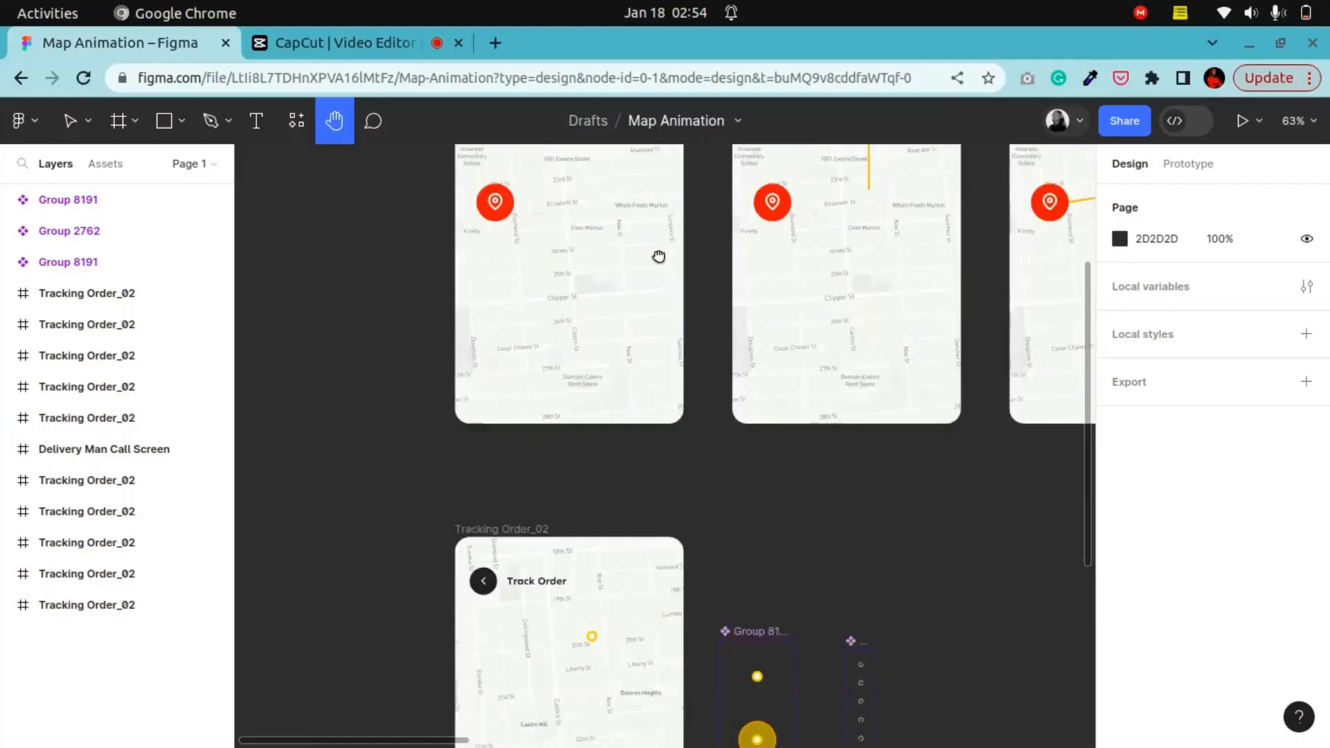
pyautogui.scroll(-3, 696, 395)
pyautogui.moveTo(667, 450); pyautogui.dragTo(655, 224)
pyautogui.moveTo(550, 241); pyautogui.dragTo(513, 318)
pyautogui.click(74, 119)
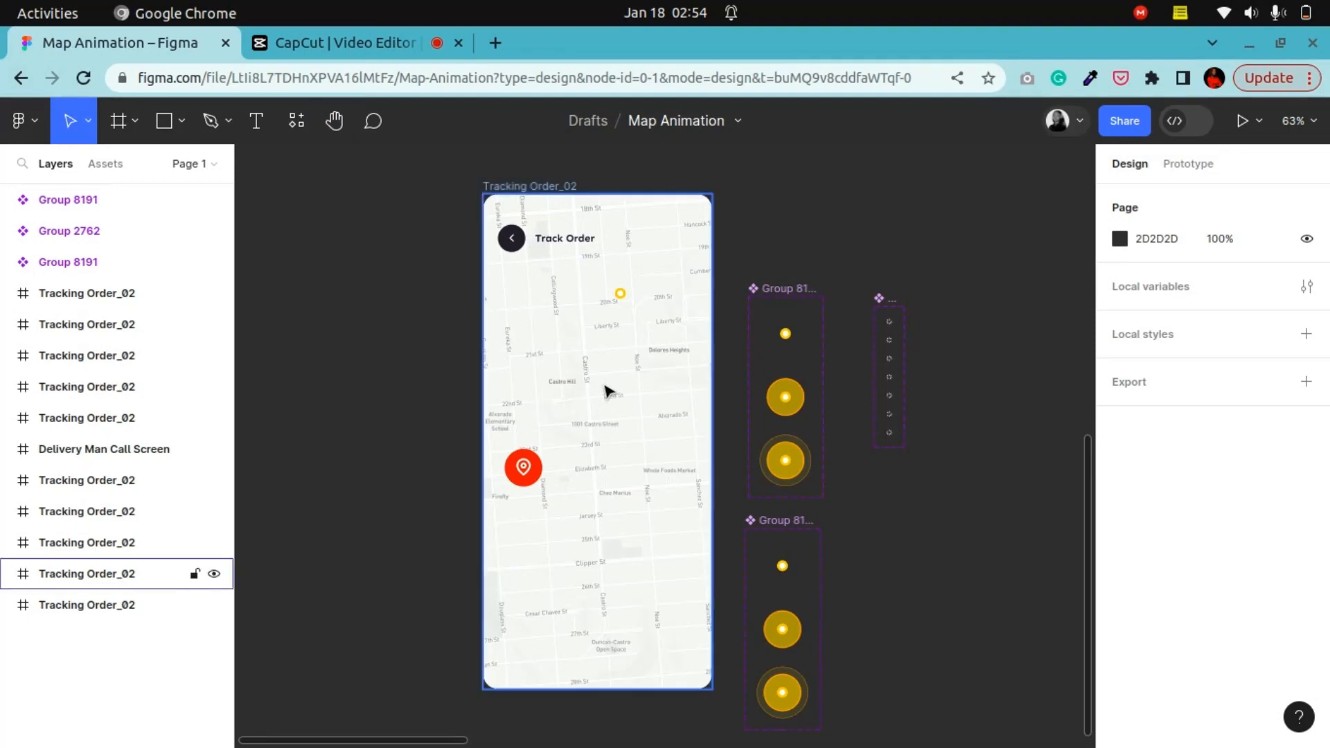
# Step: Open the plugin manager from the canvas context menu
pyautogui.click(614, 362)
pyautogui.click(327, 342)
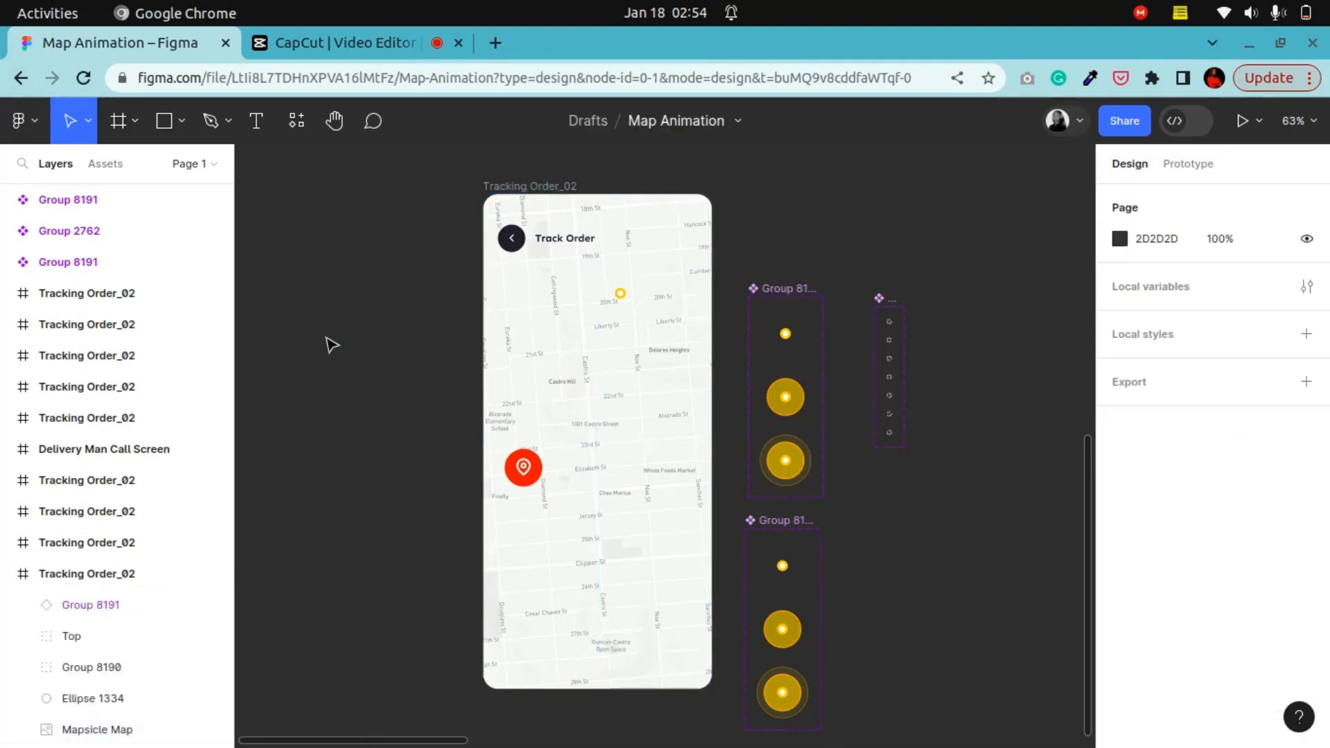
pyautogui.rightClick(320, 334)
pyautogui.moveTo(508, 498)
pyautogui.moveTo(645, 585)
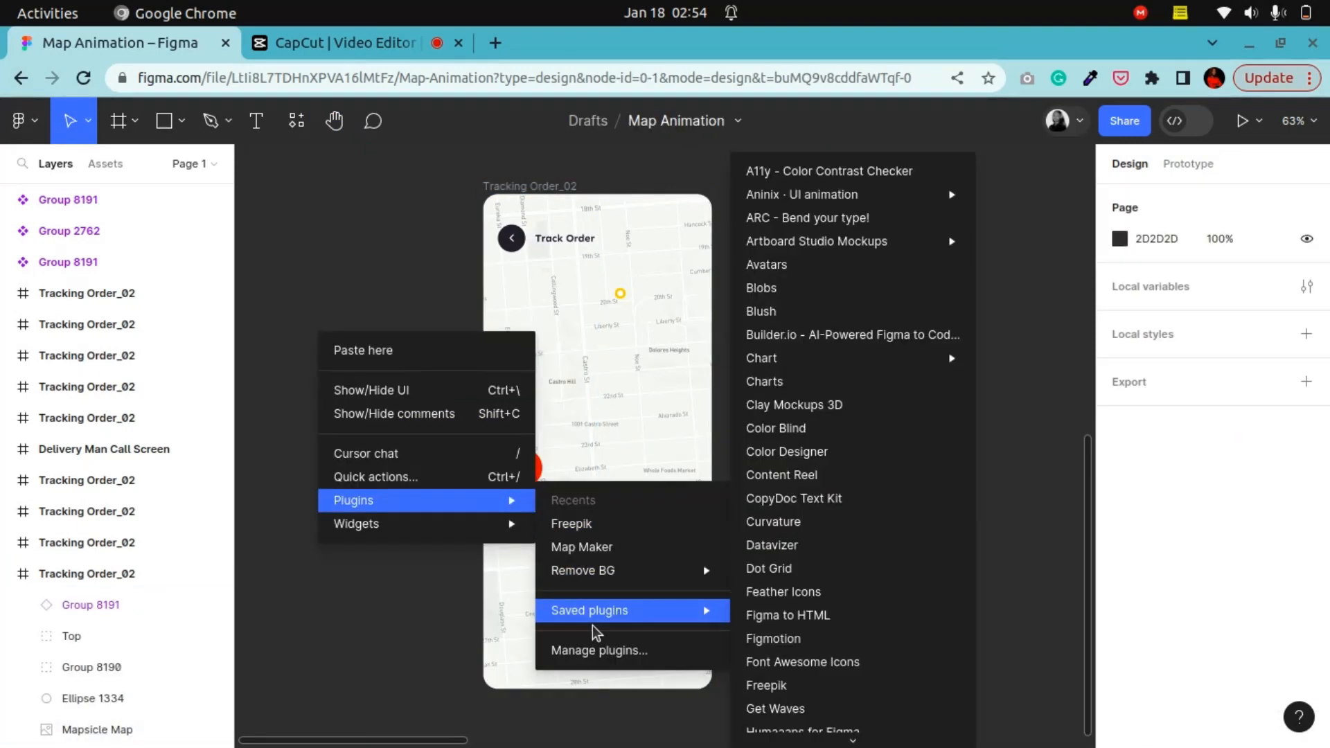
pyautogui.click(600, 650)
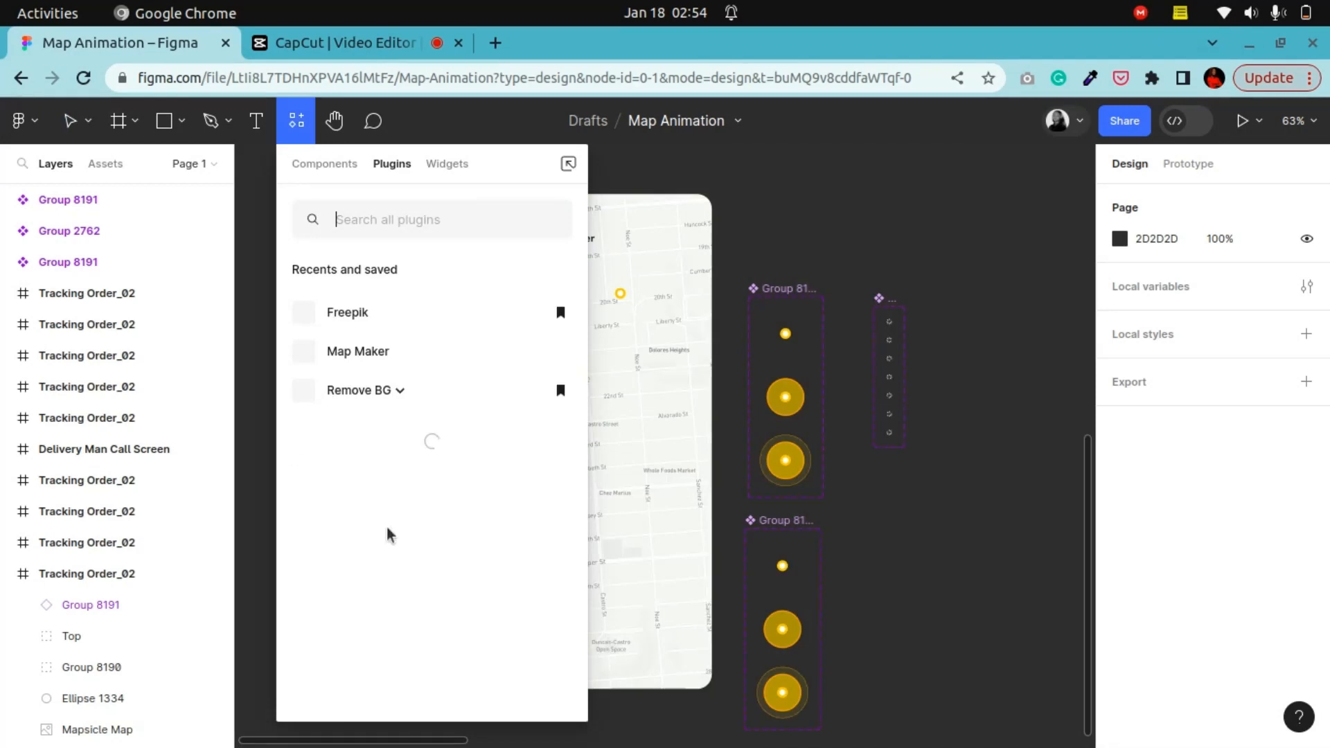
# Step: Search the plugins for map and browse the community results
pyautogui.click(378, 223)
pyautogui.write('m')
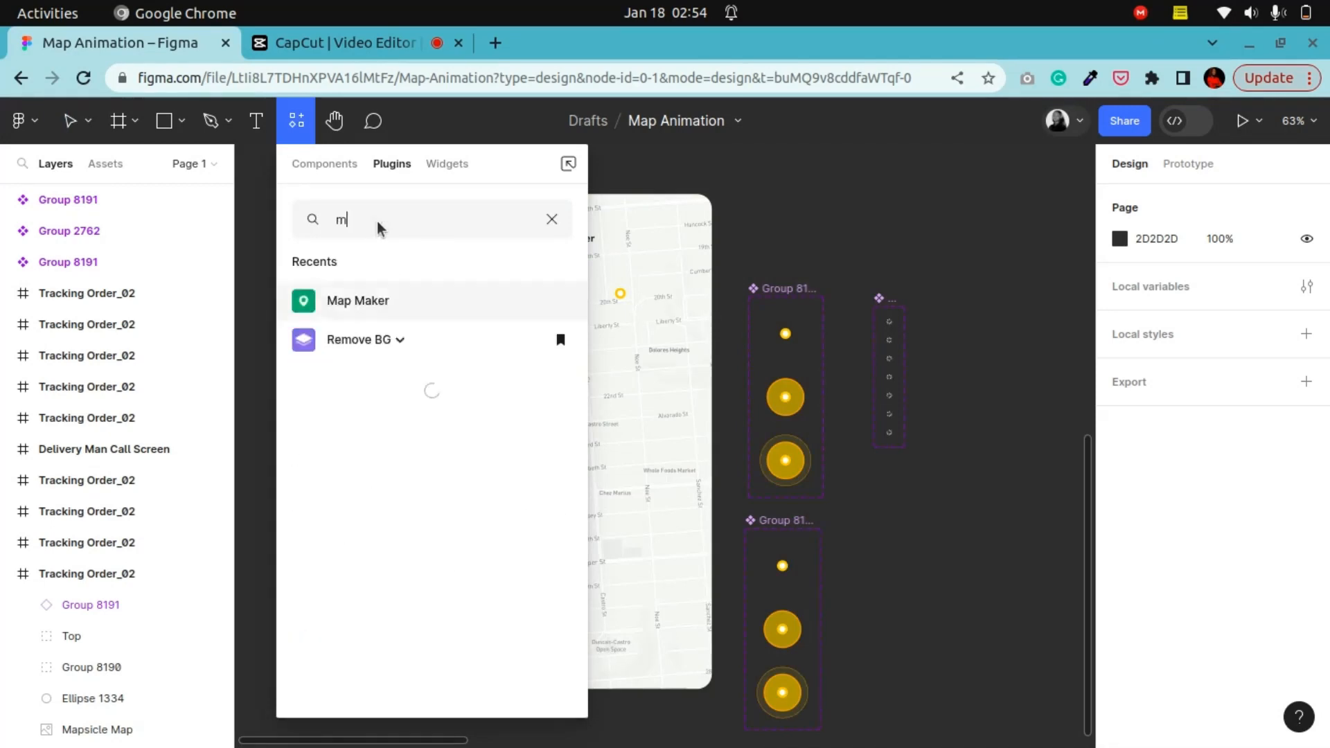
pyautogui.write('ap')
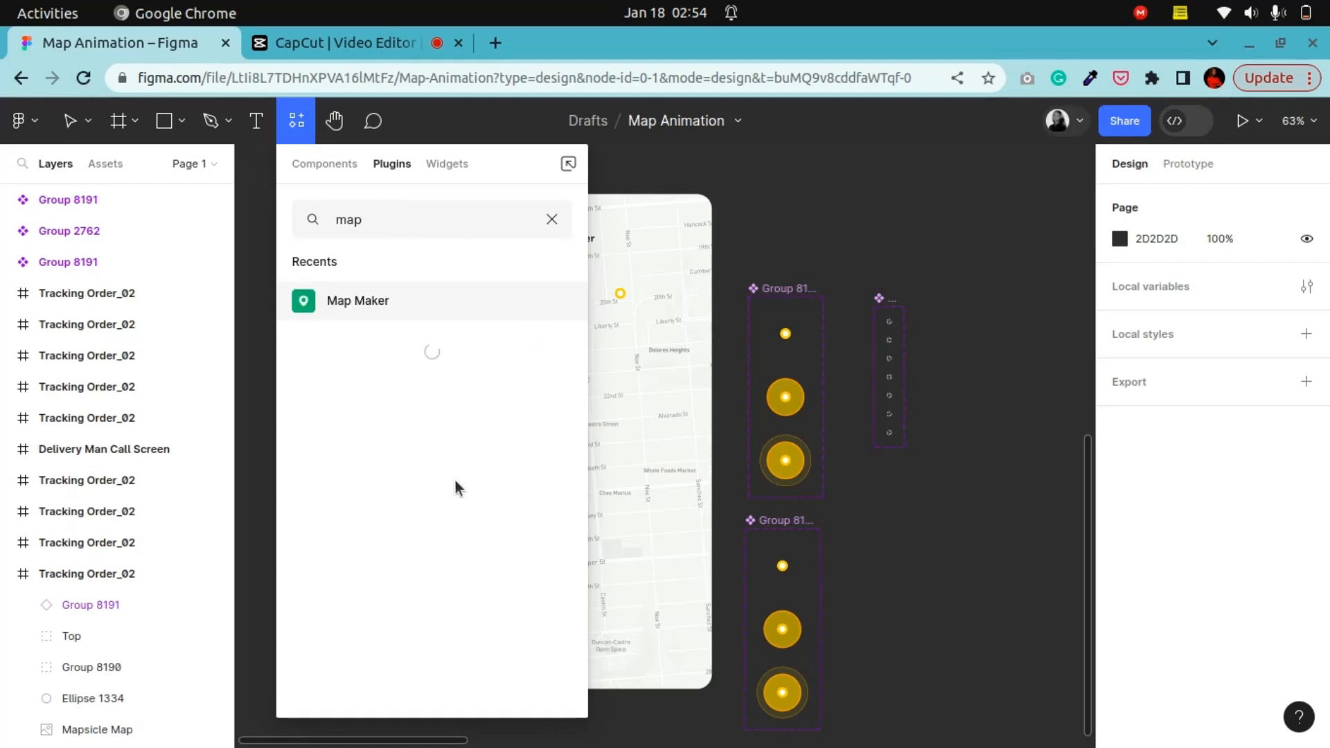
pyautogui.scroll(-5, 367, 425)
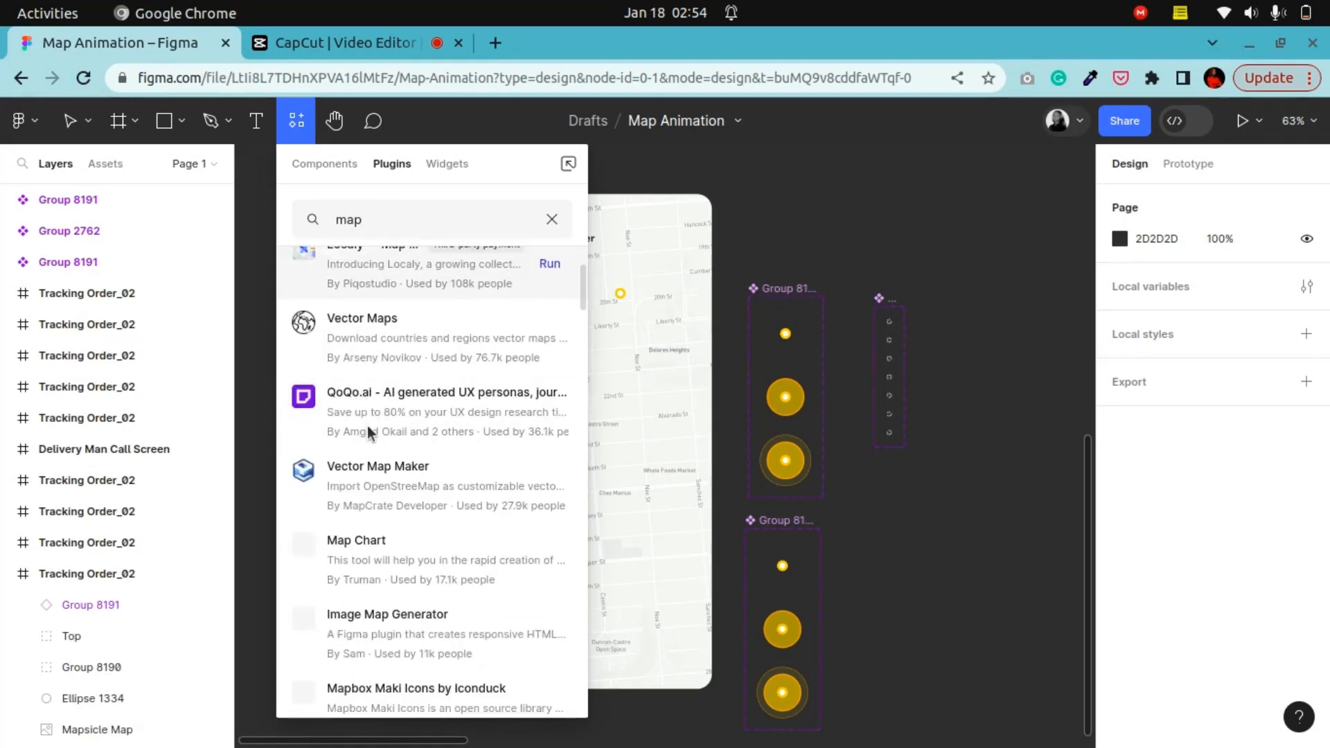
pyautogui.scroll(5, 371, 450)
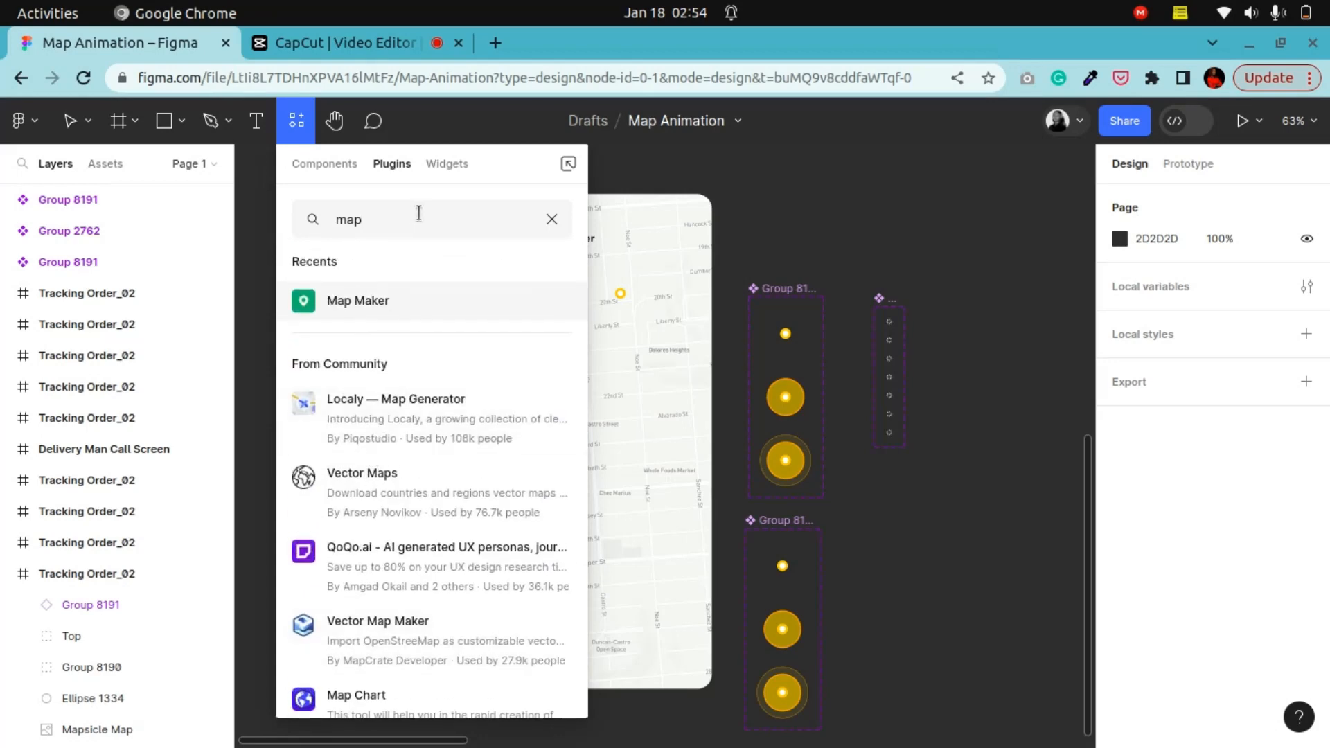
# Step: Search the plugins for mapicle, then close the plugin browser
pyautogui.write('ic')
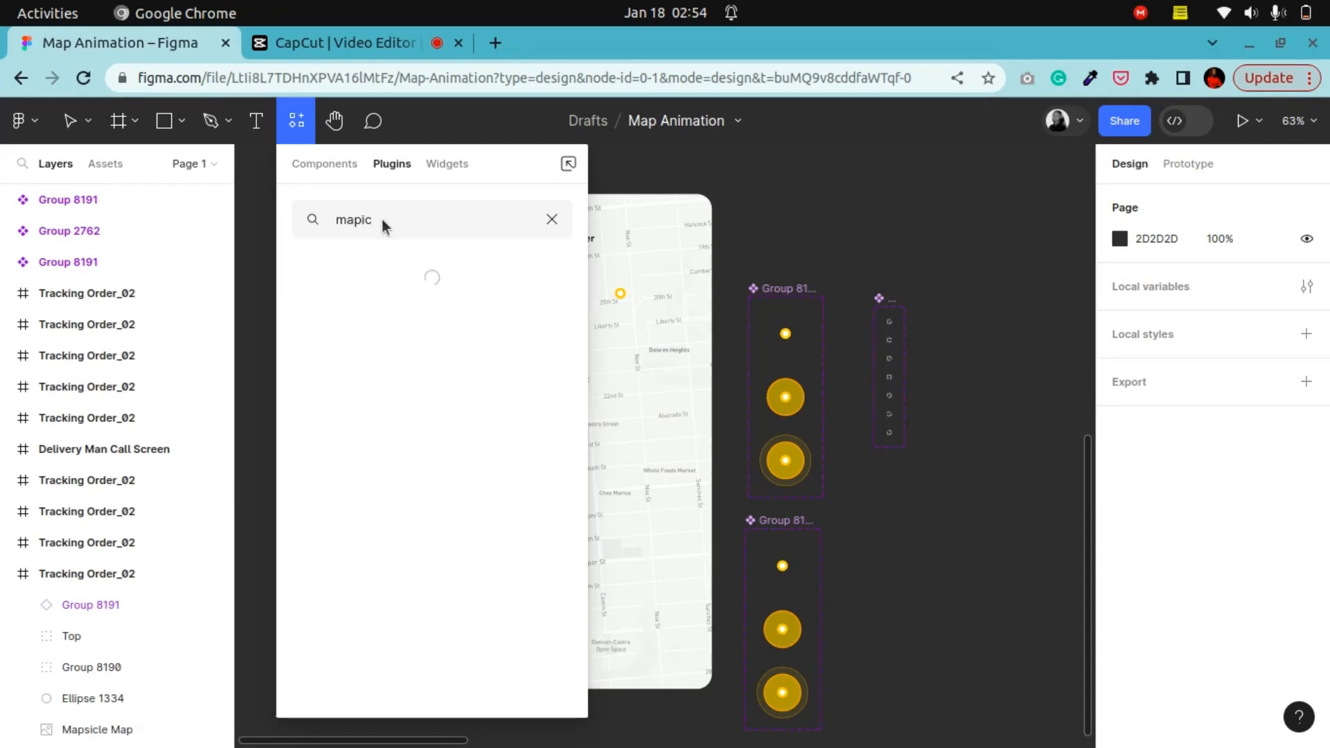
pyautogui.write('le')
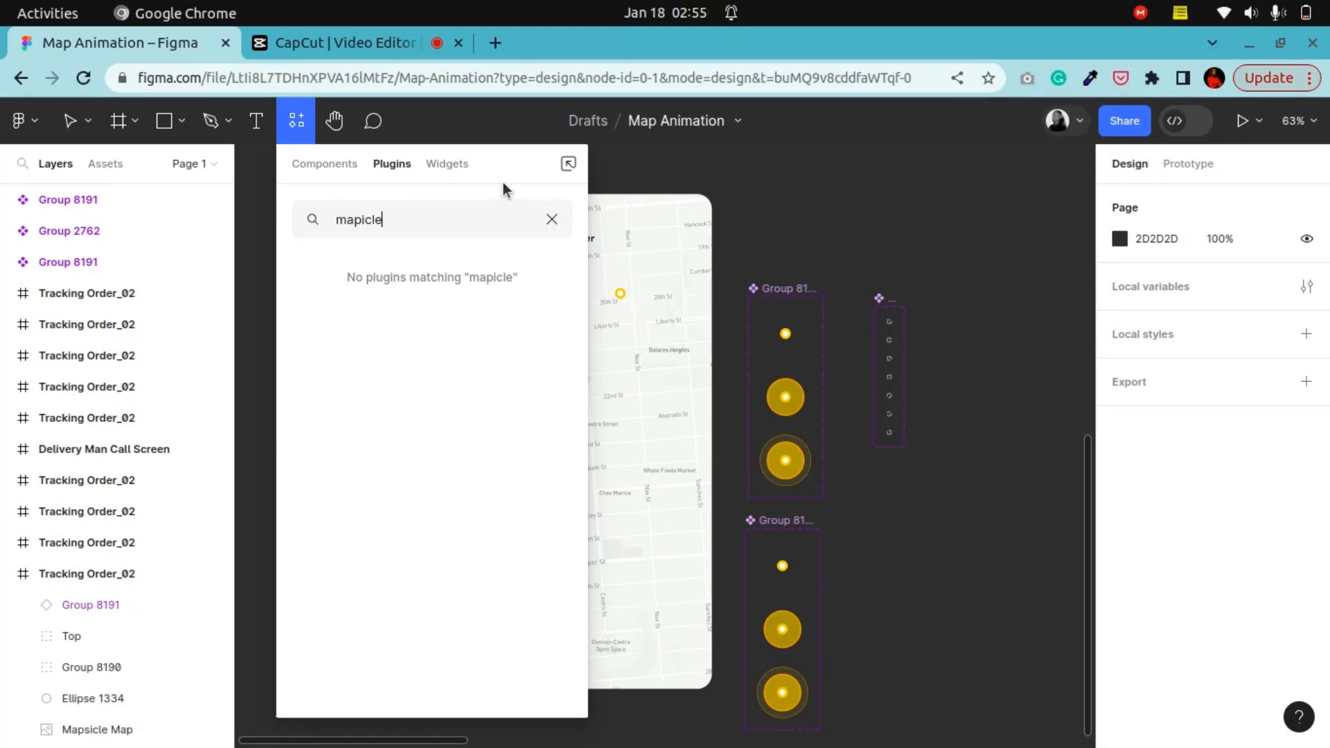
pyautogui.click(773, 199)
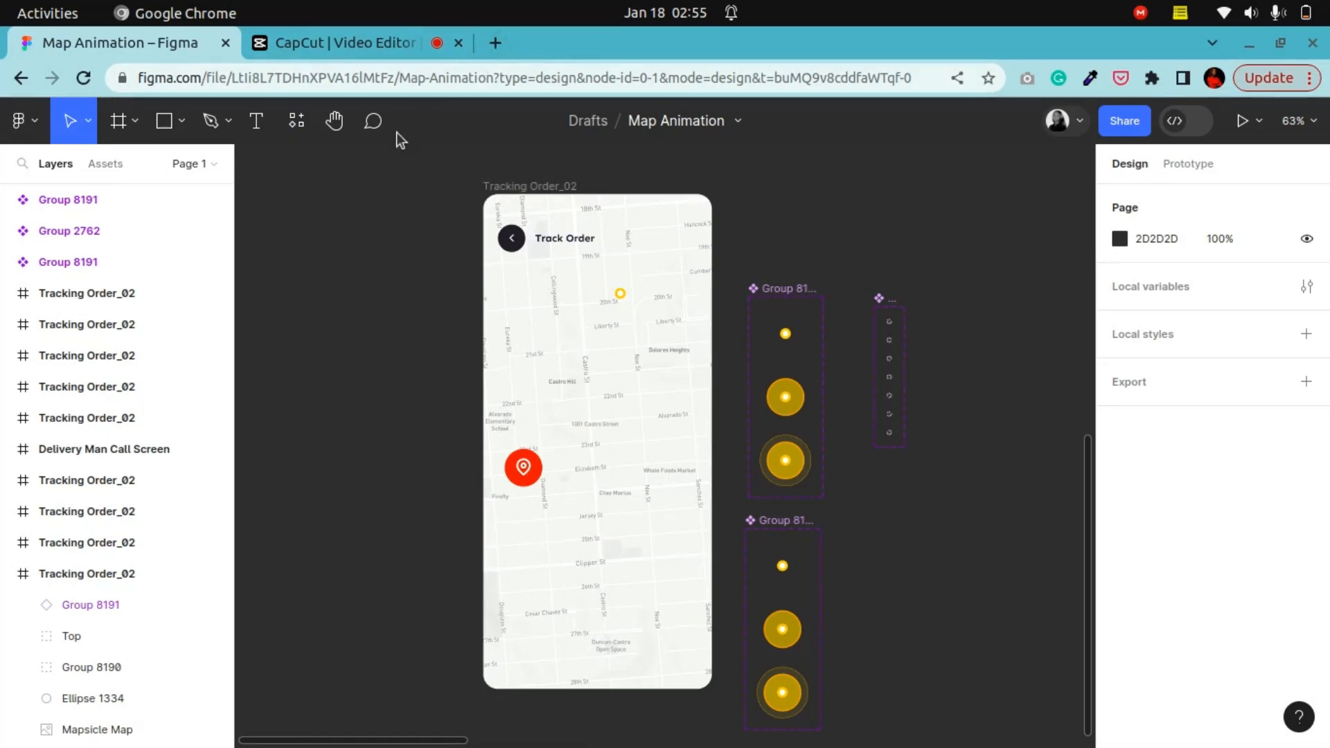
# Step: Open Google Maps in a new browser tab
pyautogui.click(504, 39)
pyautogui.write('godly.website')
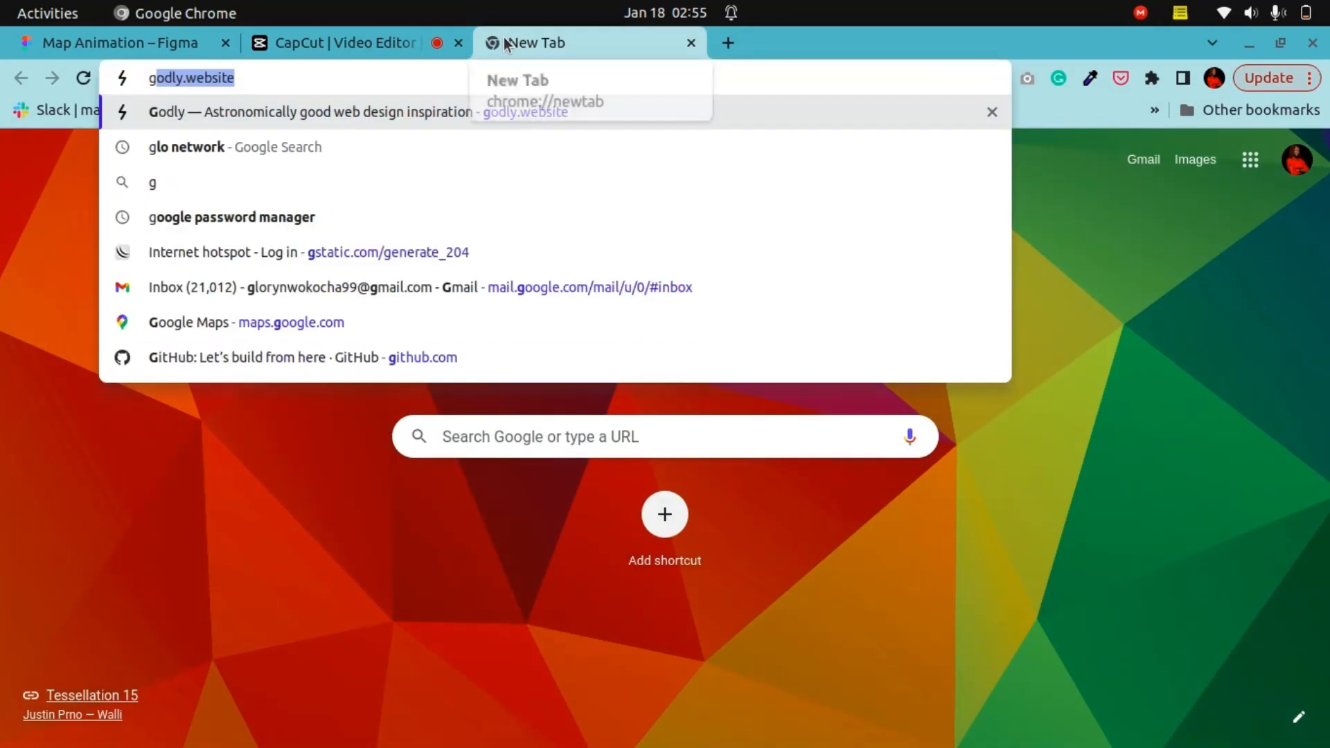
pyautogui.click(256, 316)
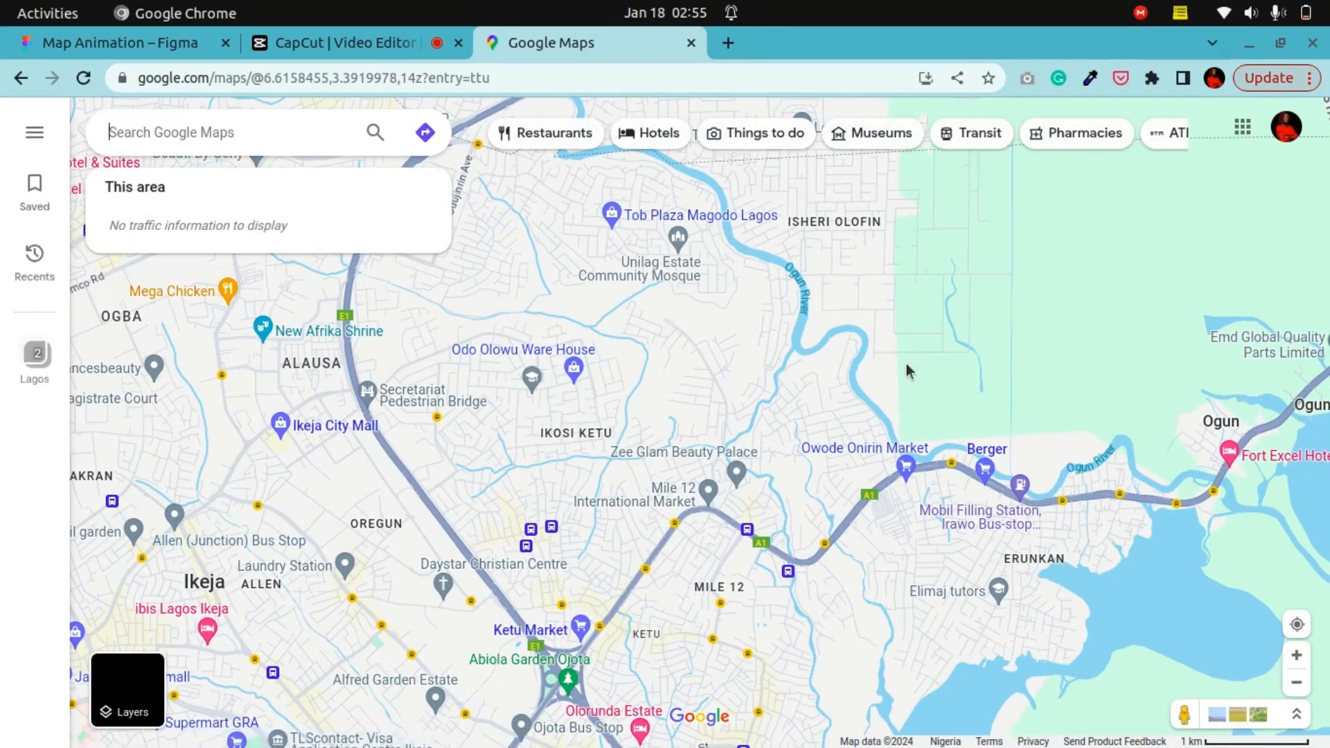
# Step: Show Port Harcourt on the map and capture a screenshot of the map area to the clipboard
pyautogui.click(196, 186)
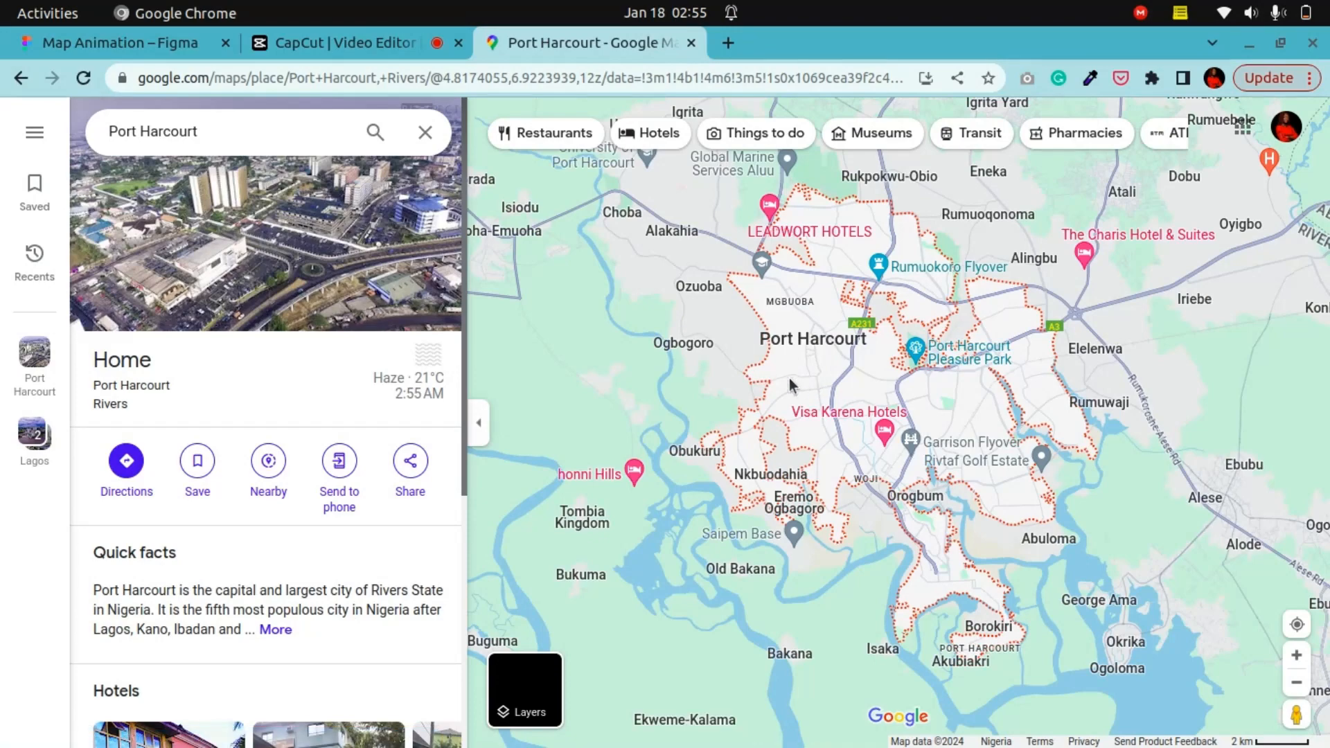
pyautogui.press('Print')
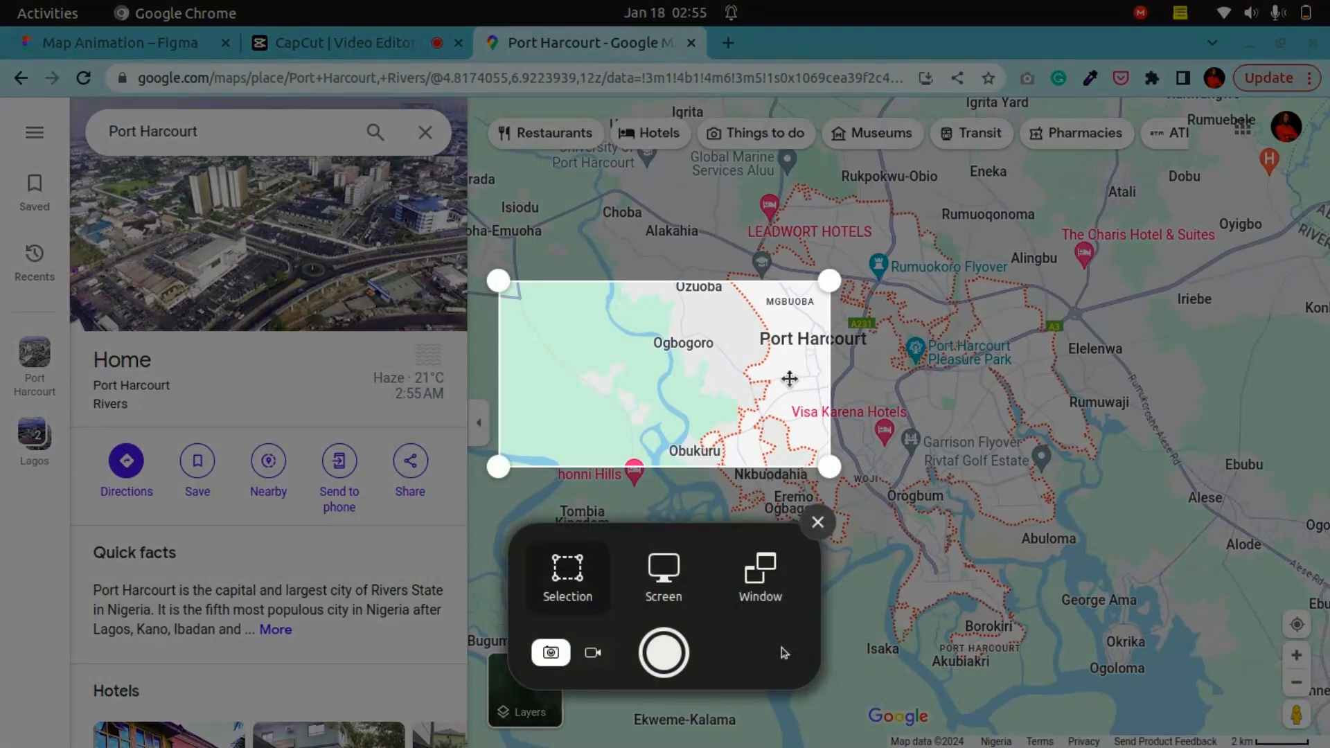
pyautogui.moveTo(830, 468); pyautogui.dragTo(1305, 738)
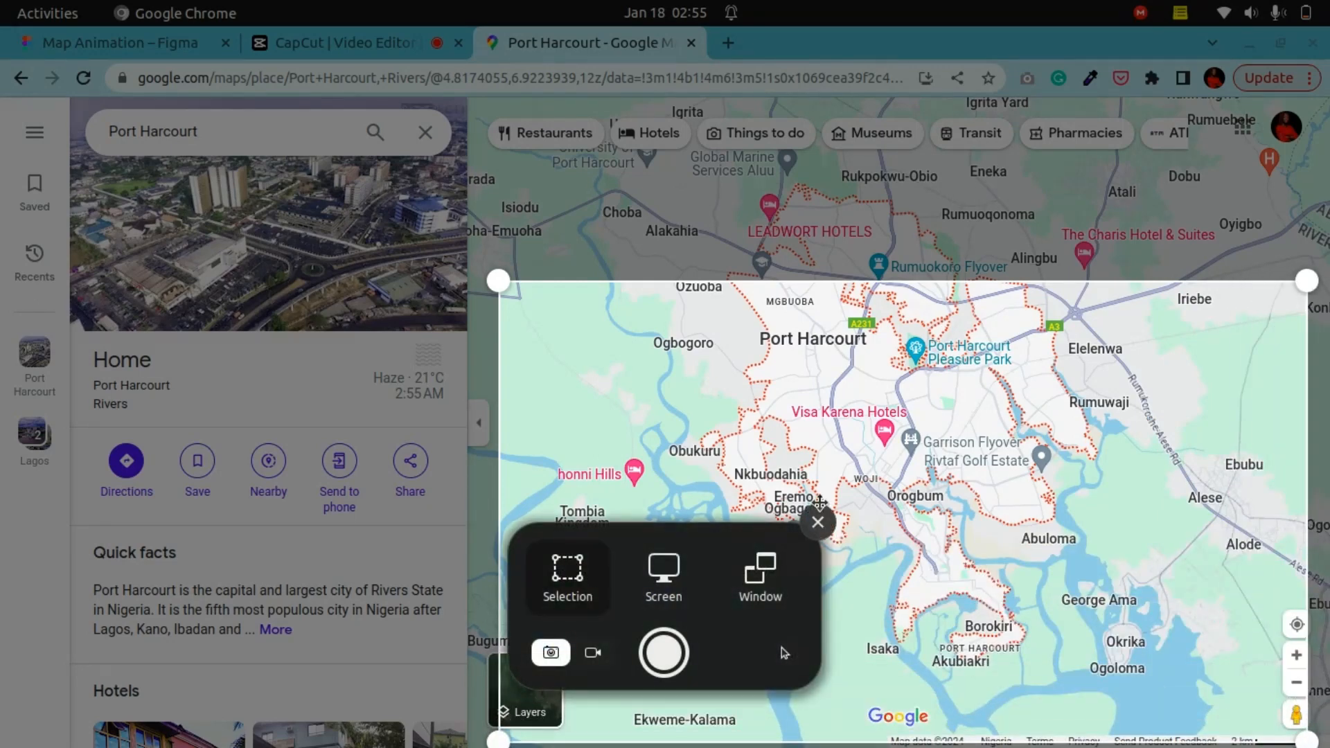
pyautogui.press('Return')
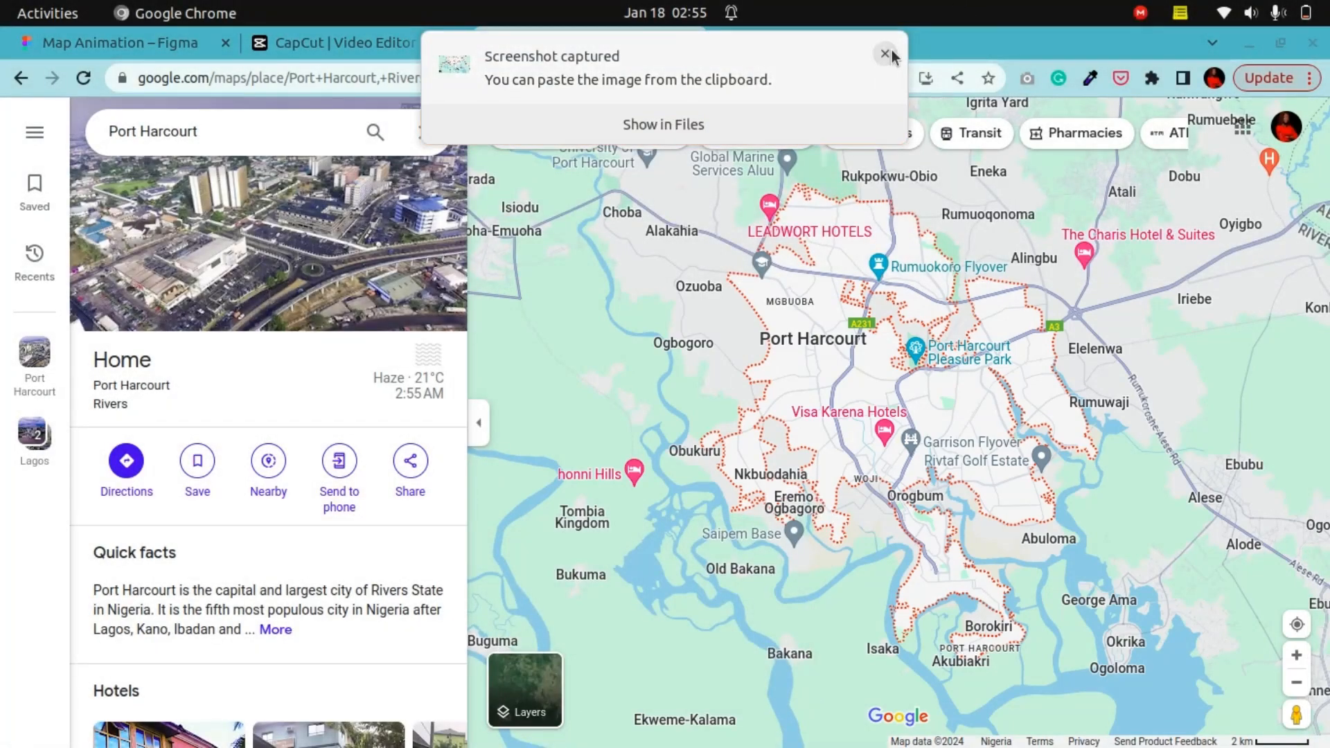
pyautogui.click(886, 54)
# Step: Close the Google Maps tab and select the yellow marker instance on the Tracking Order_02 map
pyautogui.click(692, 44)
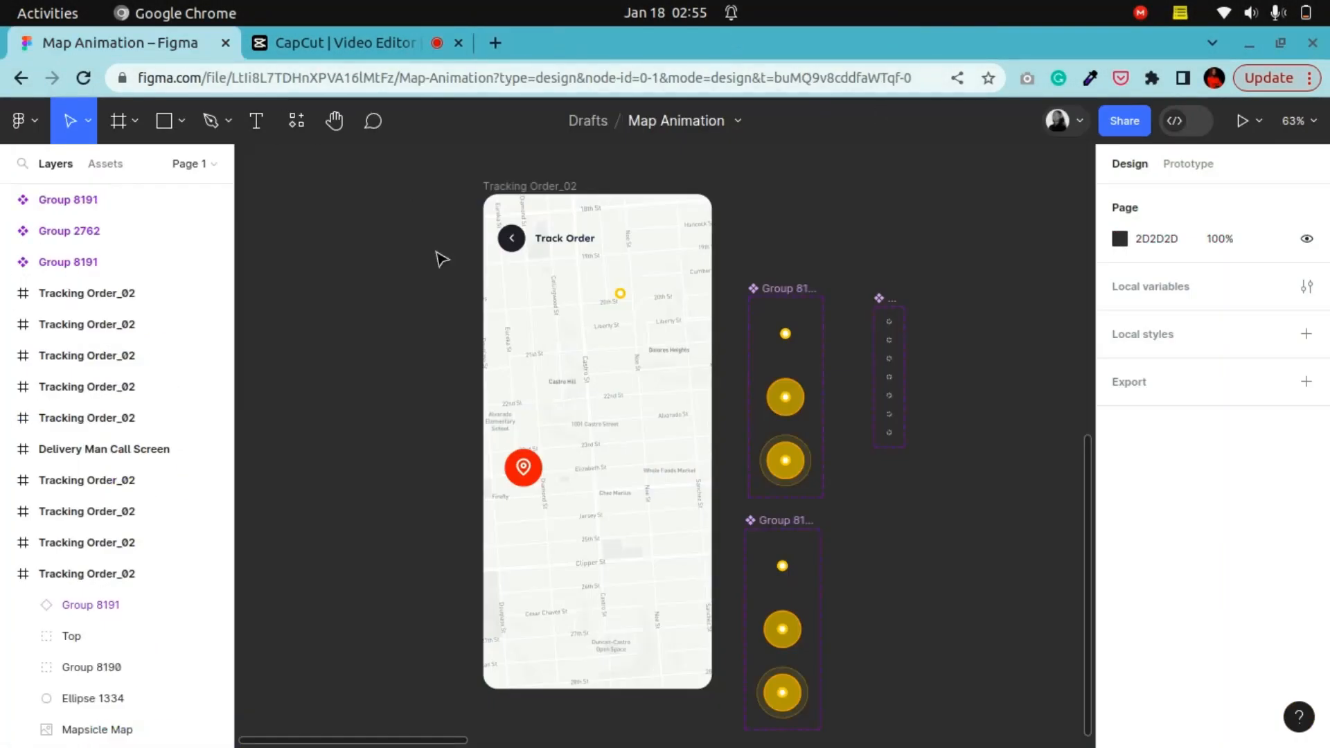
pyautogui.scroll(5, 605, 413)
pyautogui.scroll(-4, 605, 413)
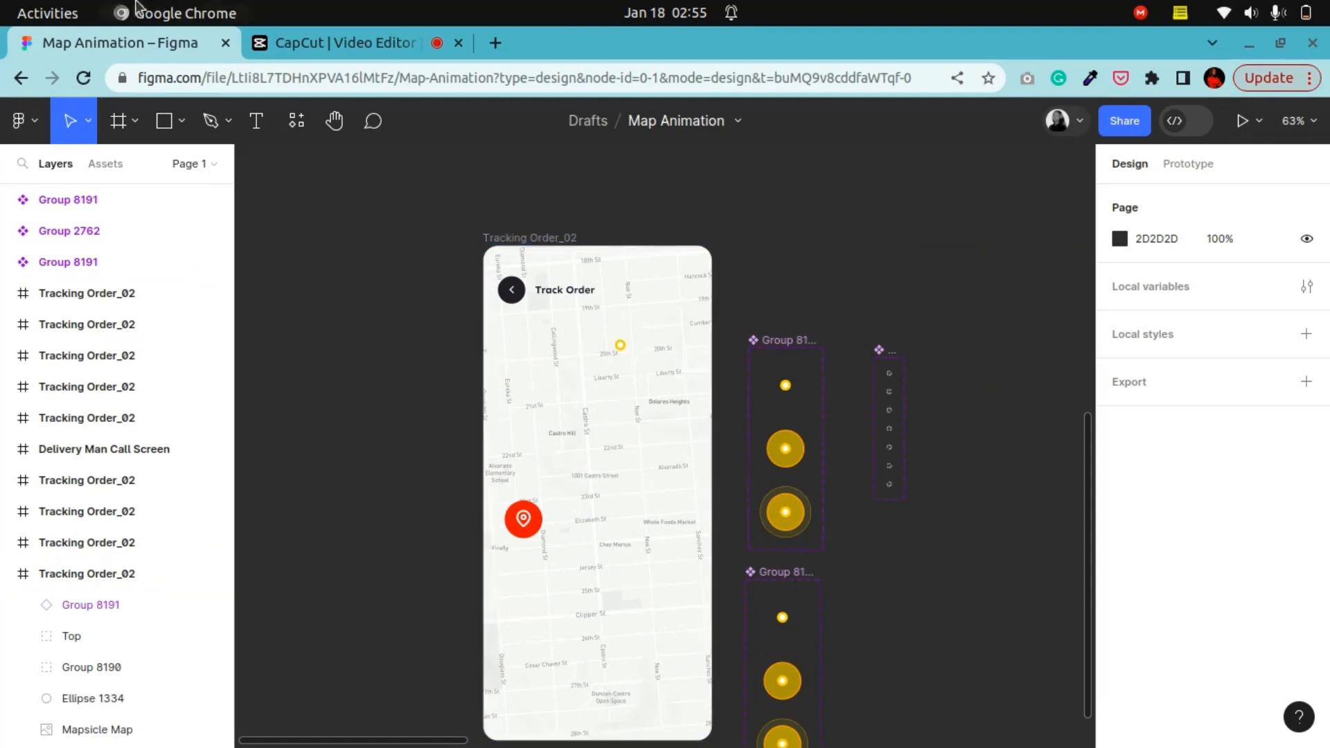
pyautogui.click(334, 121)
pyautogui.moveTo(611, 593); pyautogui.dragTo(451, 397)
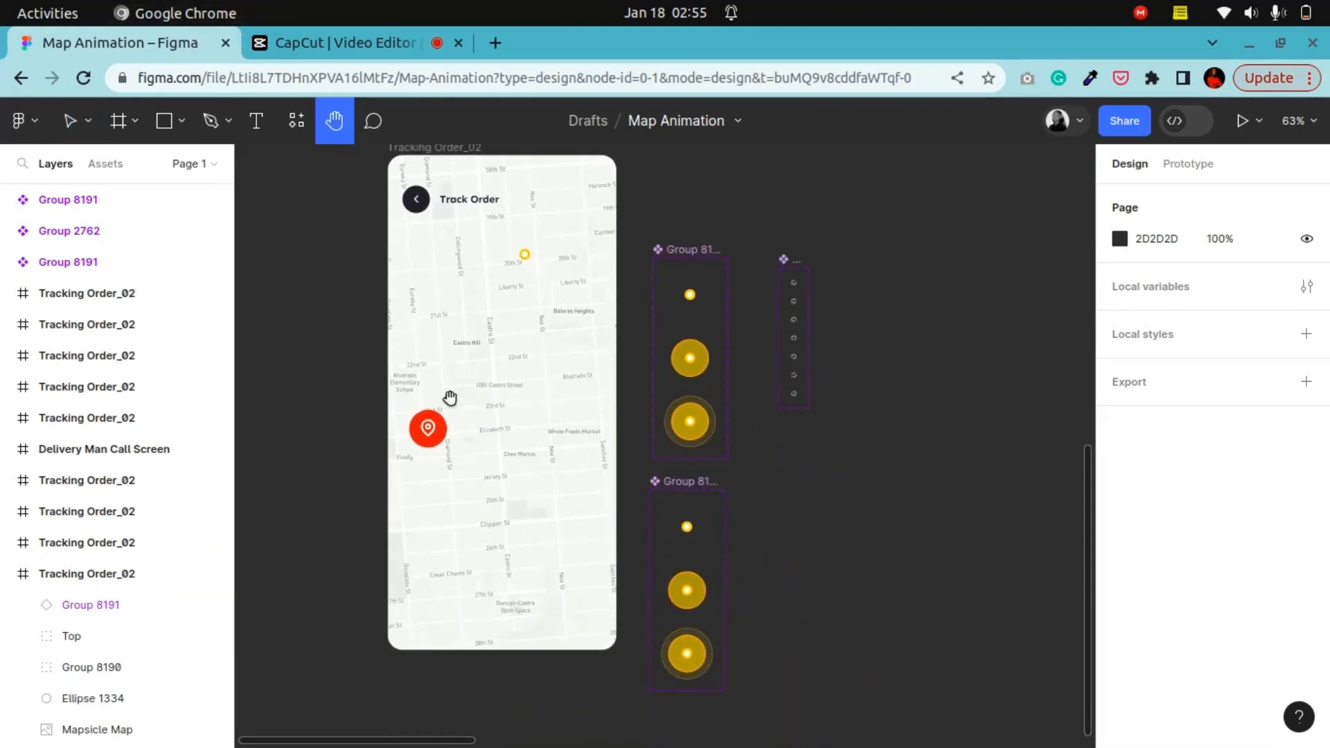
pyautogui.click(70, 120)
pyautogui.scroll(1, 415, 207)
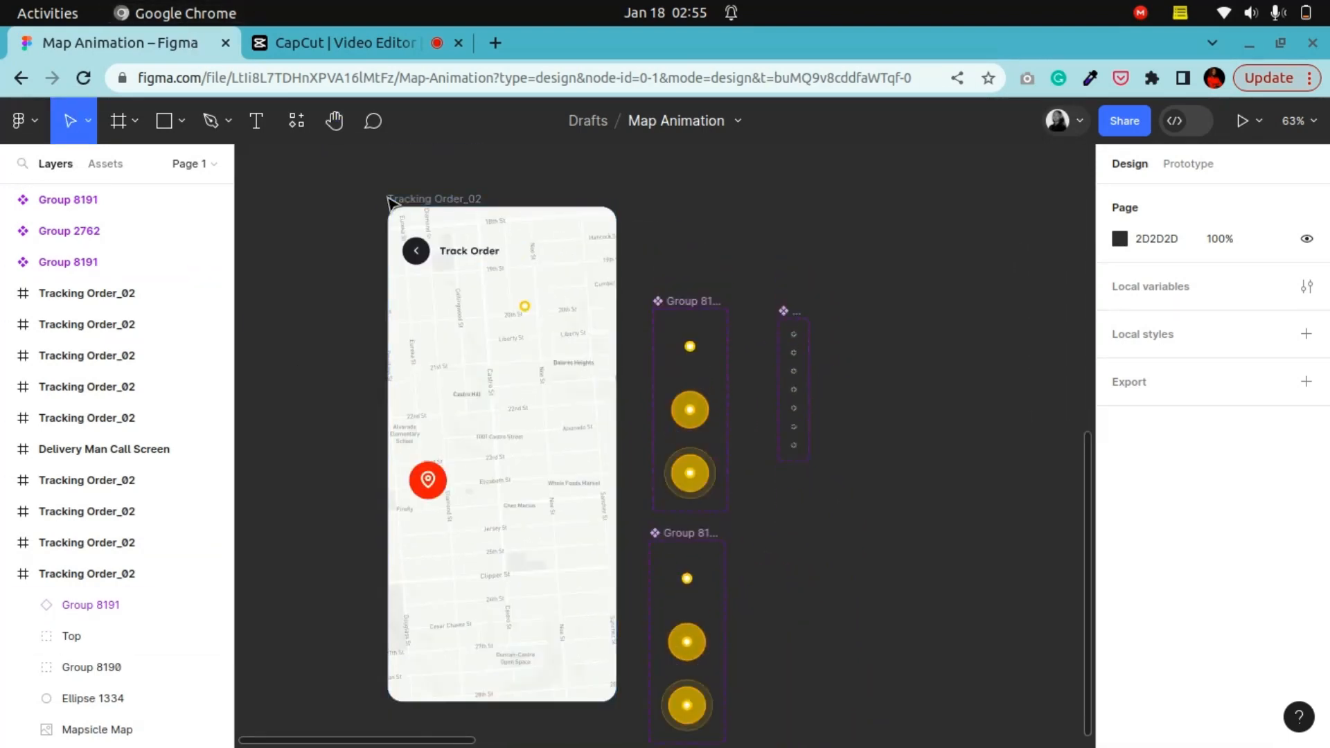
pyautogui.click(413, 197)
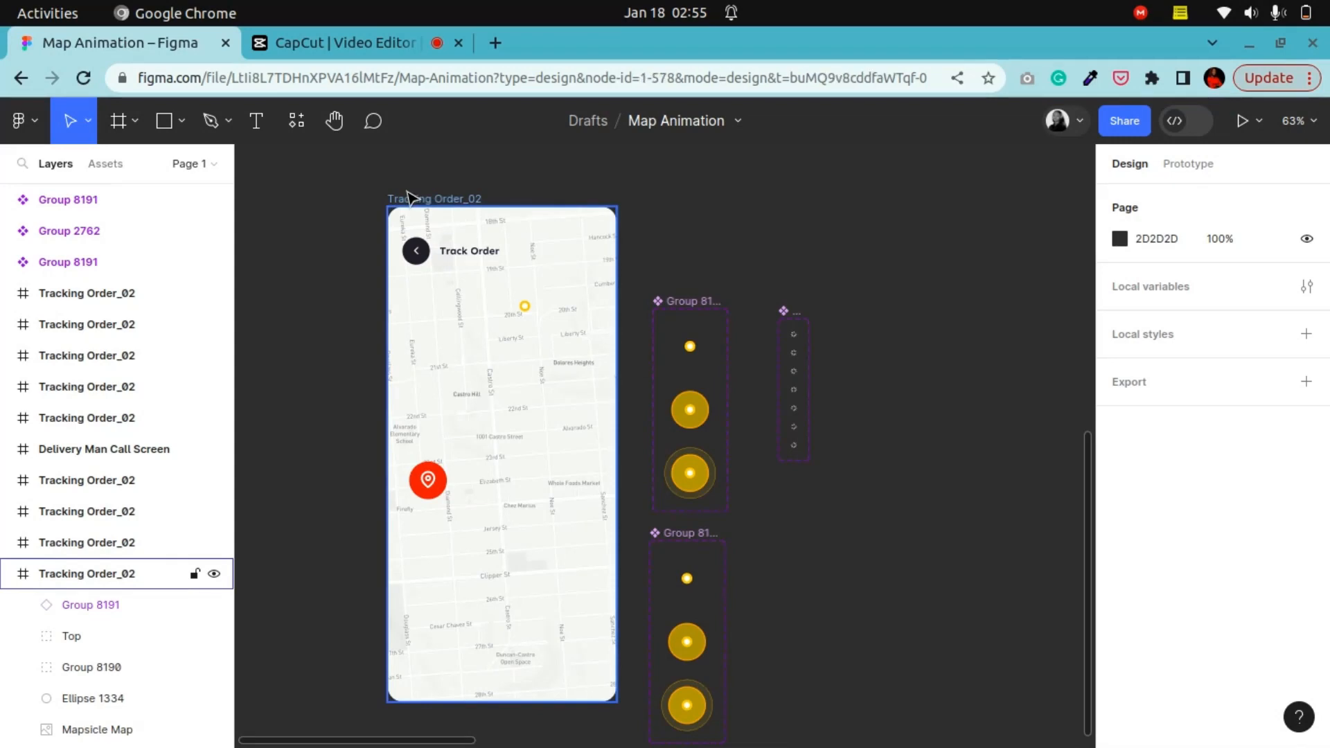
pyautogui.click(532, 311)
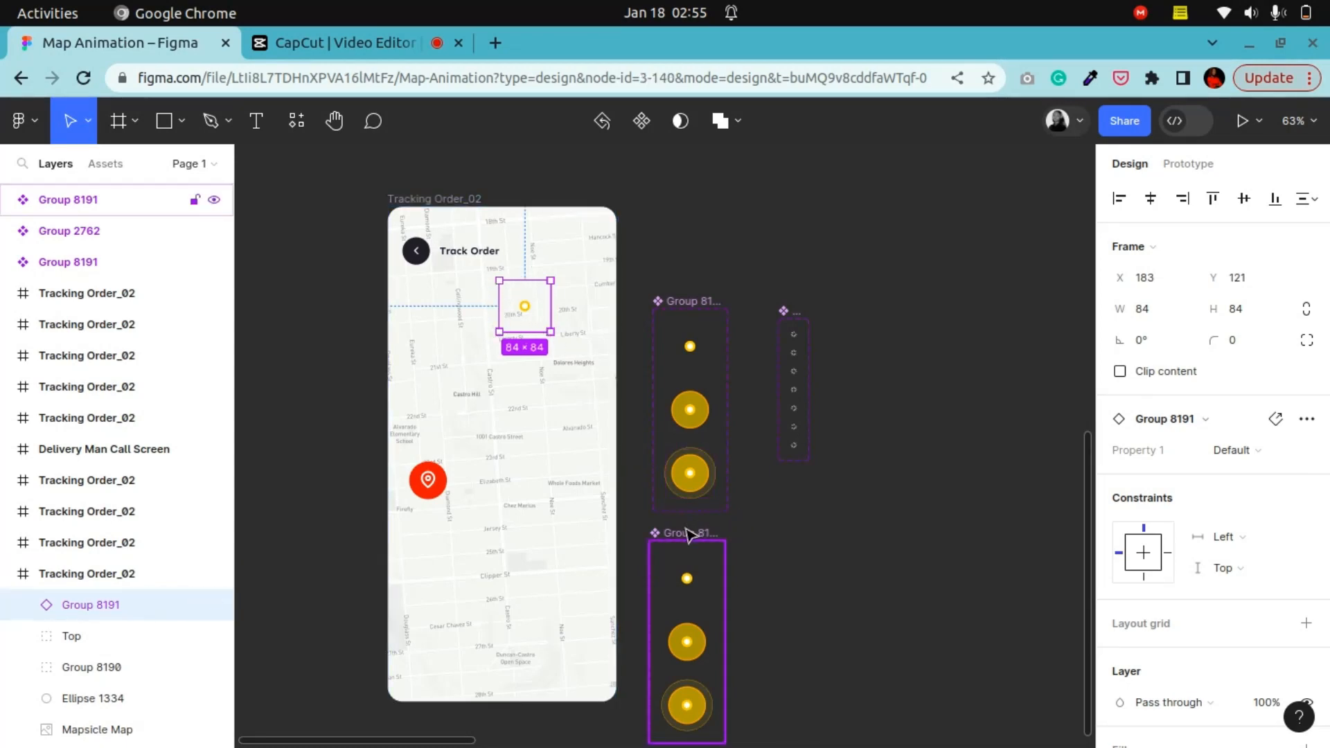
pyautogui.moveTo(689, 533); pyautogui.dragTo(824, 521)
pyautogui.scroll(-3, 696, 654)
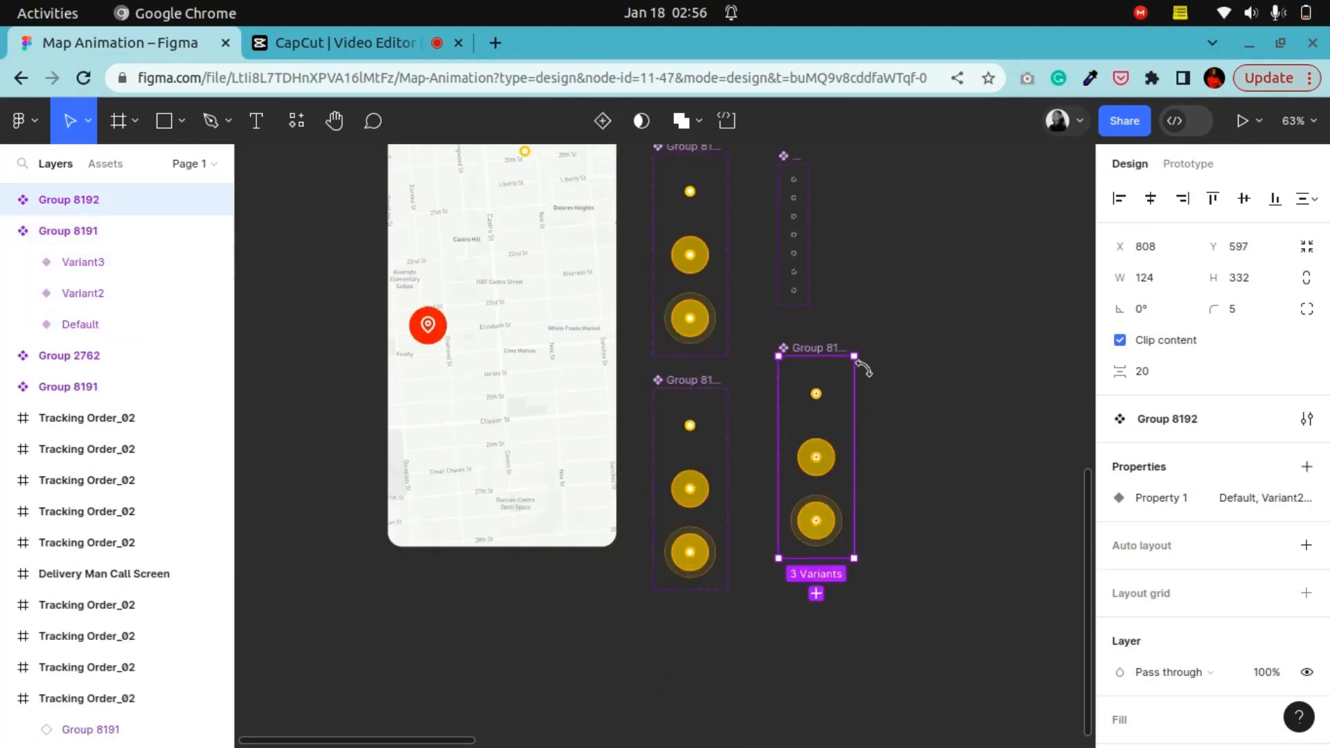
pyautogui.press('Delete')
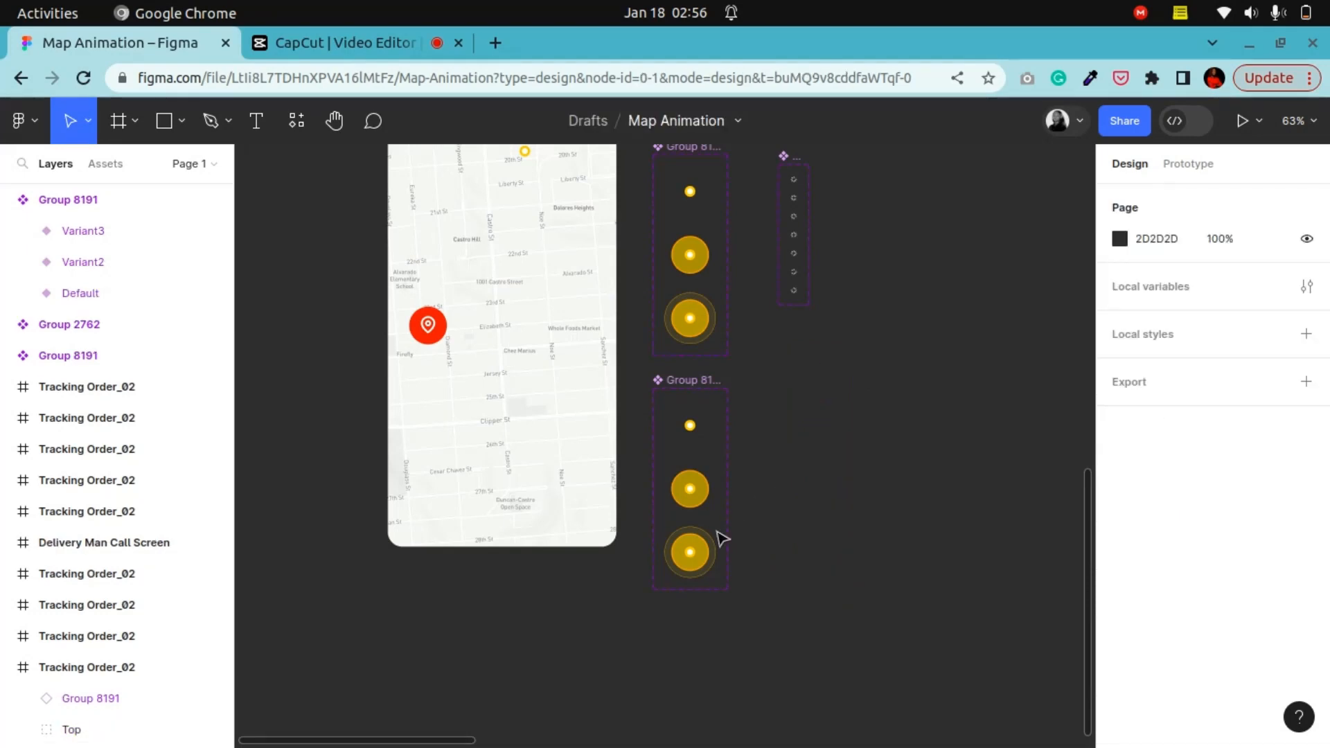
# Step: Copy the Variant3 marker and paste it as an instance beside the component set
pyautogui.click(691, 550)
pyautogui.rightClick(684, 552)
pyautogui.click(696, 254)
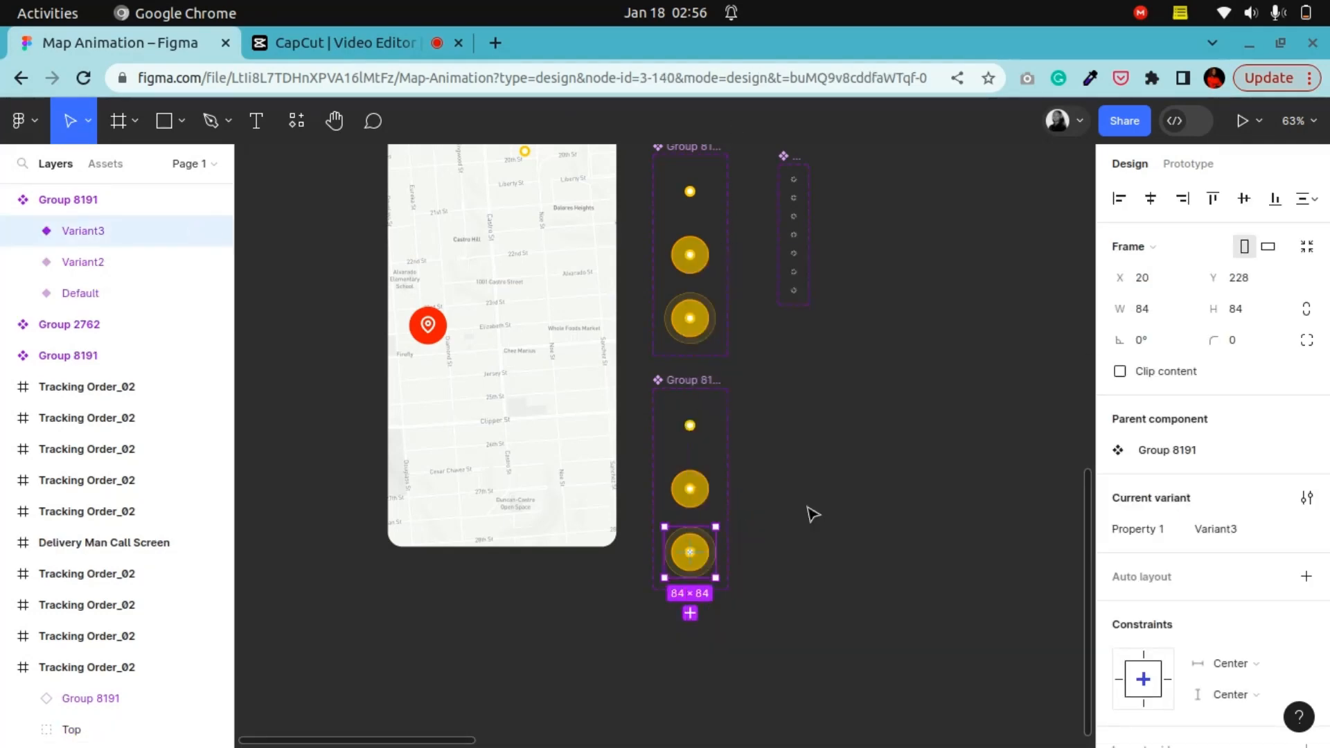
pyautogui.click(810, 511)
pyautogui.rightClick(802, 505)
pyautogui.click(808, 508)
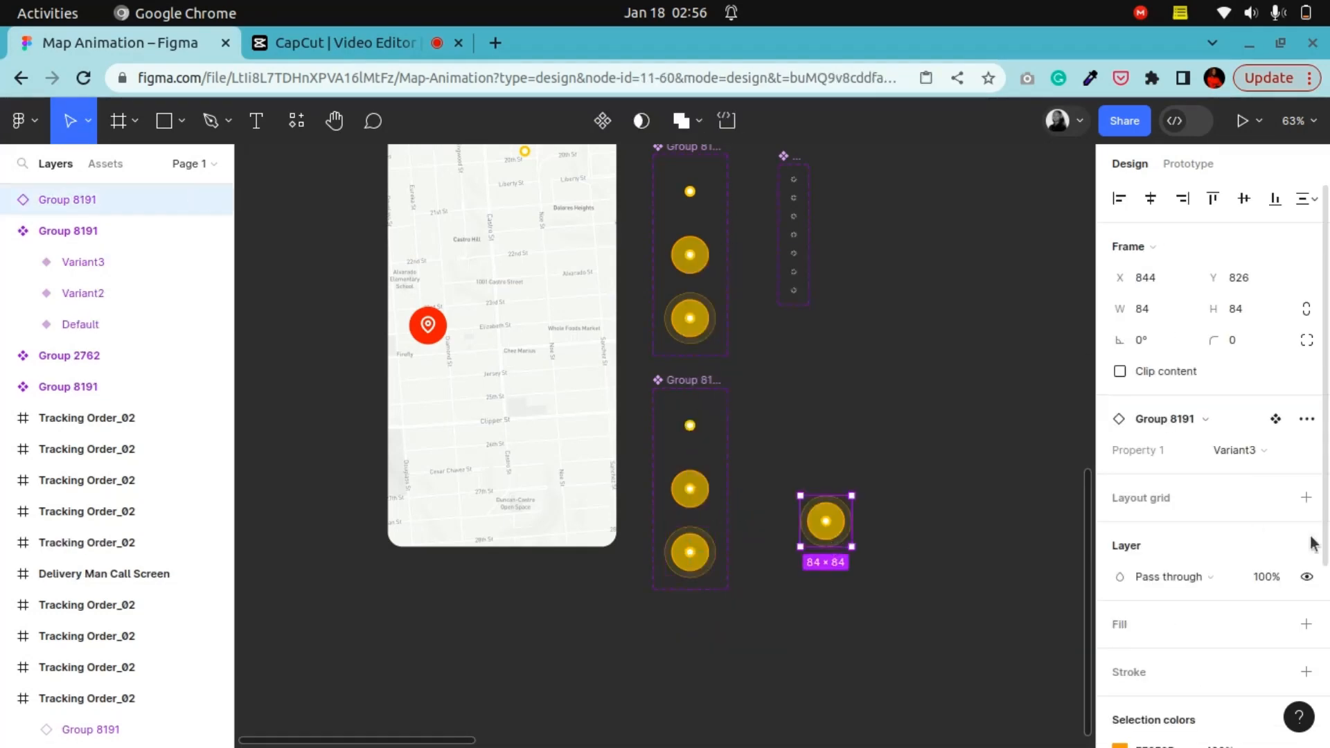
# Step: Detach the pasted marker instance and move it slightly up and left
pyautogui.click(1306, 420)
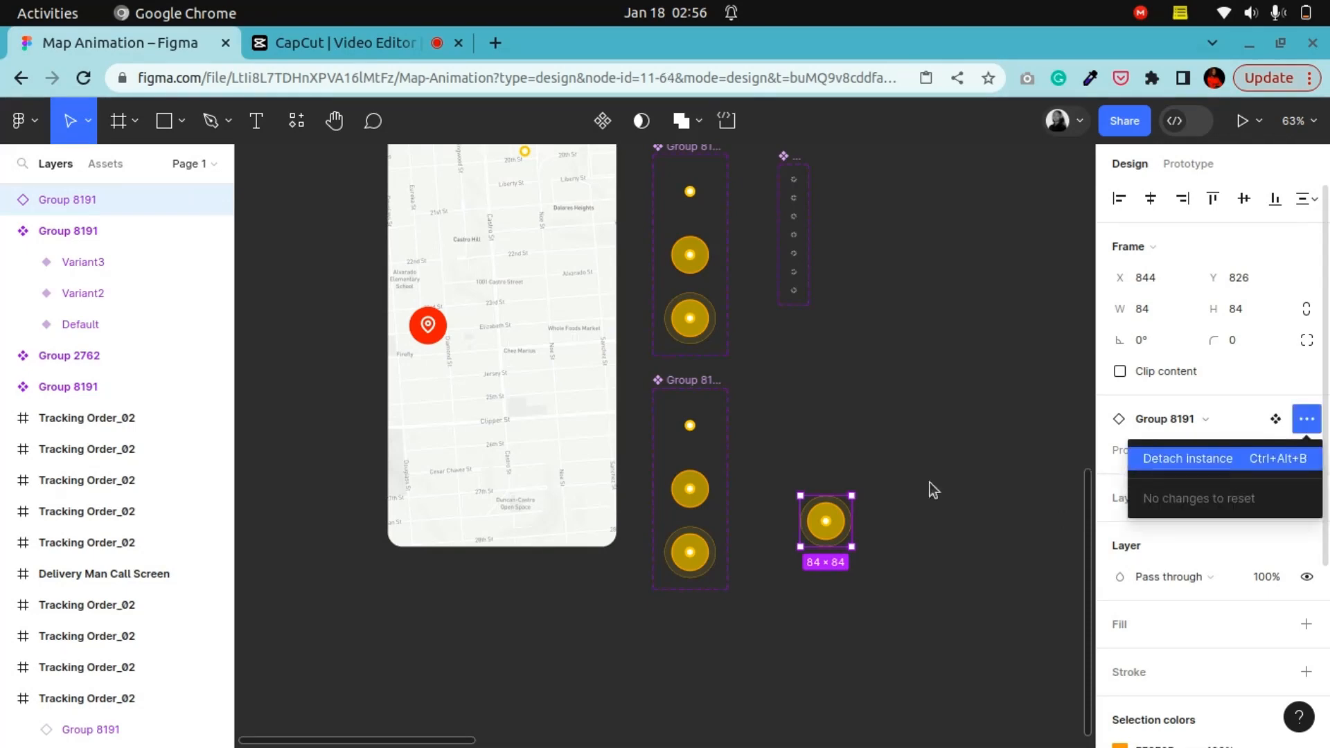
pyautogui.click(1224, 459)
pyautogui.moveTo(818, 486); pyautogui.dragTo(801, 410)
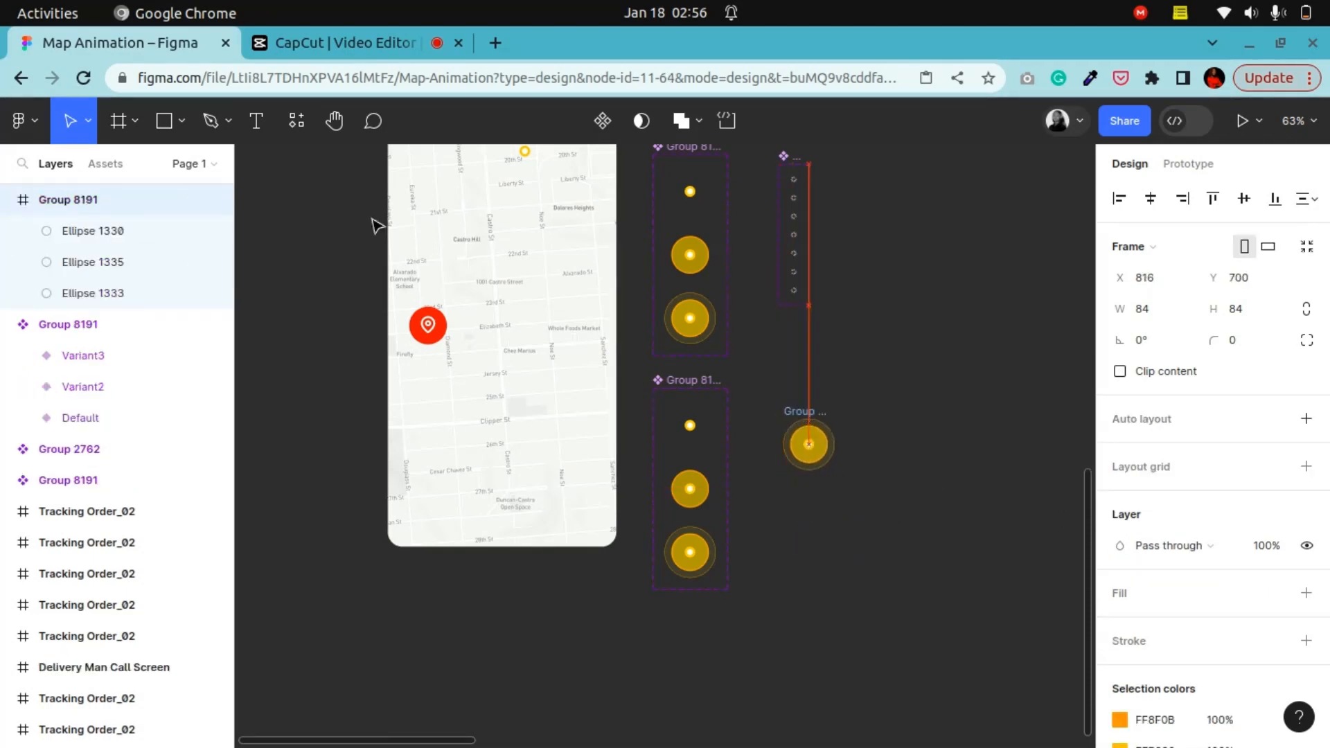
# Step: Zoom in on the detached marker and briefly enter vector editing on its outer ellipse
pyautogui.click(334, 120)
pyautogui.moveTo(752, 504); pyautogui.dragTo(550, 428)
pyautogui.hotkey('ctrl', '+')
pyautogui.hotkey('ctrl', '+')
pyautogui.click(75, 123)
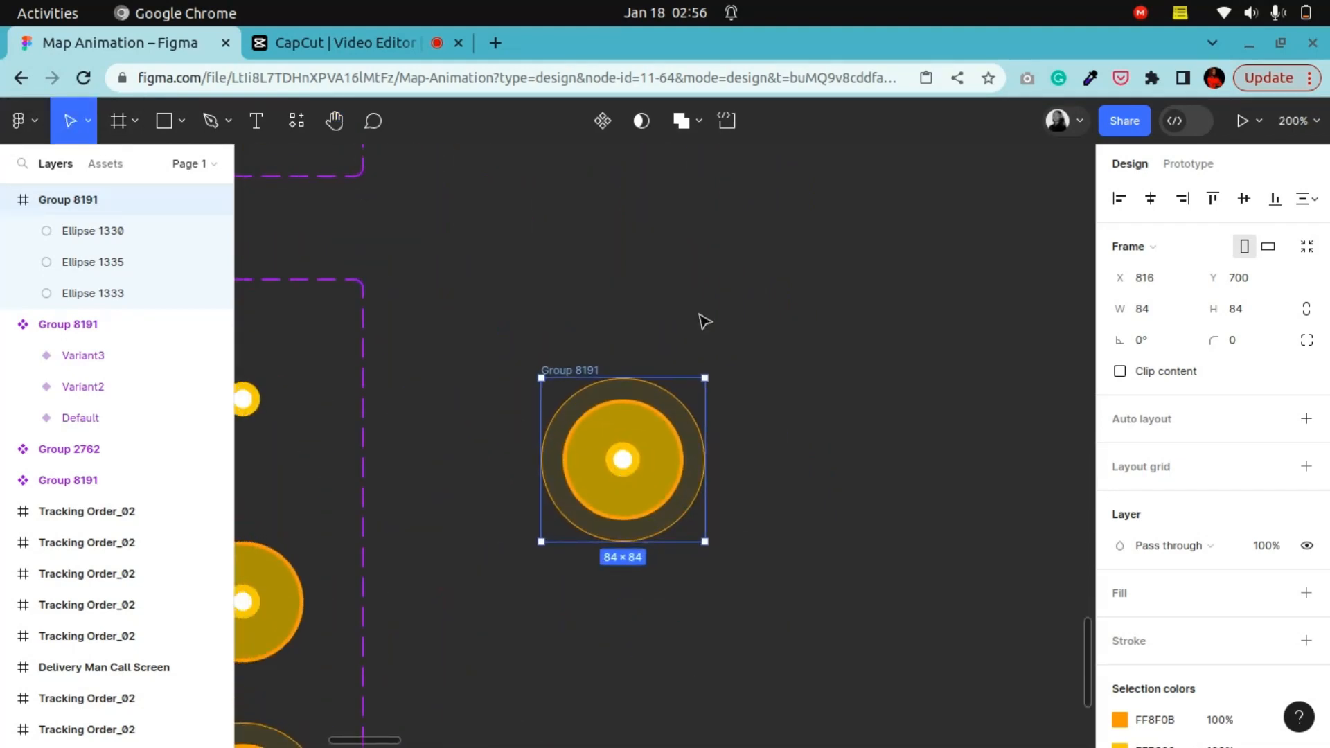
pyautogui.doubleClick(662, 393)
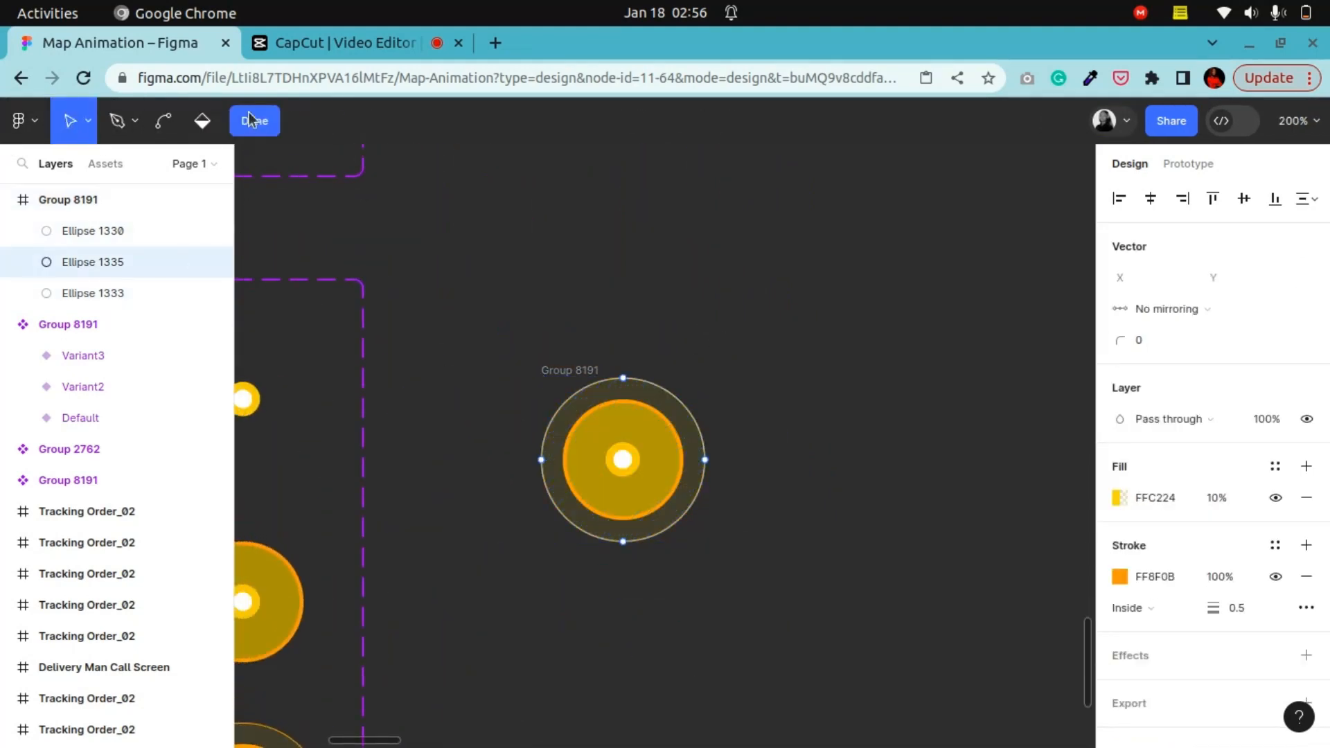
pyautogui.click(253, 121)
# Step: Select the marker's middle and inner ellipse layers to examine their fill and stroke settings
pyautogui.scroll(-3, 1239, 603)
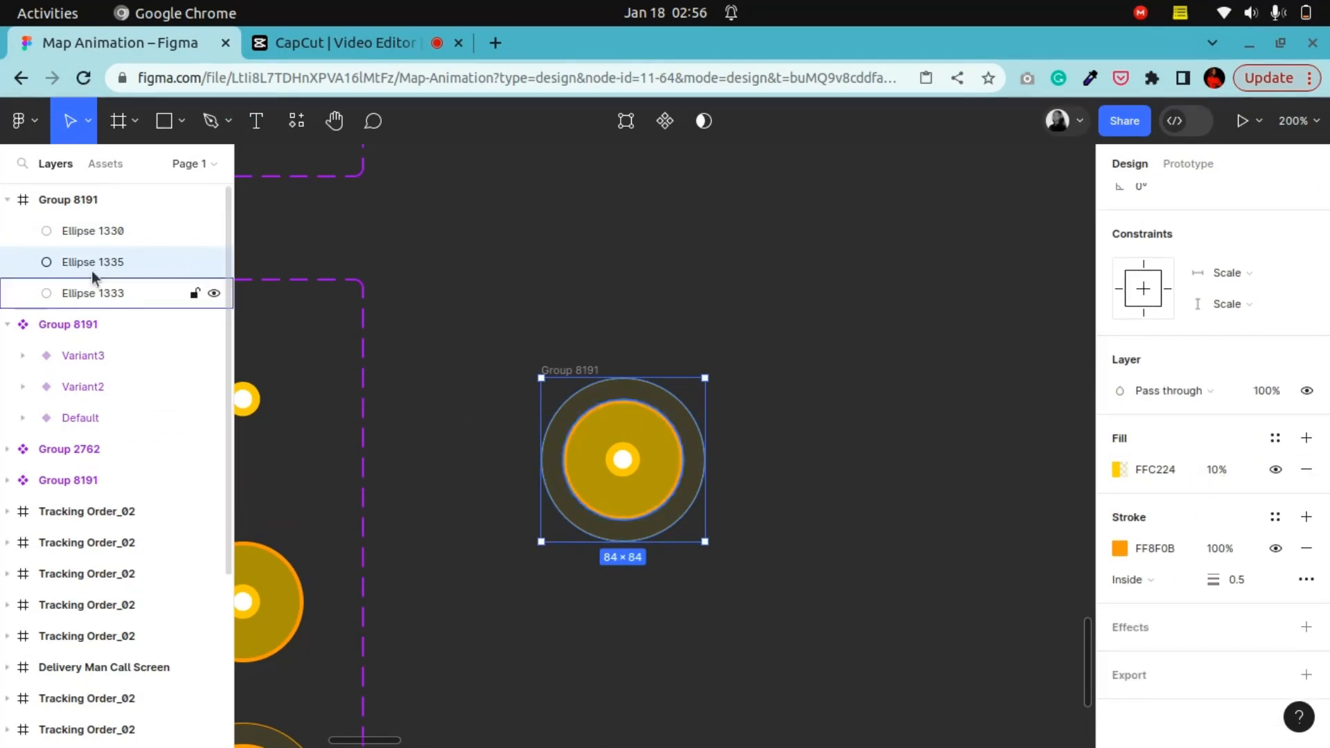
pyautogui.click(151, 301)
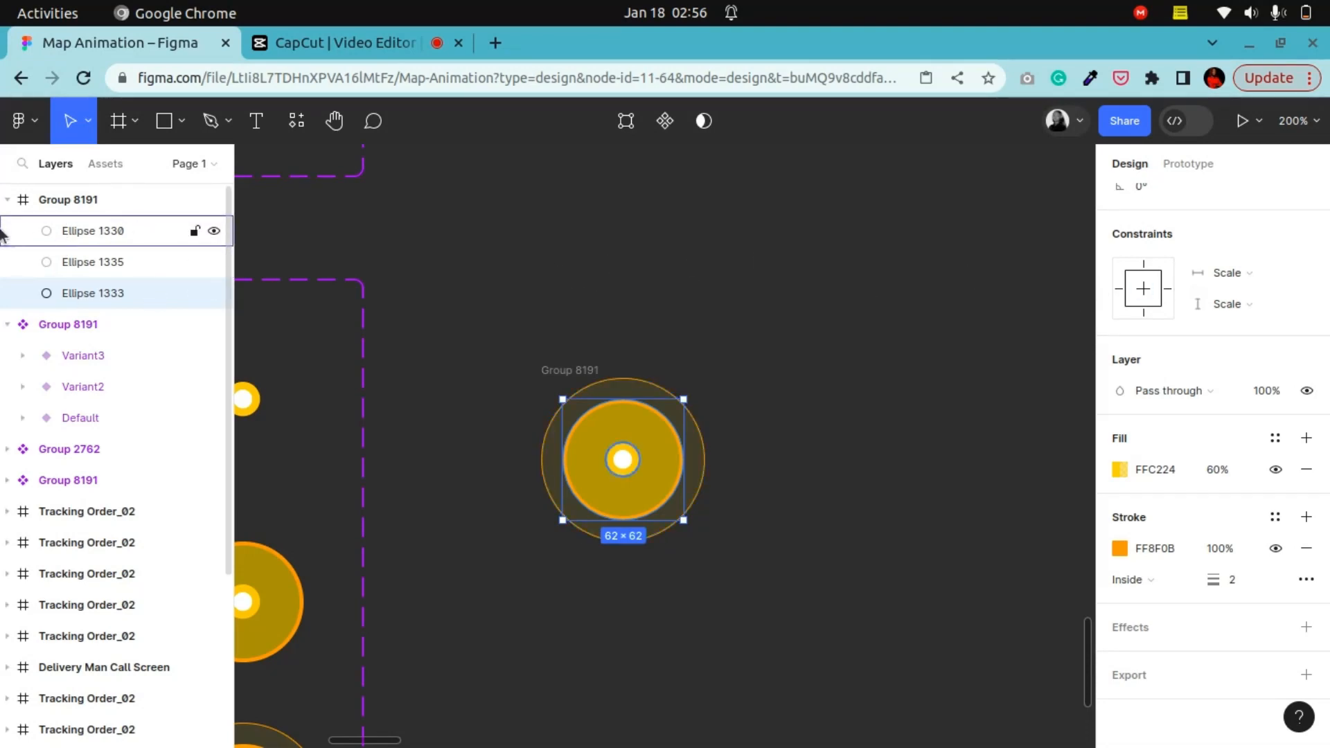
pyautogui.click(107, 231)
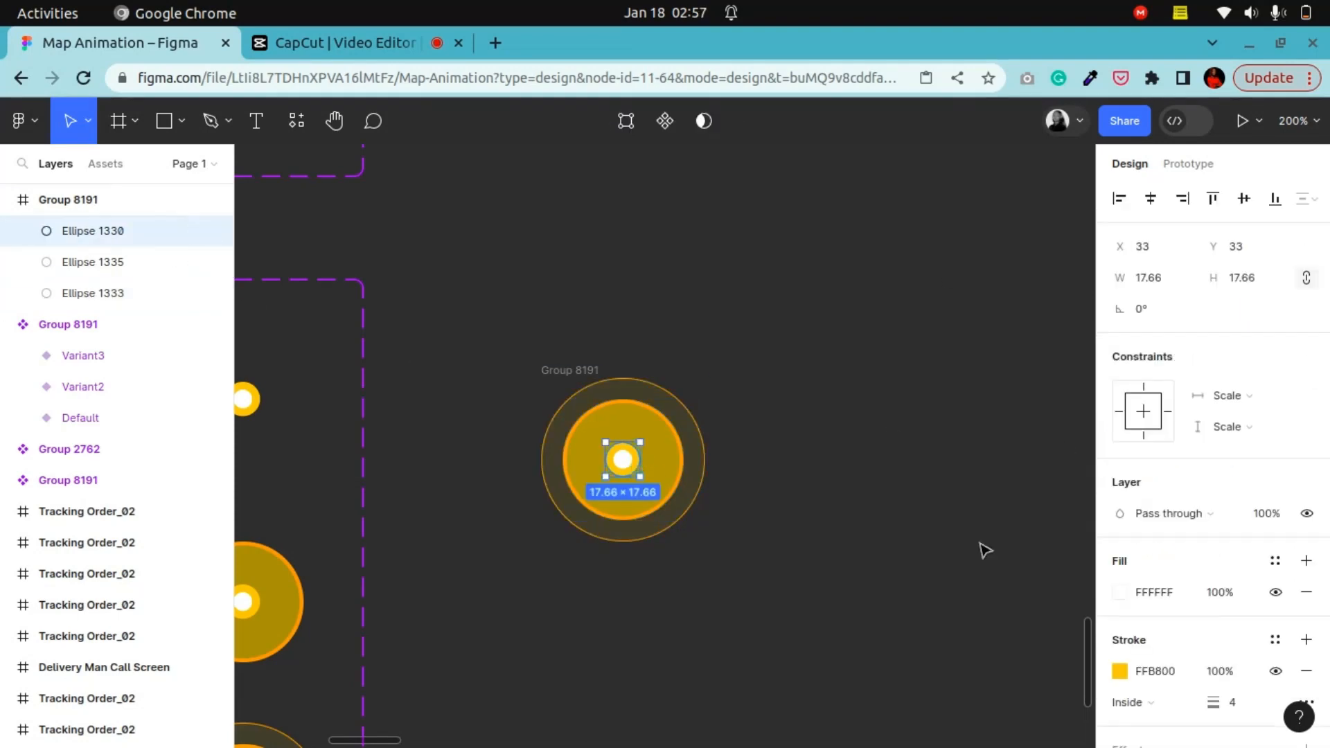
pyautogui.scroll(-3, 1234, 659)
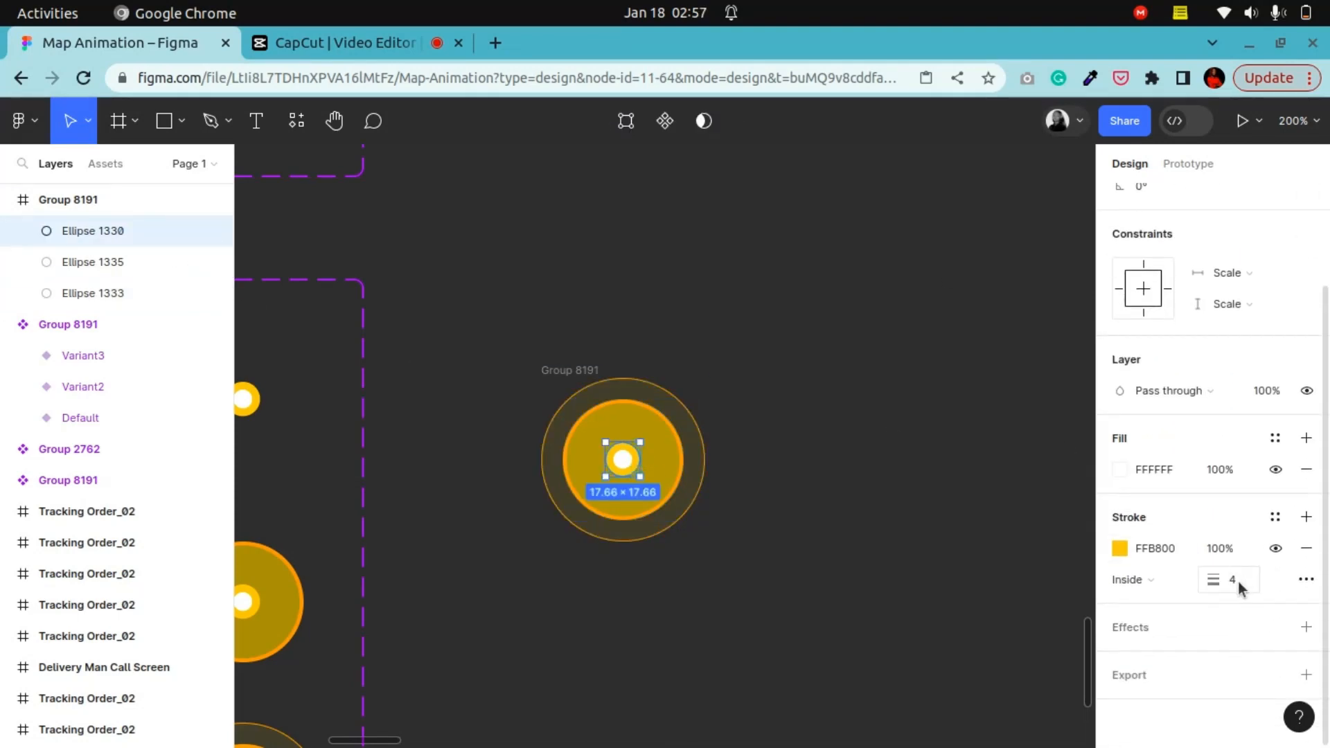
# Step: Turn the detached marker frame into a component and add variants to form a three-variant set
pyautogui.click(1221, 548)
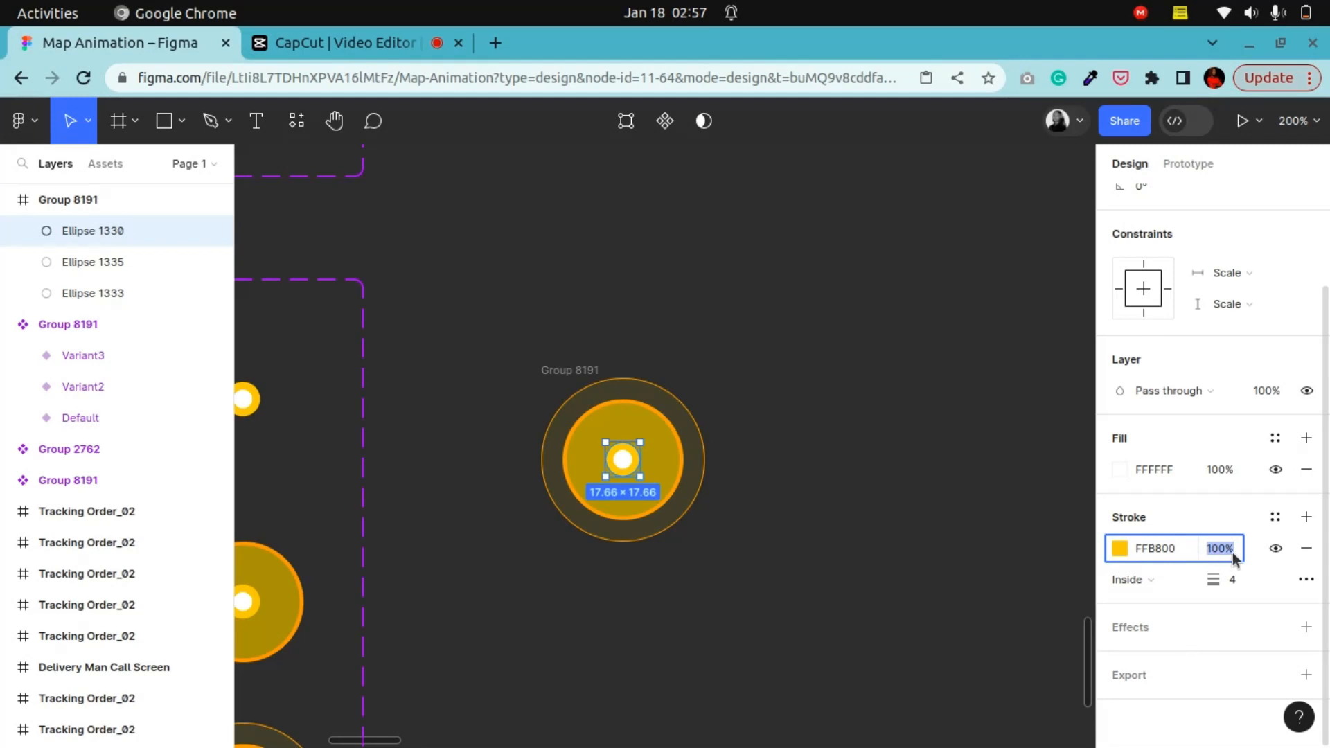
pyautogui.click(756, 362)
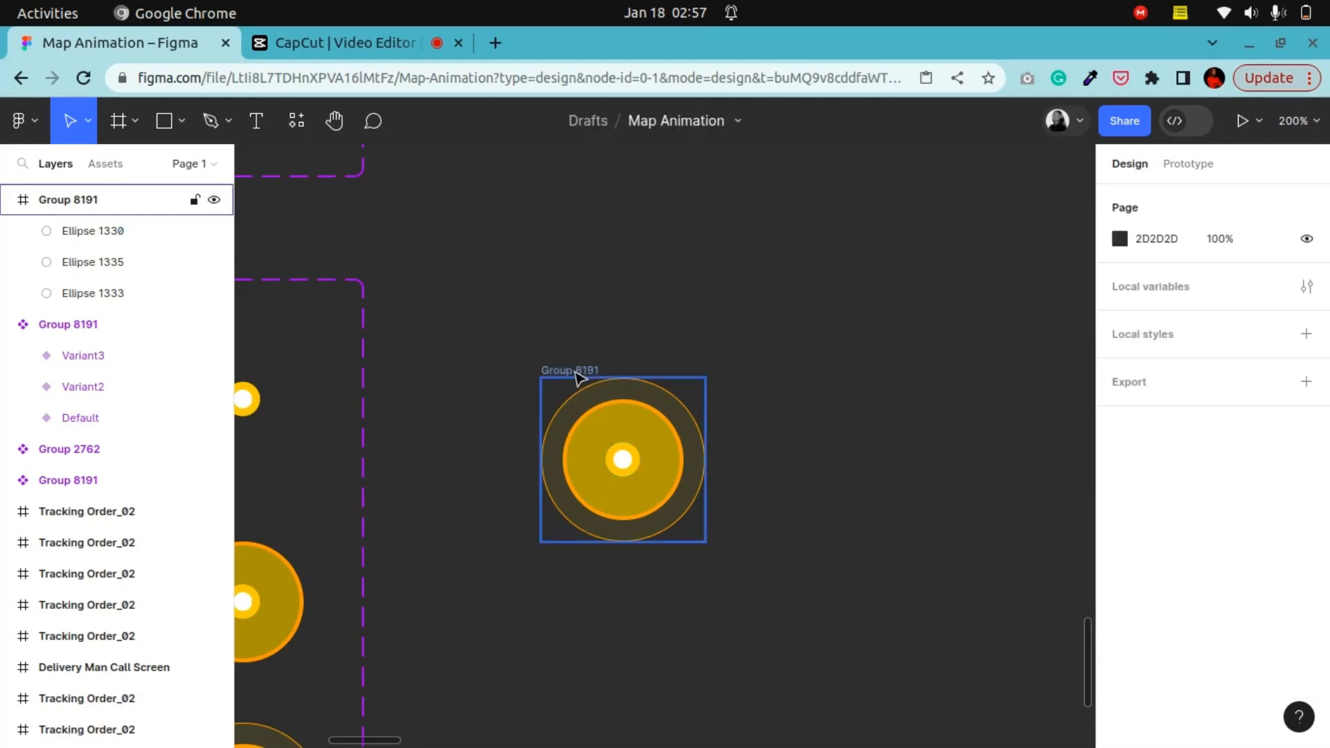
pyautogui.click(579, 370)
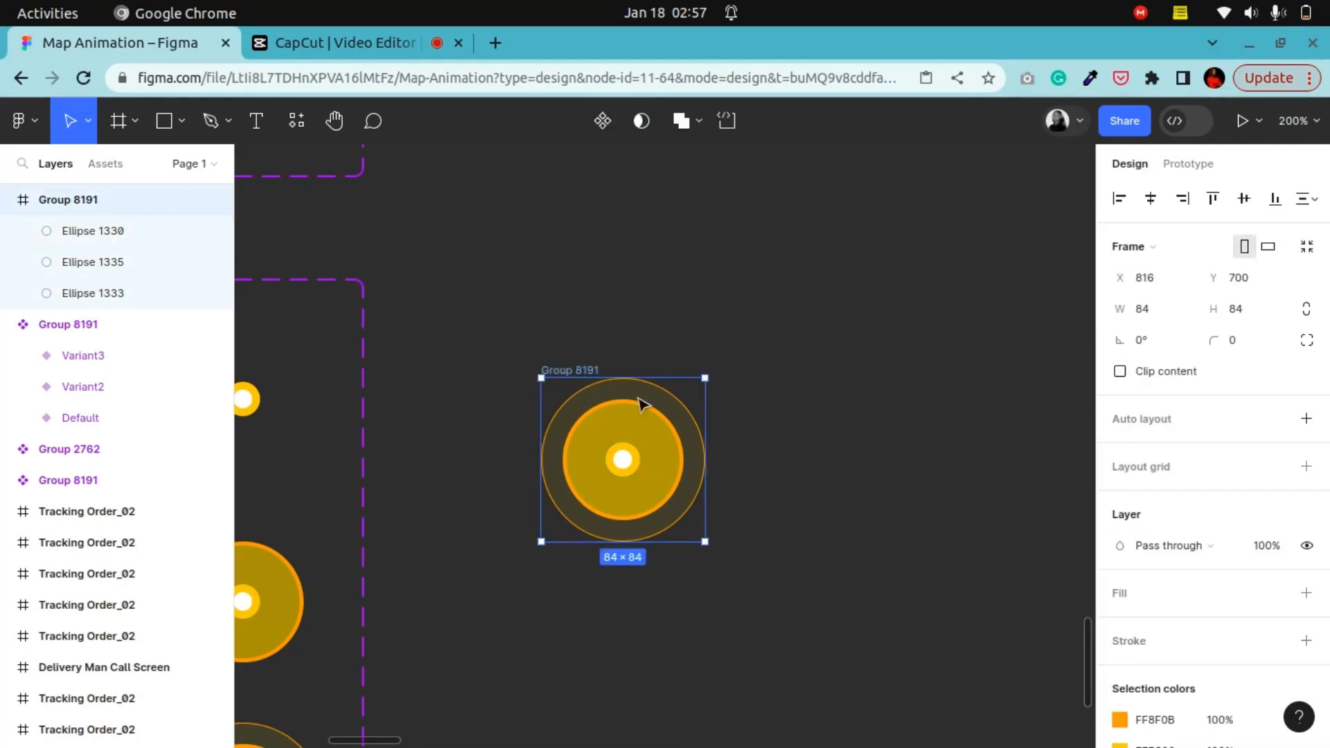
pyautogui.click(601, 121)
pyautogui.scroll(-3, 697, 412)
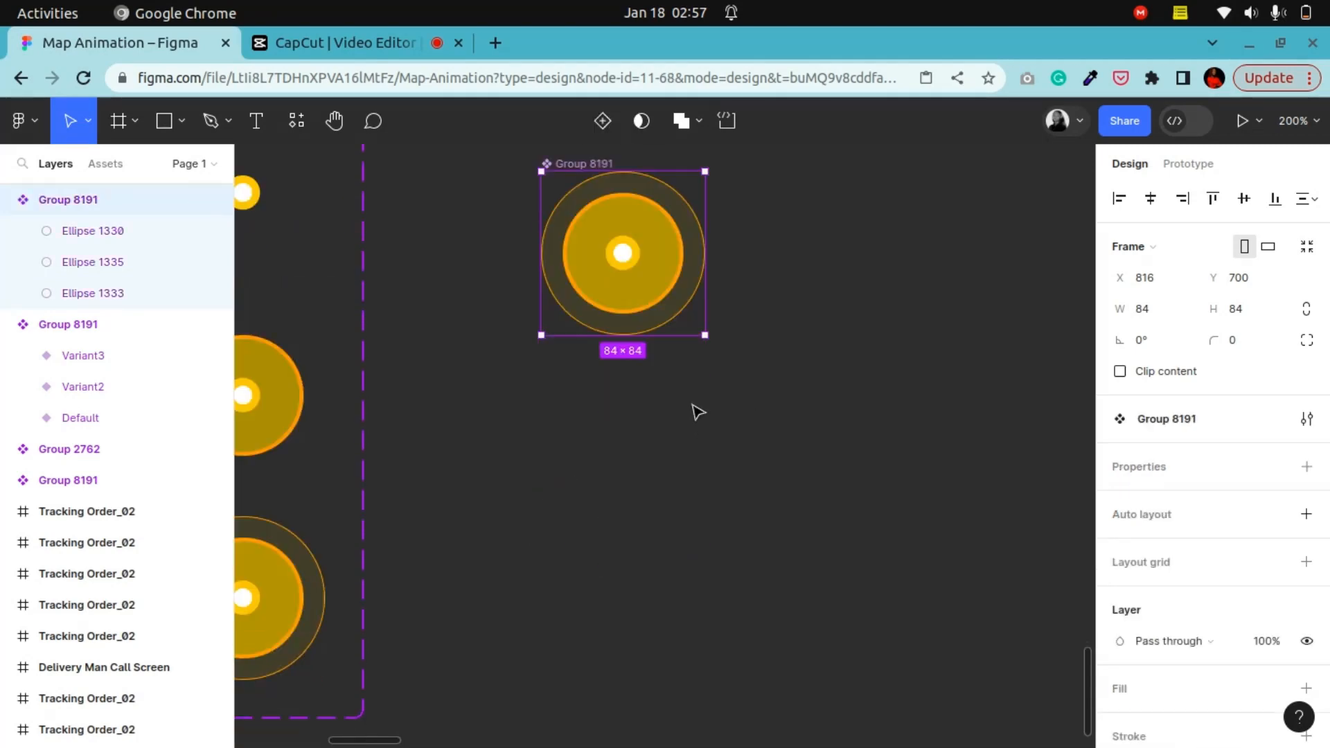
pyautogui.scroll(2, 655, 339)
pyautogui.rightClick(575, 320)
pyautogui.moveTo(721, 570)
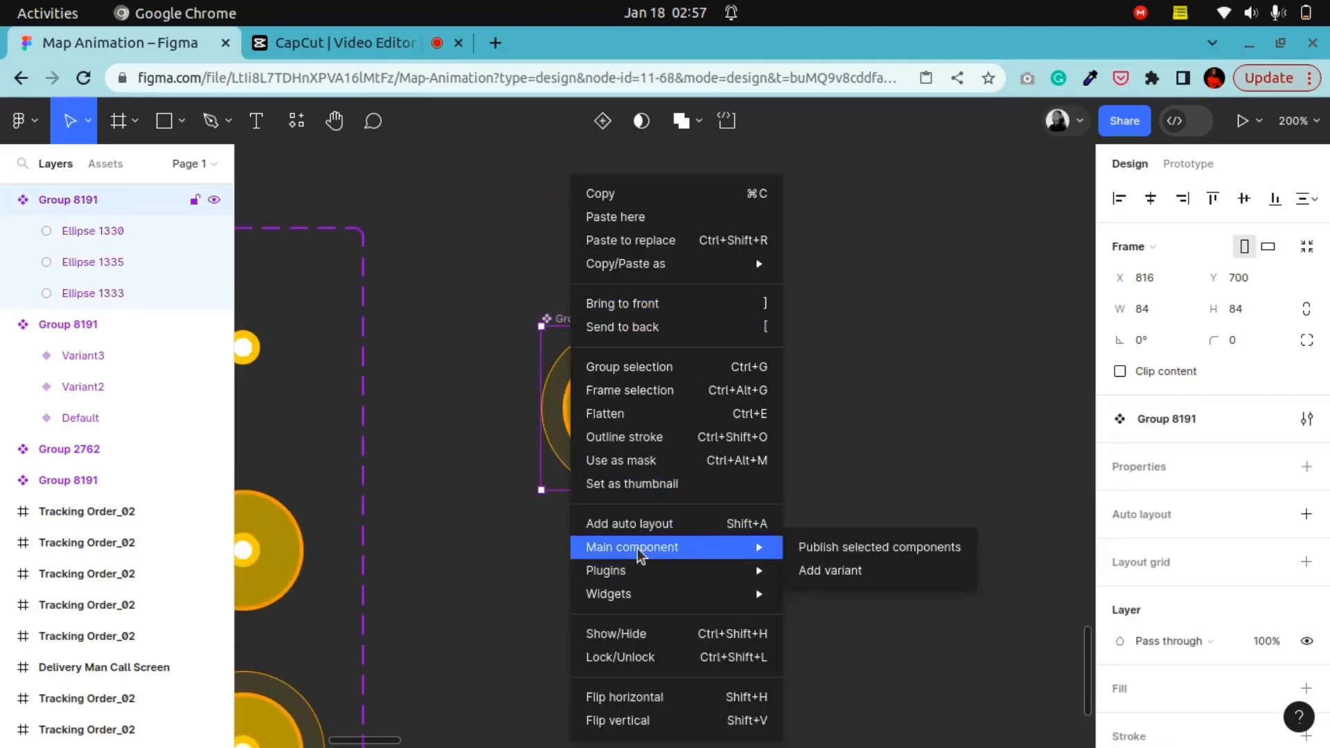
pyautogui.click(836, 572)
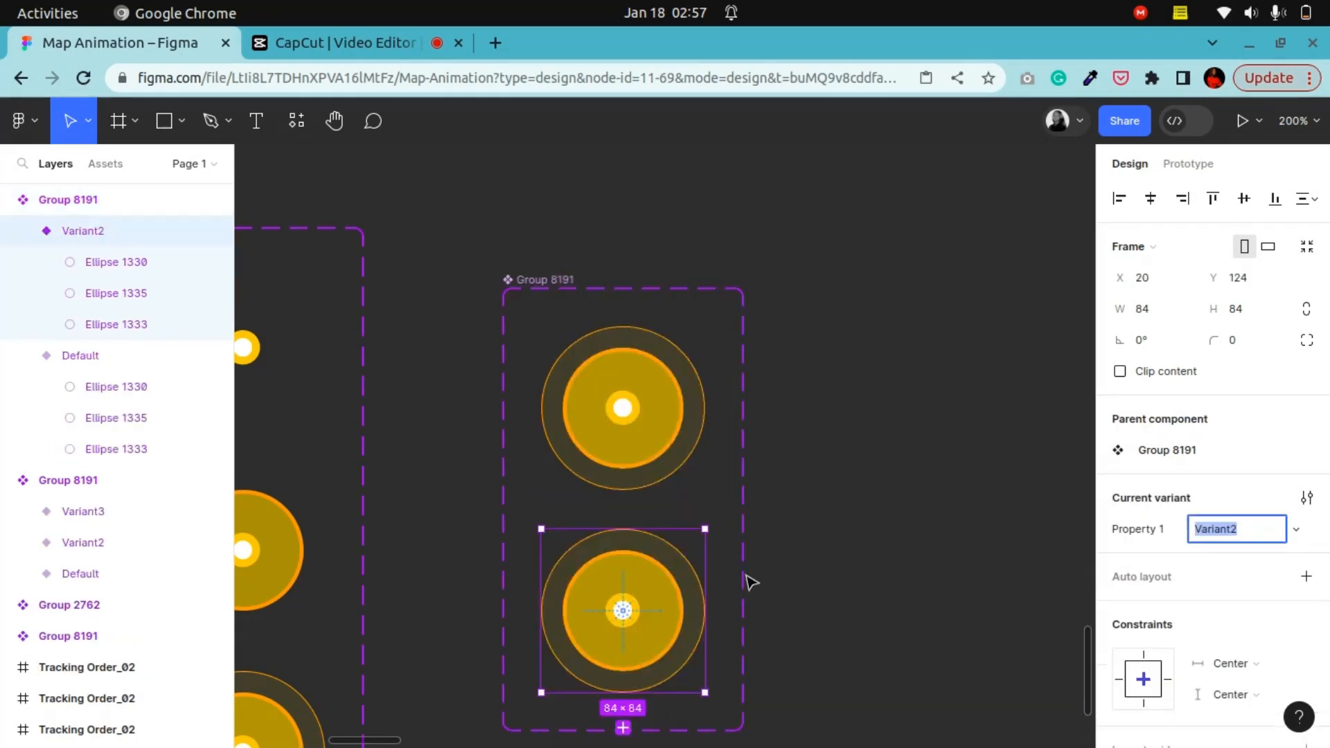
pyautogui.click(623, 470)
pyautogui.scroll(4, 632, 508)
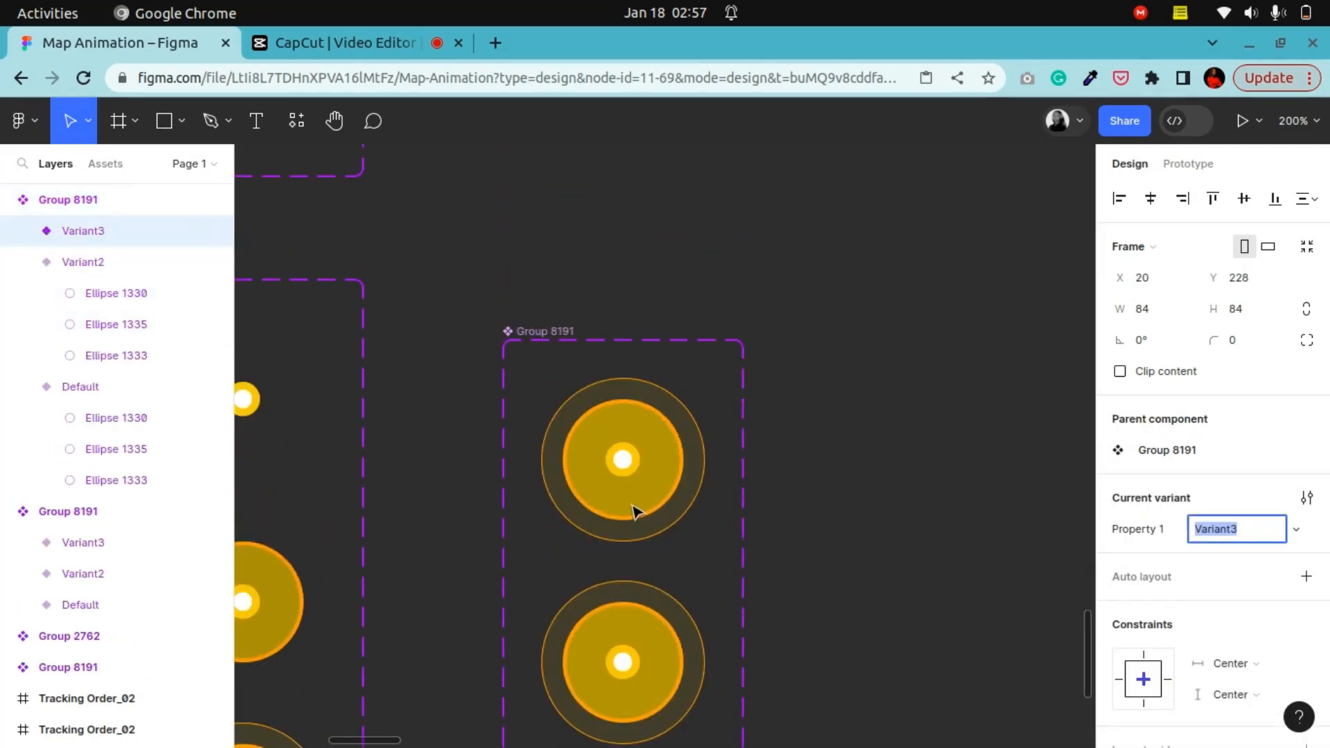
# Step: Set the layer opacity of the Default variant's outer ellipse to 0%
pyautogui.click(632, 415)
pyautogui.click(656, 400)
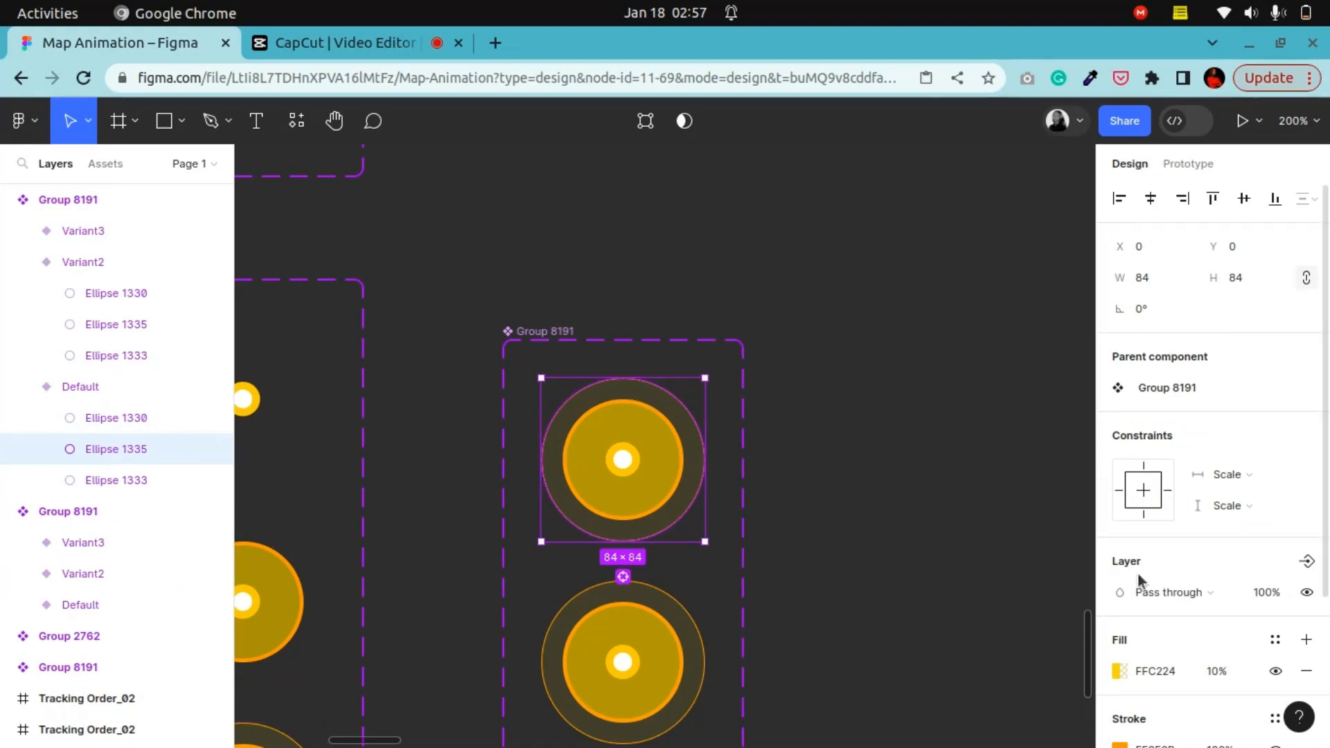
pyautogui.click(1259, 595)
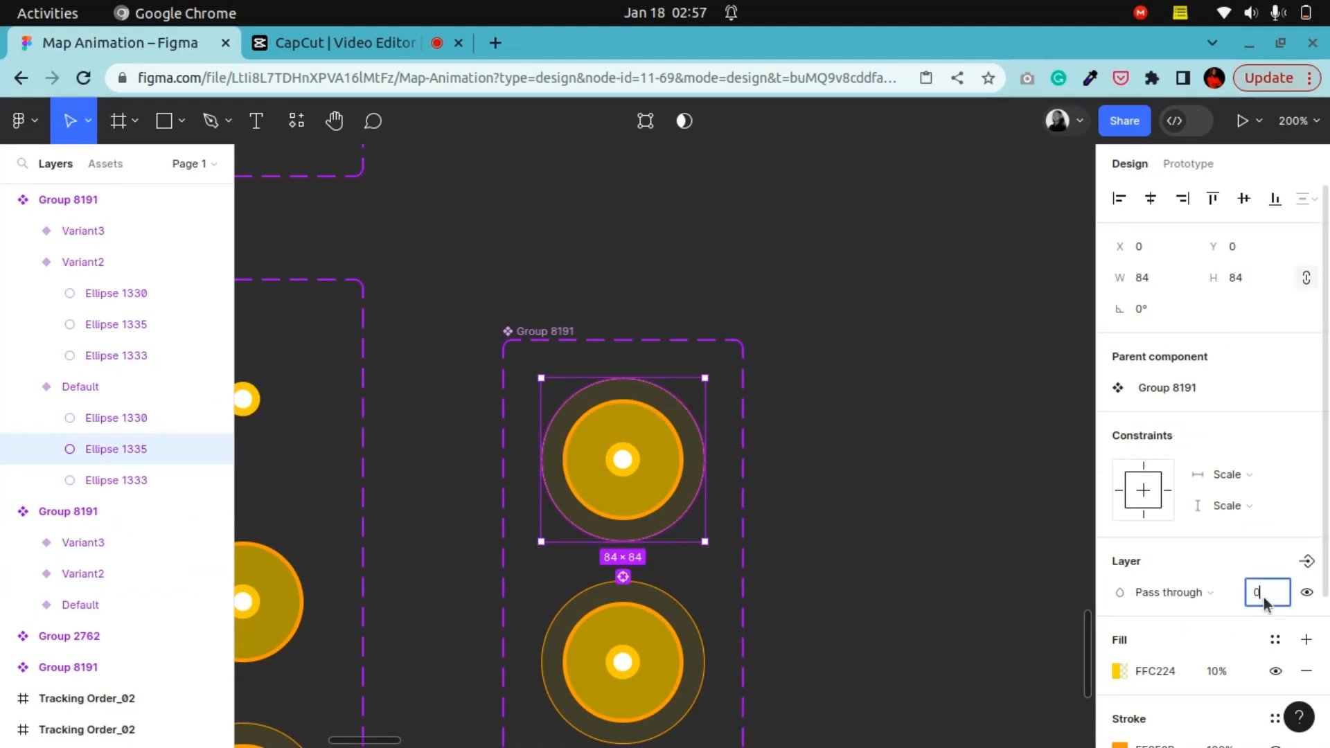
pyautogui.write('0')
pyautogui.press('Return')
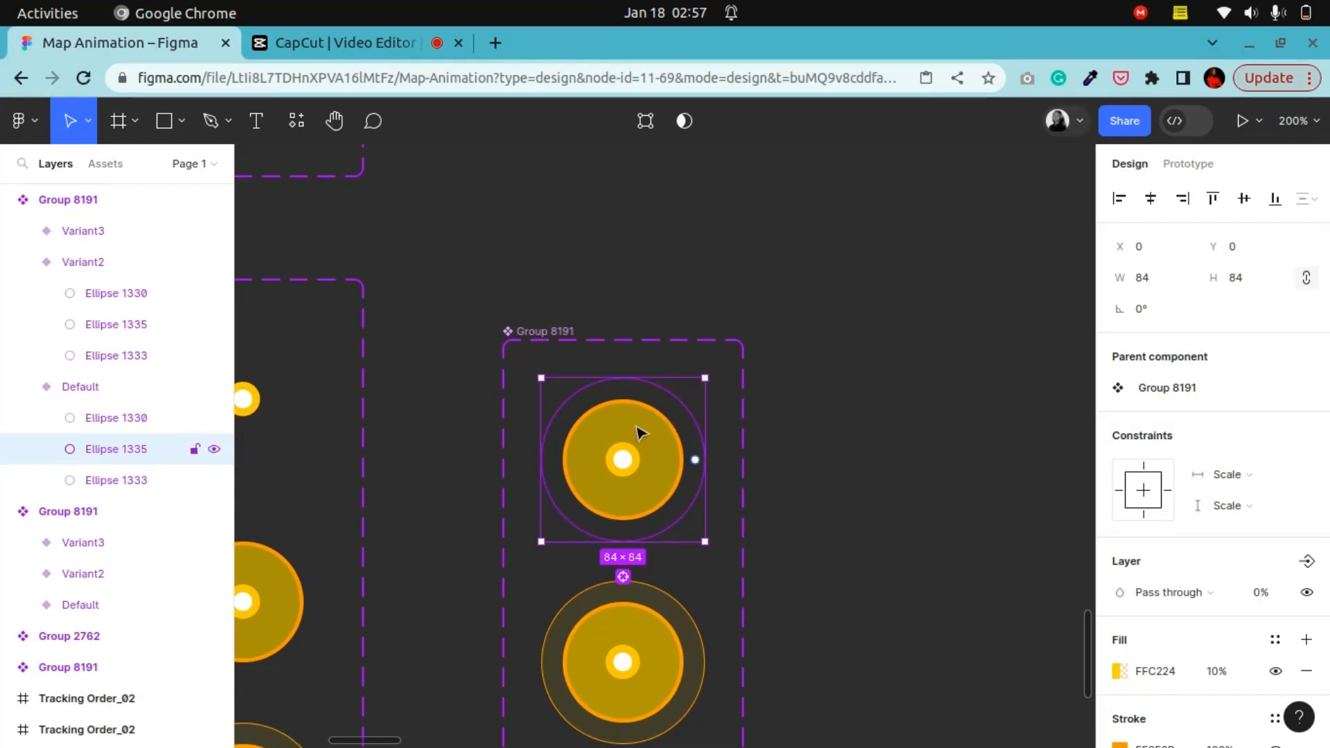
# Step: Set the layer opacity of the Default variant's middle ellipse to 0%
pyautogui.click(90, 479)
pyautogui.click(1277, 594)
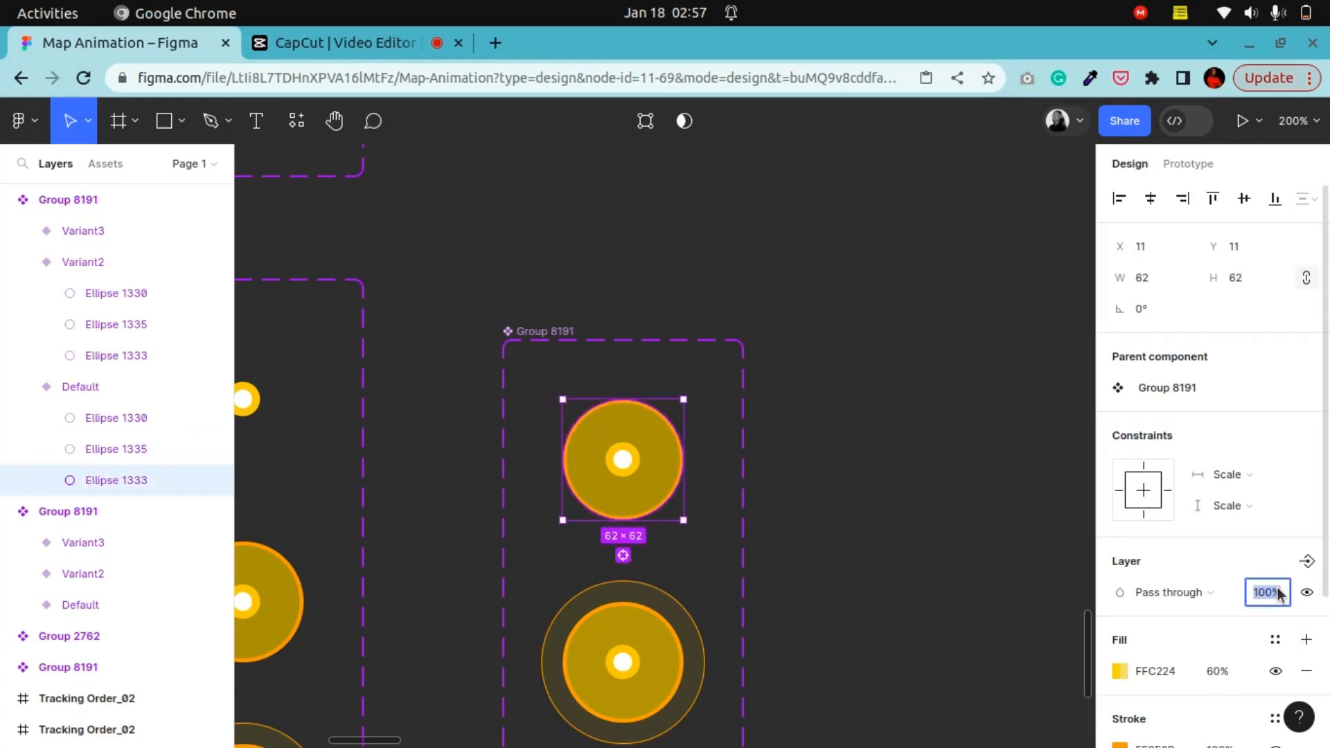
pyautogui.write('0')
pyautogui.press('Return')
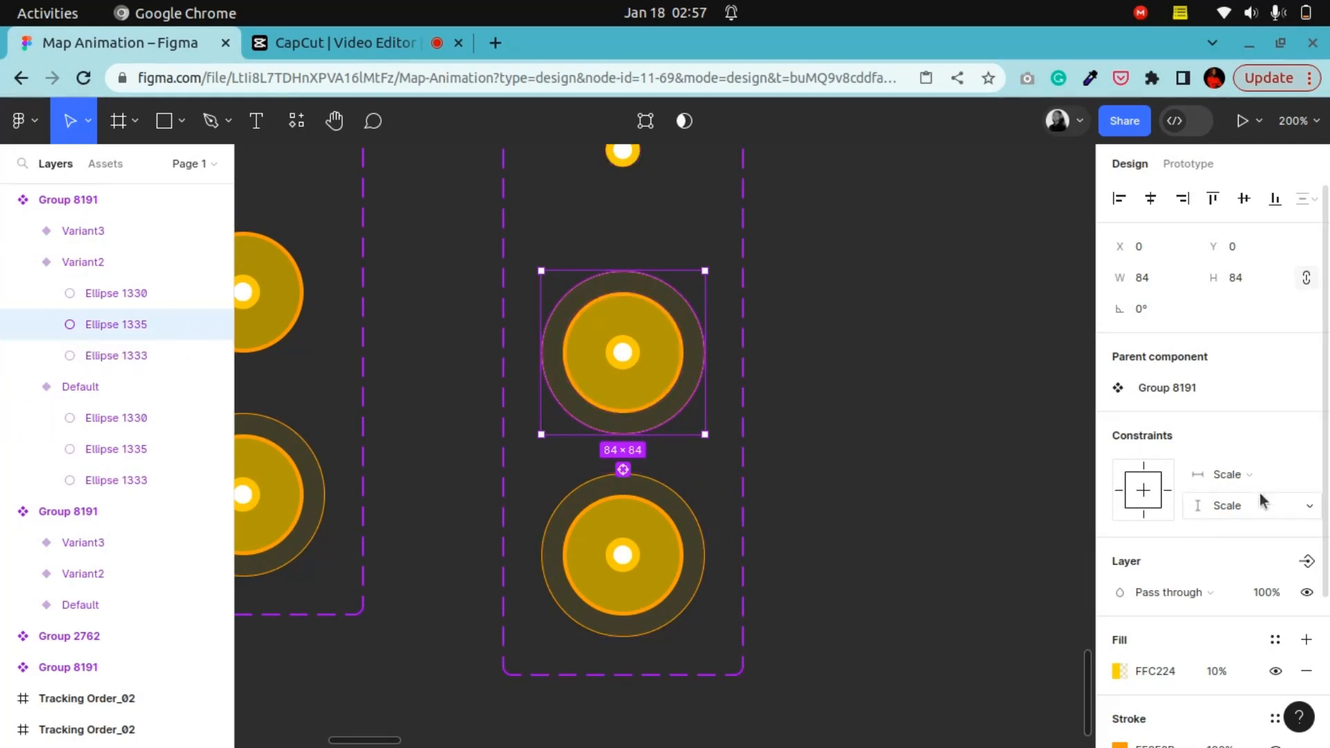
# Step: Set the layer opacity of Variant2's outer ellipse to 0%
pyautogui.click(1275, 593)
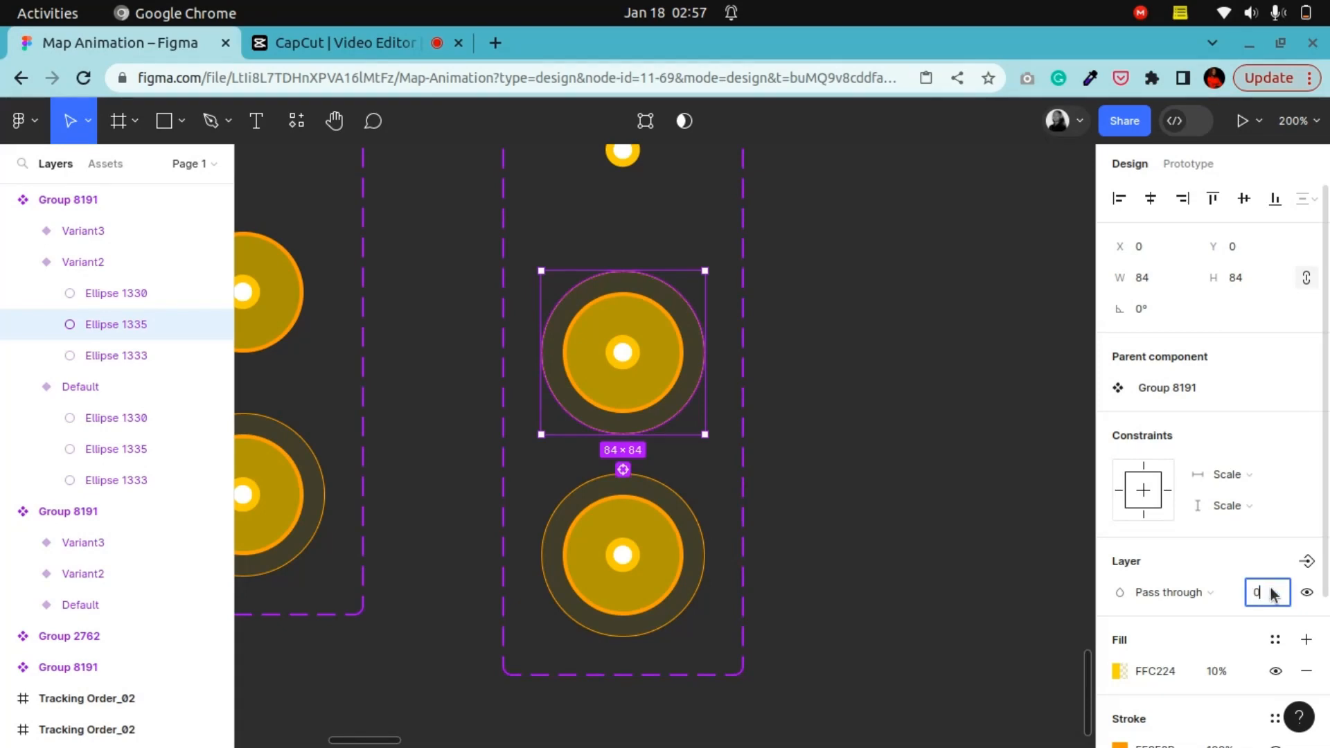
pyautogui.write('0')
pyautogui.press('Return')
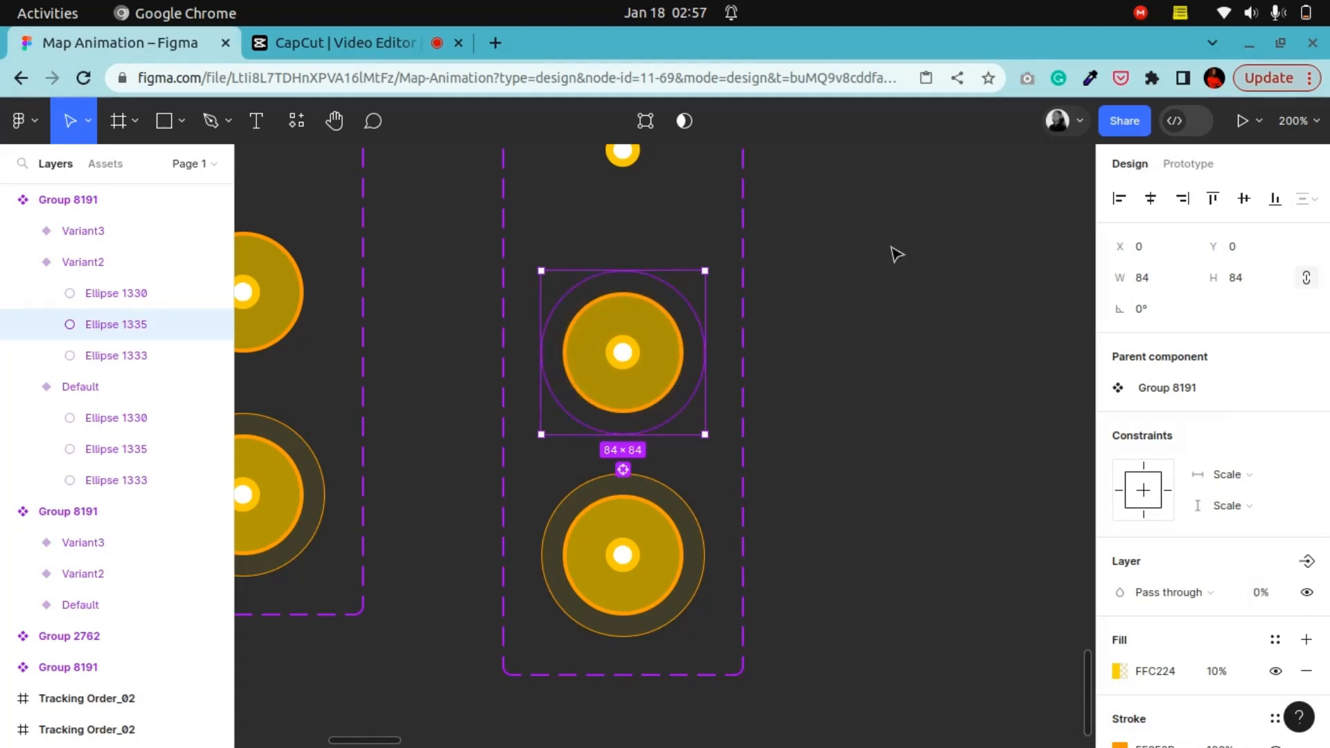
# Step: In prototype mode, connect the Default variant to Variant2 with an interaction
pyautogui.click(878, 296)
pyautogui.scroll(4, 873, 416)
pyautogui.scroll(-3, 873, 416)
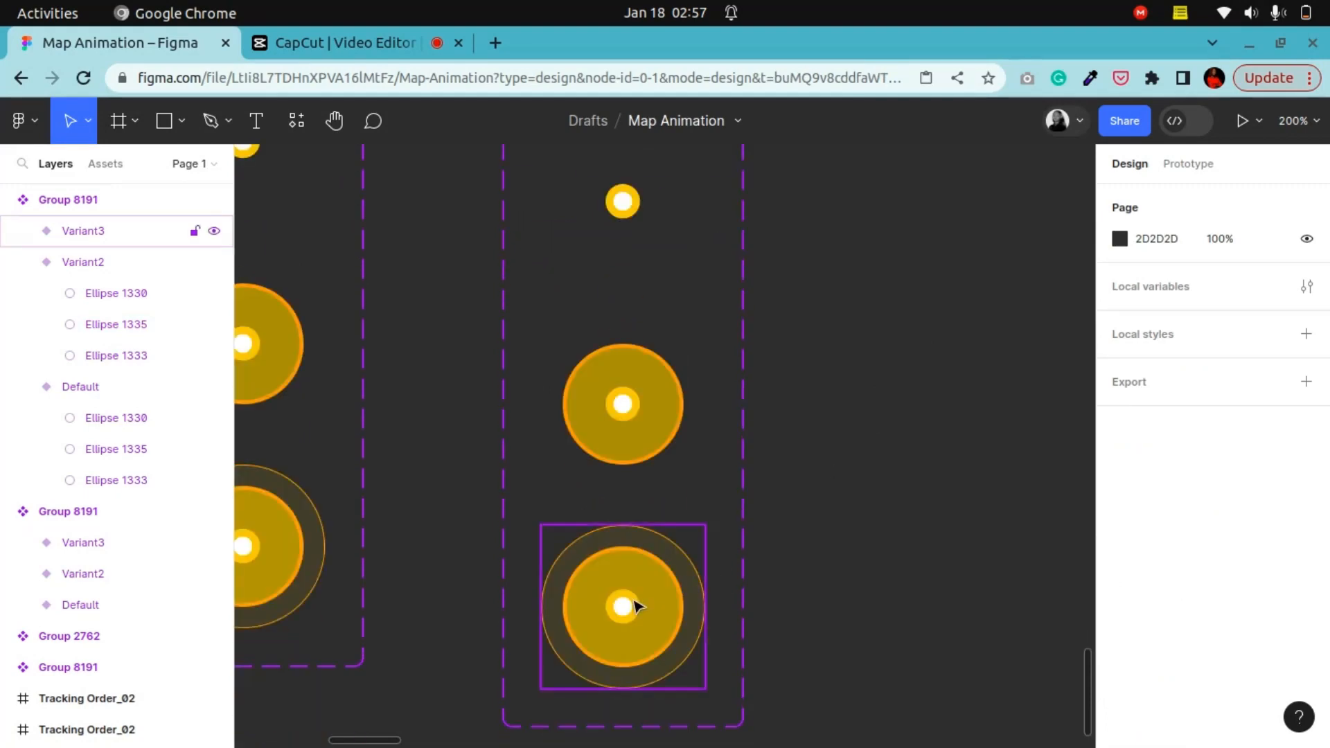
pyautogui.scroll(4, 638, 606)
pyautogui.click(659, 425)
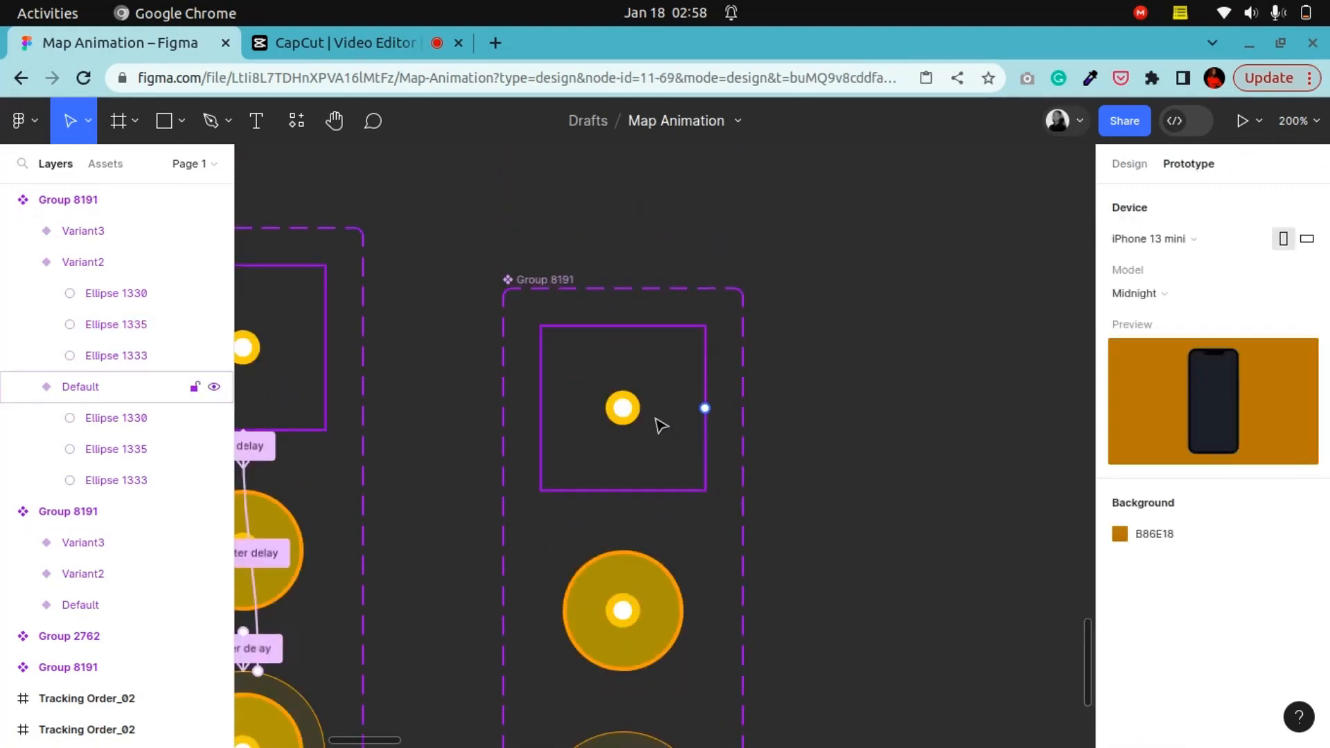
pyautogui.scroll(-3, 659, 425)
pyautogui.moveTo(705, 201); pyautogui.dragTo(610, 388)
pyautogui.scroll(-1, 596, 374)
# Step: Set the Default-to-Variant2 interaction to After delay 1ms with Smart animate, Ease out 300ms
pyautogui.click(554, 325)
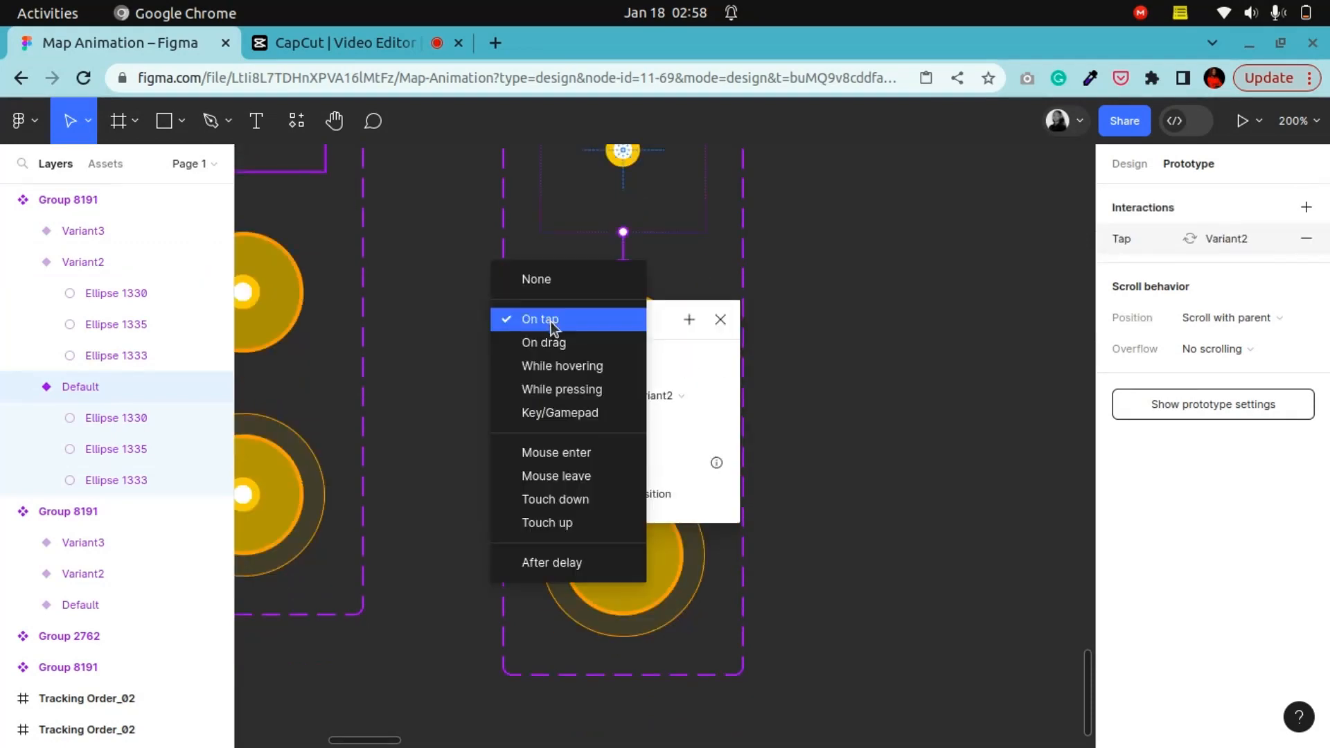
pyautogui.click(574, 563)
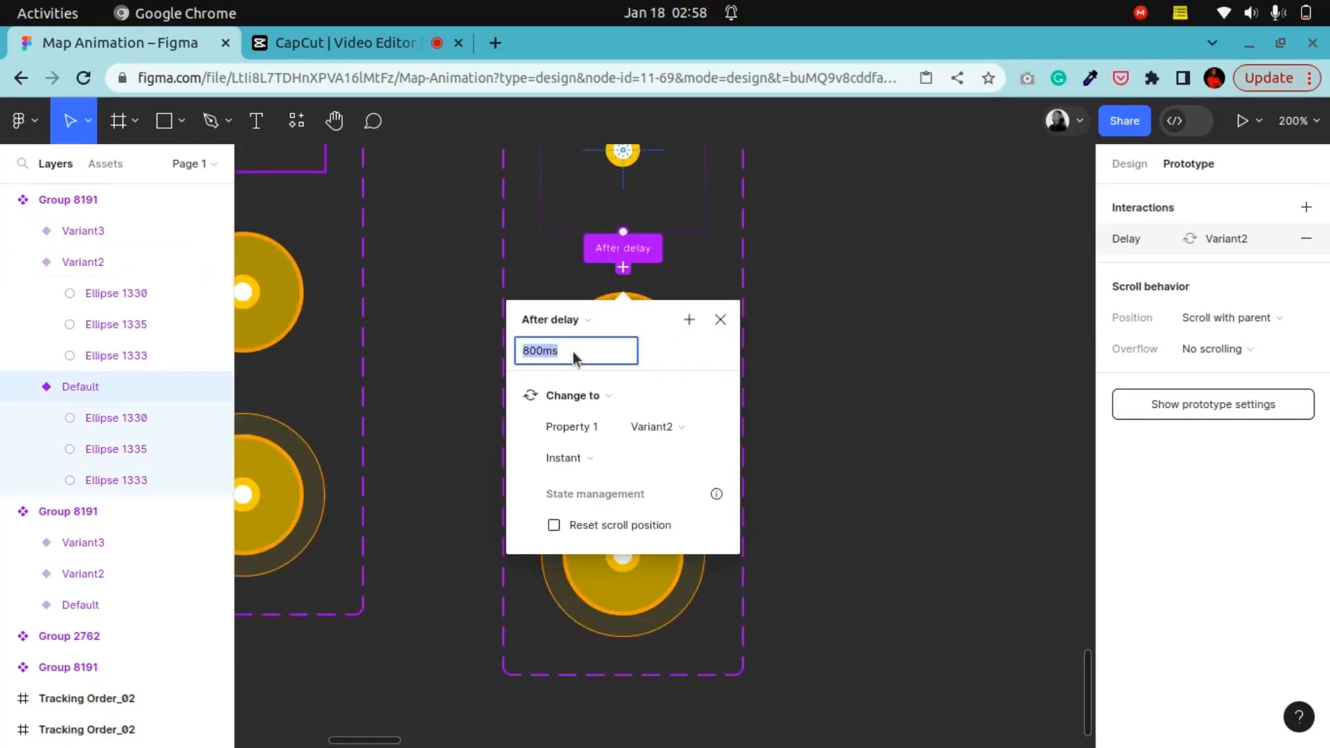
pyautogui.press('BackSpace')
pyautogui.write('1ms')
pyautogui.press('Return')
pyautogui.click(575, 460)
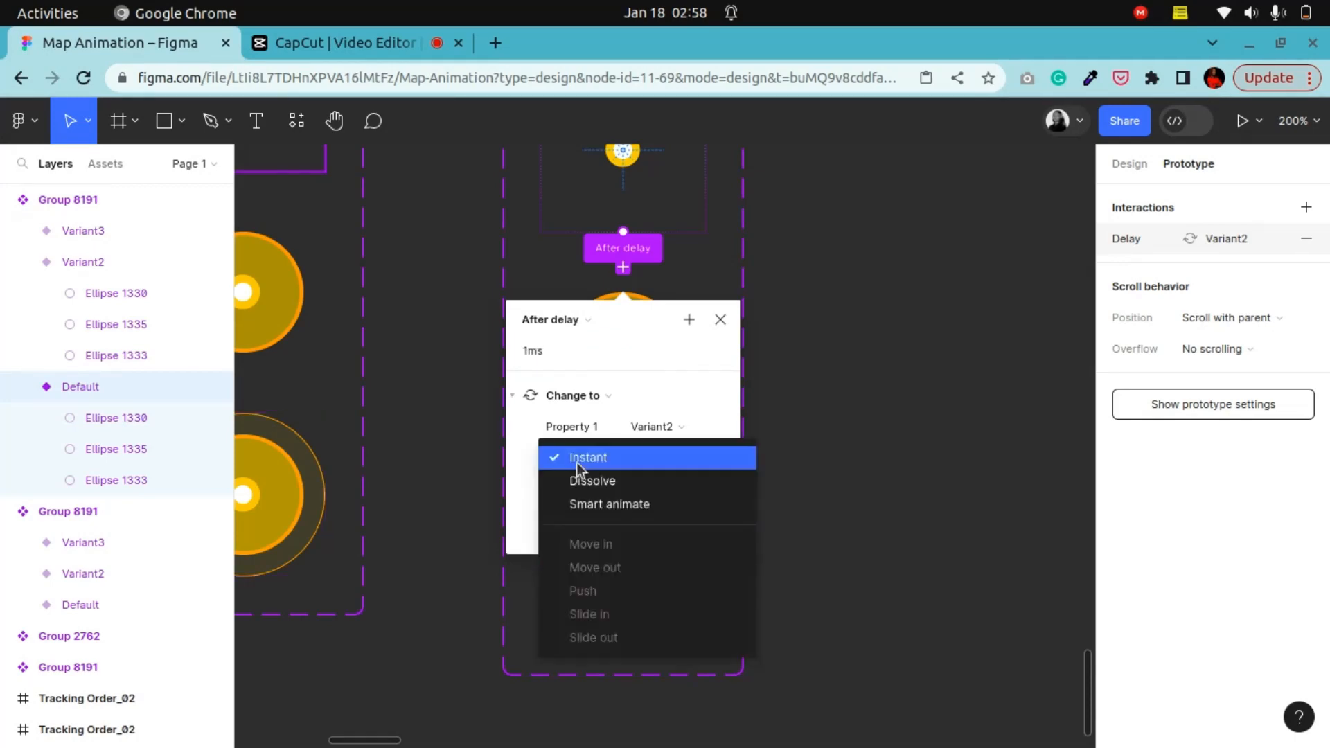
pyautogui.click(580, 504)
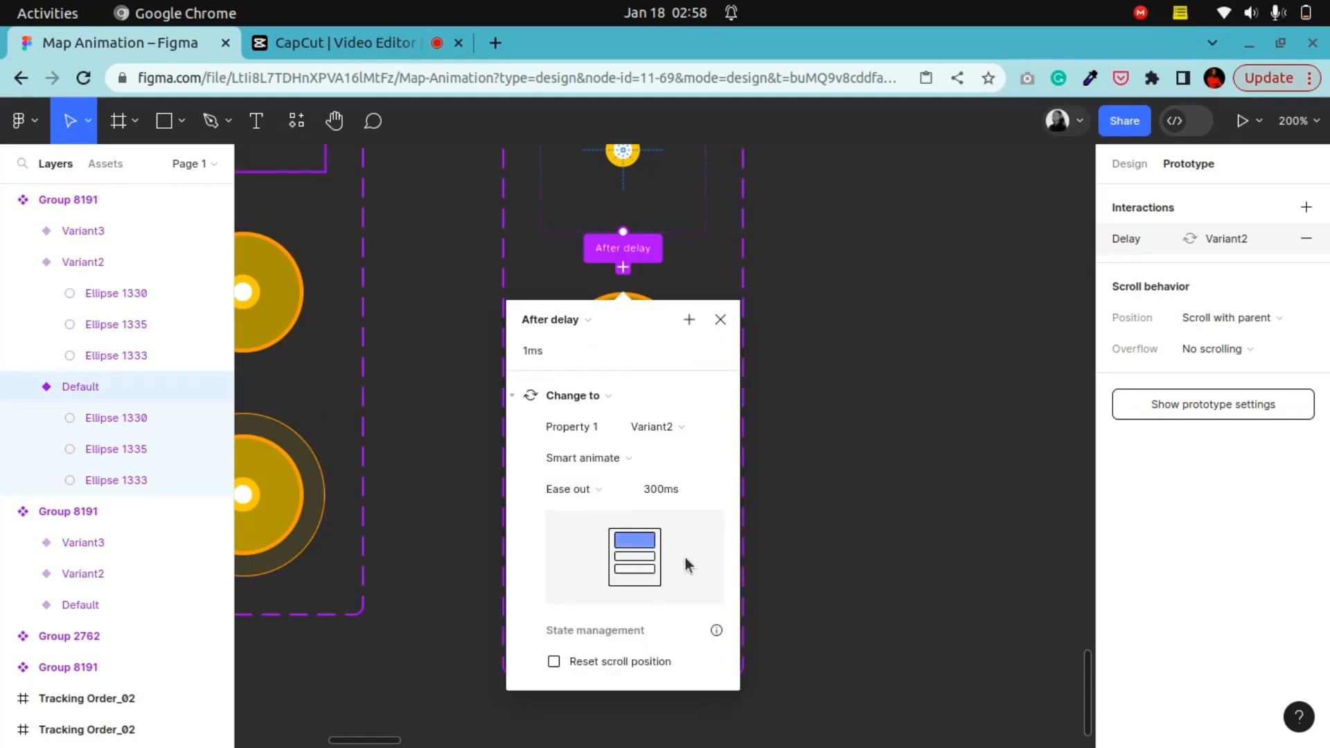
pyautogui.doubleClick(687, 489)
pyautogui.click(804, 439)
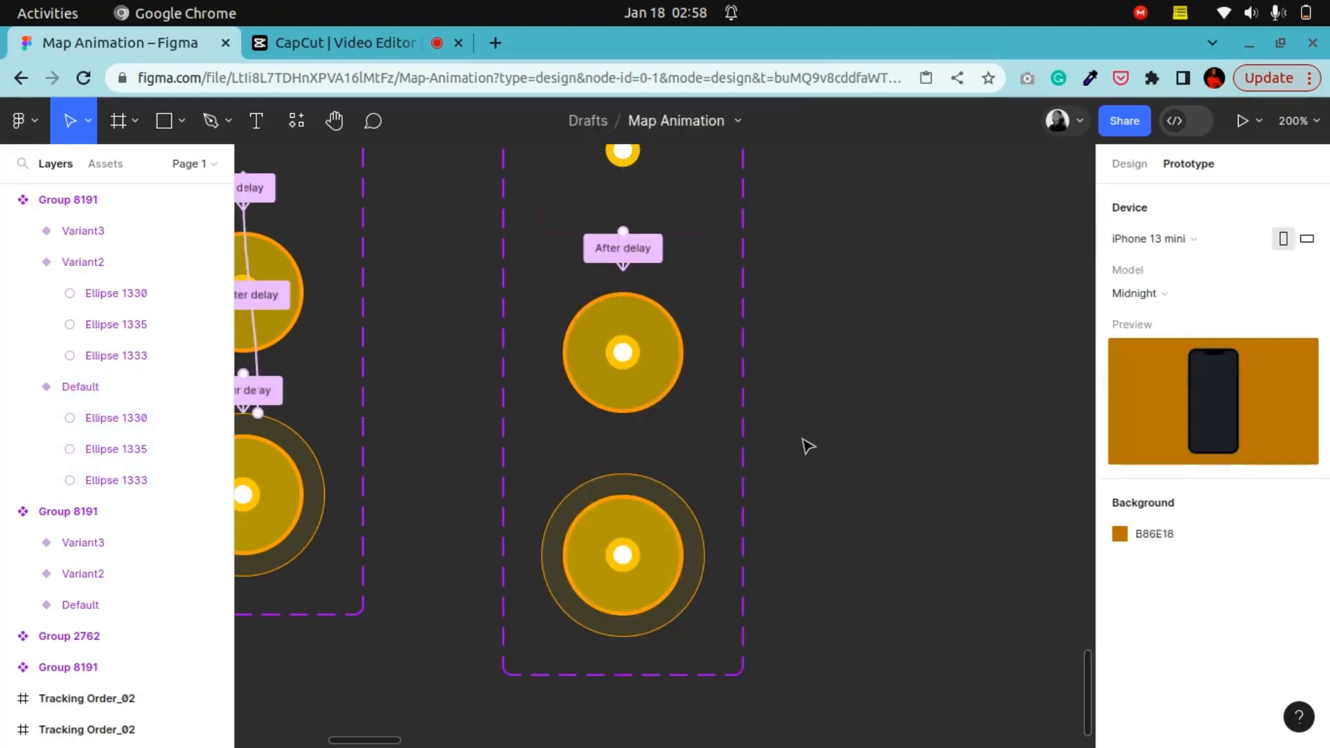
# Step: Connect Variant2 to Variant3 with an After delay 1ms Smart animate interaction
pyautogui.click(644, 380)
pyautogui.moveTo(622, 434); pyautogui.dragTo(643, 513)
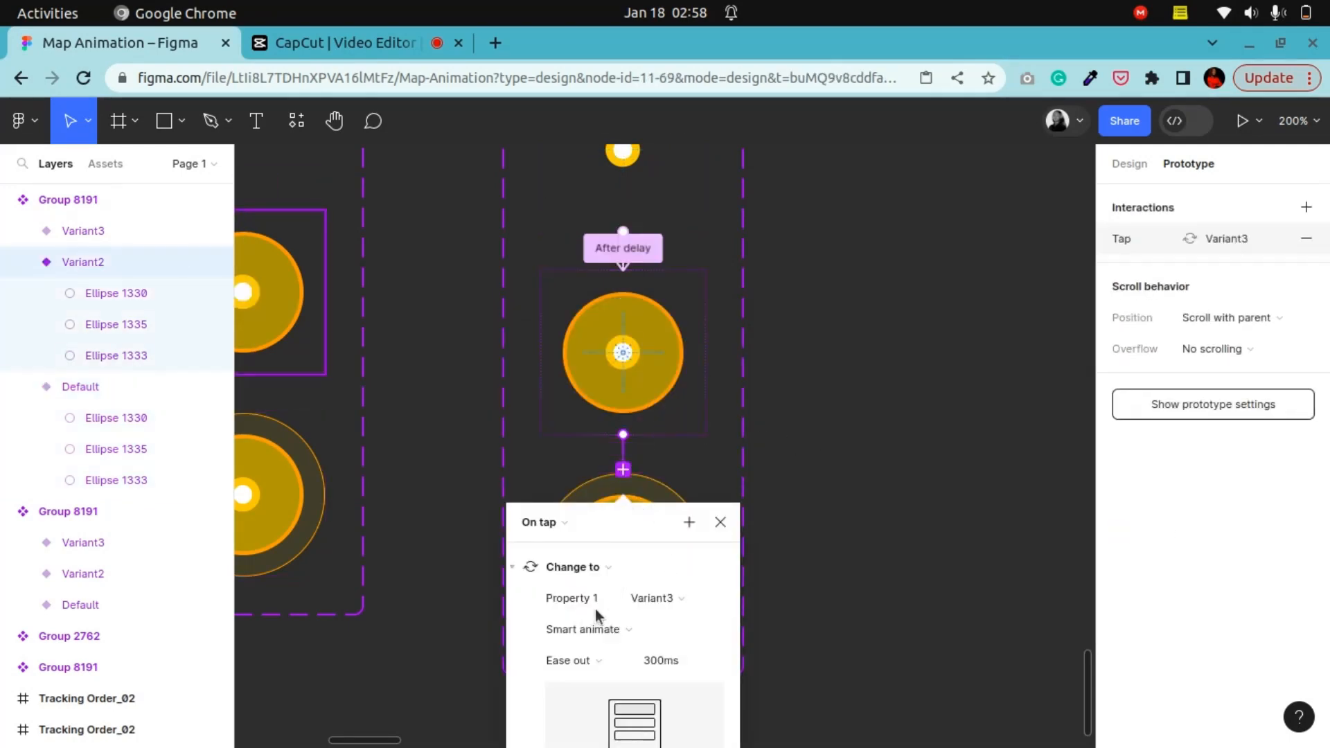
pyautogui.click(564, 367)
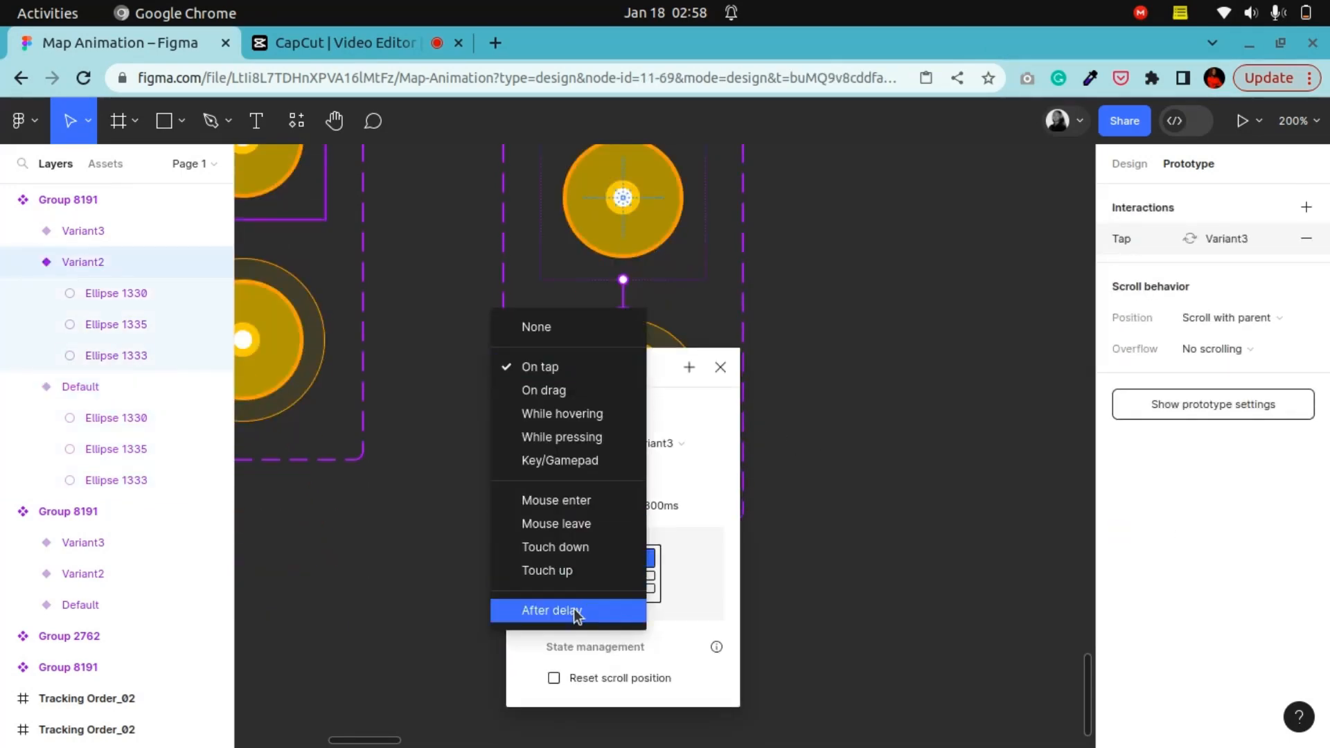
pyautogui.click(584, 610)
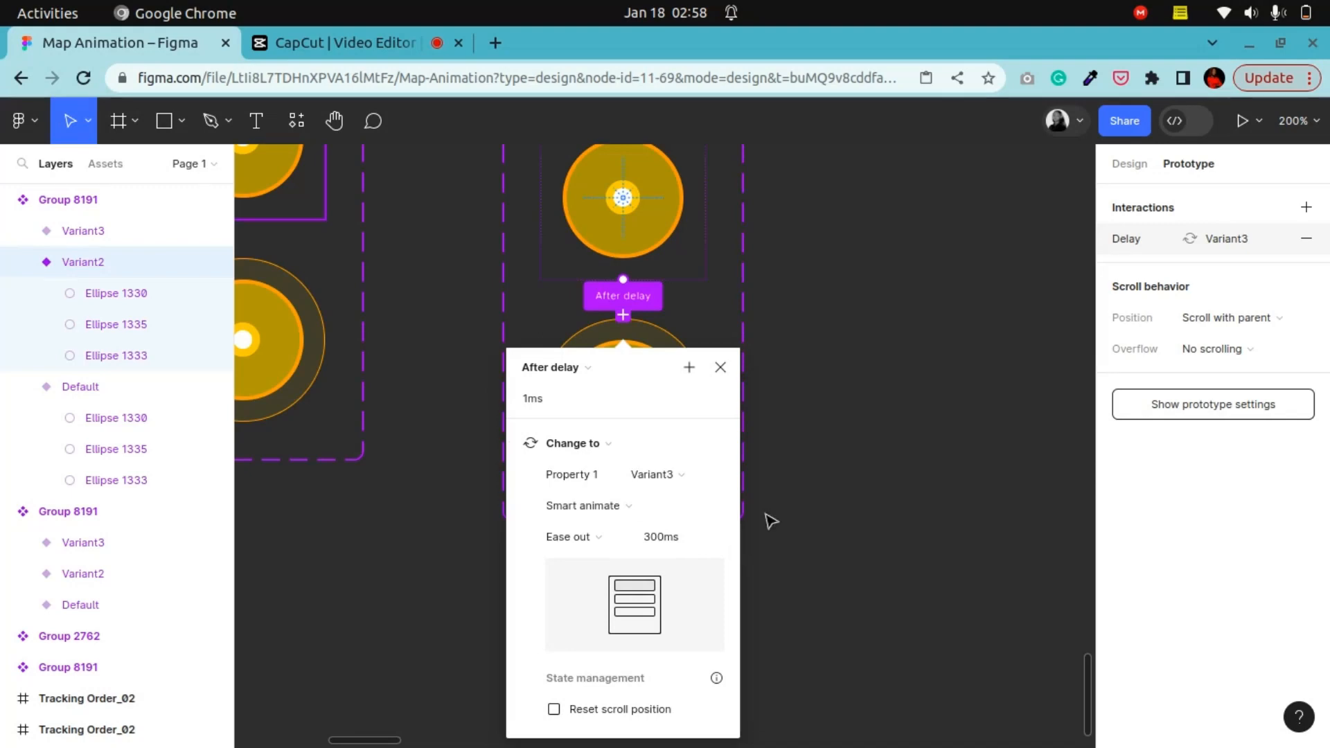
pyautogui.click(807, 528)
# Step: Connect Variant3 back to the Default variant with a prototype interaction
pyautogui.click(626, 398)
pyautogui.scroll(5, 637, 436)
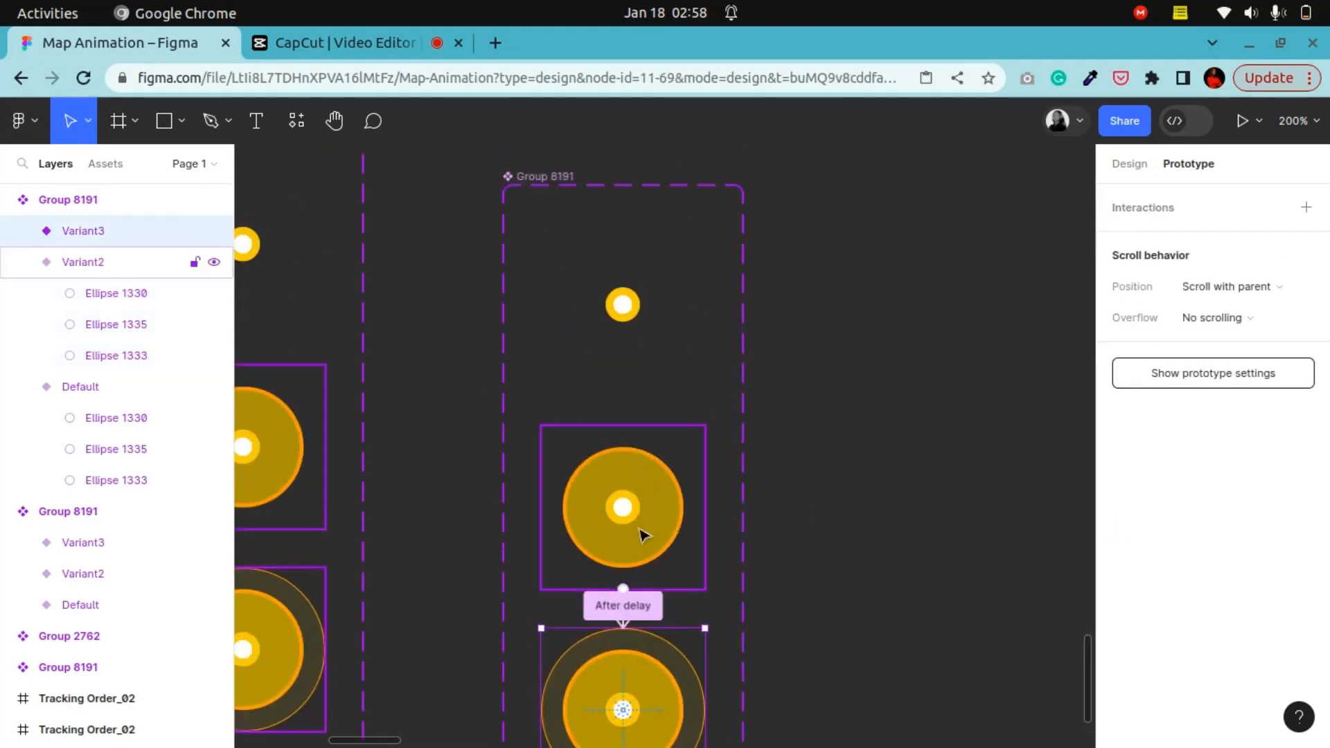
pyautogui.scroll(-2, 696, 665)
pyautogui.moveTo(704, 606); pyautogui.dragTo(706, 206)
# Step: Set the Variant3-to-Default interaction trigger to After delay with a 1ms delay
pyautogui.click(540, 335)
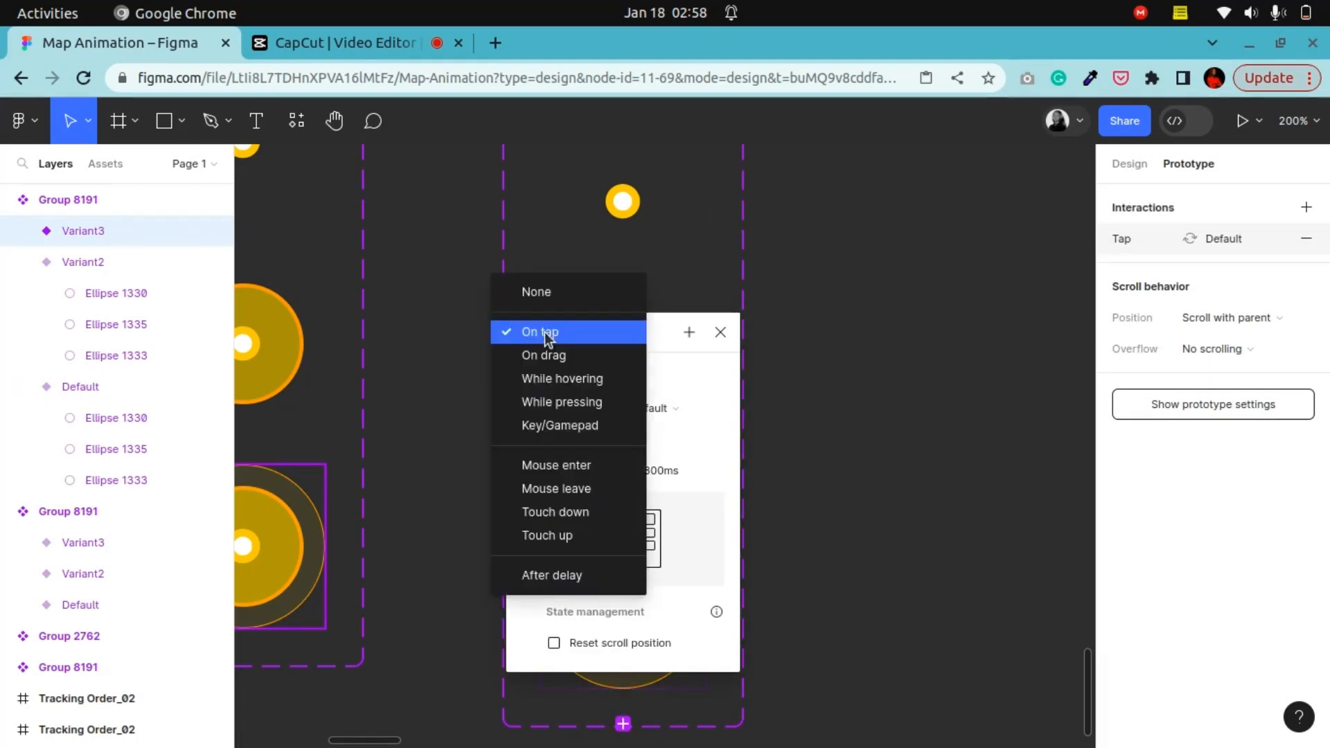
pyautogui.click(568, 581)
pyautogui.click(600, 374)
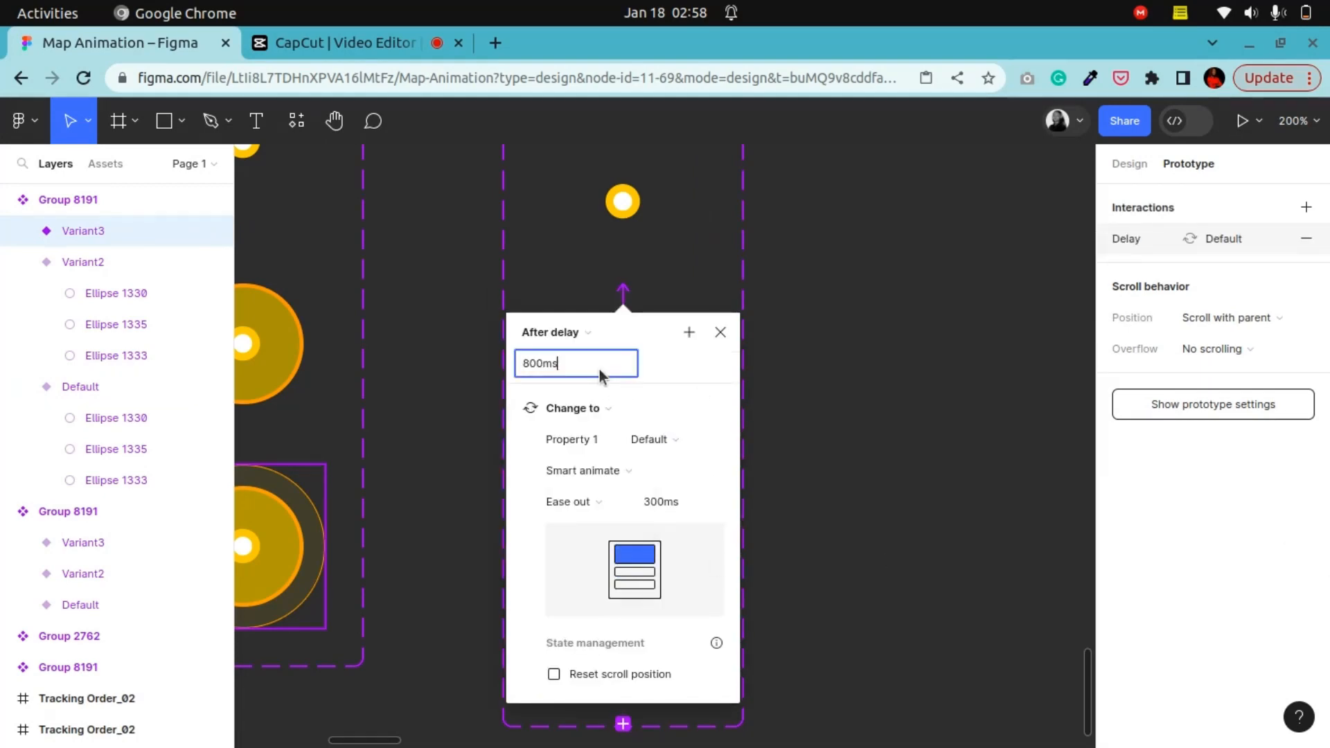
pyautogui.press('BackSpace')
pyautogui.write('1ms')
pyautogui.press('Return')
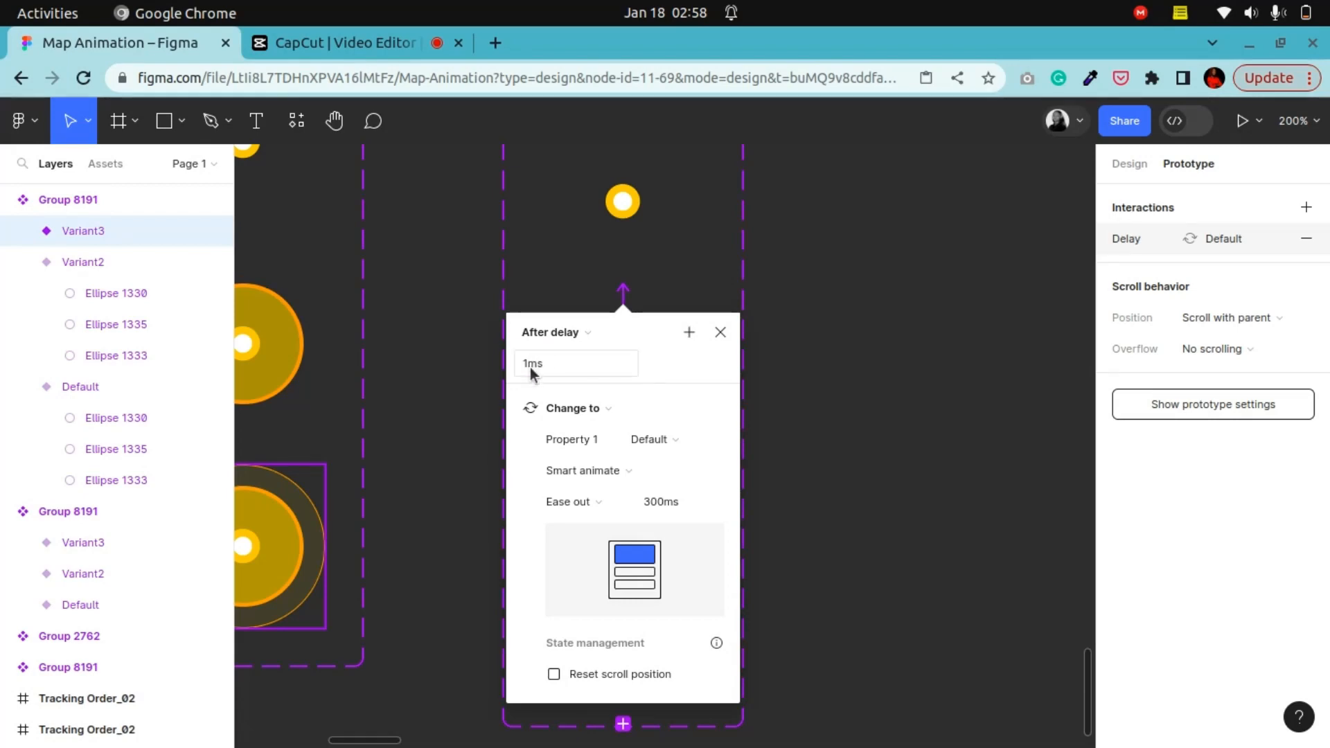
pyautogui.click(878, 469)
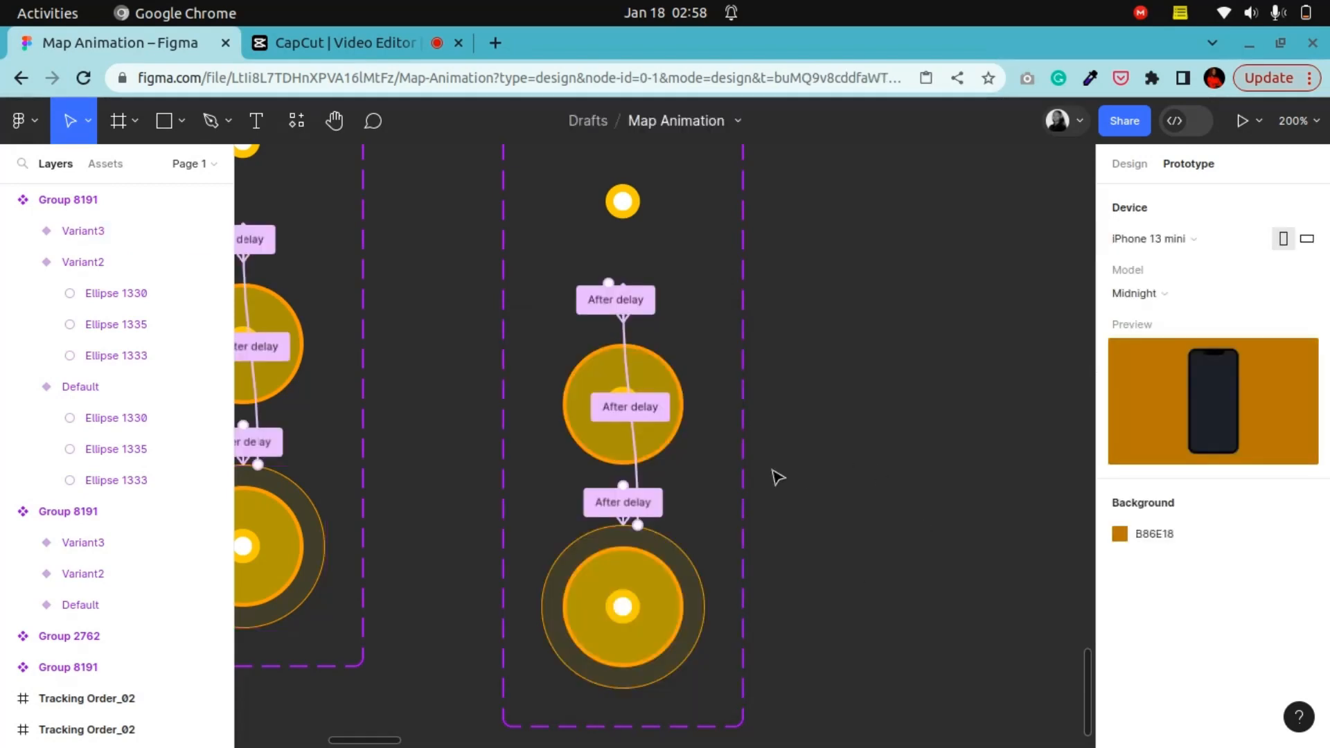
# Step: Place a marker component instance from the assets onto the map, then delete it
pyautogui.hotkey('ctrl', '-')
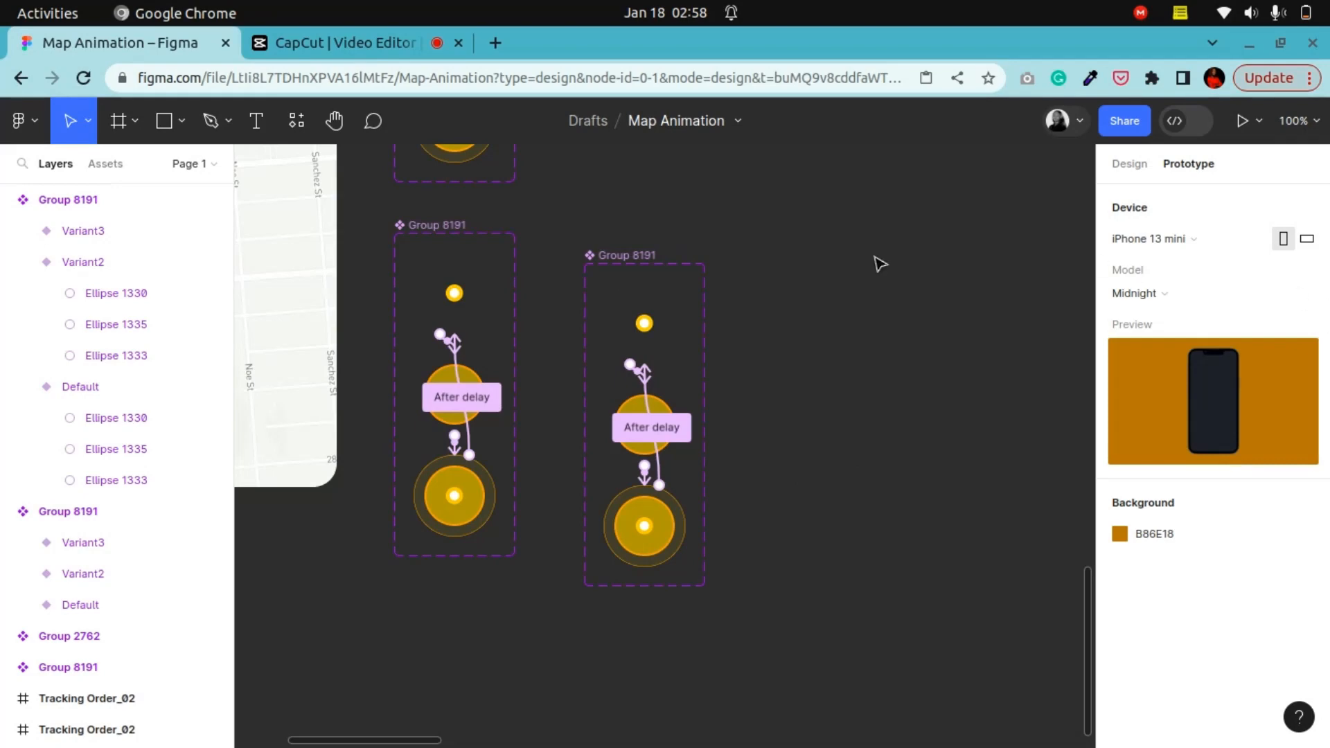
pyautogui.click(1136, 168)
pyautogui.click(95, 165)
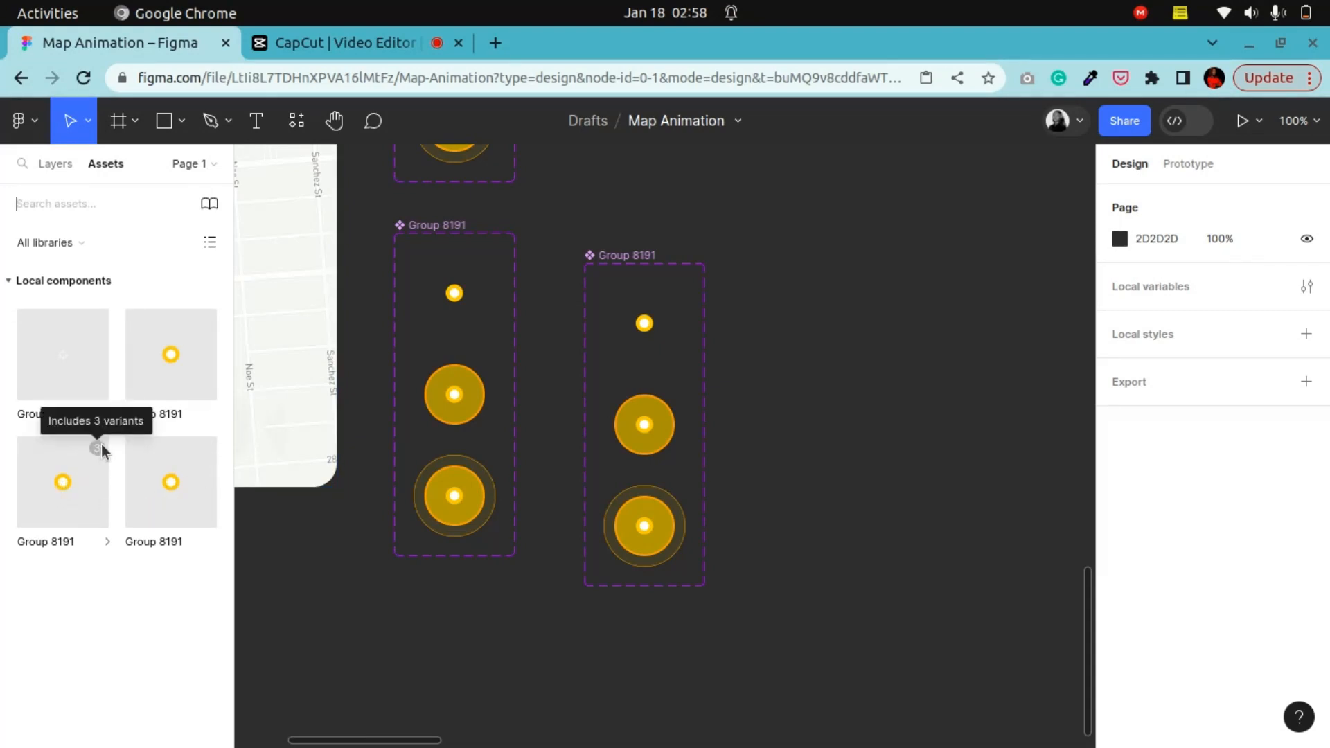
pyautogui.click(340, 124)
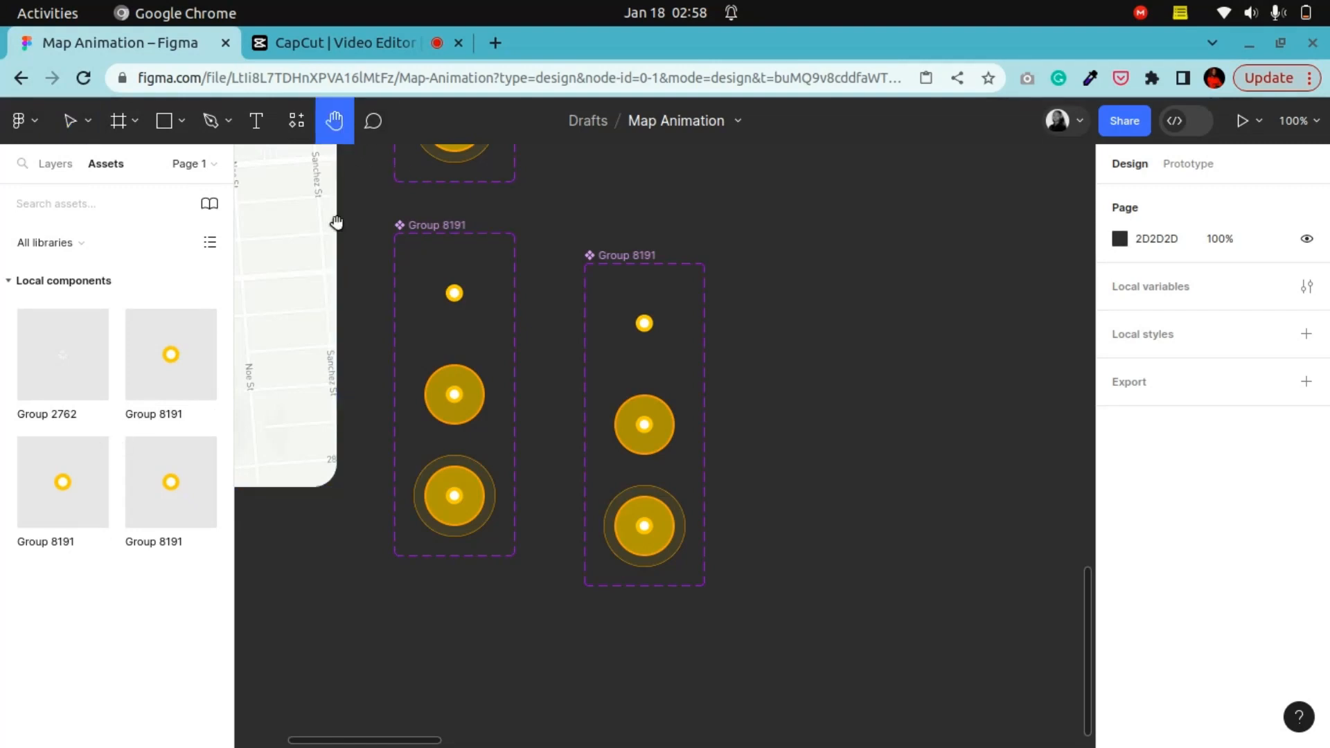
pyautogui.moveTo(338, 223); pyautogui.dragTo(662, 589)
pyautogui.moveTo(63, 483); pyautogui.dragTo(518, 356)
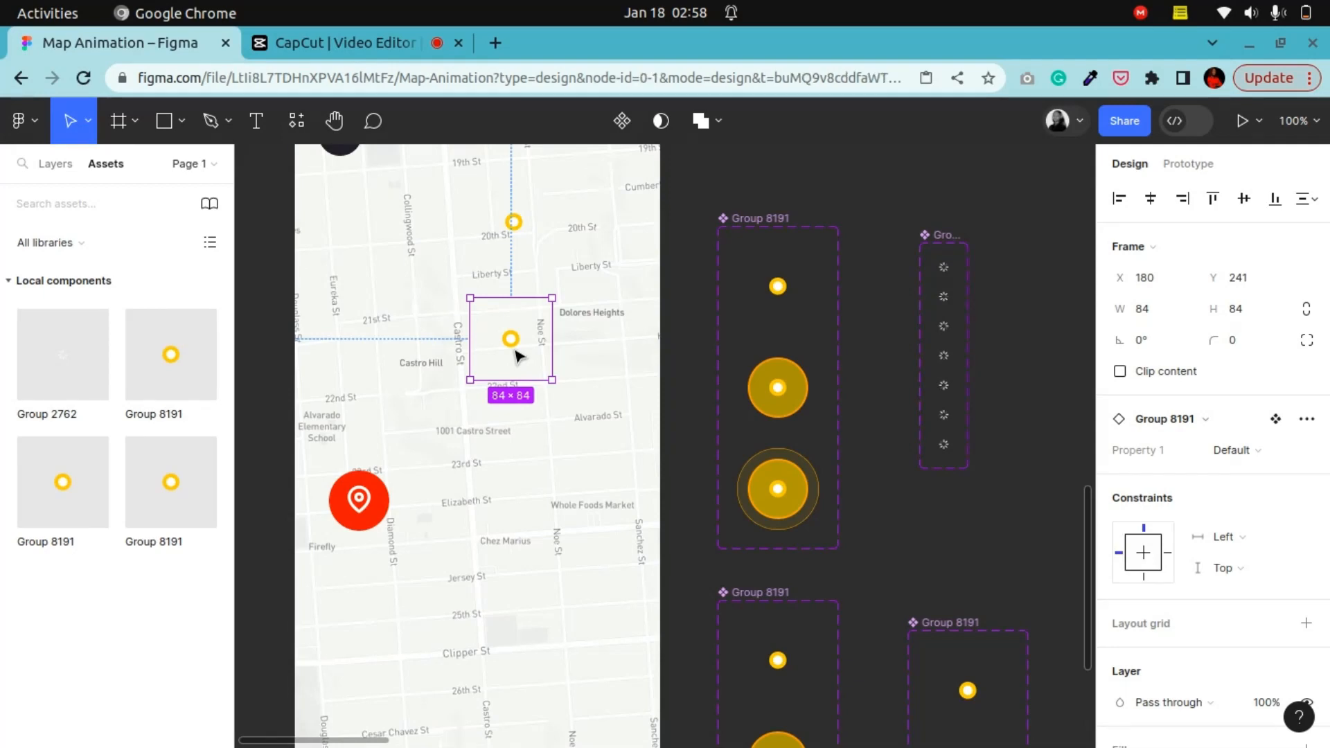
pyautogui.press('Delete')
pyautogui.scroll(-5, 517, 353)
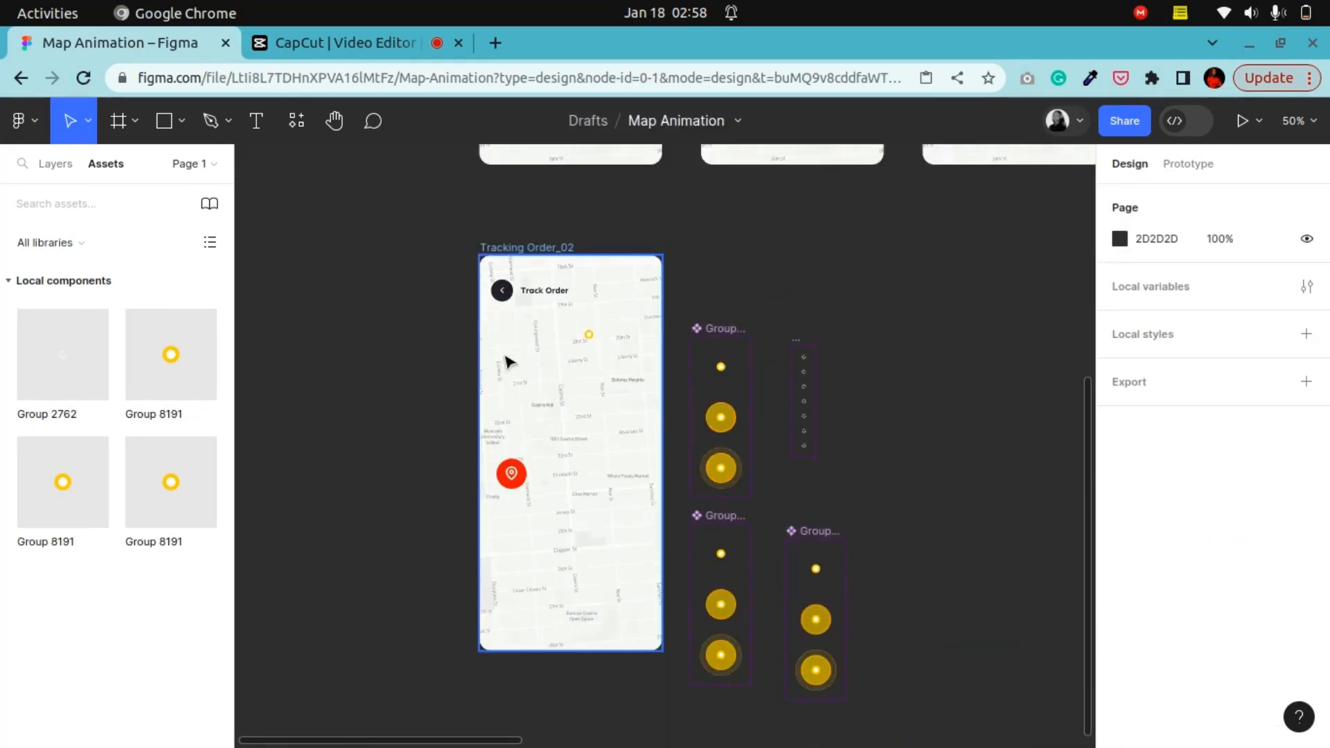
pyautogui.click(332, 120)
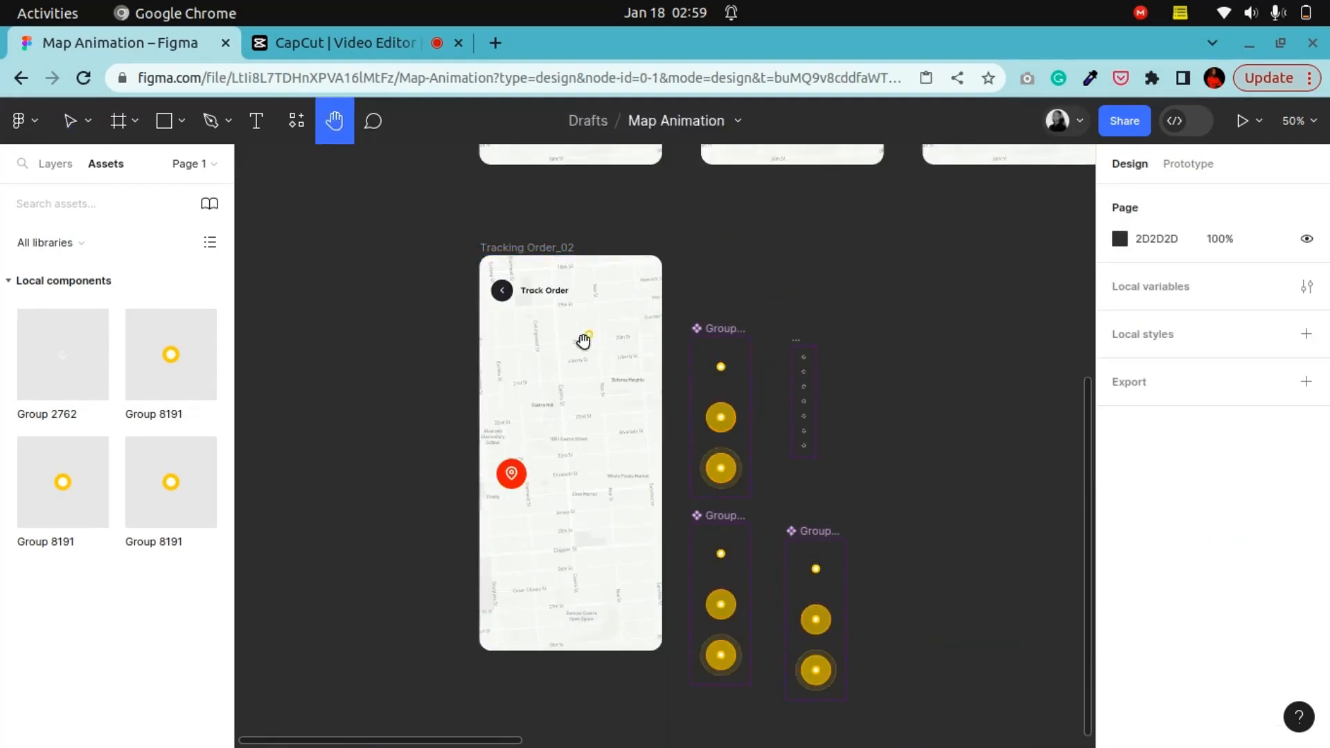
# Step: Browse the Tracking Order frames and zoom to 100% on the screens showing the yellow route line
pyautogui.click(70, 120)
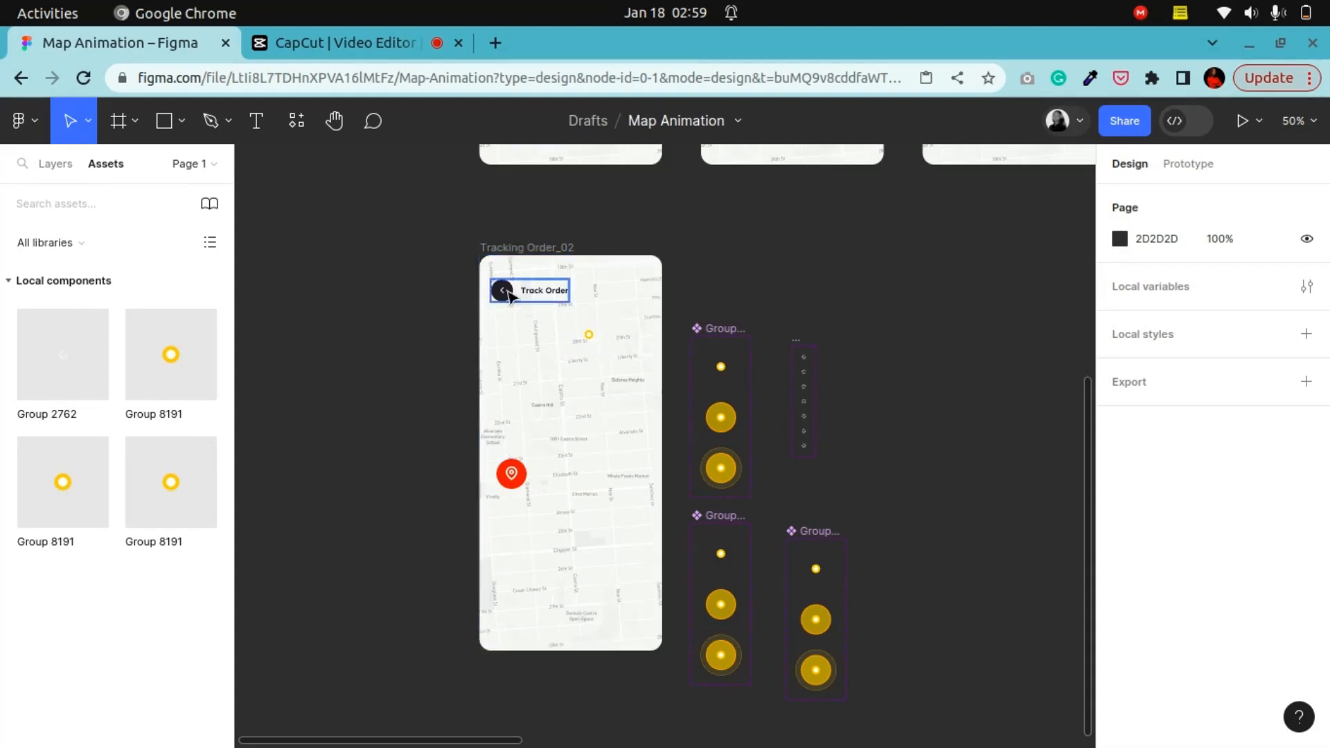
pyautogui.scroll(8, 656, 388)
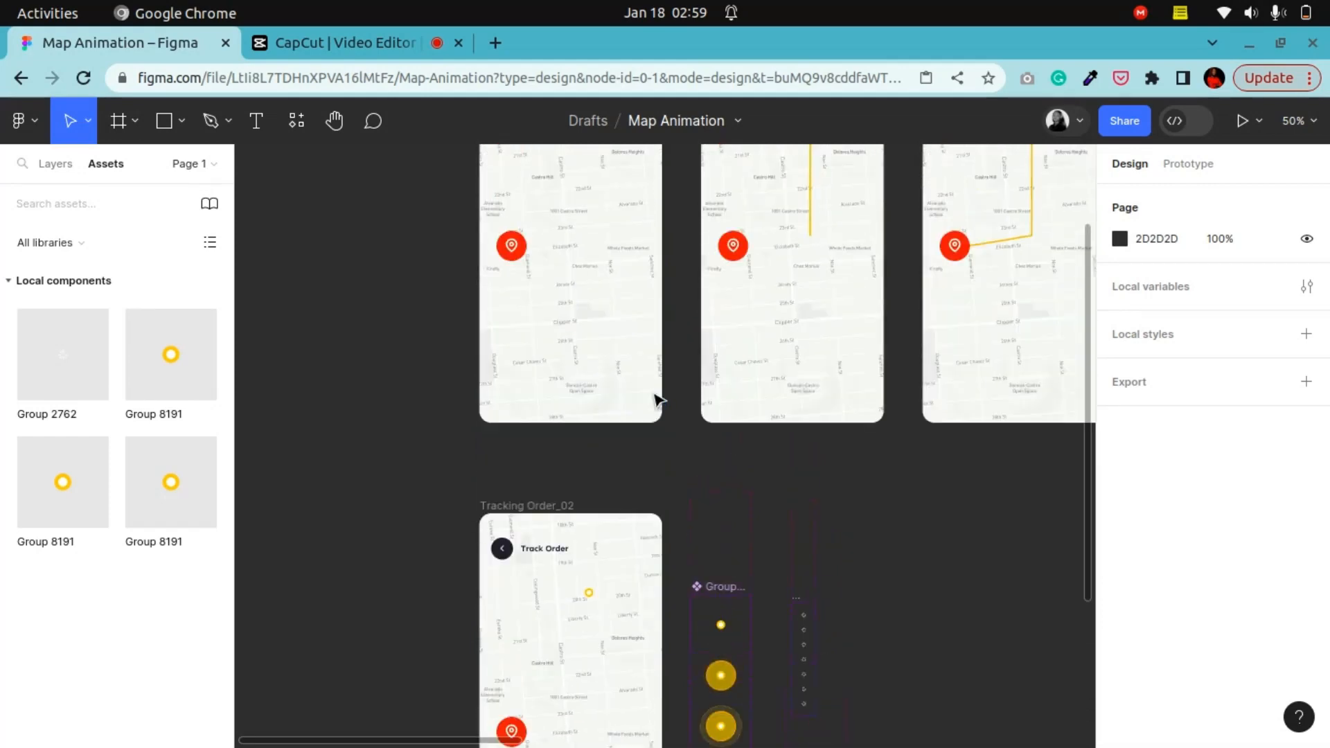
pyautogui.scroll(-3, 657, 404)
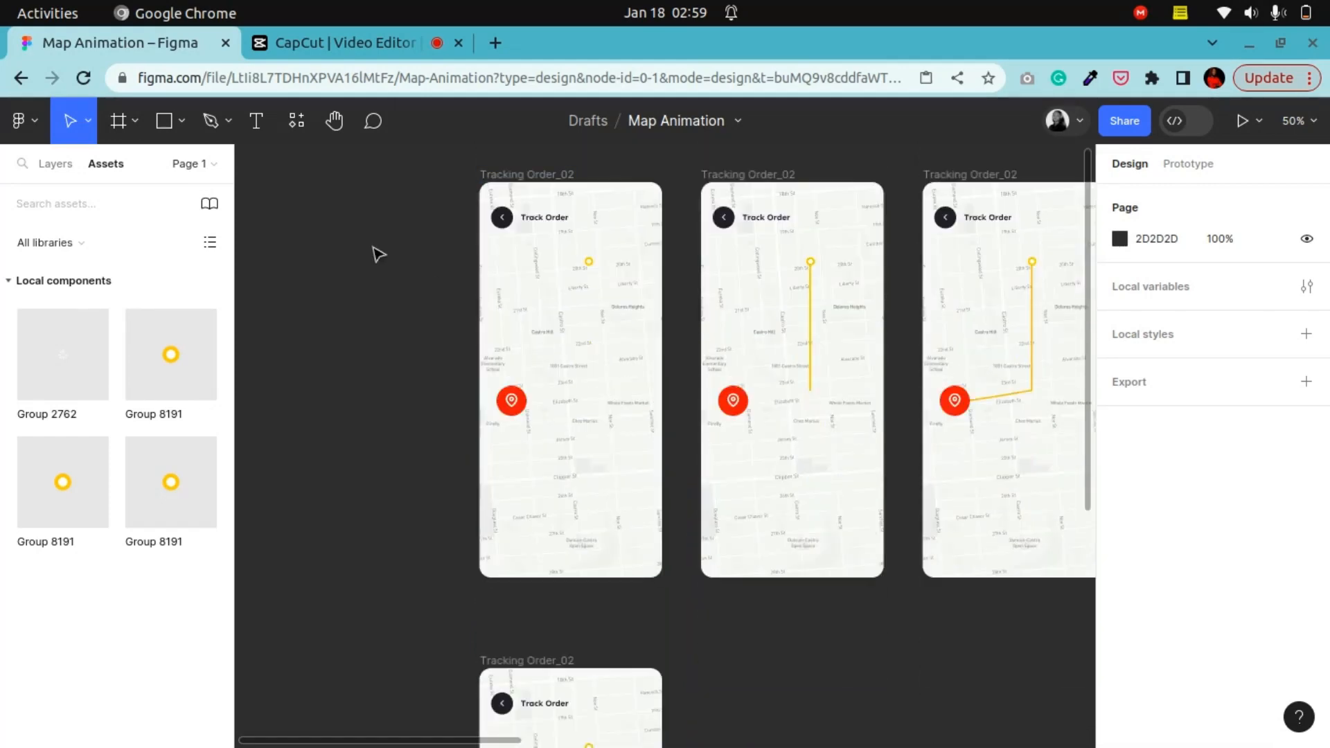
pyautogui.click(334, 121)
pyautogui.click(68, 165)
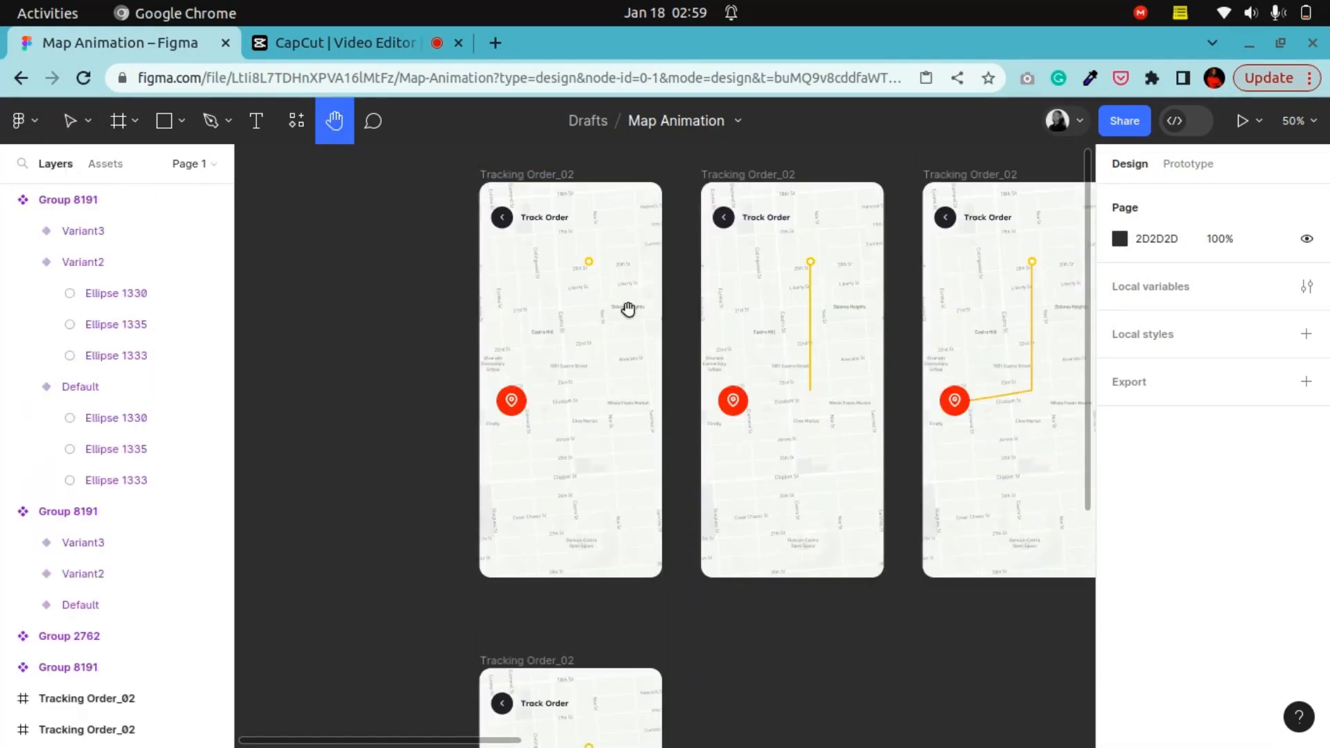
pyautogui.moveTo(628, 309); pyautogui.dragTo(427, 372)
pyautogui.hotkey('shift', '0')
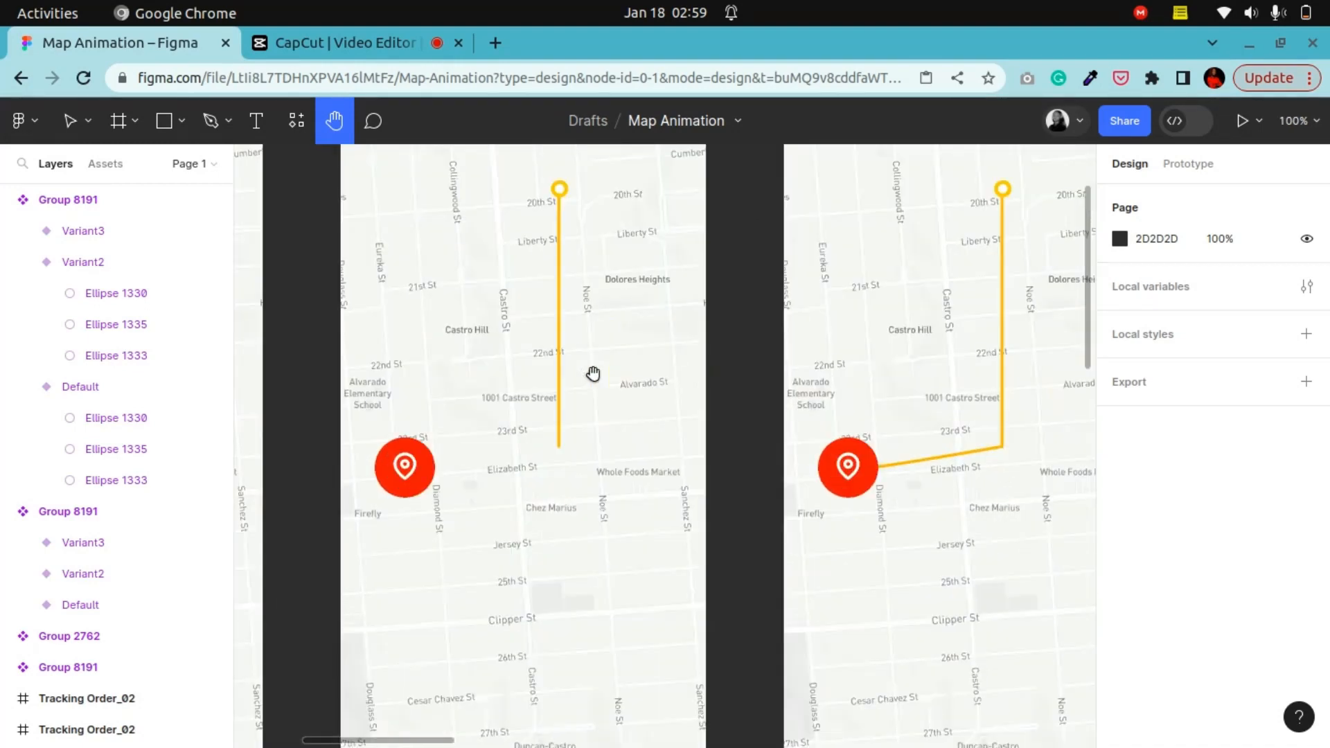
pyautogui.moveTo(522, 380); pyautogui.dragTo(798, 477)
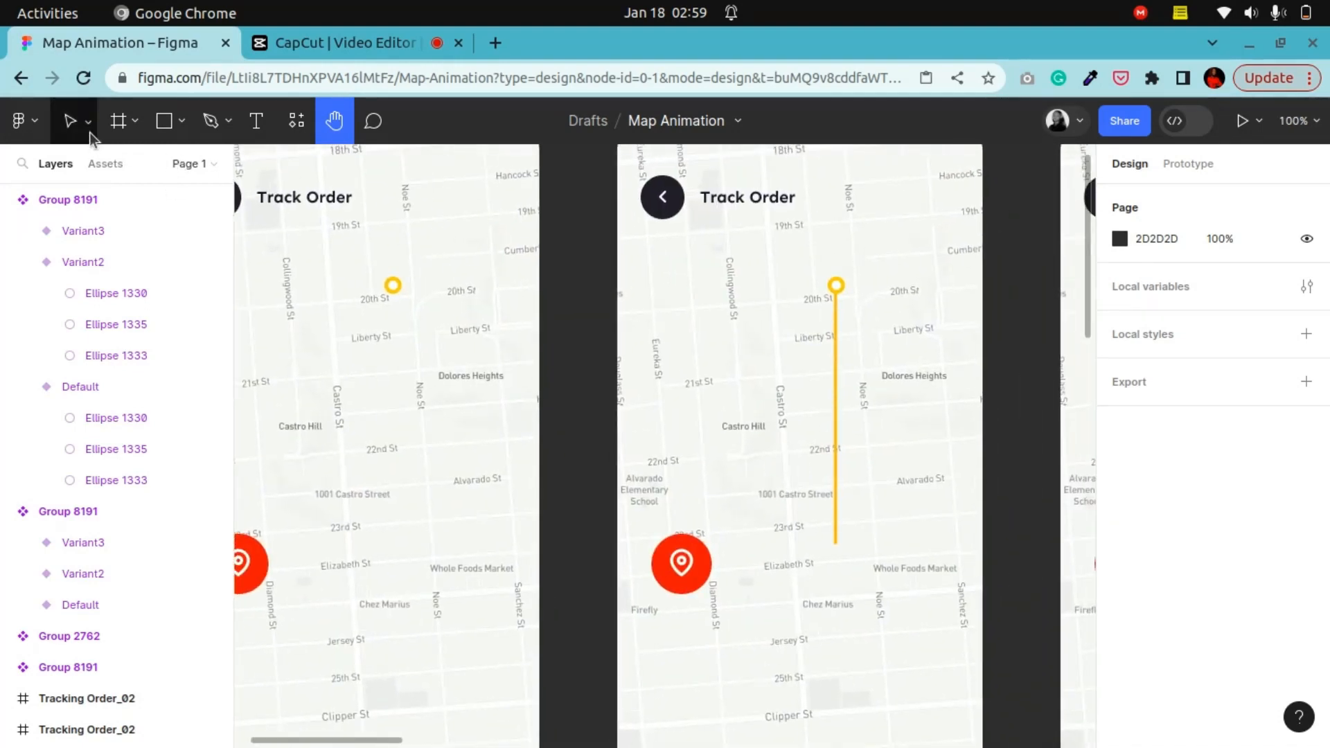
pyautogui.click(70, 121)
# Step: Inspect the vertical route line, the angled route segment and the red pin group in the third tracking frame
pyautogui.click(836, 399)
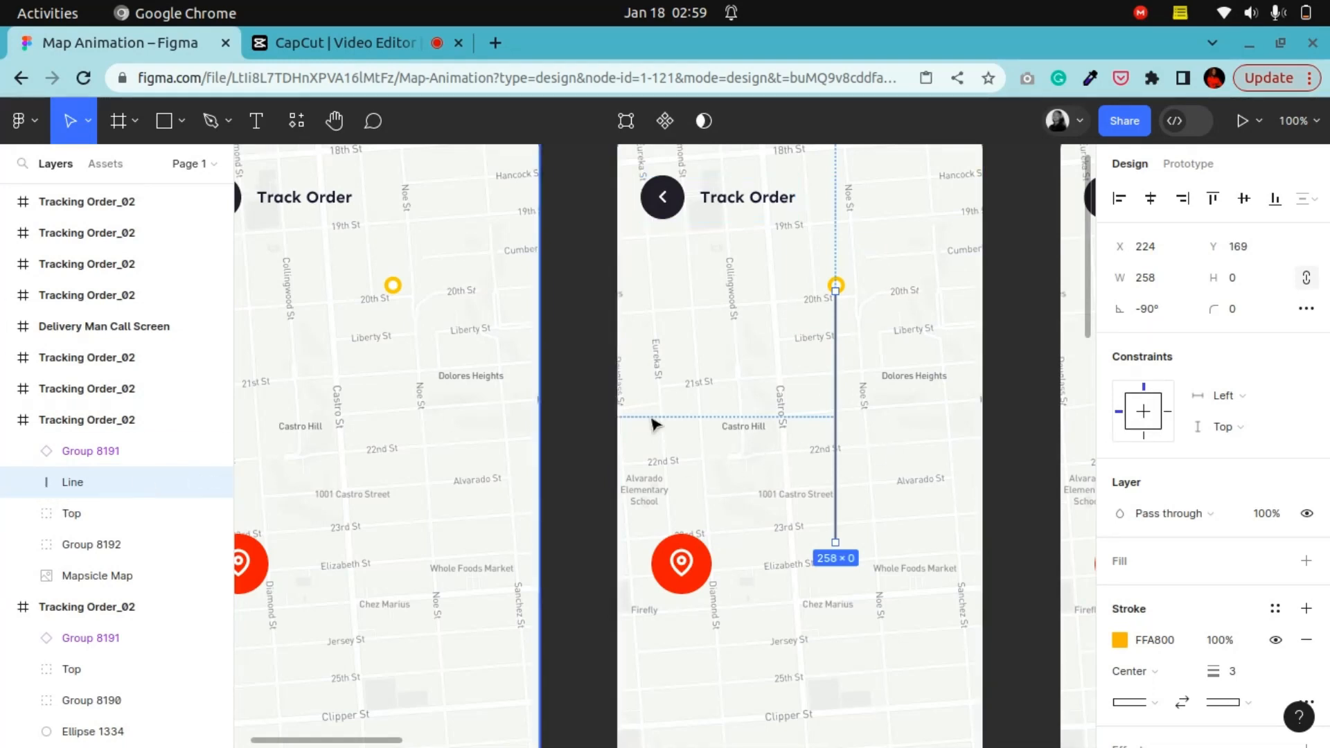
pyautogui.click(810, 288)
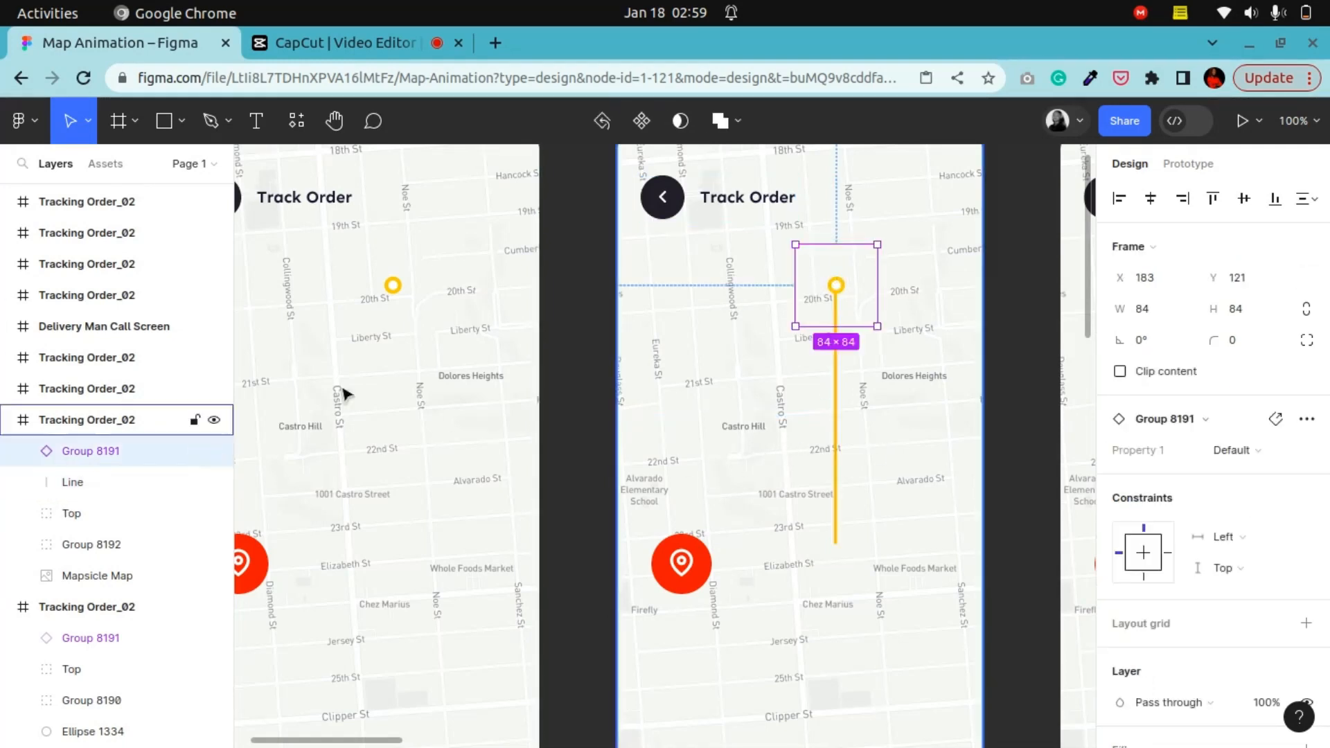
pyautogui.click(55, 484)
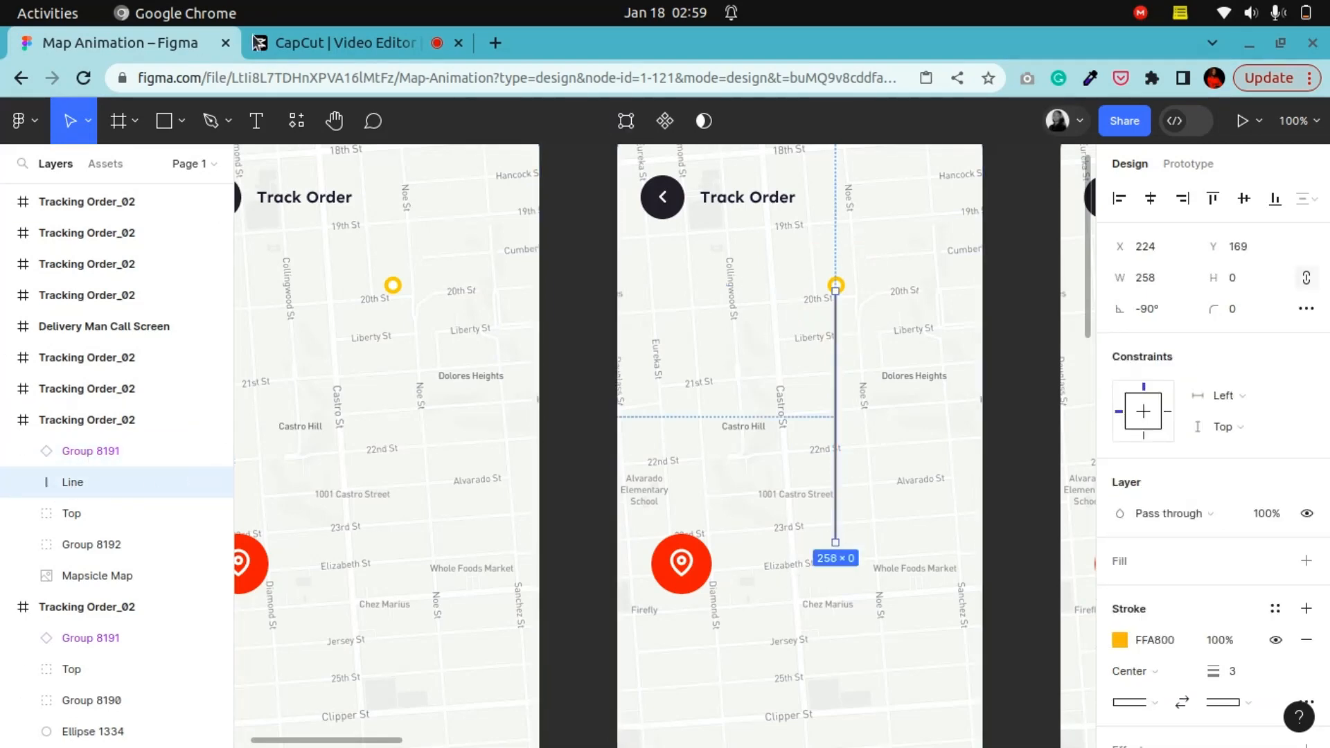
pyautogui.click(334, 121)
pyautogui.moveTo(754, 464); pyautogui.dragTo(646, 468)
pyautogui.moveTo(868, 516); pyautogui.dragTo(389, 475)
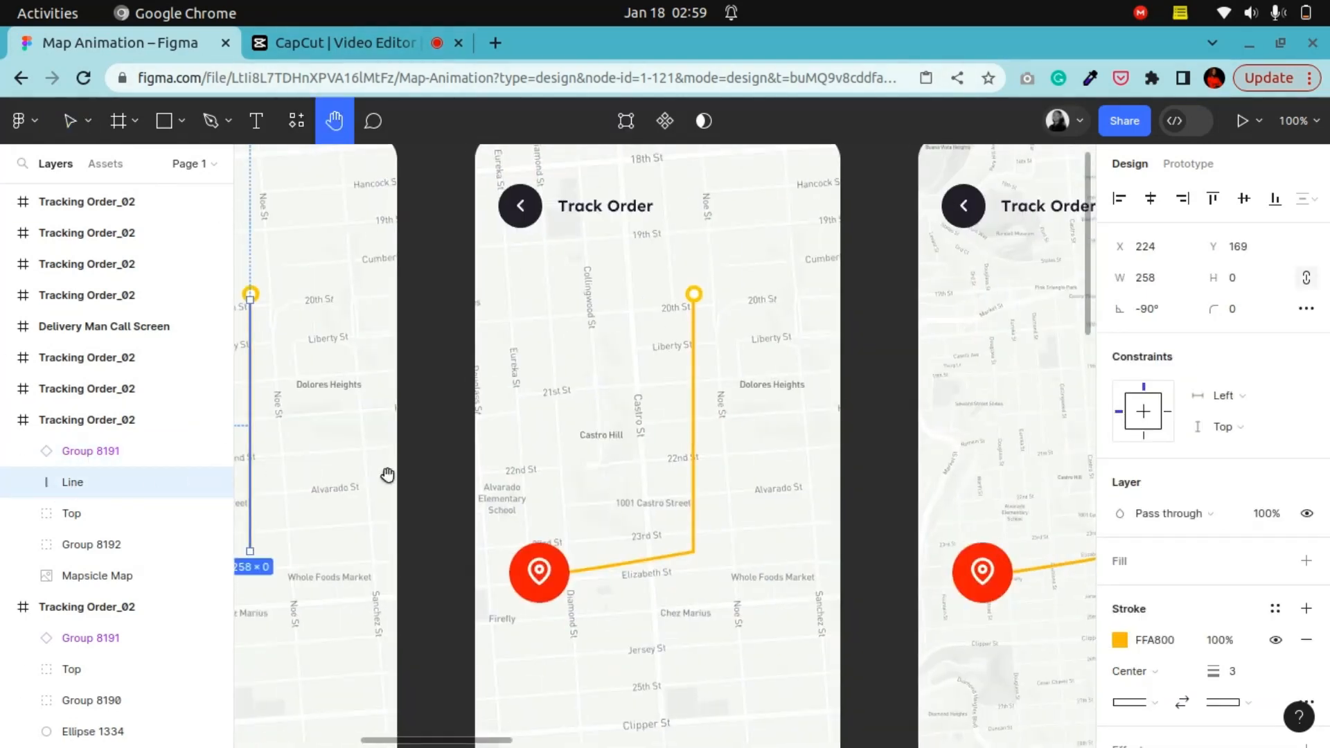
pyautogui.click(70, 120)
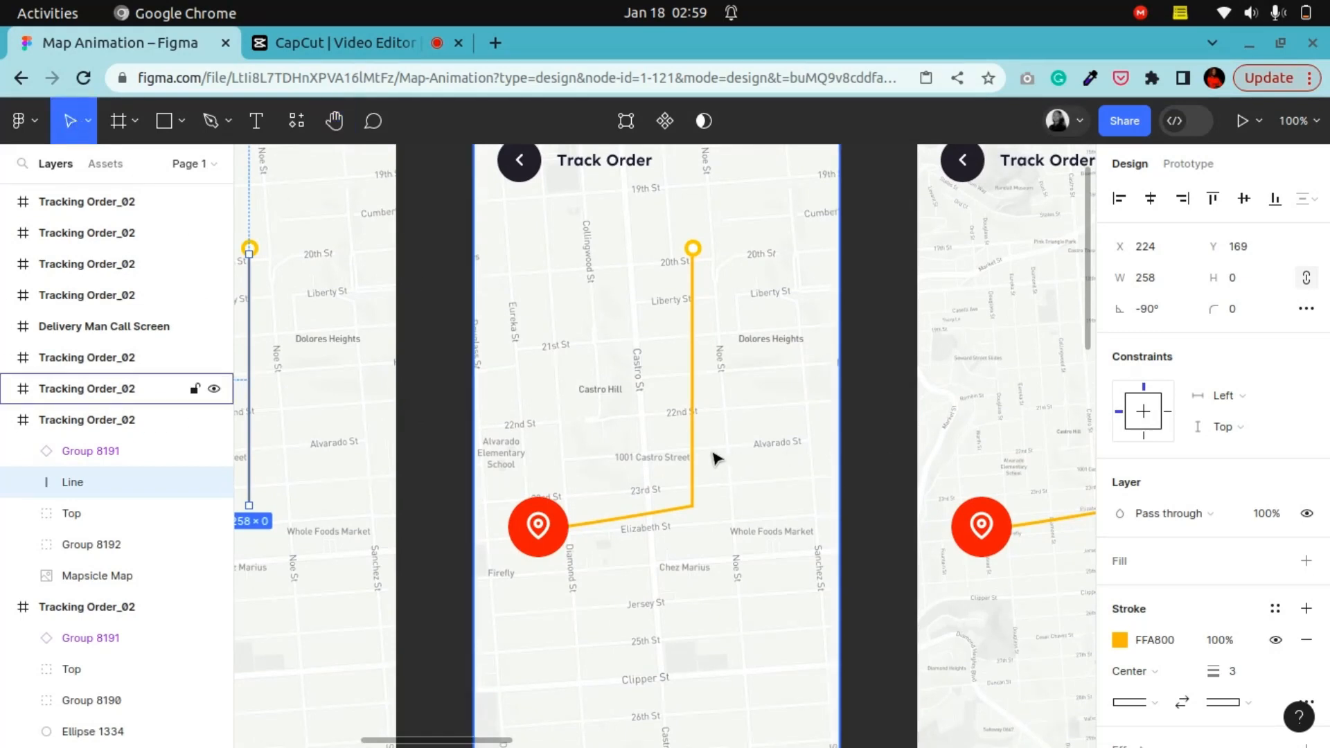
pyautogui.click(692, 460)
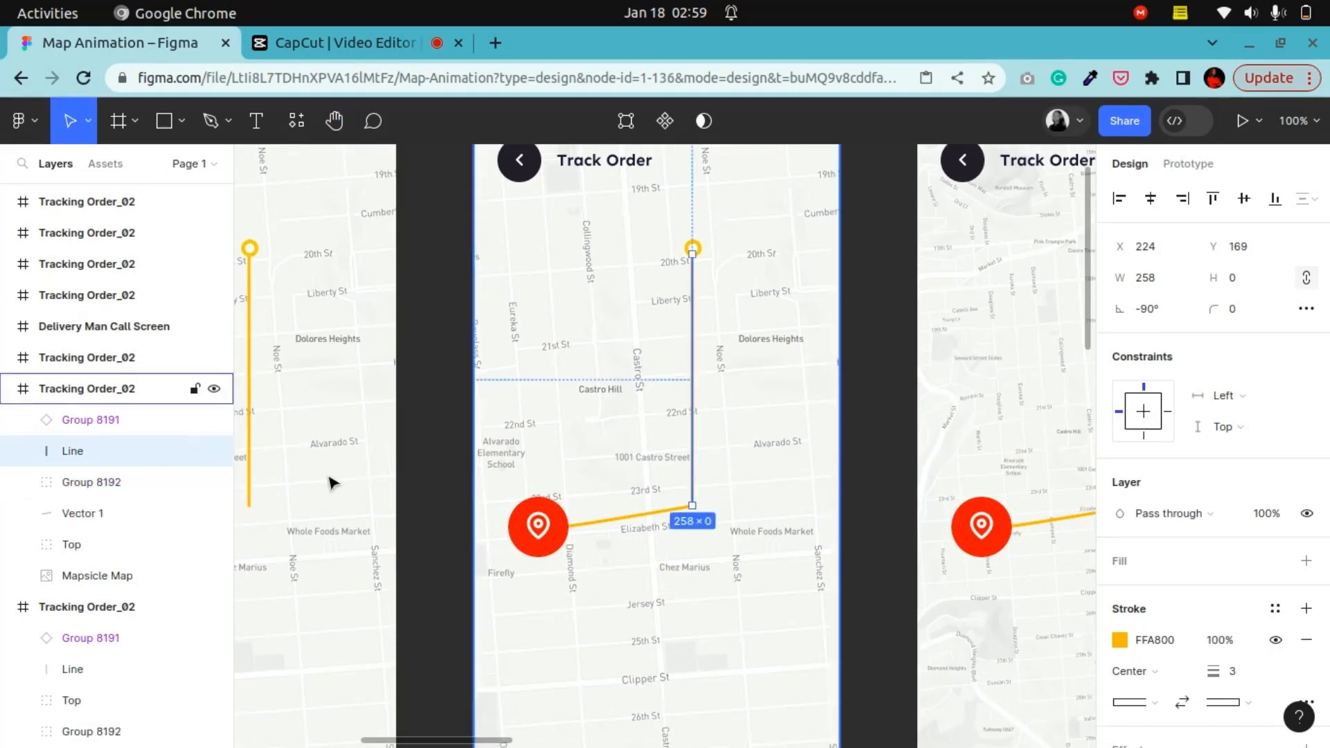
pyautogui.click(637, 528)
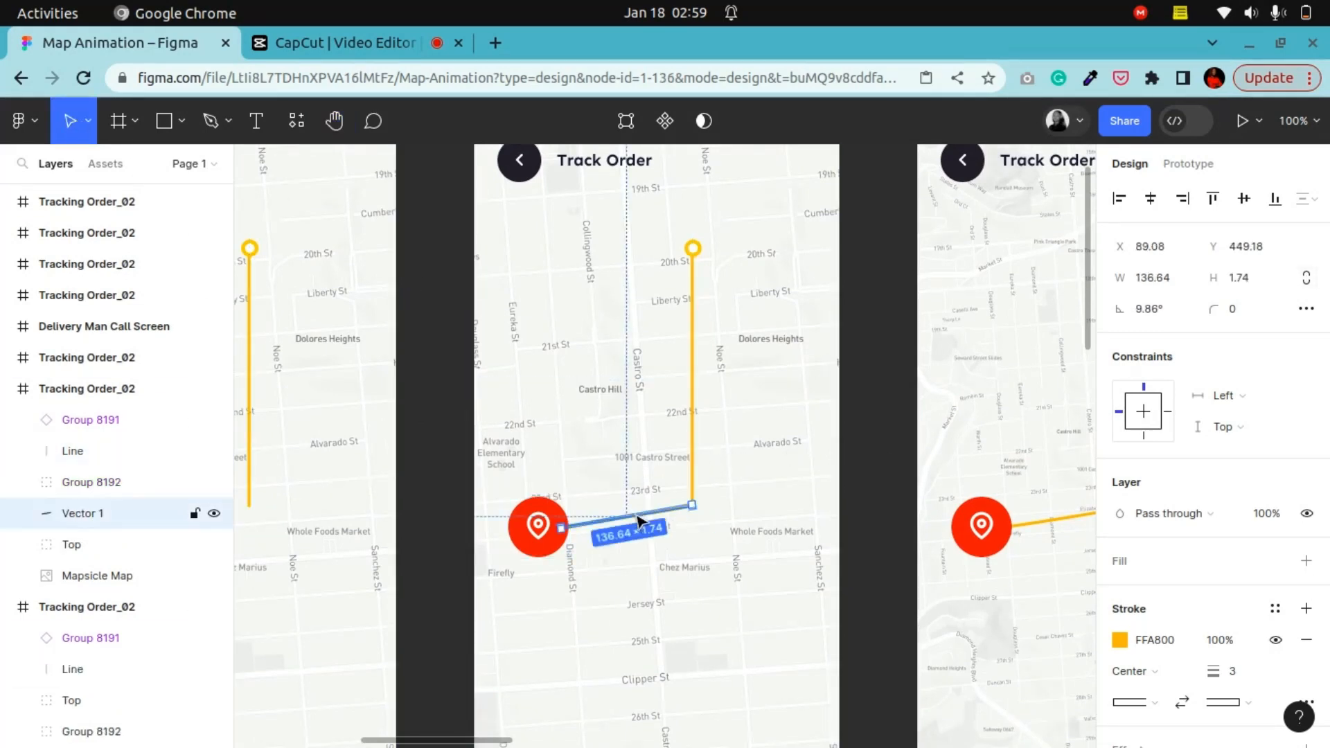
pyautogui.click(524, 558)
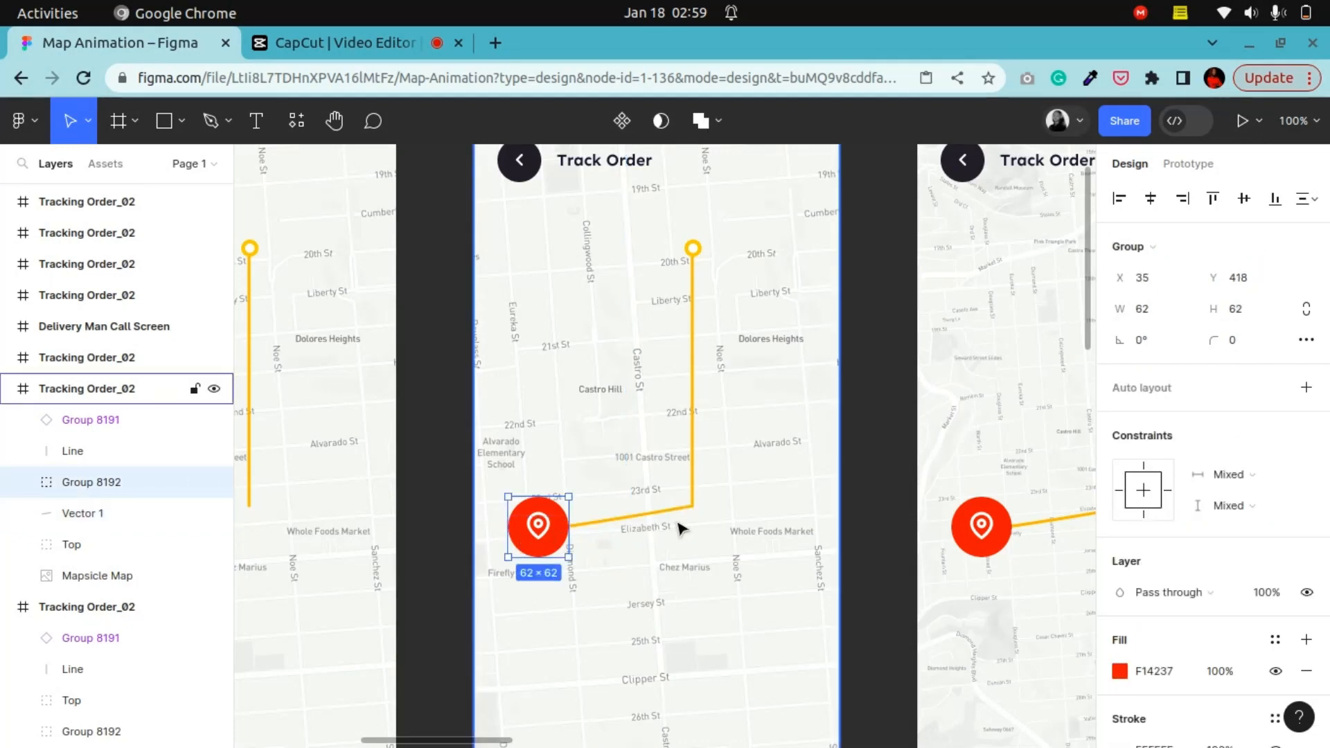
# Step: Zoom closely into the corner where the two route segments meet and examine the Line and Vector 1 layers
pyautogui.hotkey('ctrl', '=')
pyautogui.hotkey('ctrl', '=')
pyautogui.scroll(-3, 682, 530)
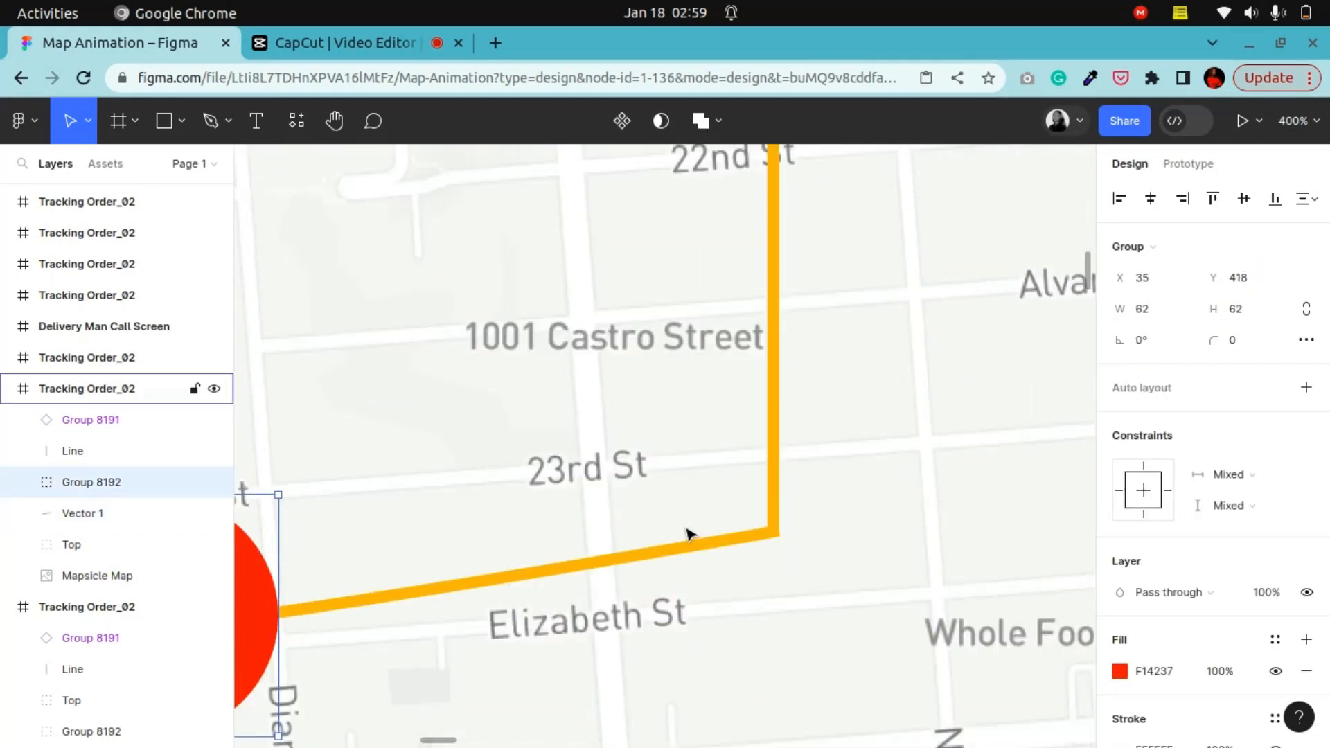
pyautogui.hotkey('ctrl', '=')
pyautogui.hotkey('ctrl', '=')
pyautogui.scroll(-6, 593, 395)
pyautogui.click(348, 118)
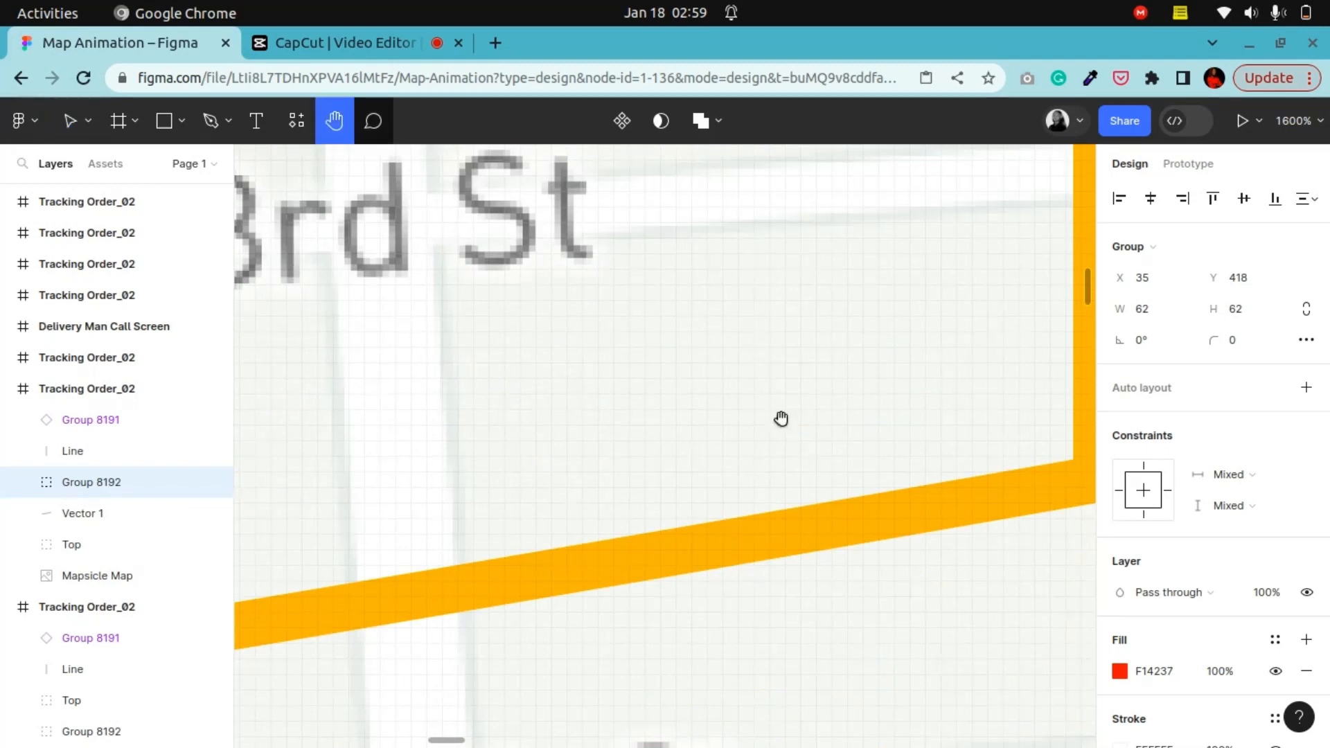
pyautogui.moveTo(949, 479); pyautogui.dragTo(504, 475)
pyautogui.click(72, 121)
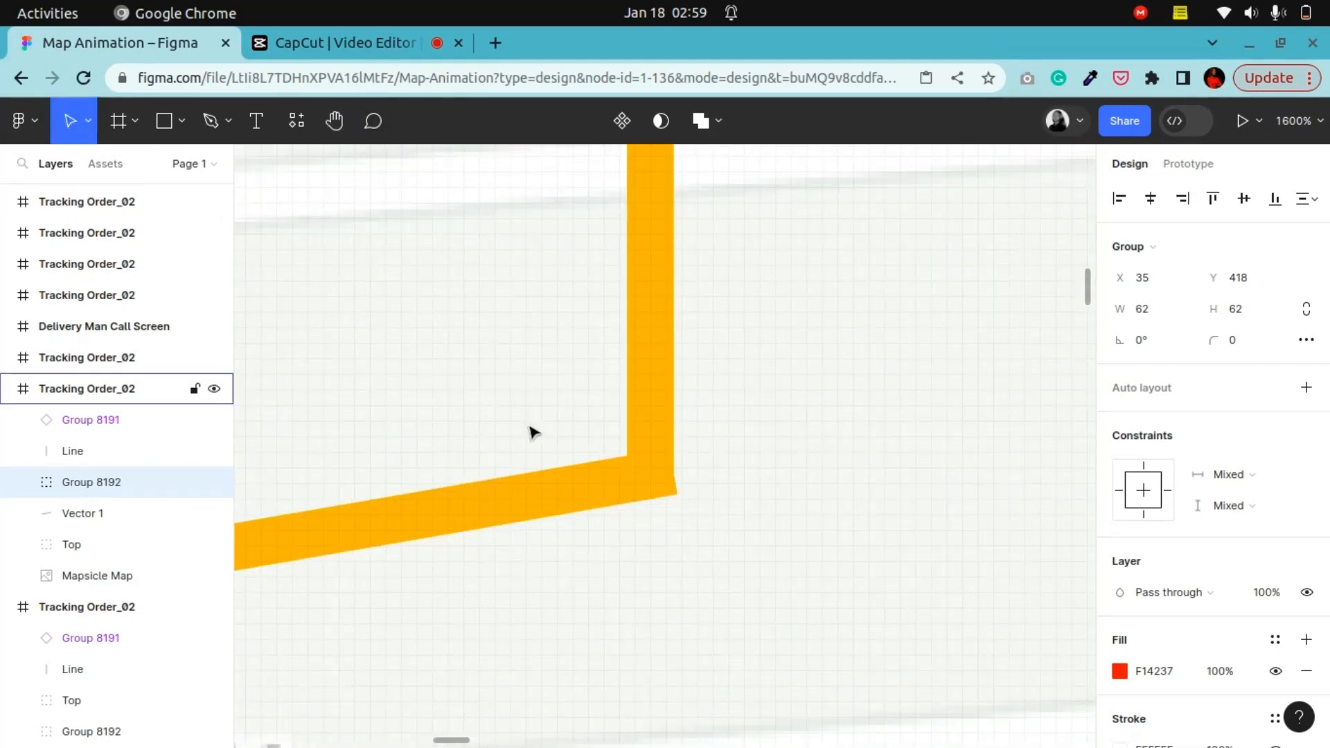
pyautogui.click(540, 466)
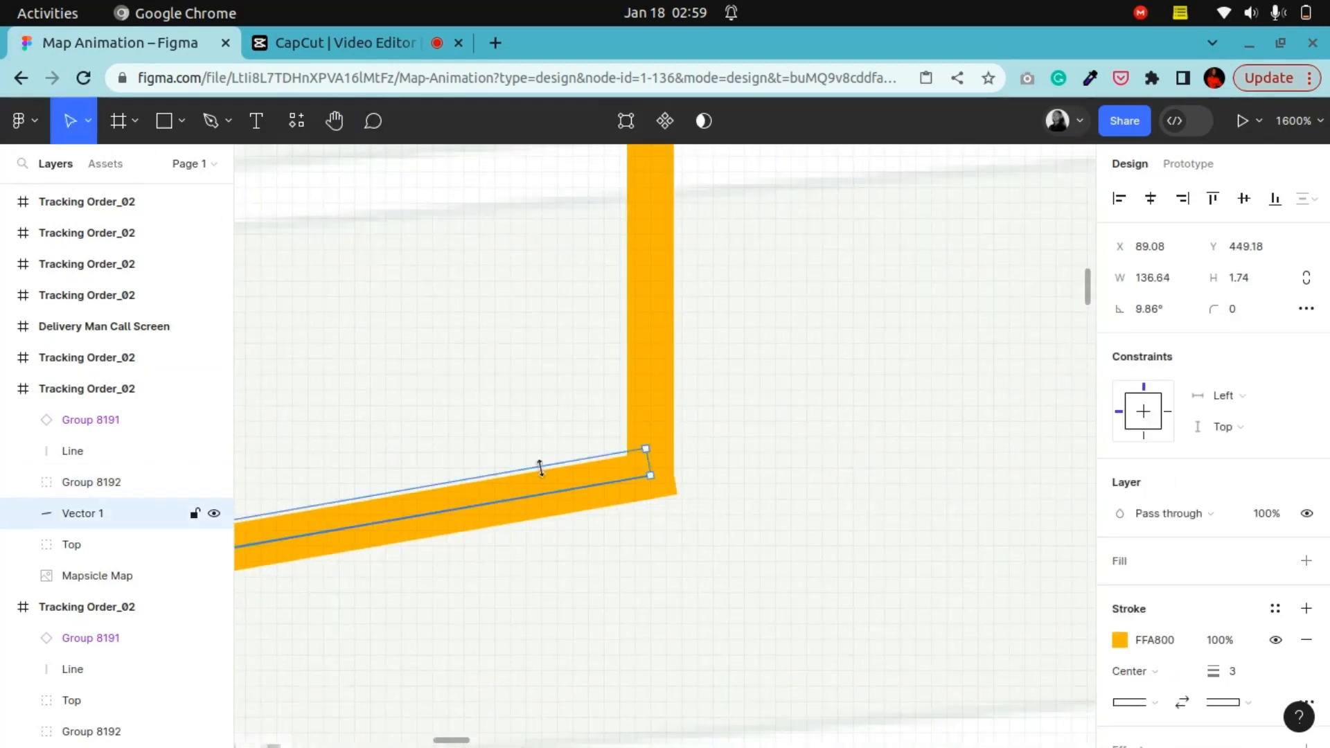
pyautogui.keyDown('shift'); pyautogui.click(669, 394); pyautogui.keyUp('shift')
pyautogui.click(64, 519)
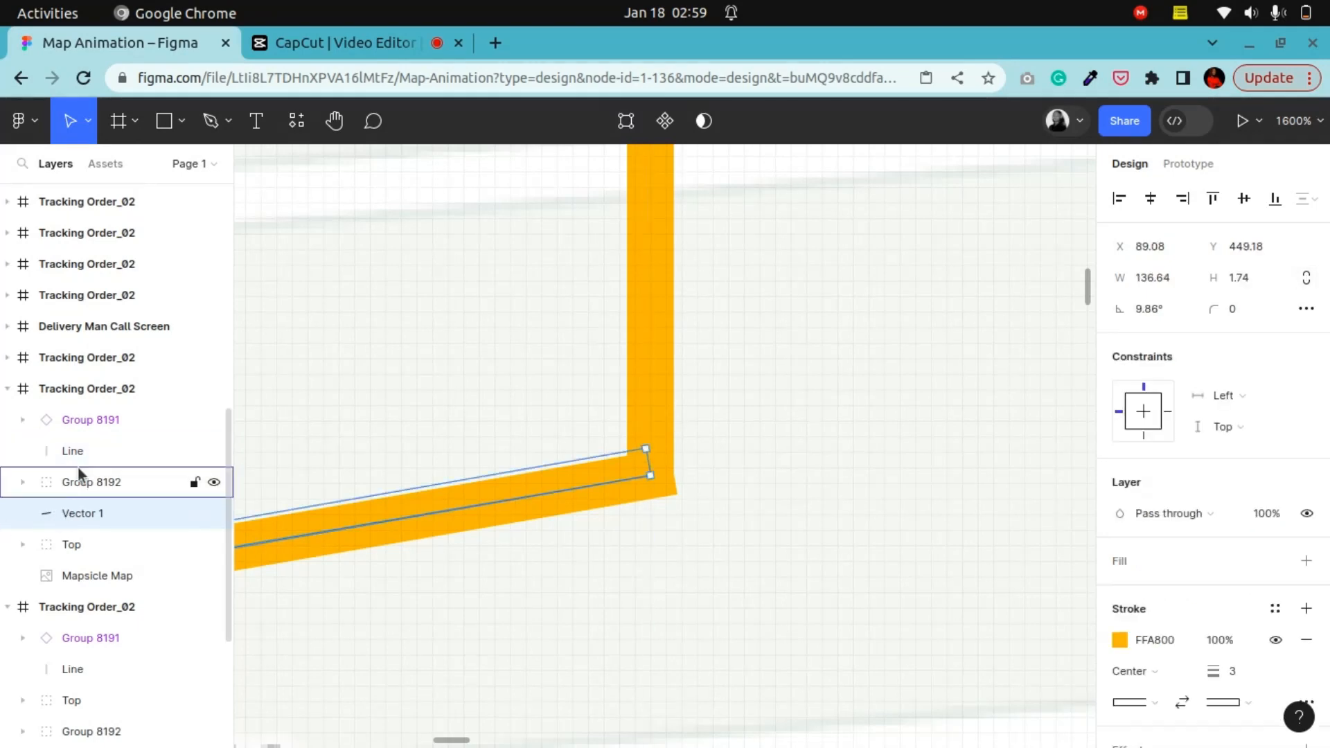
pyautogui.click(82, 451)
pyautogui.click(73, 512)
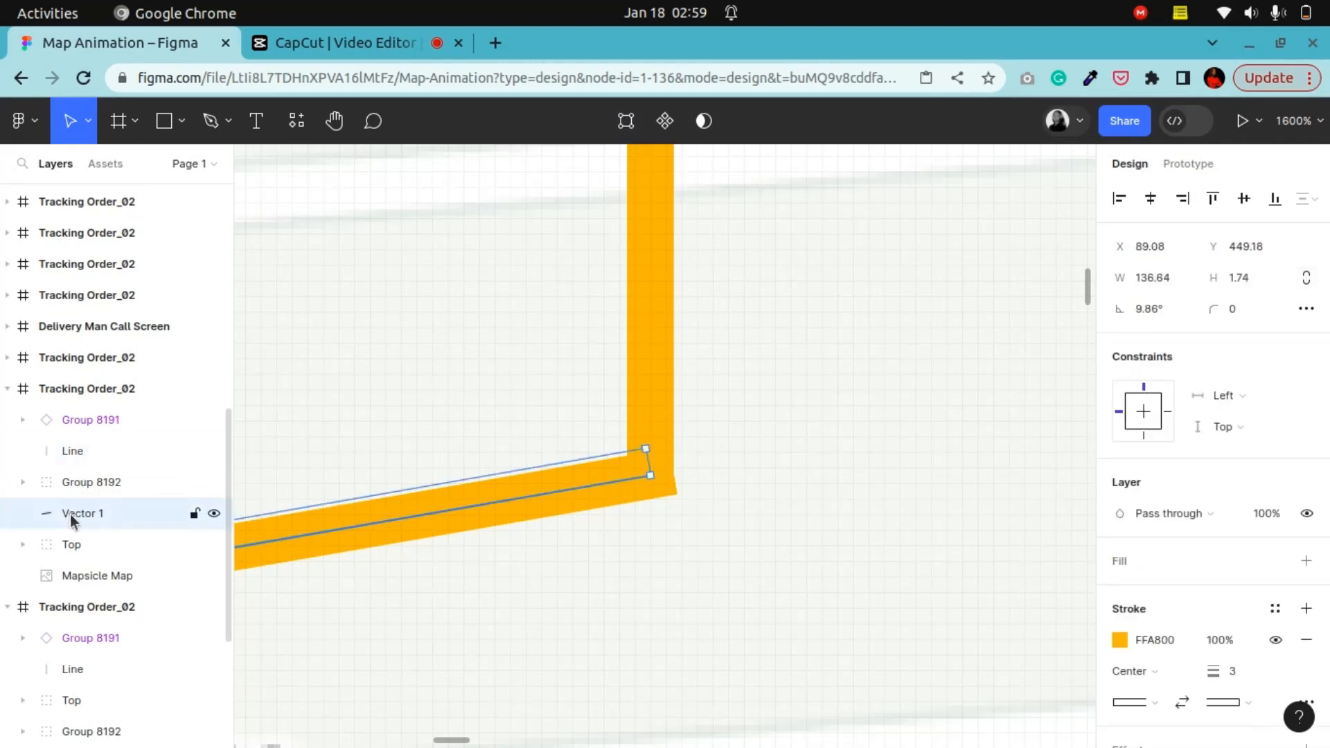
pyautogui.hotkey('shift', '0')
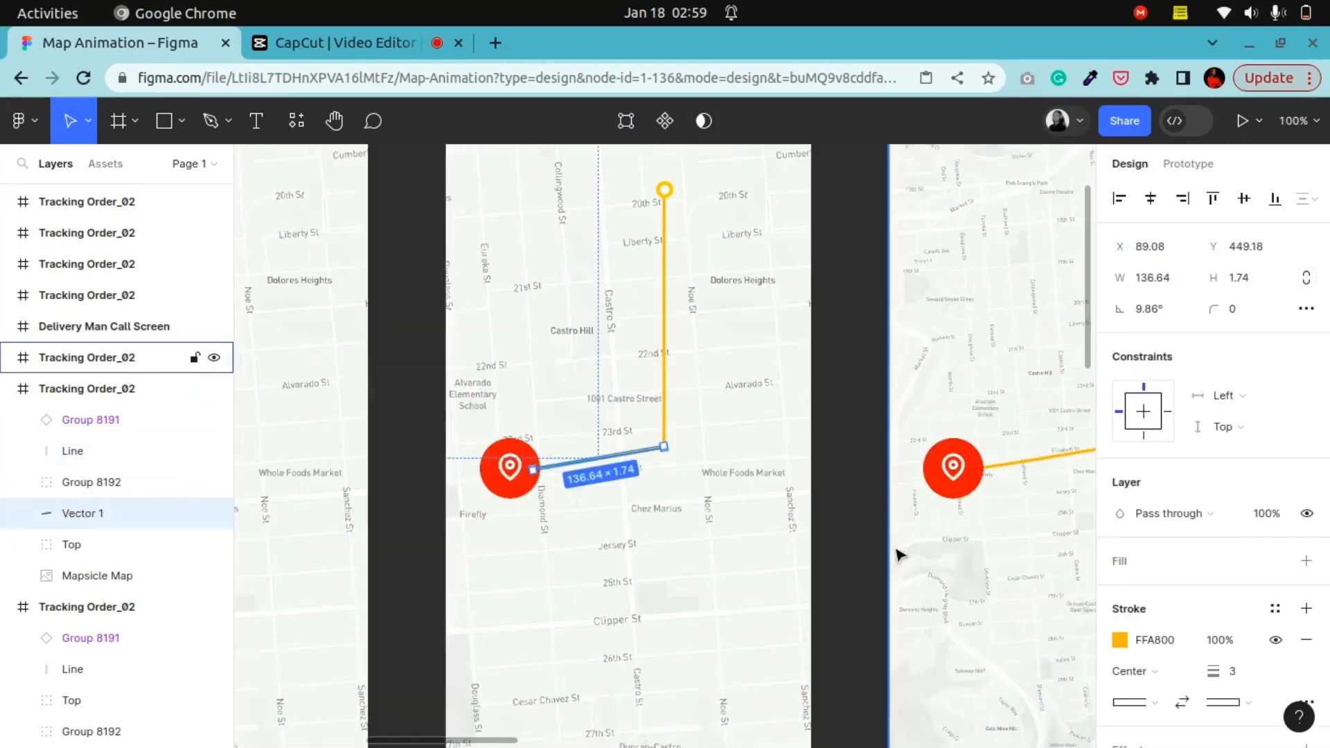
# Step: Collapse the layer list and inspect the Mapsicle Map layer and frame of the route screen
pyautogui.click(335, 123)
pyautogui.moveTo(344, 411); pyautogui.dragTo(368, 538)
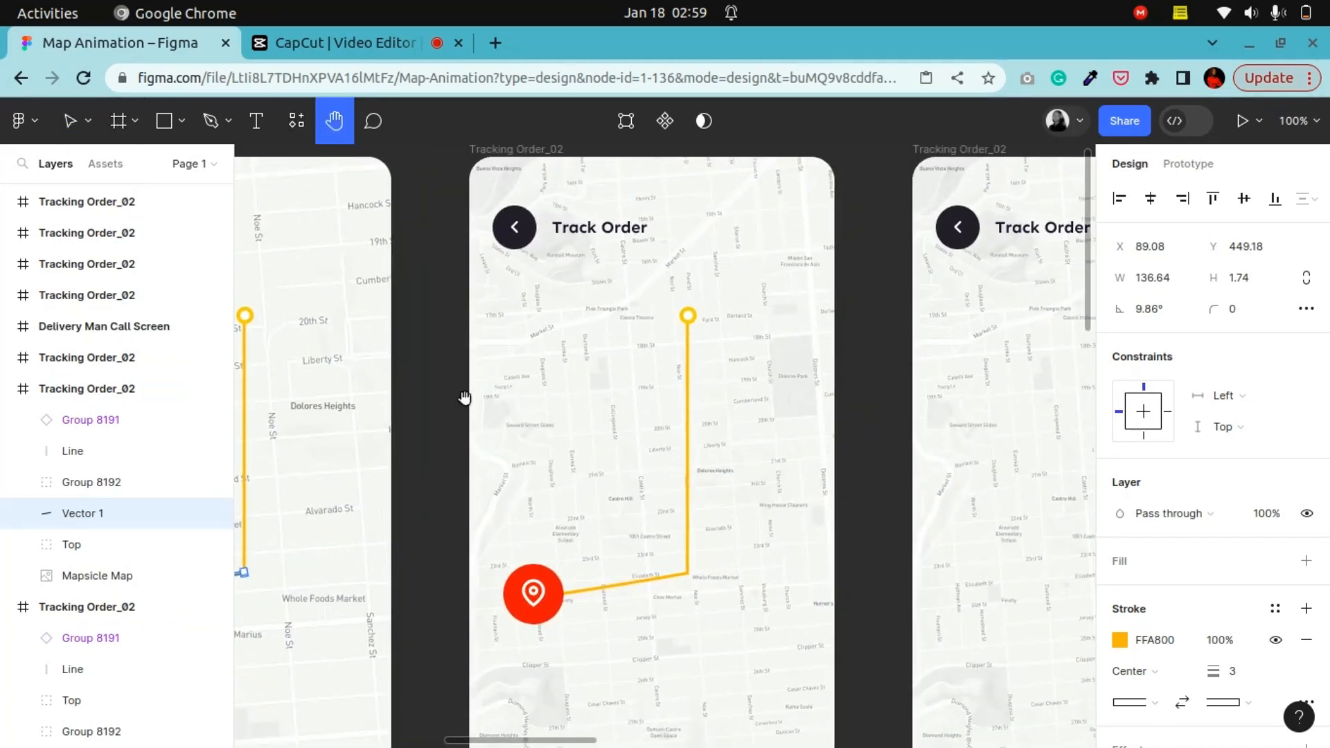
pyautogui.moveTo(463, 394); pyautogui.dragTo(537, 386)
pyautogui.click(69, 120)
pyautogui.scroll(3, 389, 305)
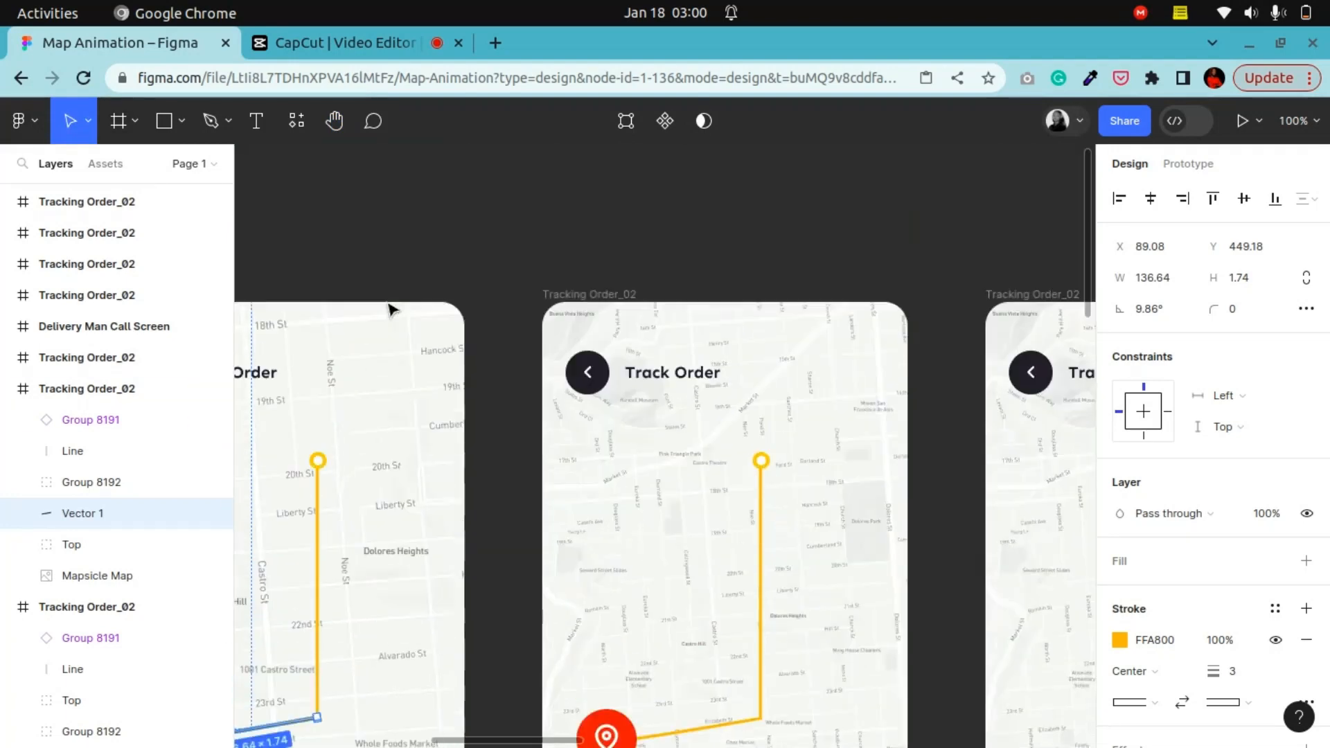
pyautogui.click(559, 289)
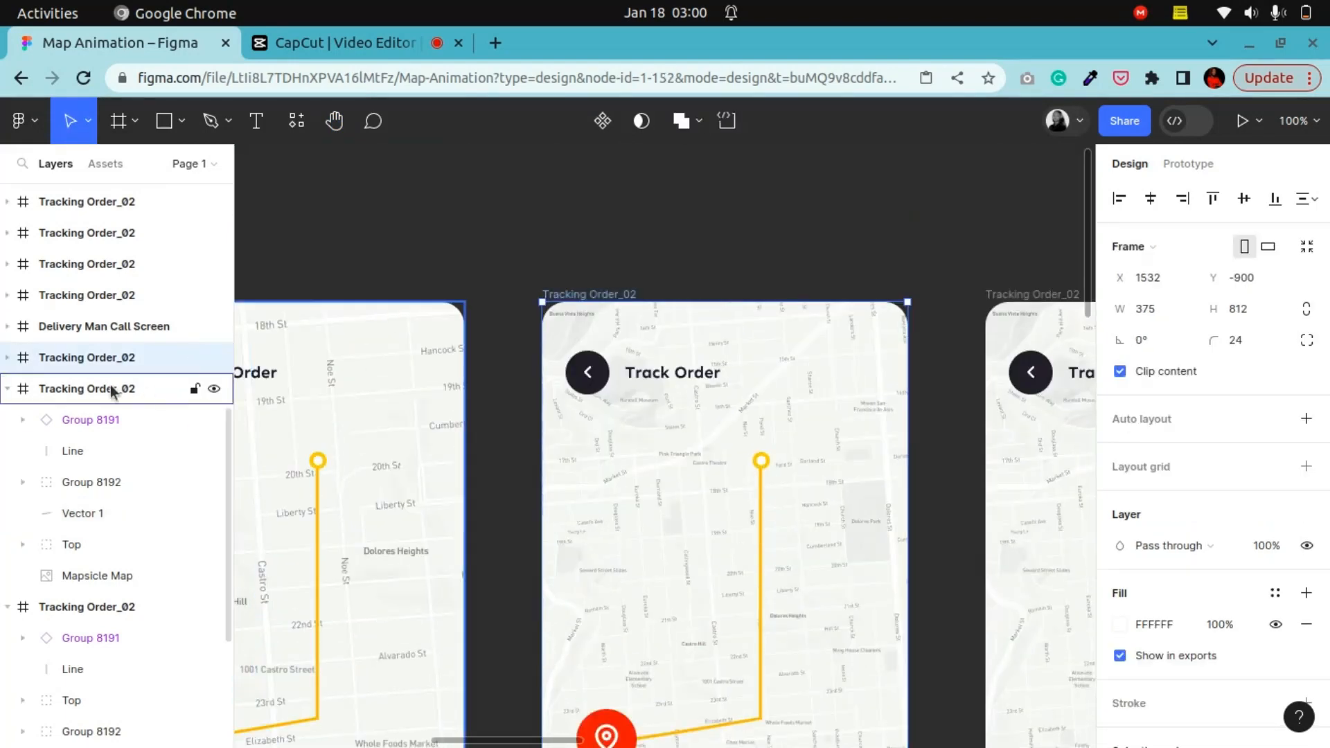
pyautogui.click(7, 389)
pyautogui.click(7, 420)
pyautogui.click(8, 450)
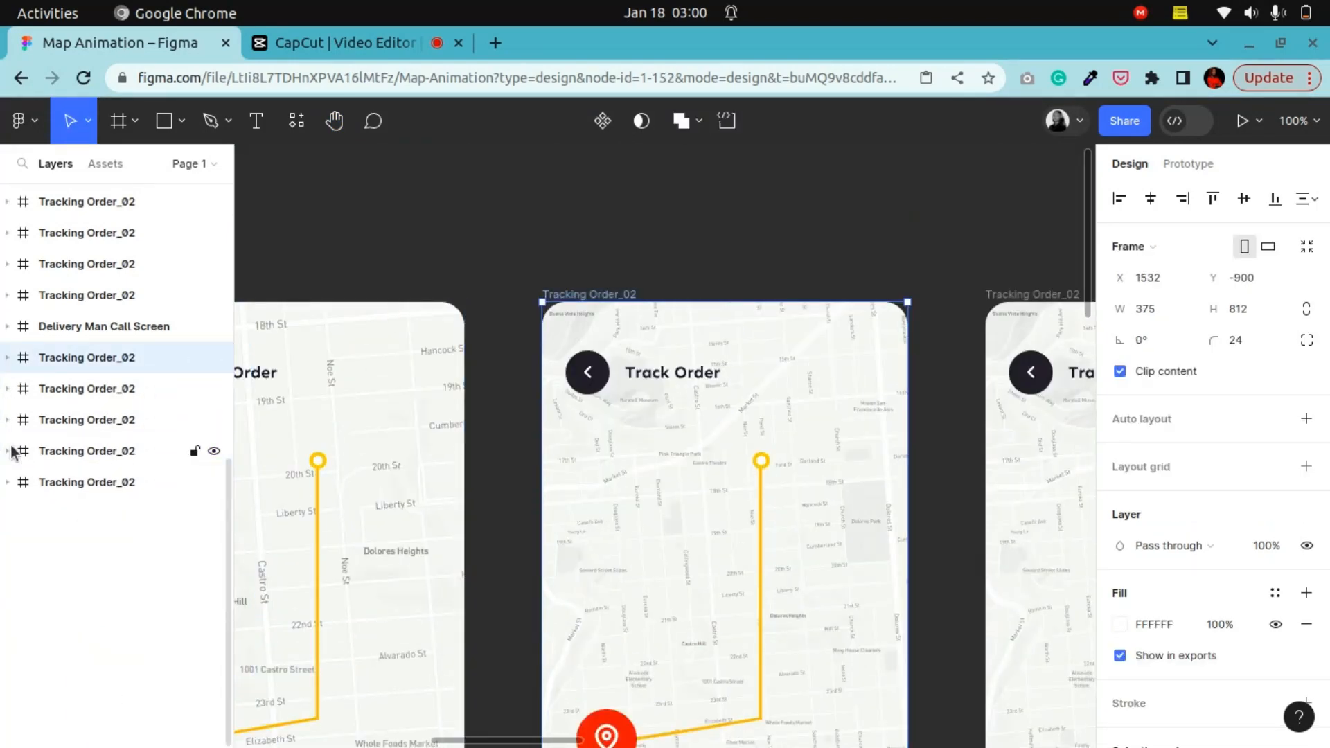
pyautogui.click(8, 357)
pyautogui.click(139, 547)
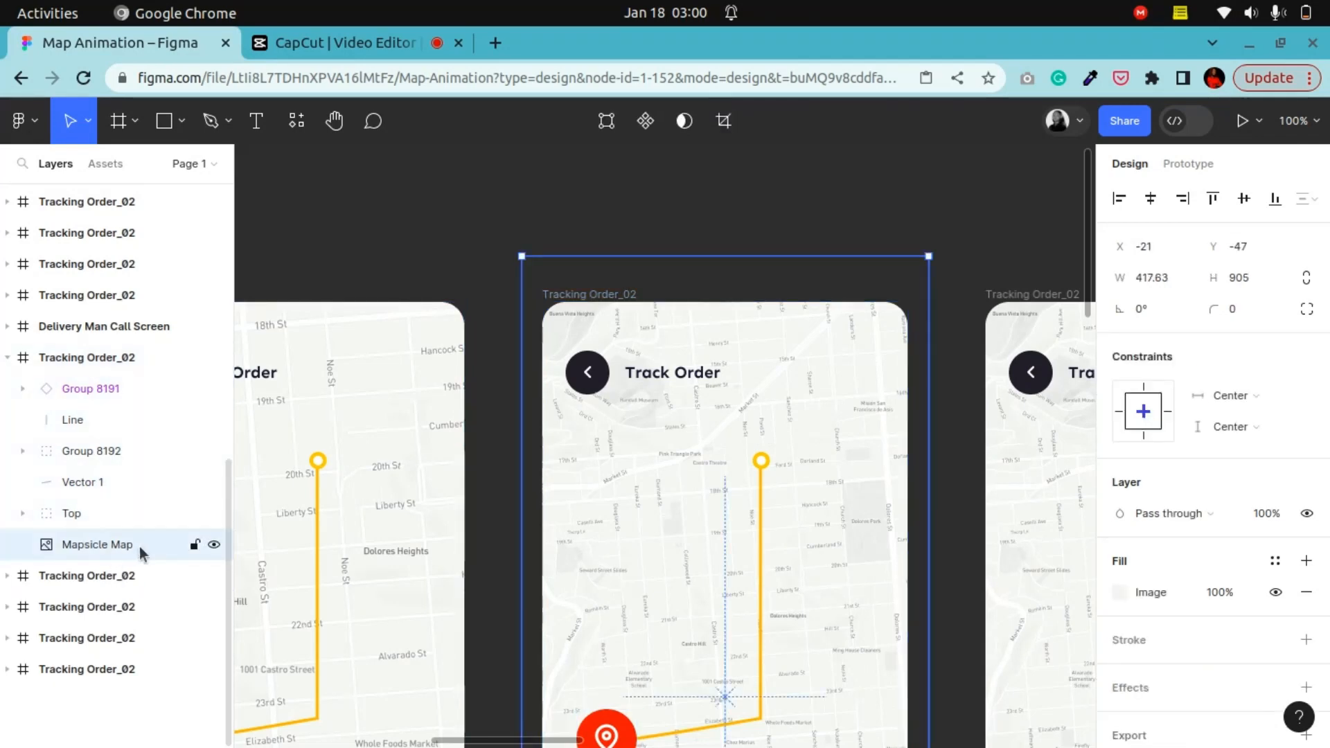
pyautogui.press('-')
pyautogui.click(416, 367)
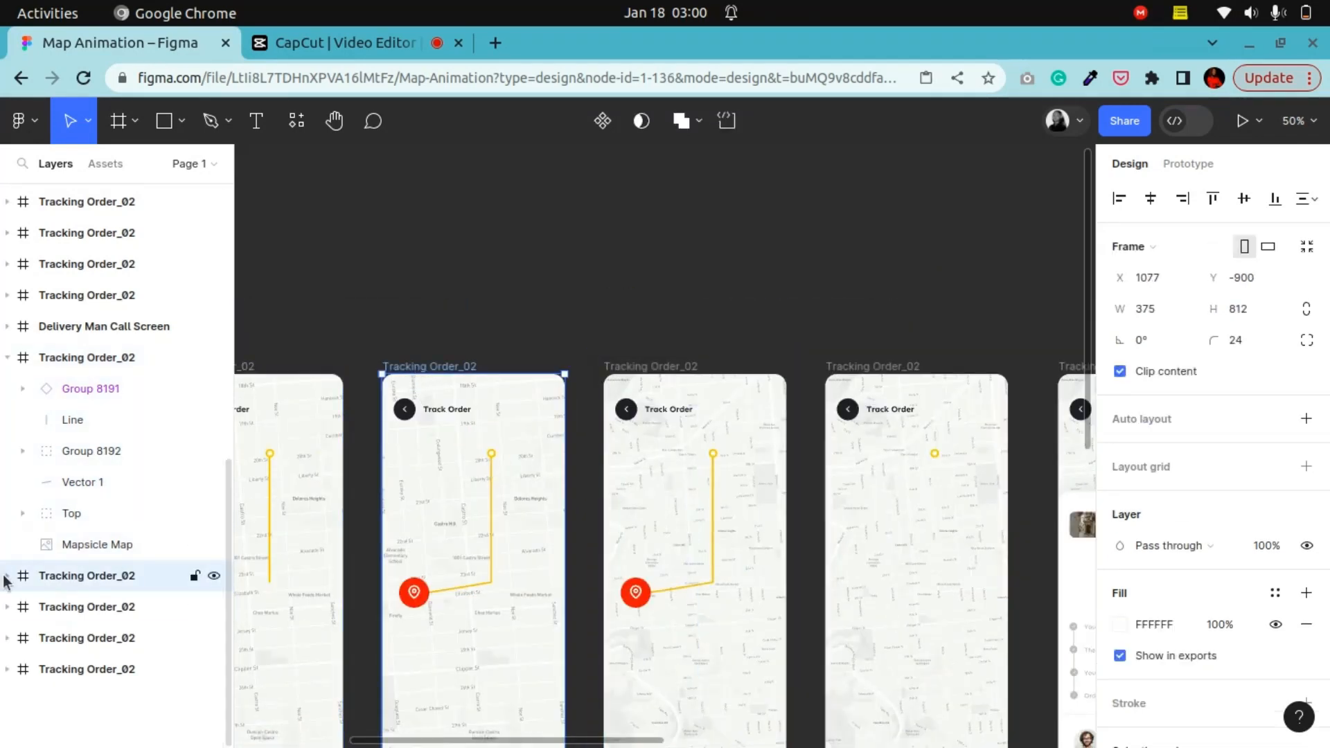
# Step: Pan across the tracking frames and examine each frame's map and route layers
pyautogui.click(346, 128)
pyautogui.moveTo(370, 326); pyautogui.dragTo(692, 191)
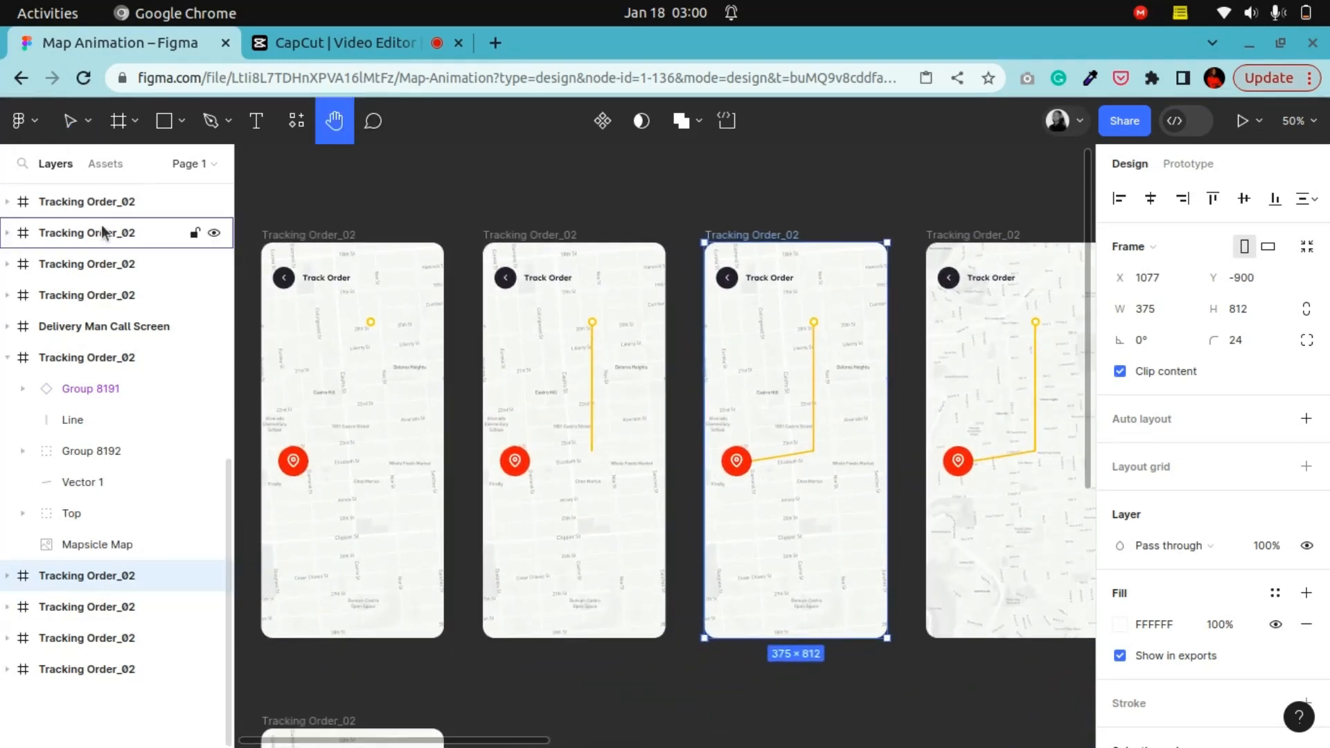
pyautogui.click(14, 576)
pyautogui.scroll(-4, 42, 579)
pyautogui.click(62, 638)
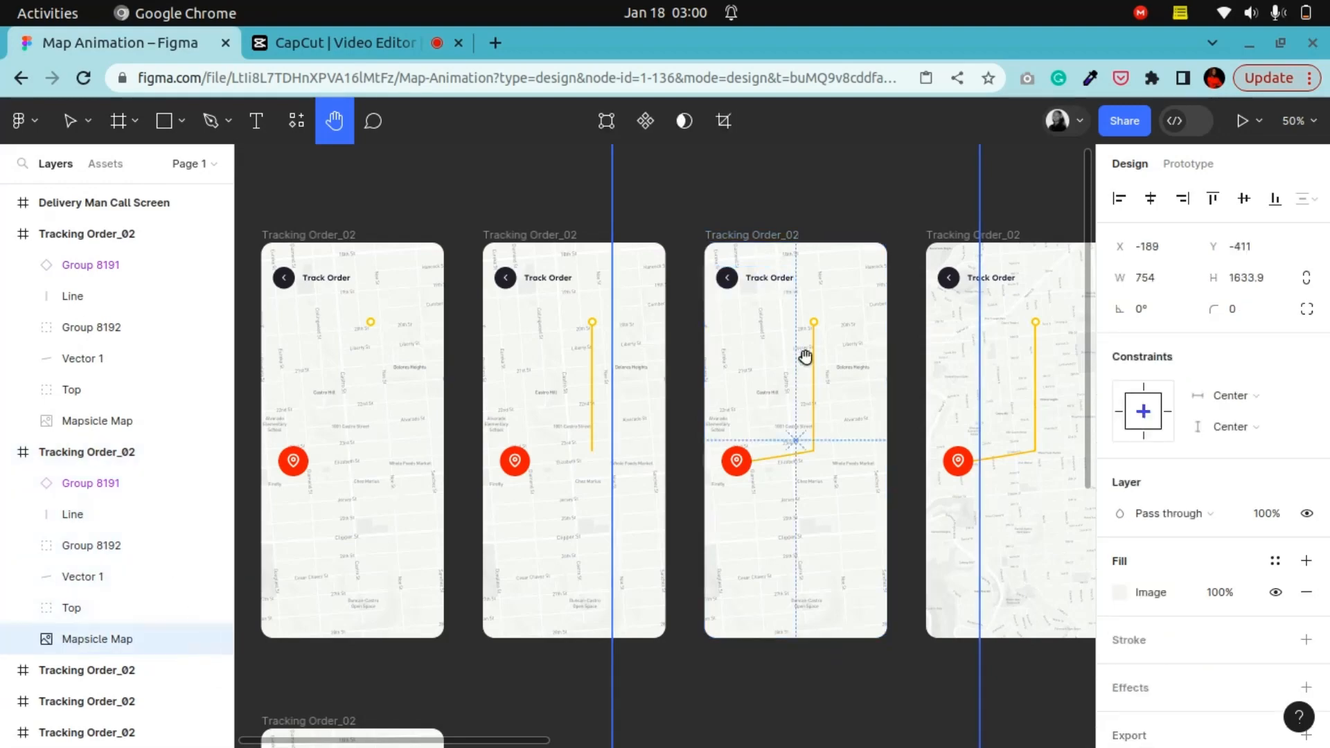
pyautogui.scroll(3, 805, 357)
pyautogui.scroll(-4, 679, 332)
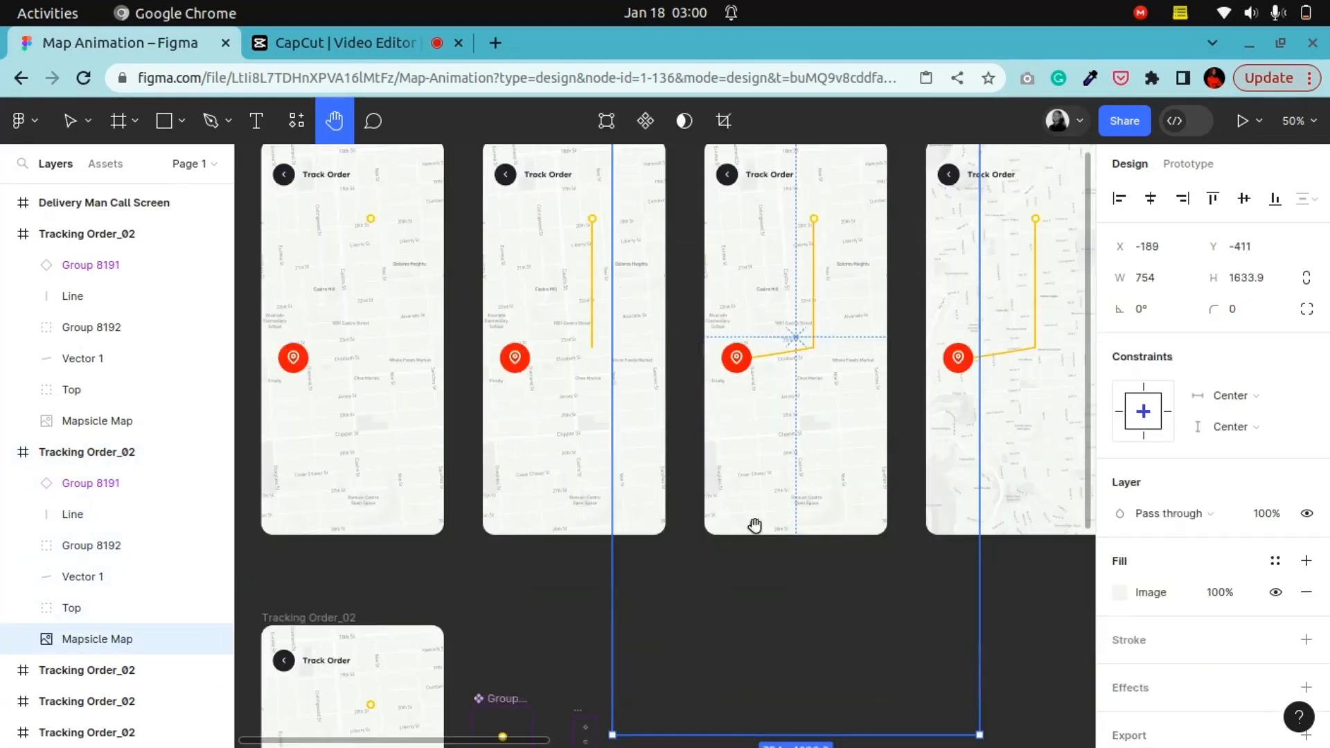
pyautogui.scroll(-2, 829, 713)
pyautogui.scroll(-3, 761, 582)
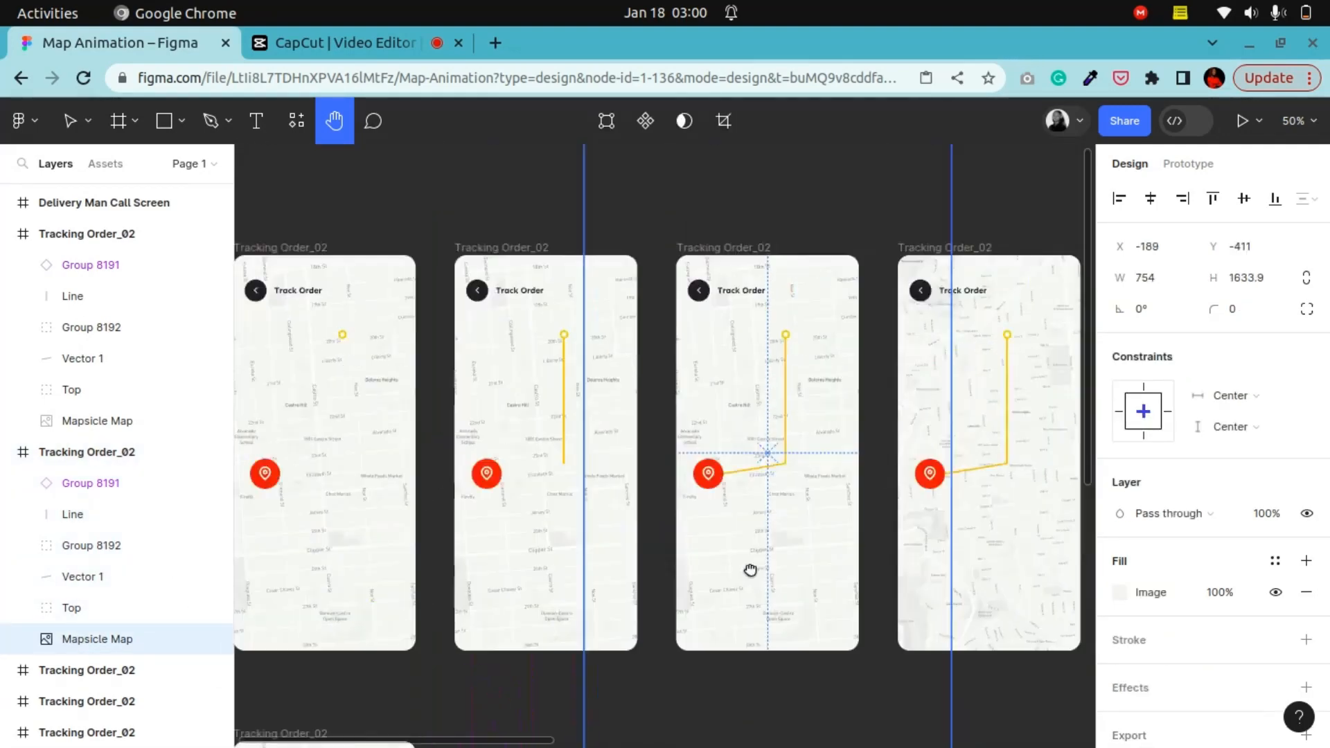
pyautogui.scroll(2, 466, 460)
pyautogui.click(69, 120)
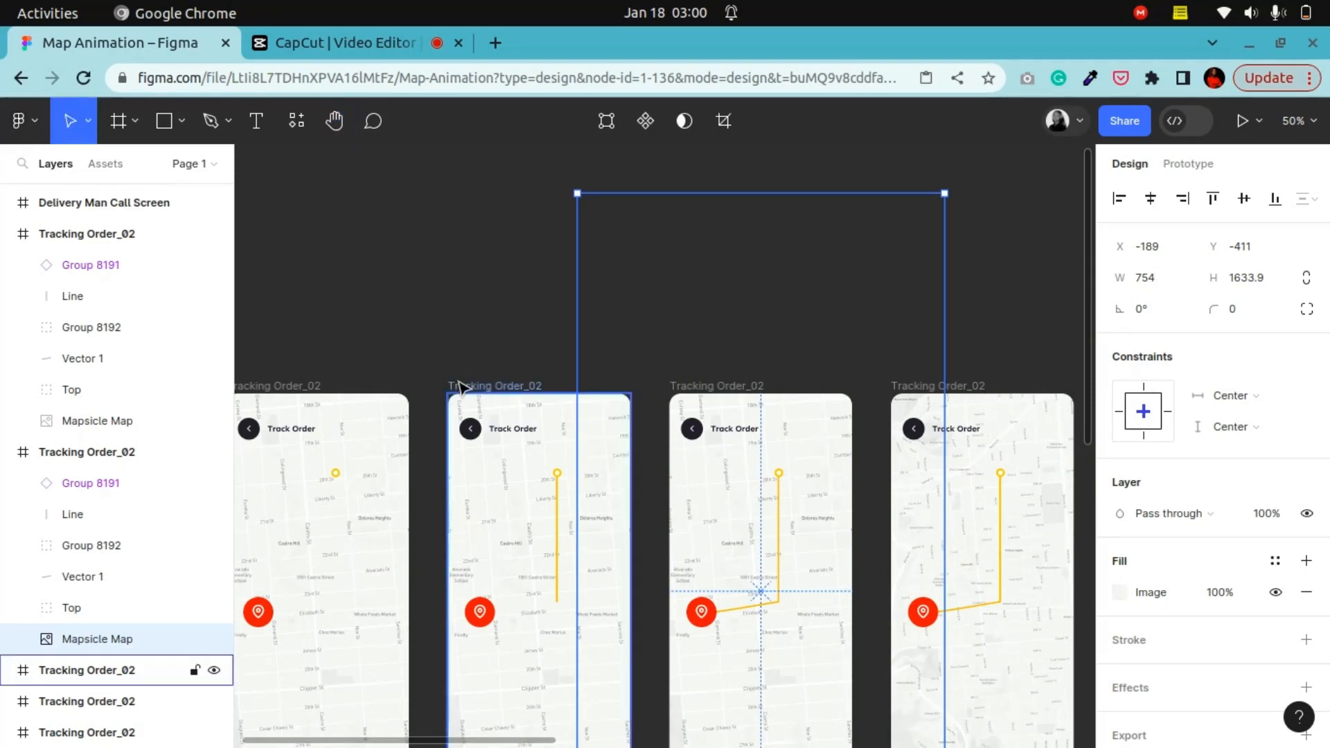
pyautogui.click(104, 670)
pyautogui.scroll(-4, 511, 432)
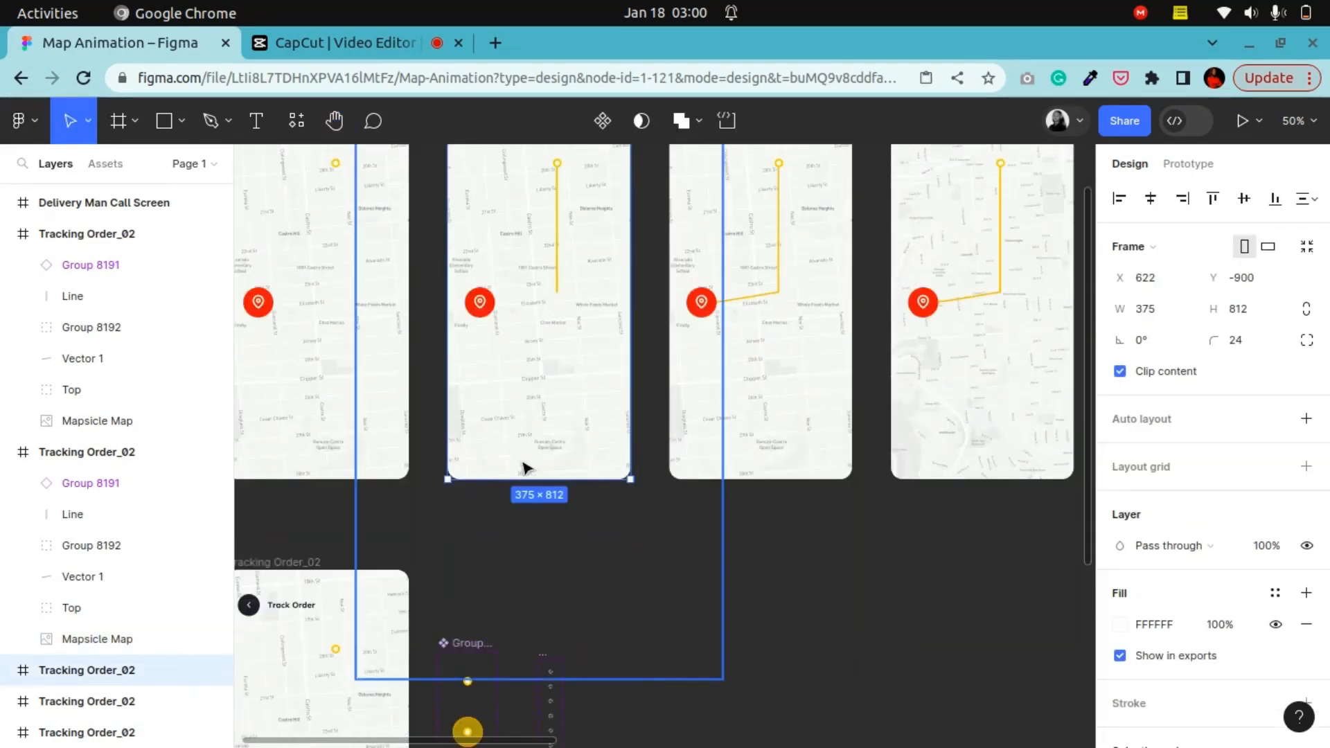
pyautogui.scroll(4, 529, 466)
pyautogui.click(756, 280)
pyautogui.click(334, 120)
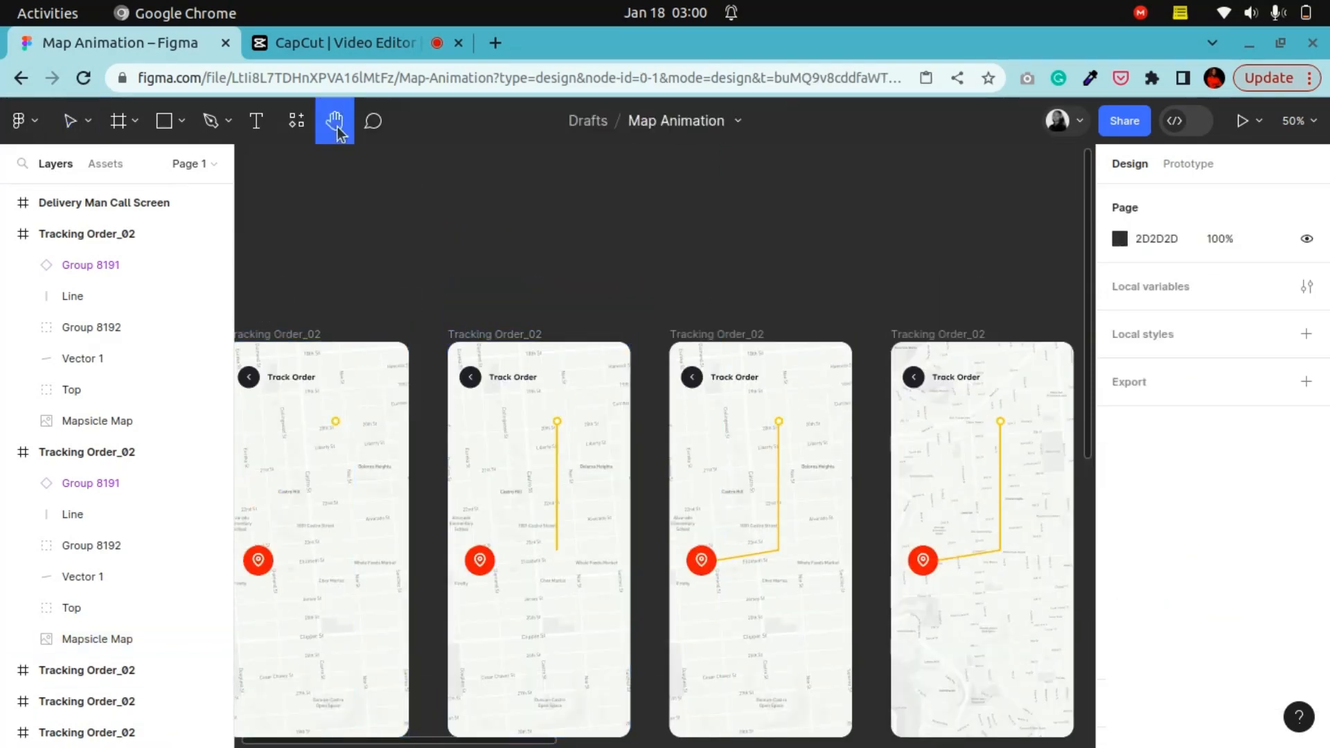
pyautogui.moveTo(797, 422); pyautogui.dragTo(430, 304)
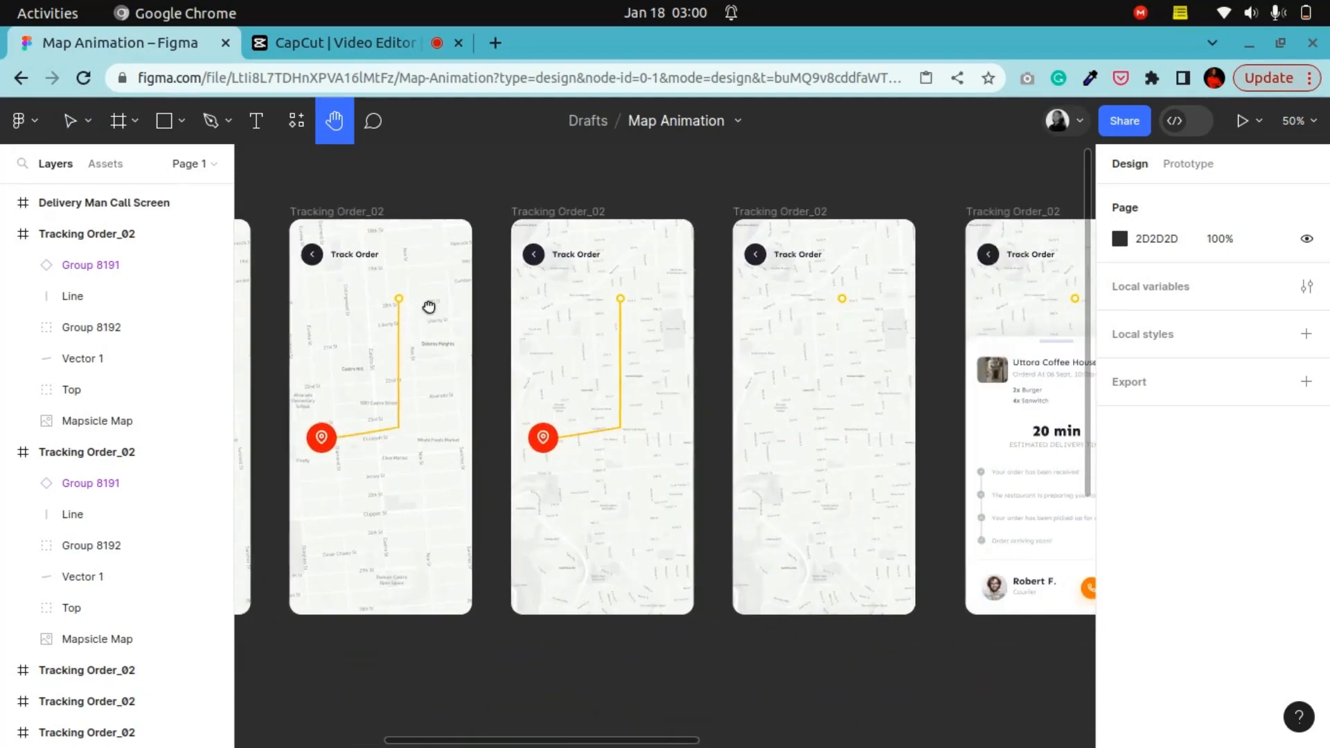
# Step: Select the first tracking frame, present the prototype, step back through its screens, and close the preview tab
pyautogui.click(69, 123)
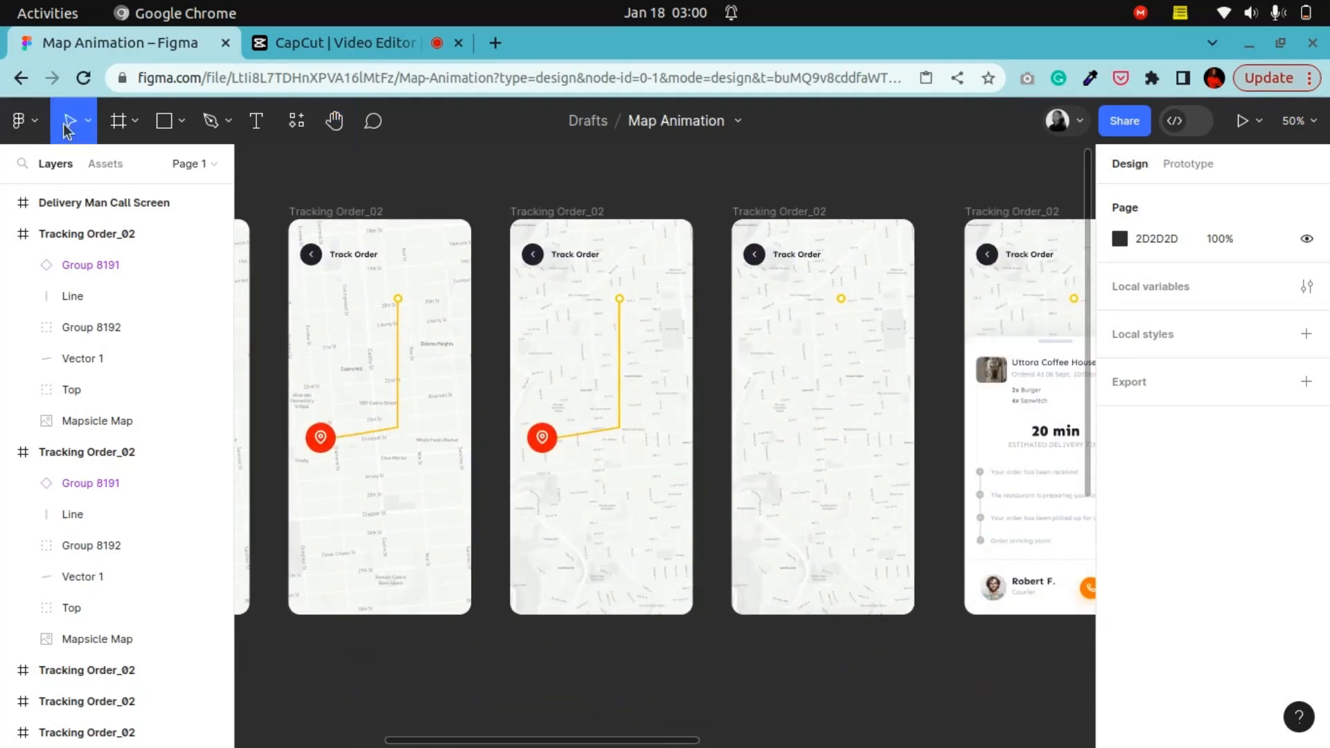
pyautogui.click(593, 213)
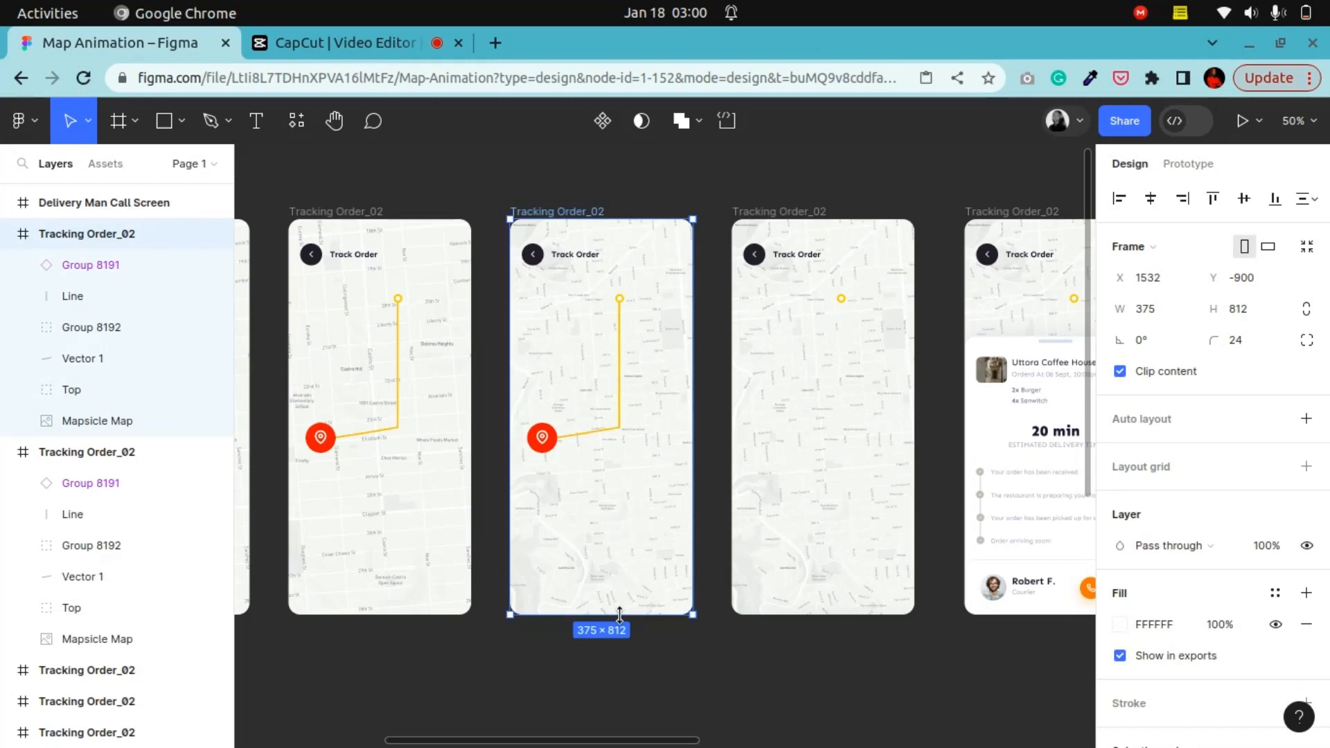
pyautogui.click(398, 169)
pyautogui.click(335, 126)
pyautogui.moveTo(340, 225); pyautogui.dragTo(808, 229)
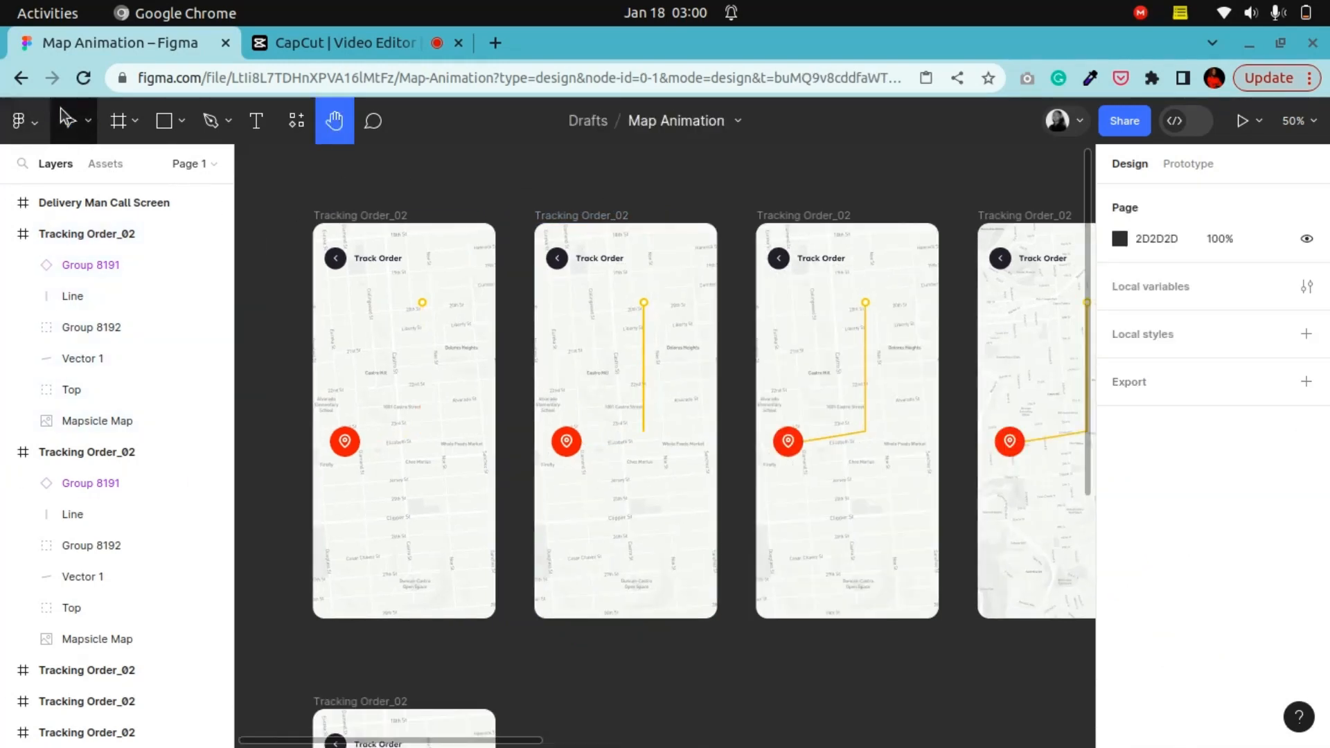
pyautogui.click(69, 121)
pyautogui.click(322, 212)
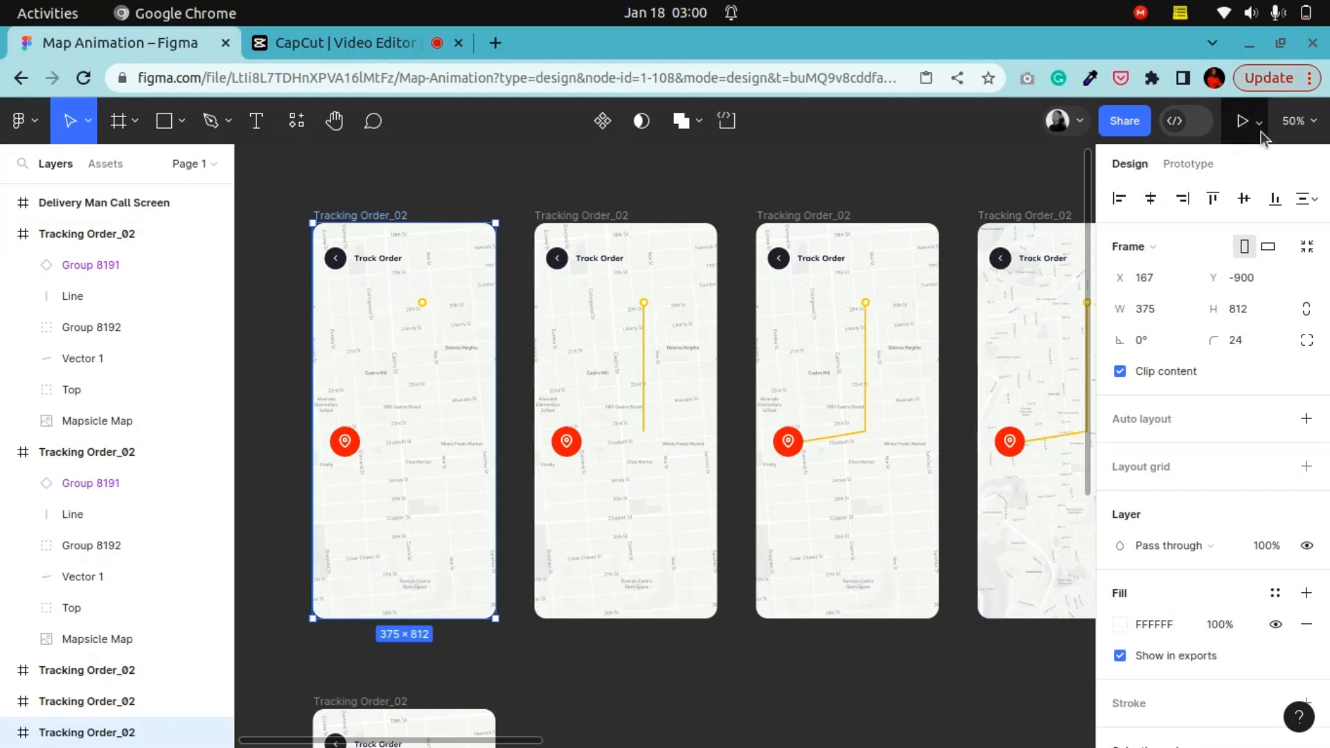
pyautogui.click(1243, 120)
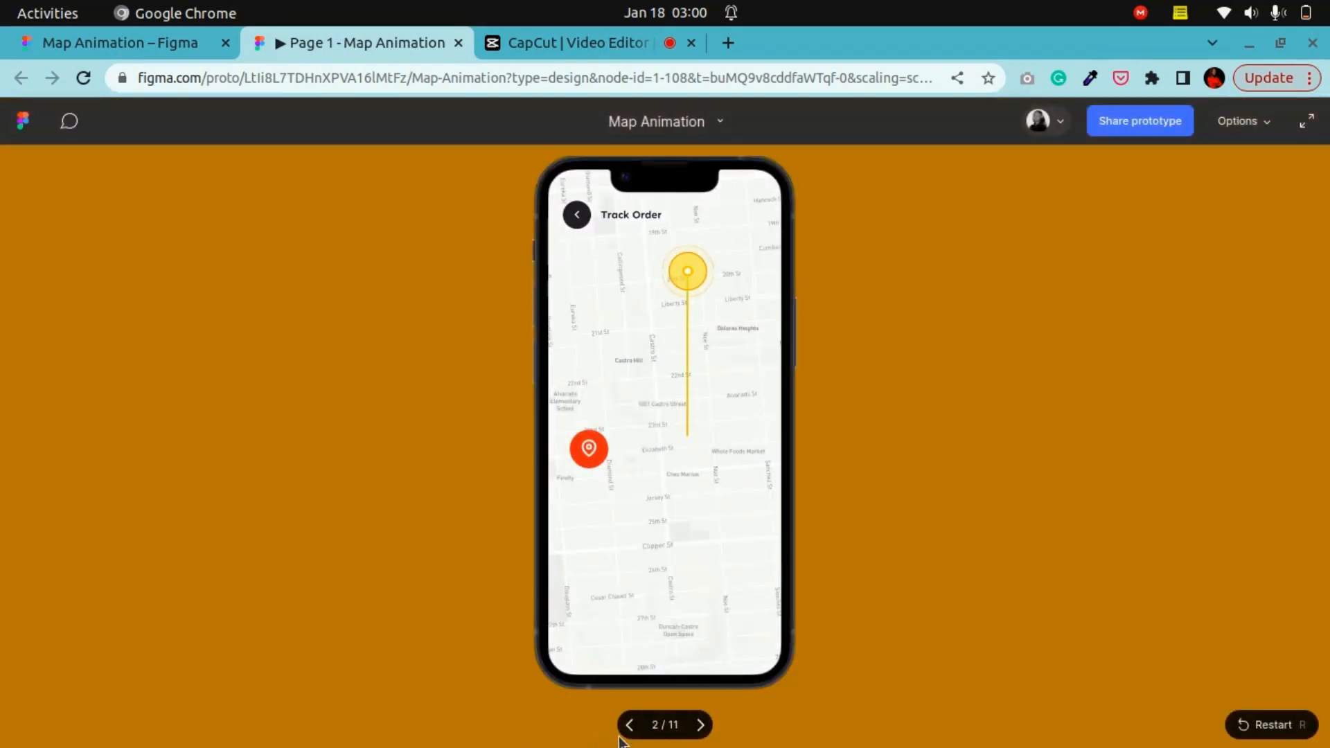
pyautogui.click(630, 731)
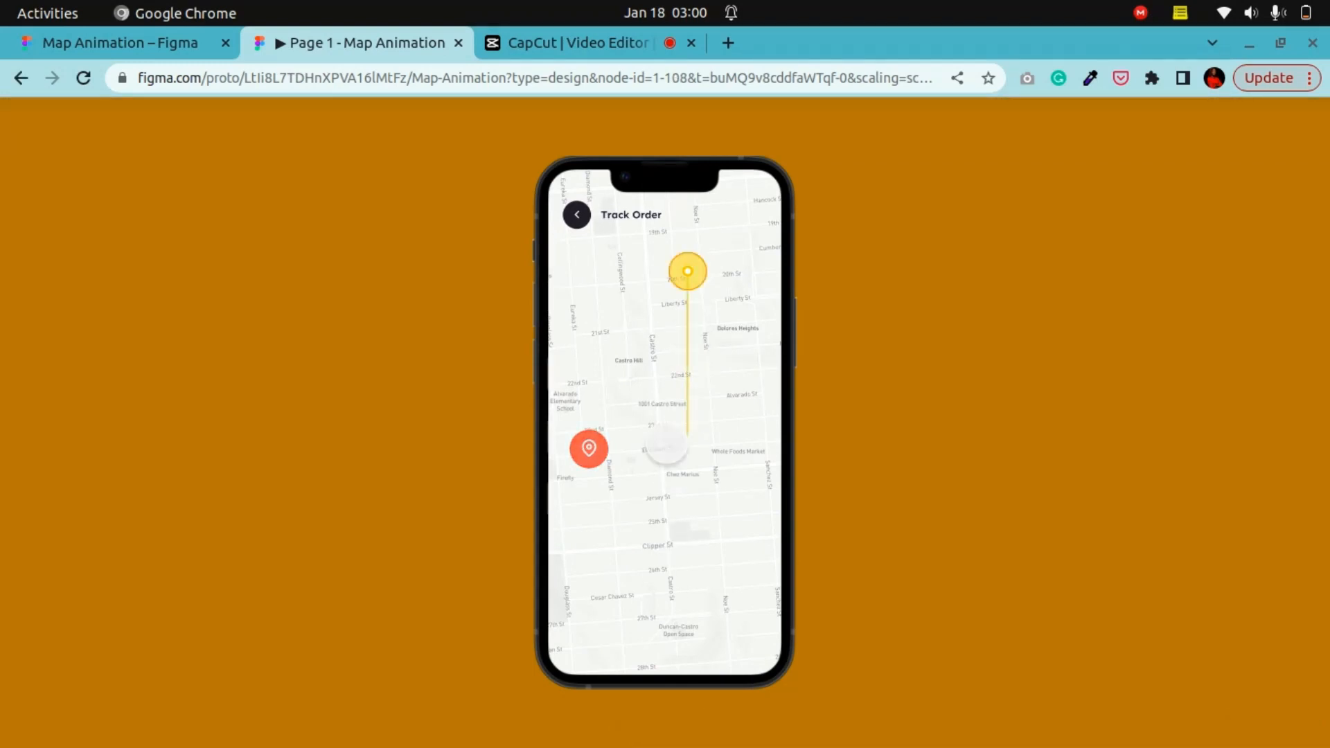
pyautogui.click(630, 725)
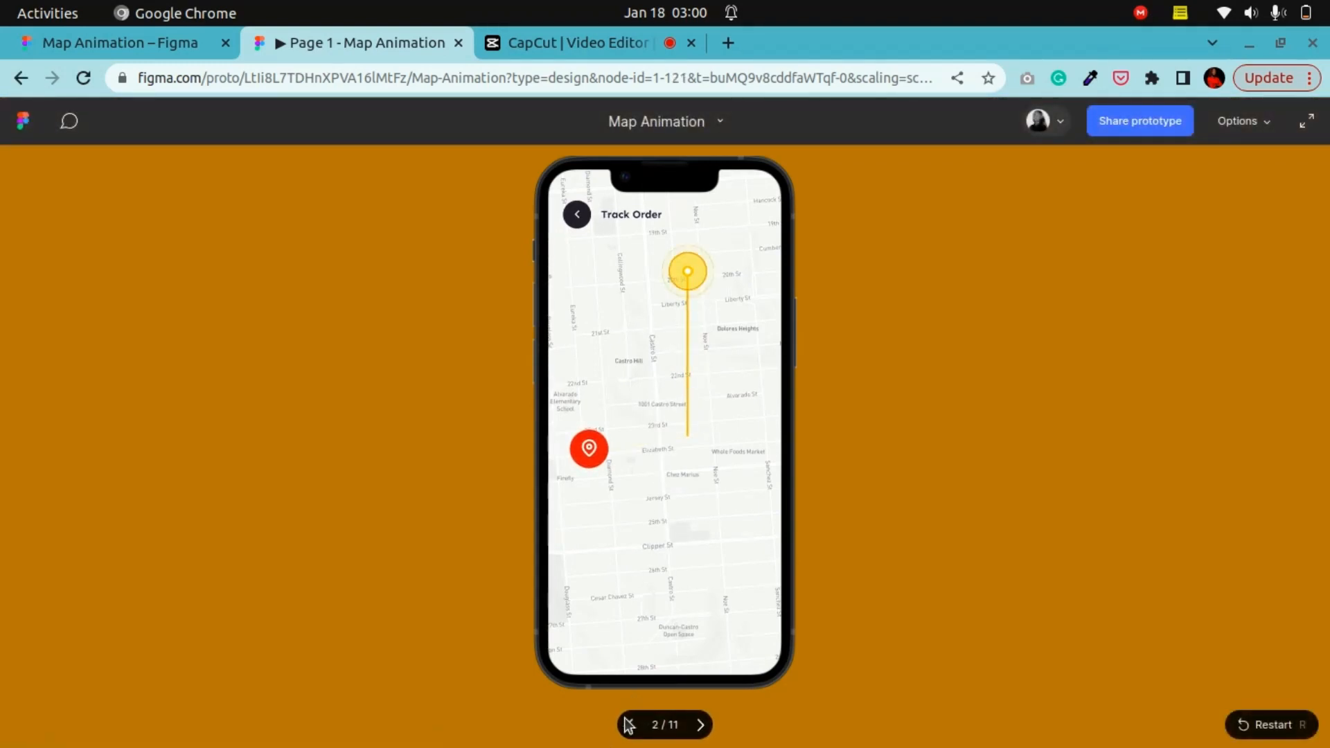
pyautogui.click(629, 725)
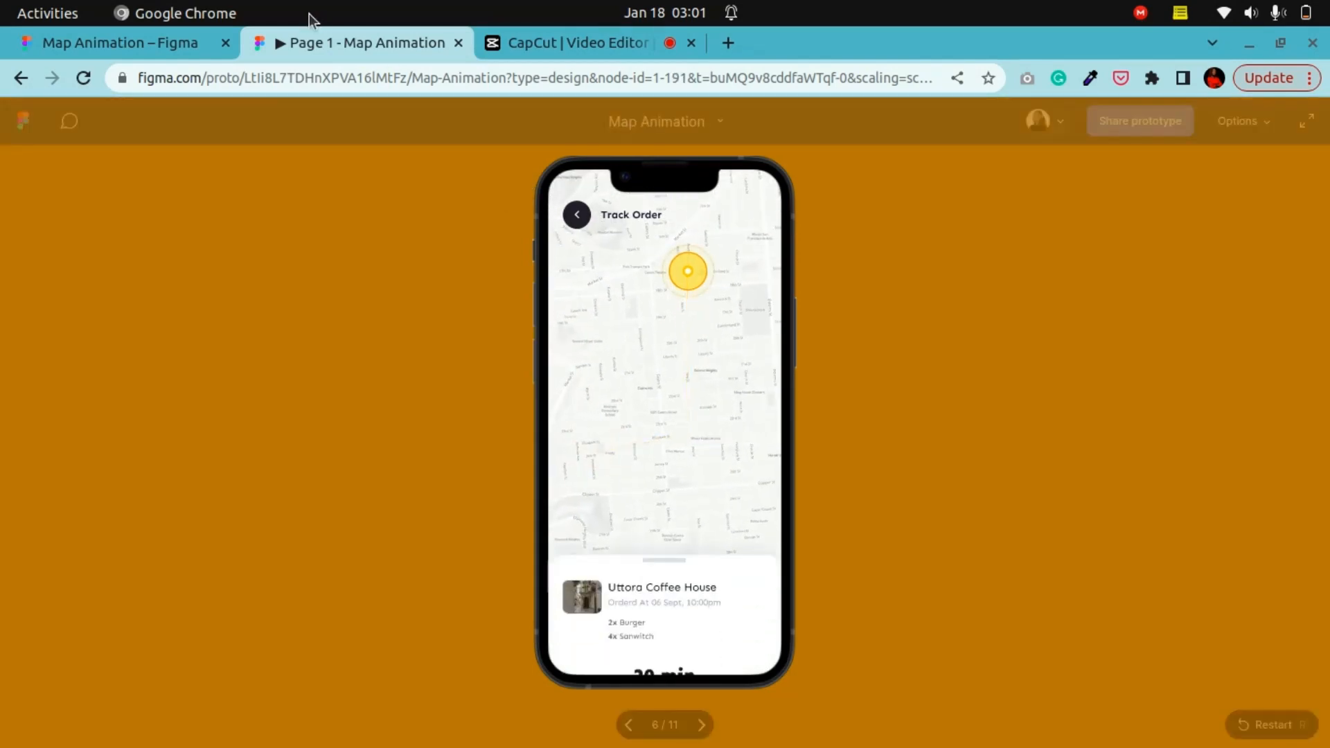
pyautogui.click(459, 43)
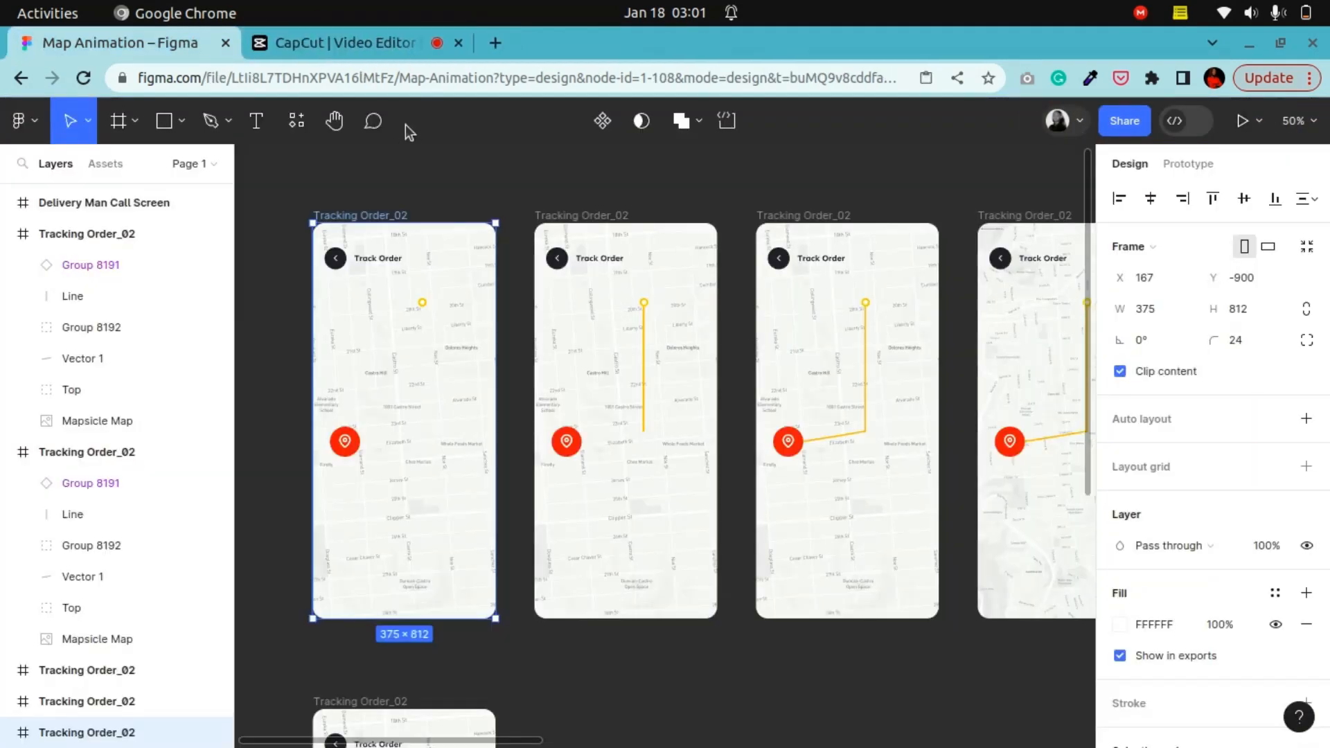
# Step: Open the prototype settings and inspect the Mouse enter interaction linking the first and second tracking frames
pyautogui.click(1188, 164)
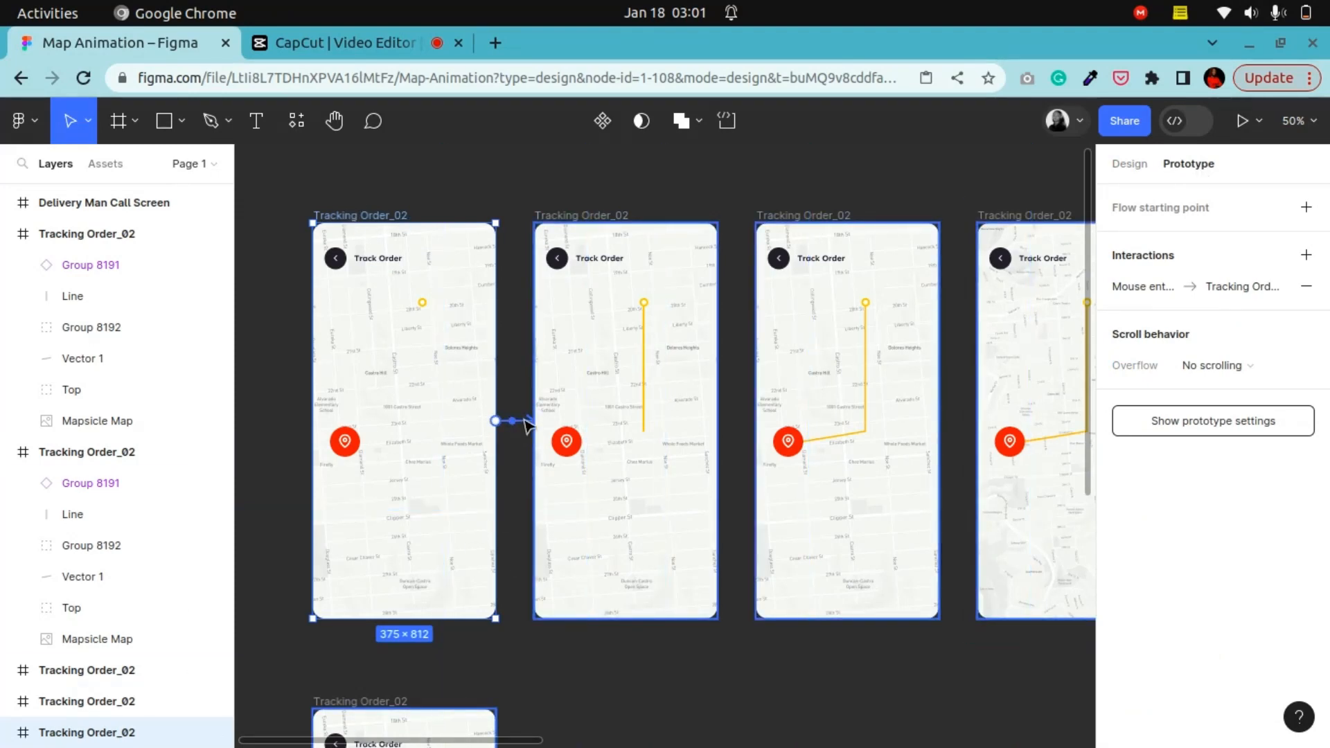
pyautogui.click(525, 422)
pyautogui.scroll(-3, 481, 553)
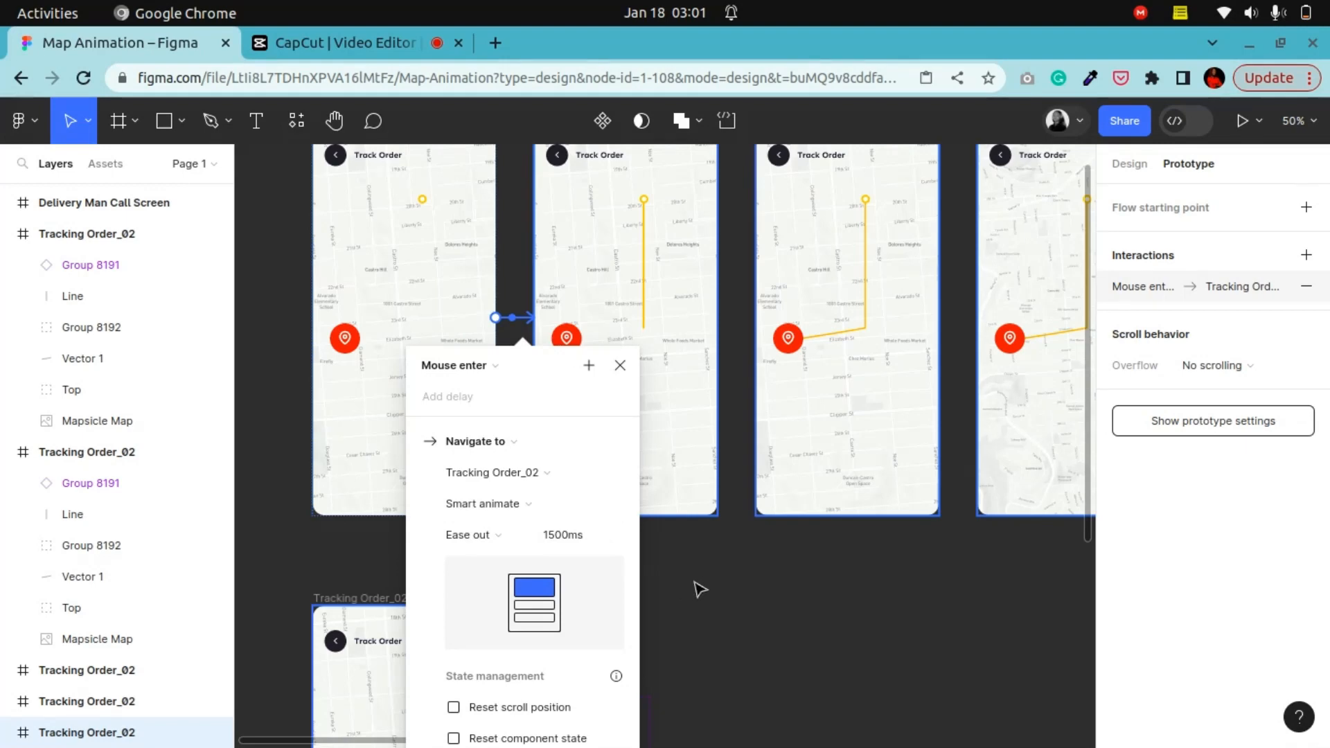
pyautogui.click(702, 601)
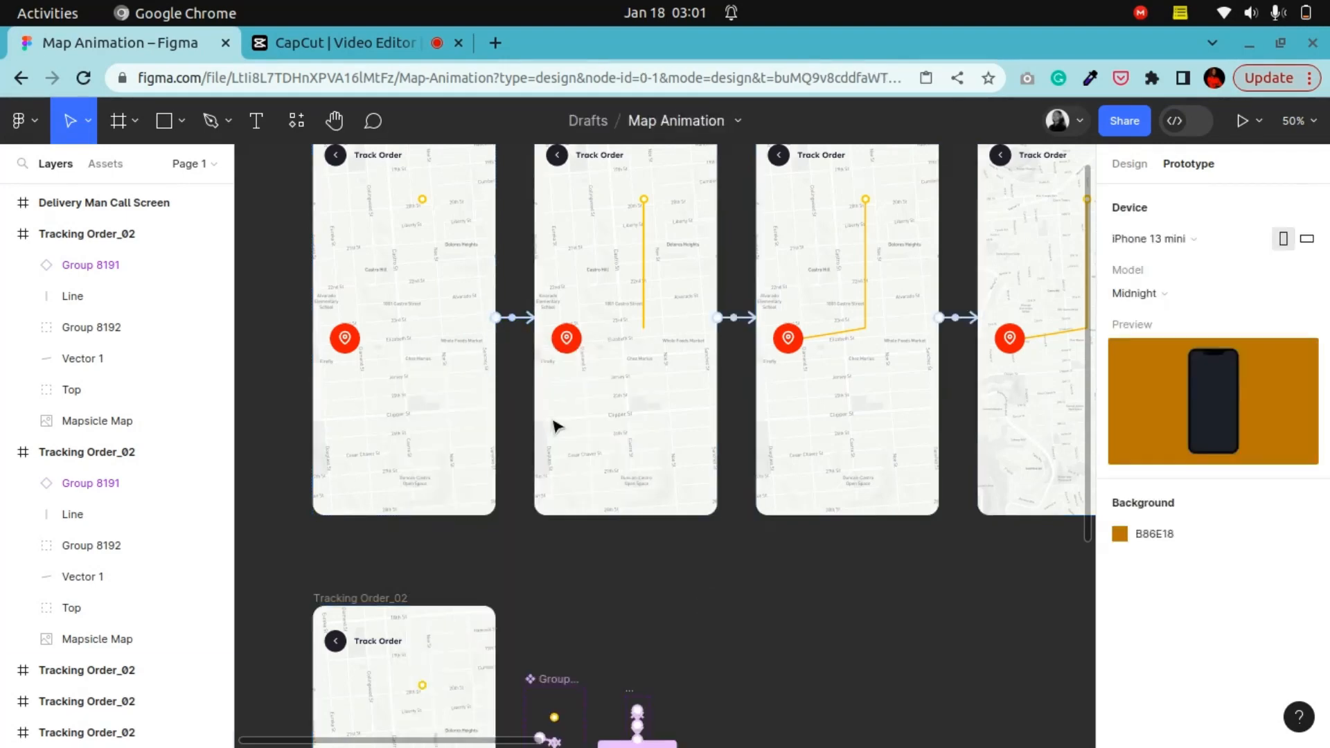
# Step: Inspect the After delay smart-animate interaction linking the second and third tracking frames
pyautogui.click(297, 124)
pyautogui.click(337, 130)
pyautogui.moveTo(617, 335); pyautogui.dragTo(570, 485)
pyautogui.click(69, 121)
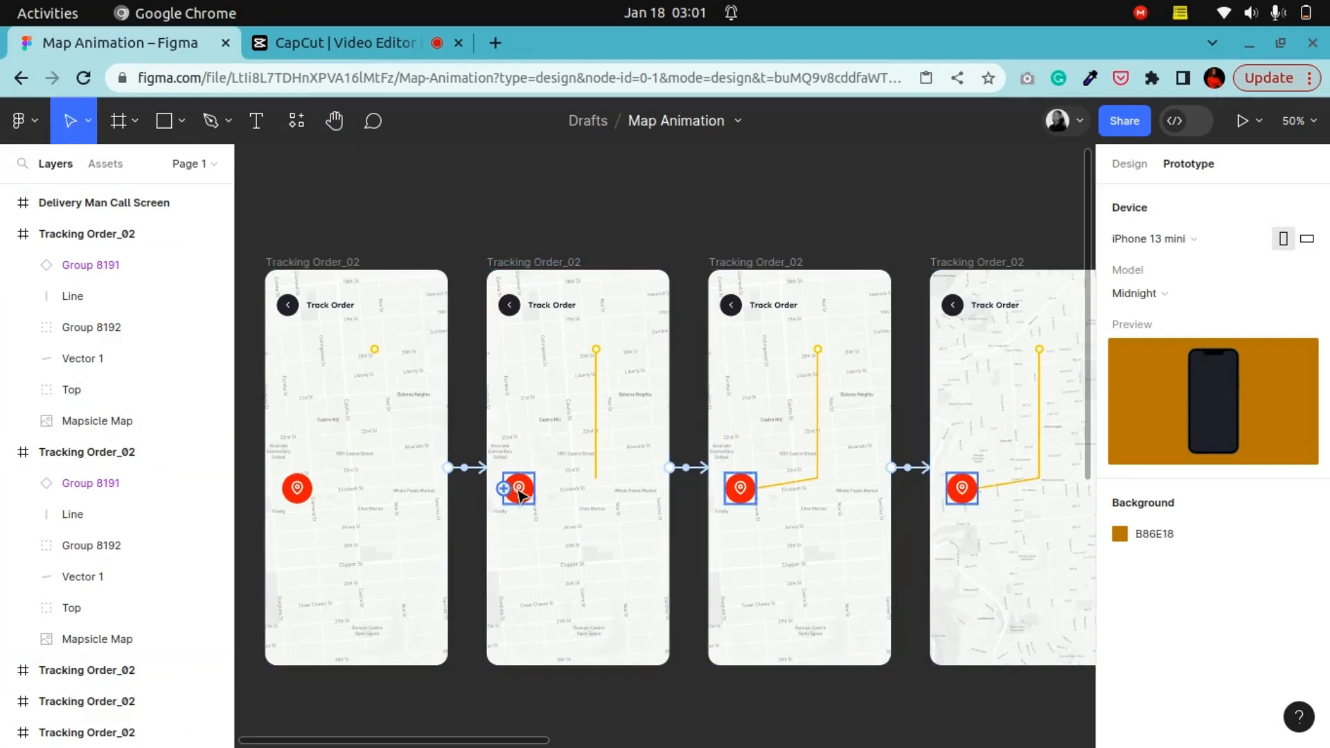
pyautogui.click(698, 474)
pyautogui.scroll(-2, 685, 479)
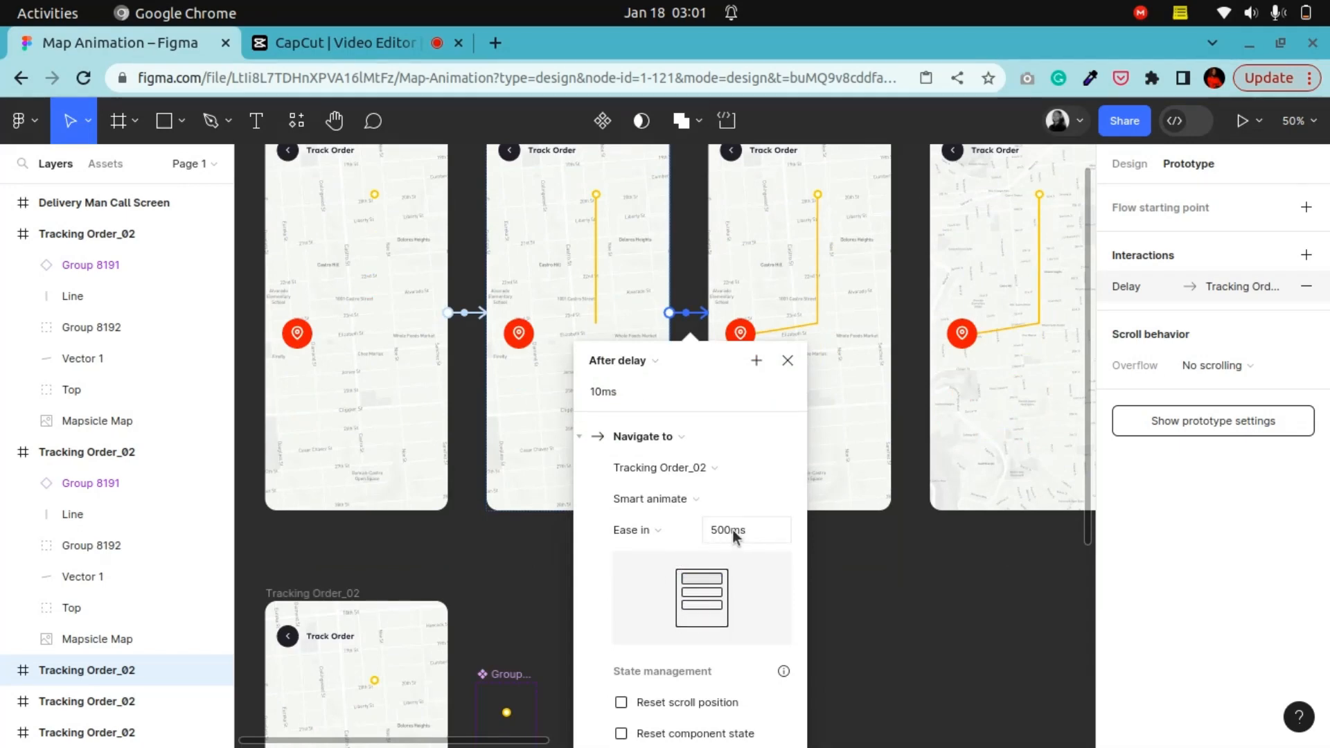
pyautogui.scroll(2, 623, 371)
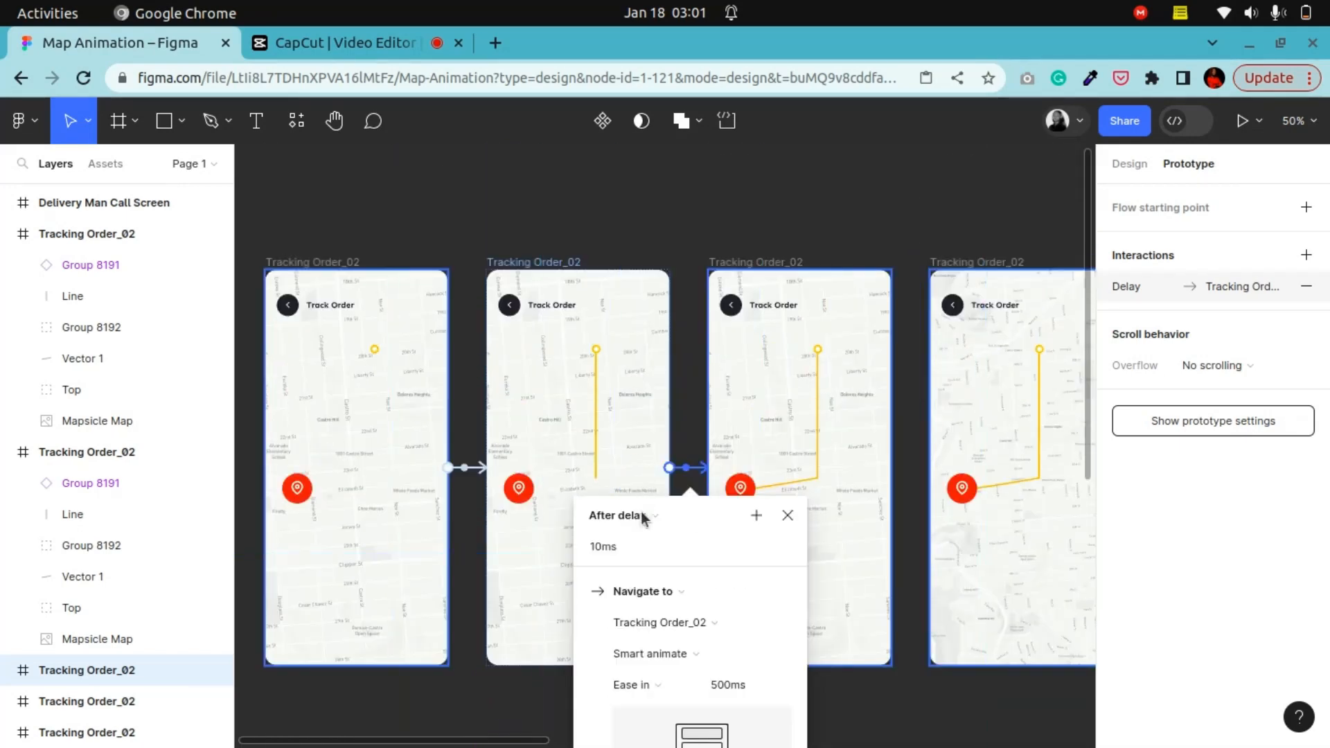
pyautogui.scroll(-1, 630, 521)
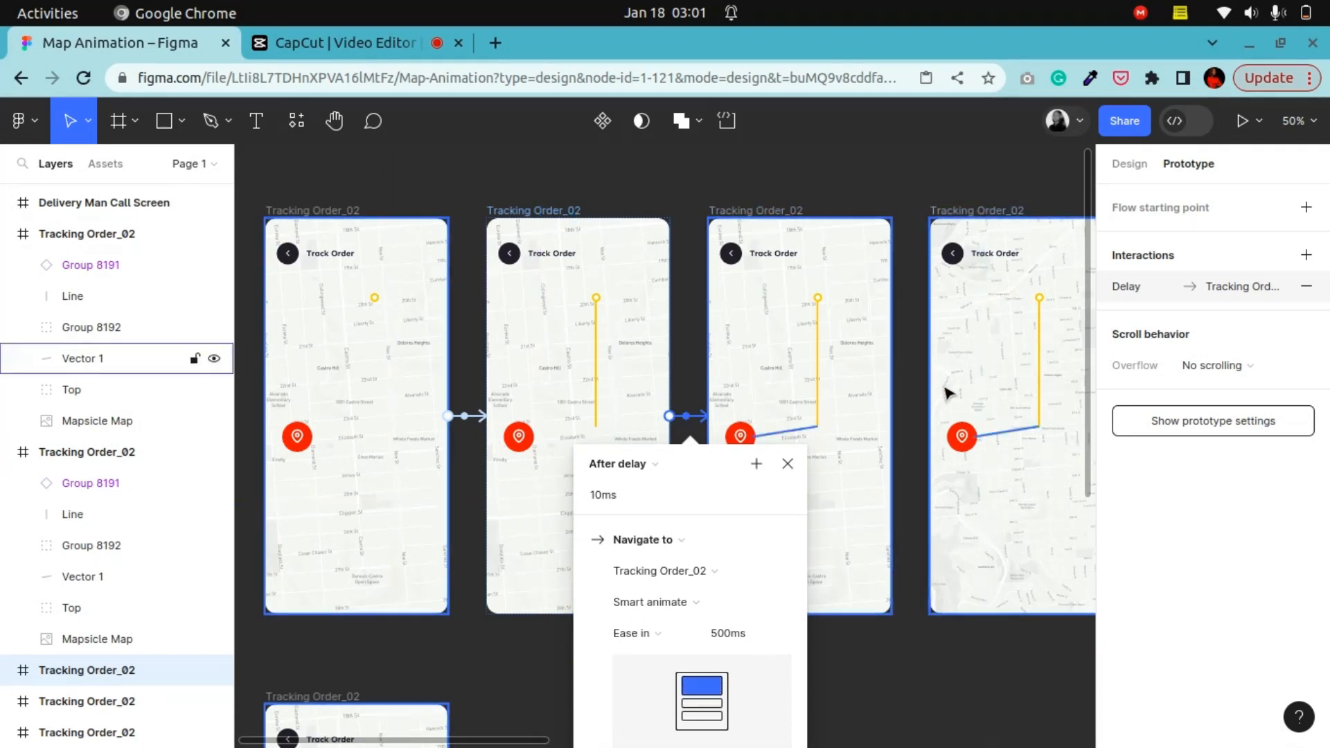
pyautogui.scroll(-2, 622, 340)
pyautogui.scroll(2, 602, 330)
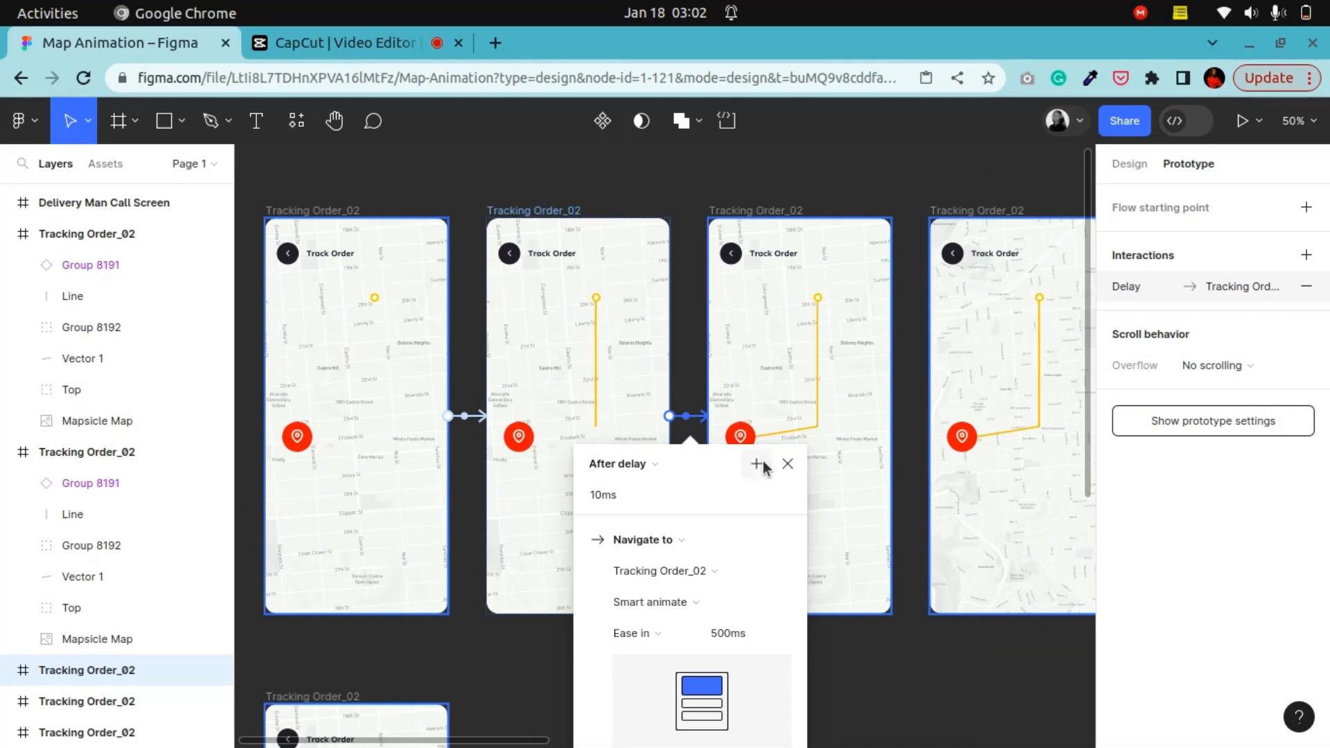
pyautogui.click(700, 200)
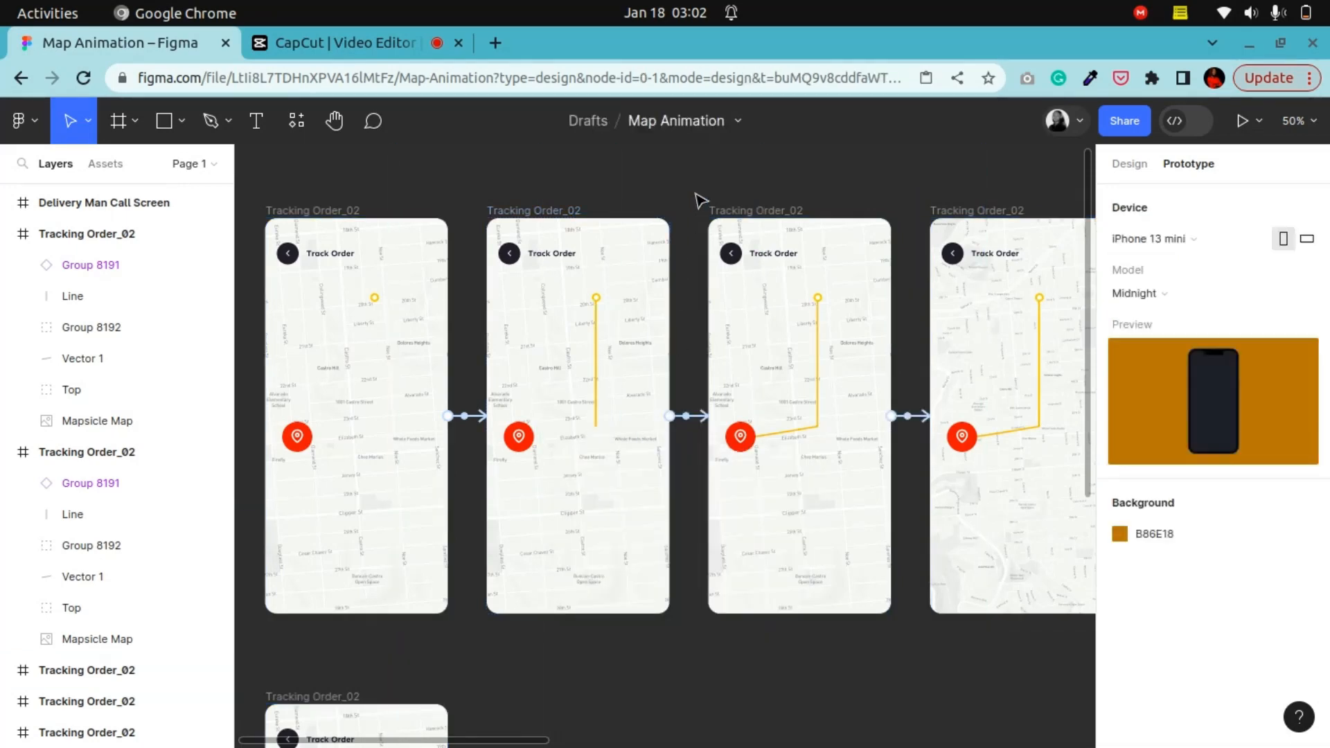
pyautogui.click(690, 421)
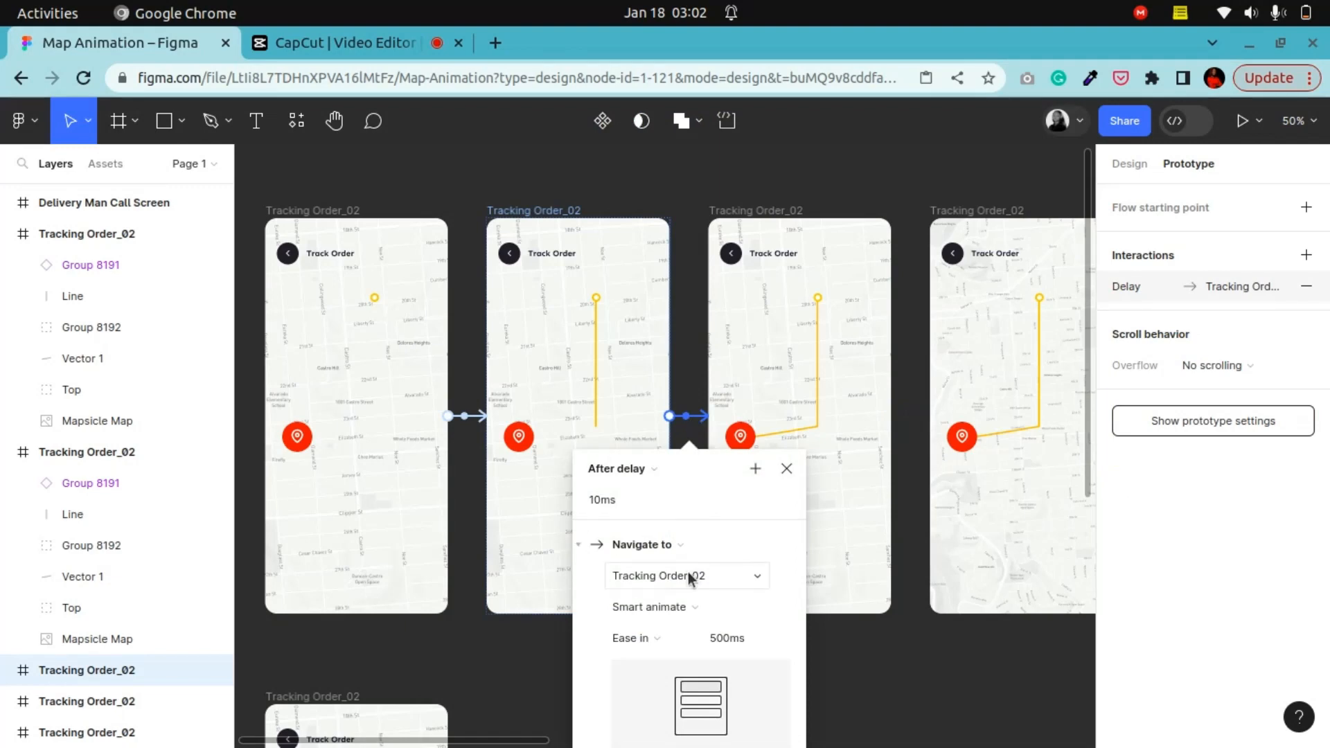
pyautogui.scroll(-3, 688, 573)
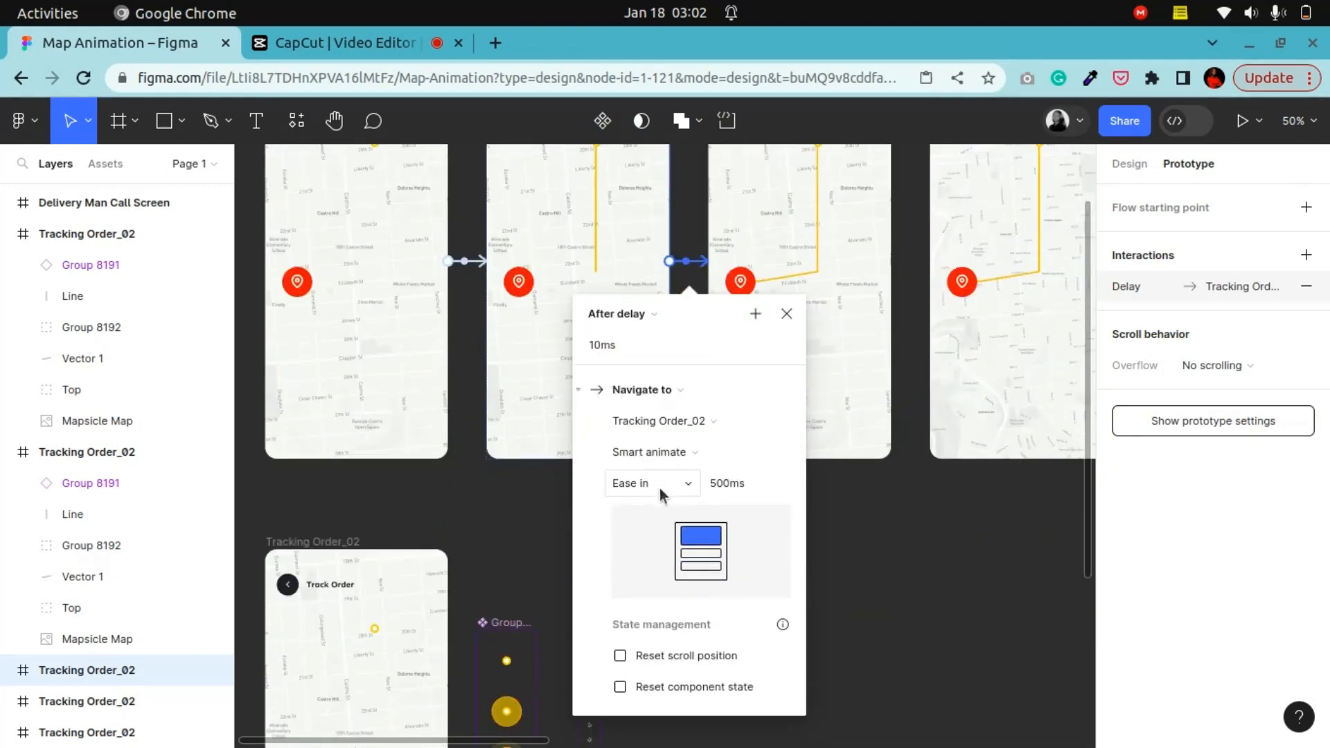
pyautogui.scroll(3, 647, 497)
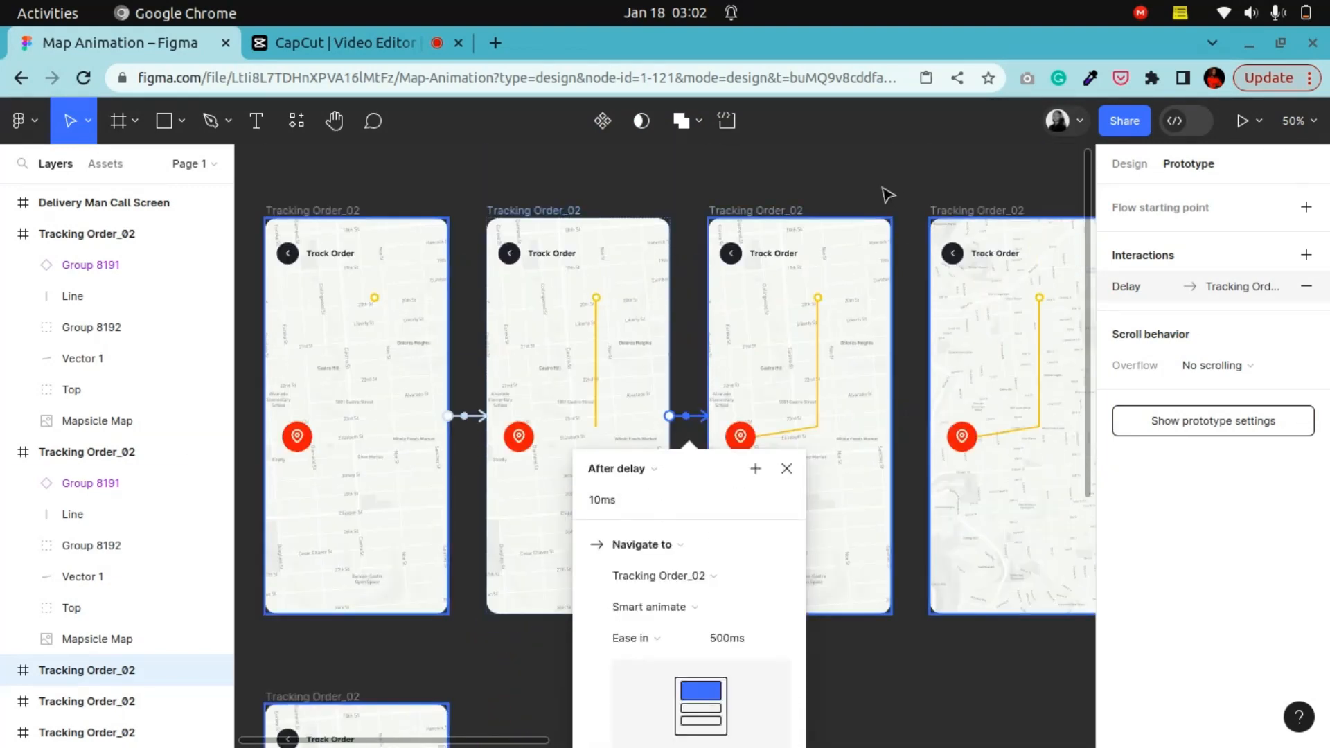
pyautogui.click(861, 383)
# Step: Inspect the After delay interaction linking the third and fourth tracking frames, including its animation duration
pyautogui.click(916, 419)
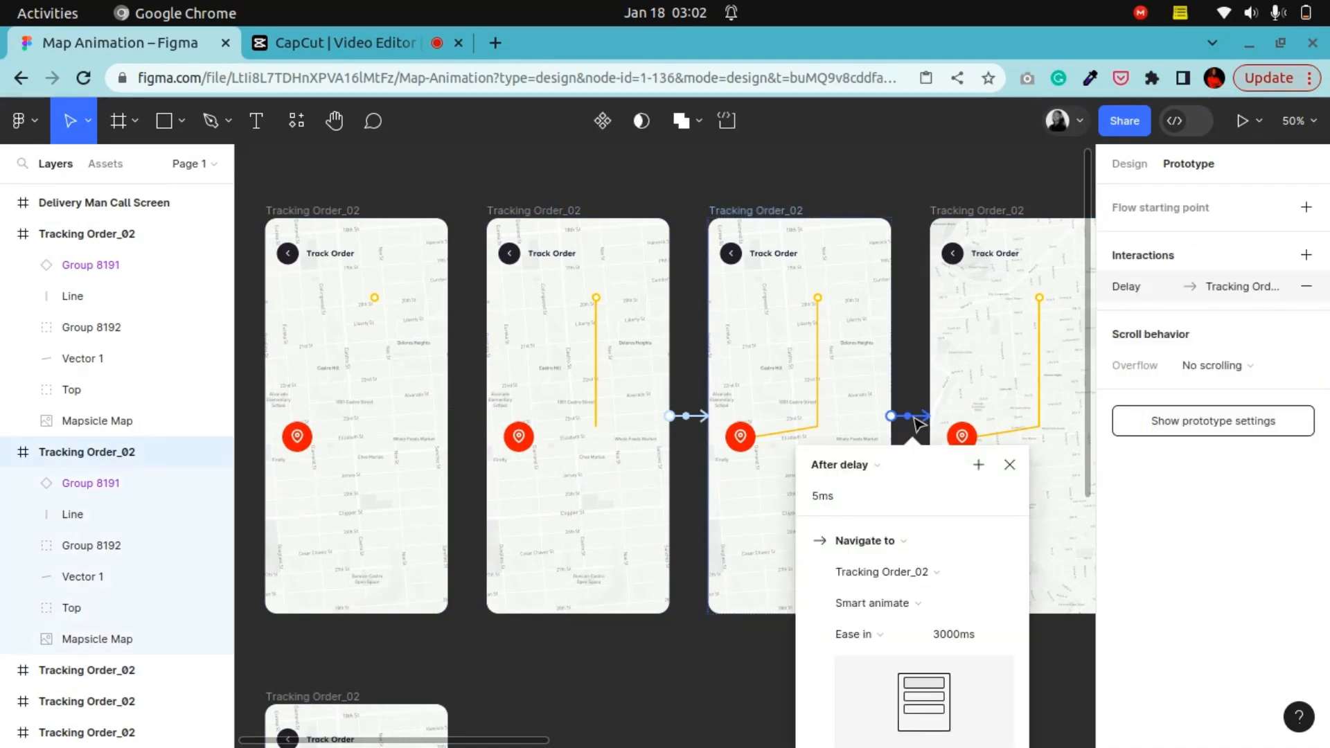
pyautogui.click(343, 134)
pyautogui.moveTo(709, 487); pyautogui.dragTo(398, 432)
pyautogui.moveTo(559, 372)
pyautogui.mouseDown()
pyautogui.moveTo(657, 373)
pyautogui.moveTo(583, 380)
pyautogui.mouseUp()
pyautogui.click(69, 121)
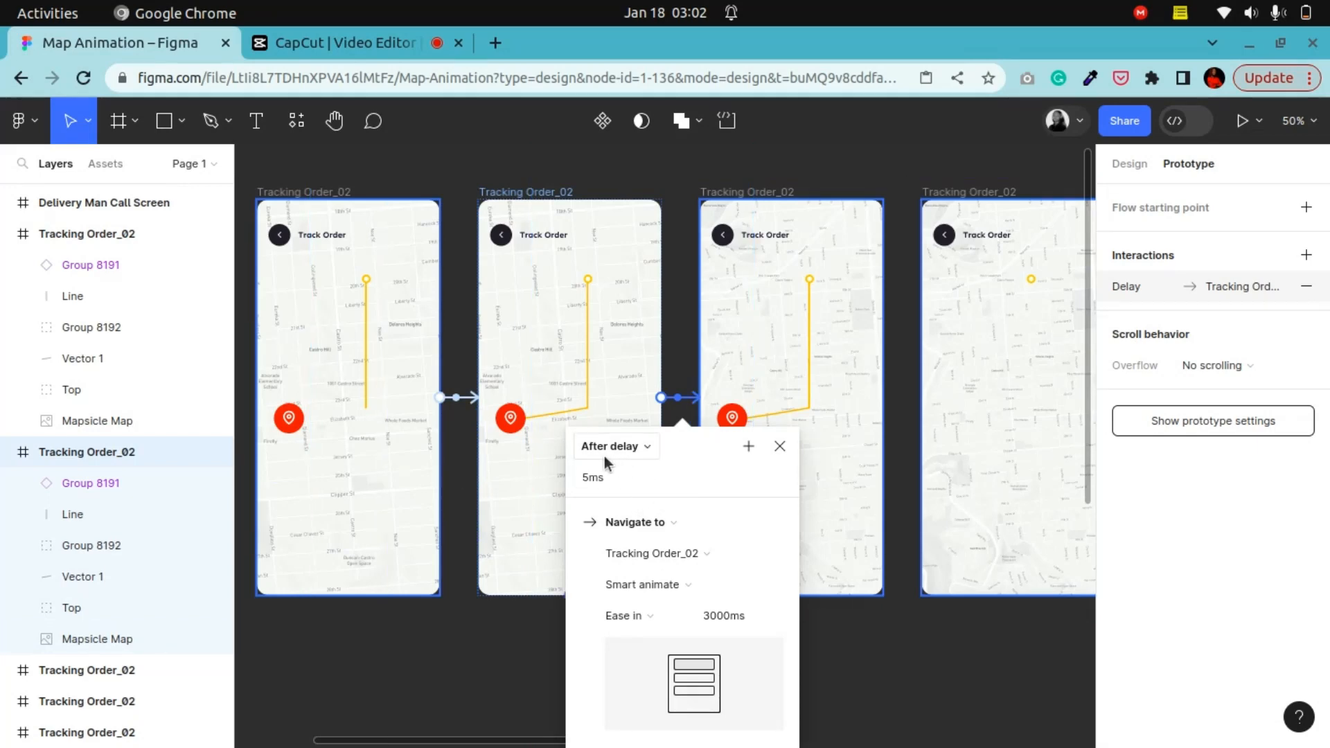
pyautogui.scroll(-3, 604, 460)
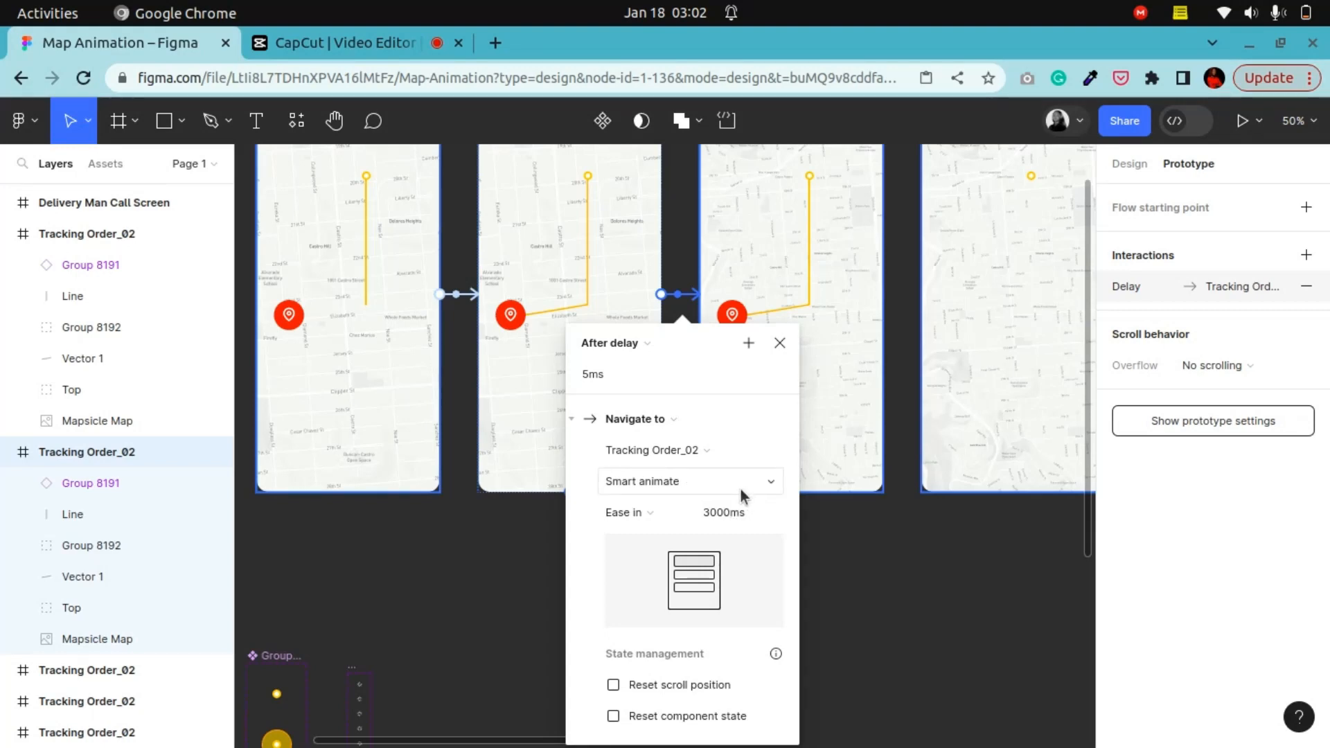
pyautogui.scroll(3, 737, 530)
pyautogui.scroll(-5, 737, 529)
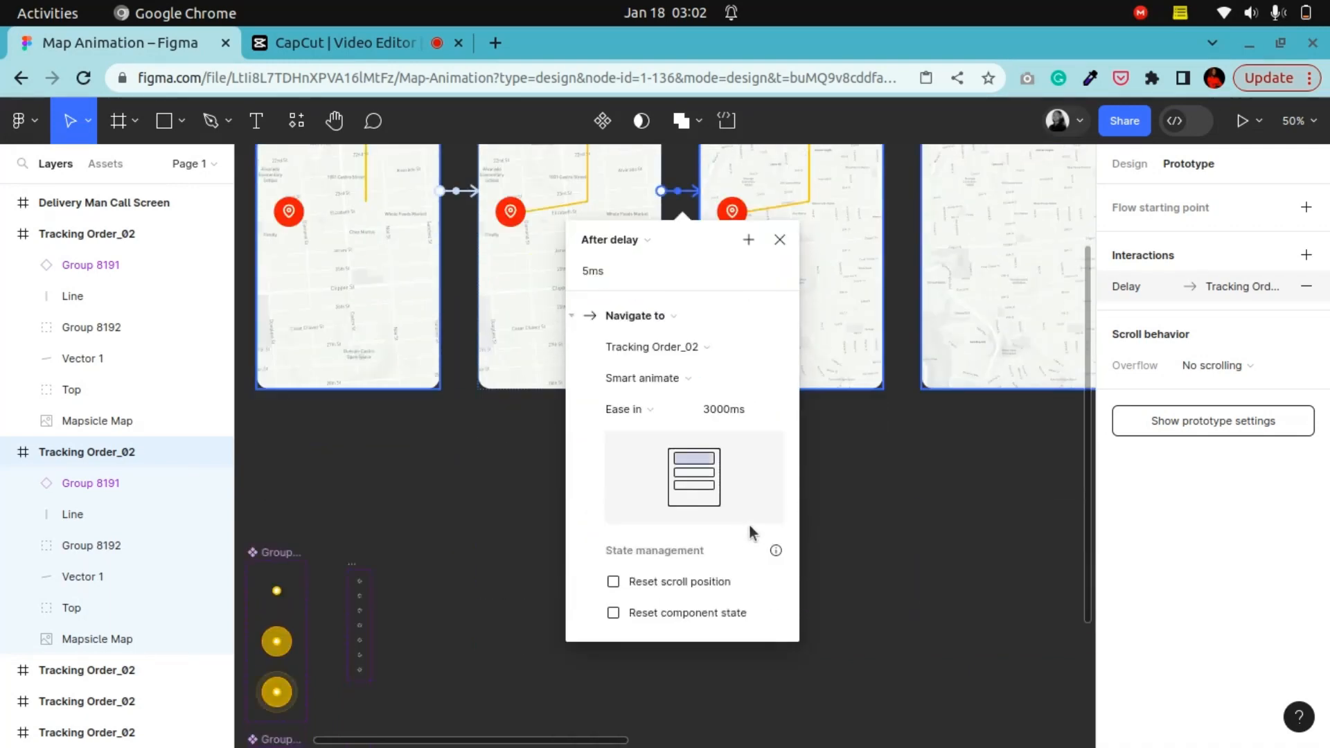
pyautogui.click(715, 410)
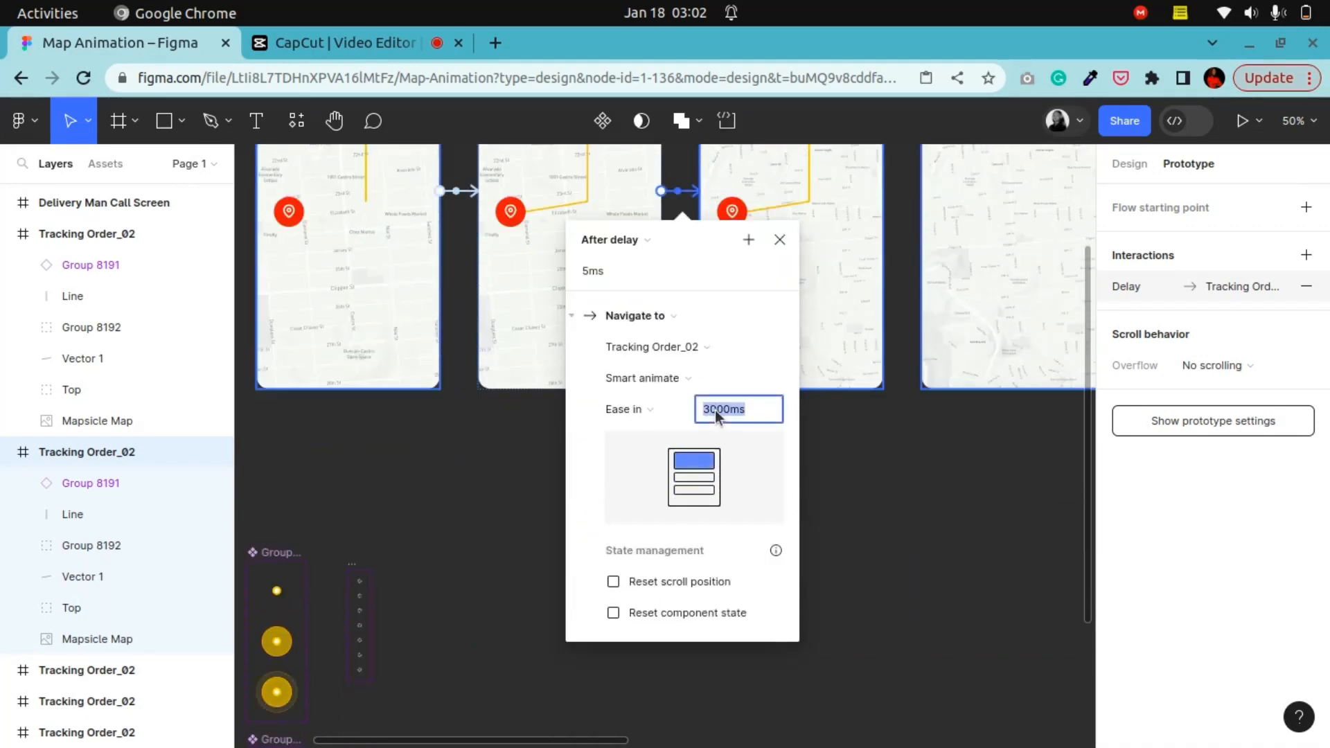
pyautogui.click(848, 482)
pyautogui.scroll(5, 845, 483)
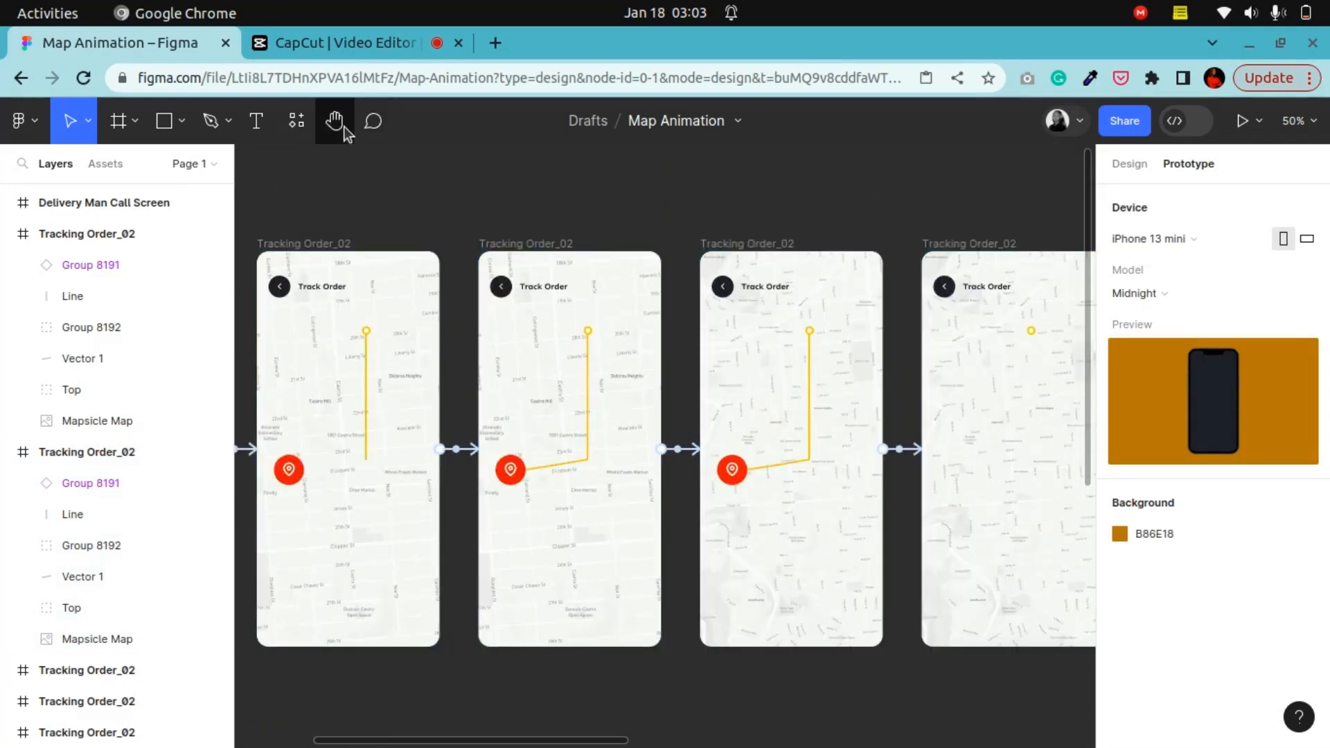
# Step: Inspect the After delay interaction from the final route frame to the plain map frame
pyautogui.click(343, 130)
pyautogui.moveTo(786, 401); pyautogui.dragTo(699, 369)
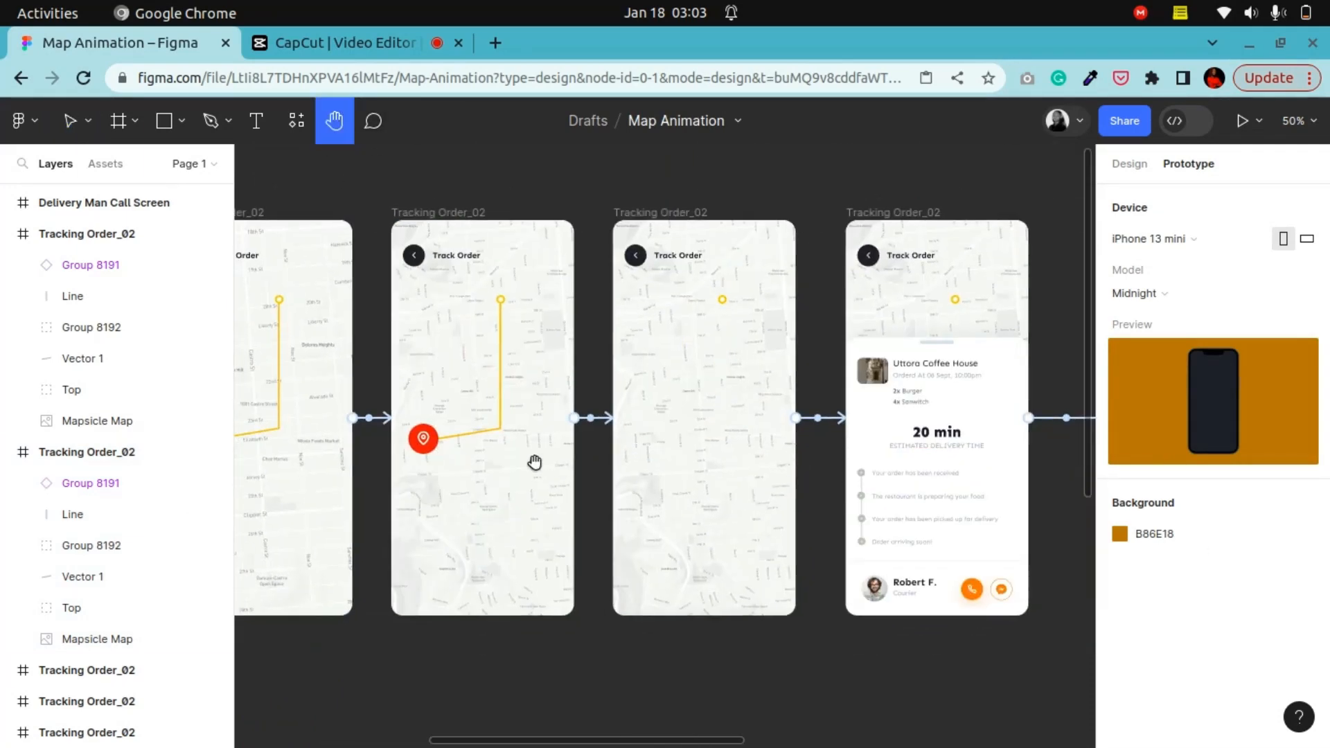
pyautogui.moveTo(534, 462); pyautogui.dragTo(462, 453)
pyautogui.click(69, 121)
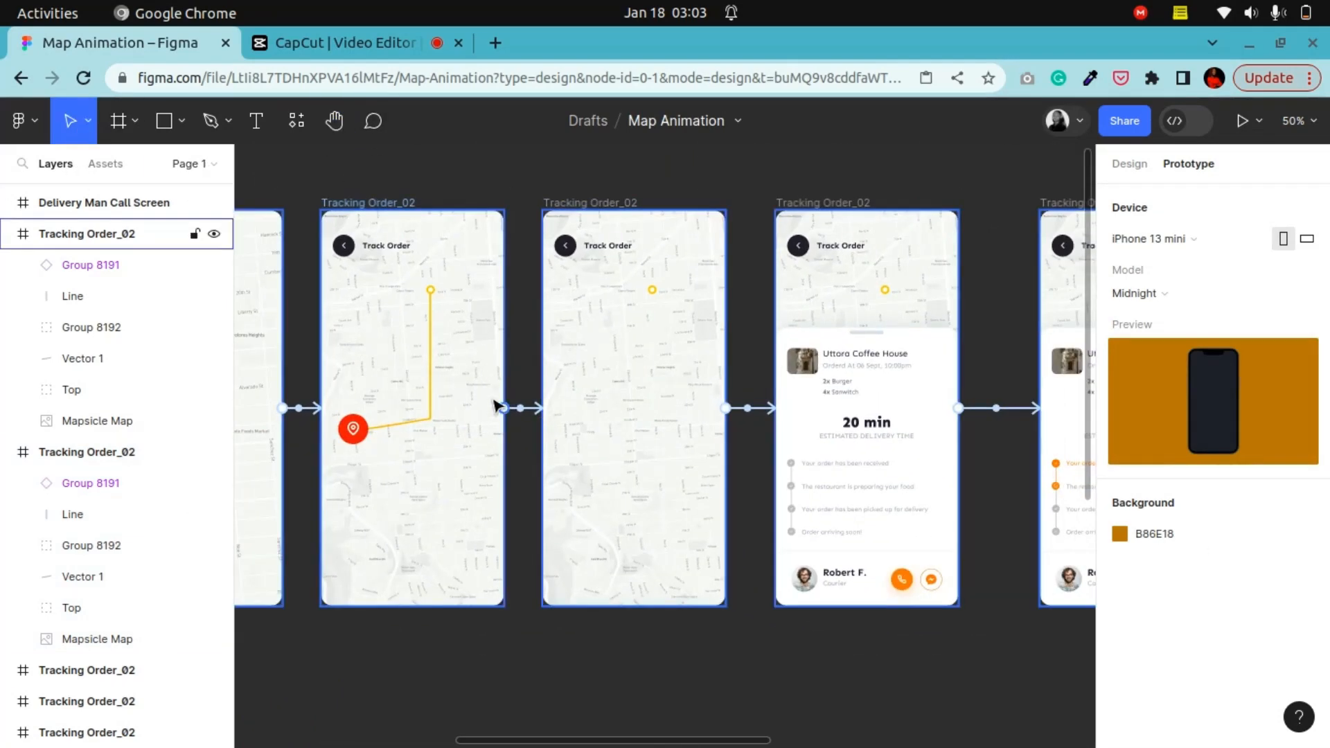
pyautogui.click(526, 408)
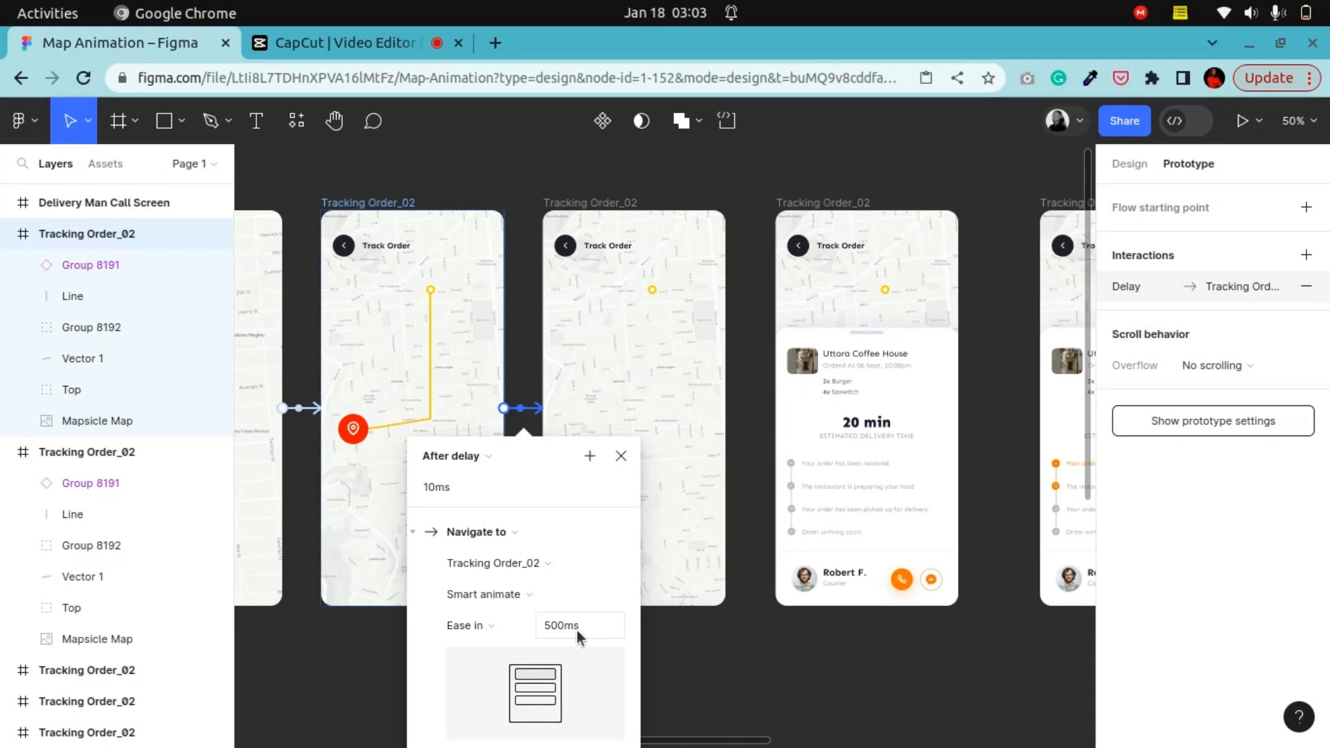
pyautogui.click(460, 488)
pyautogui.click(651, 192)
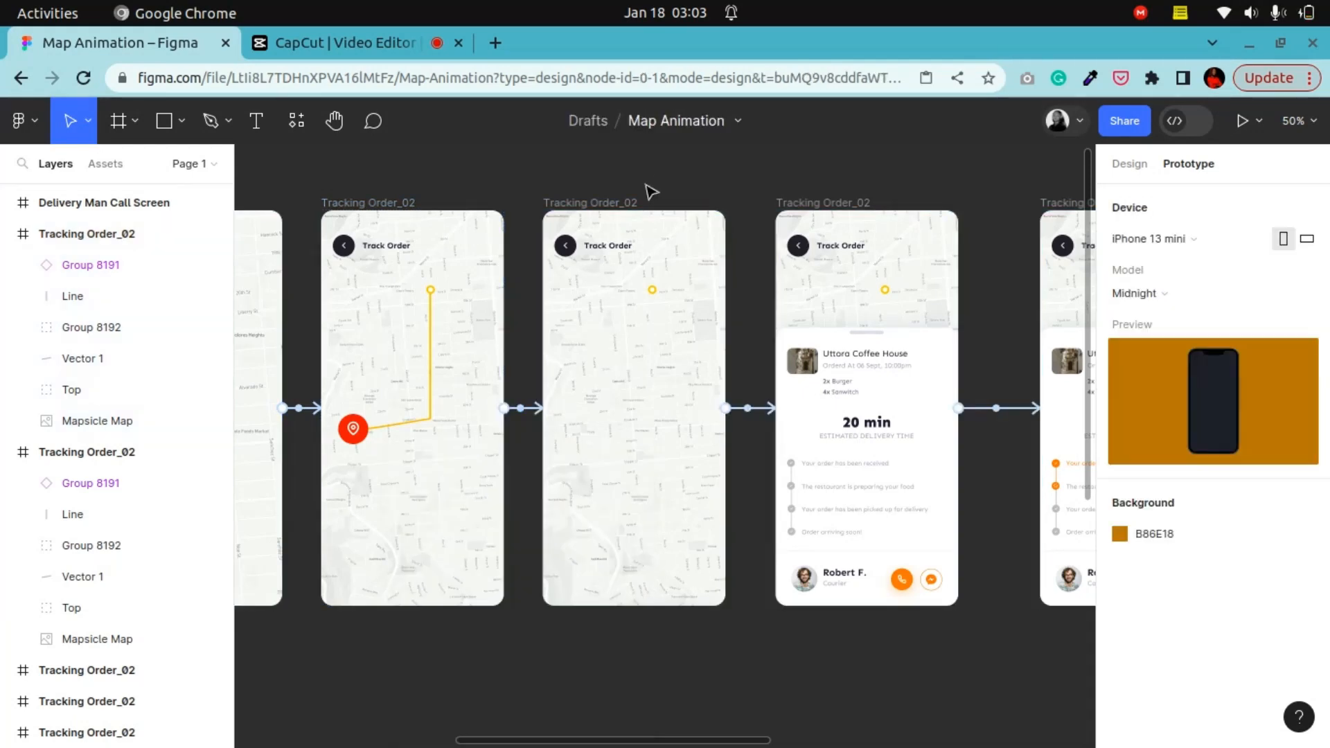
# Step: Inspect the Mouse enter interaction from the plain map frame to the order-details frame and review its trigger options
pyautogui.click(549, 199)
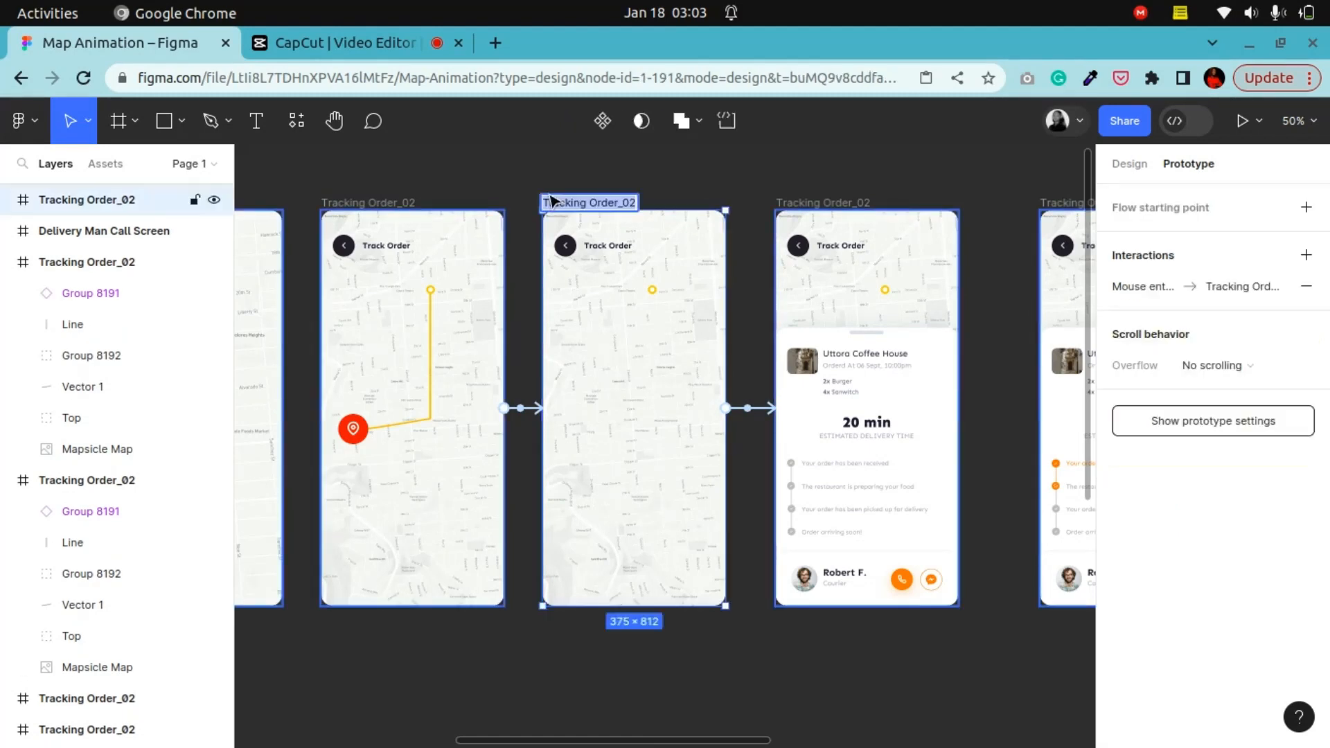
pyautogui.click(766, 413)
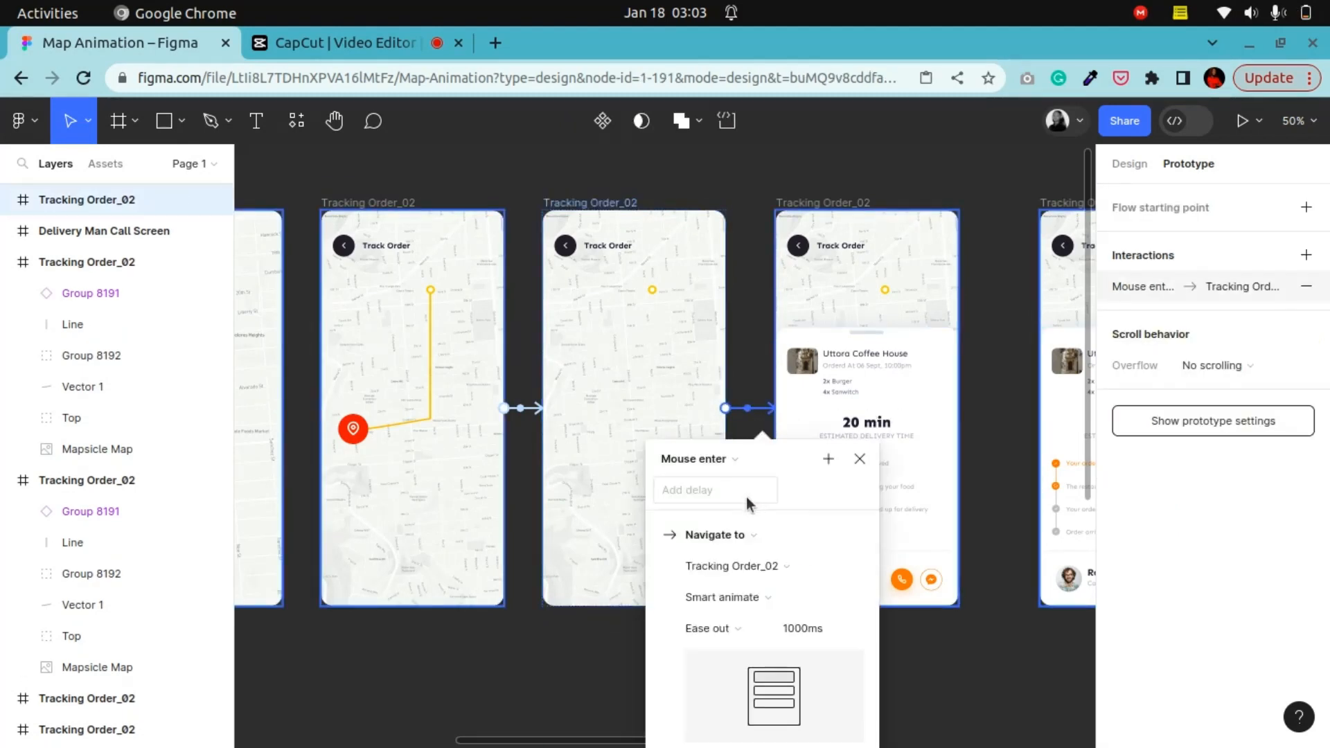
pyautogui.click(725, 464)
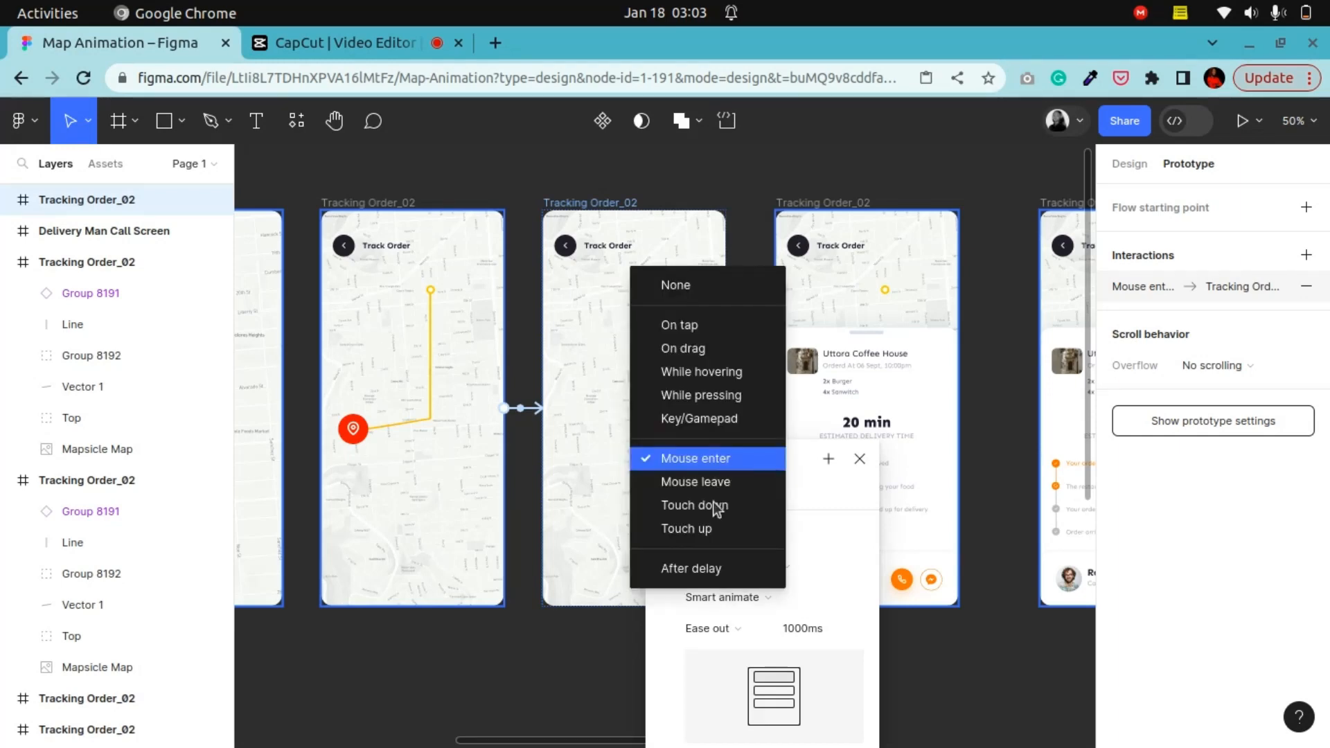
pyautogui.click(500, 673)
pyautogui.click(603, 656)
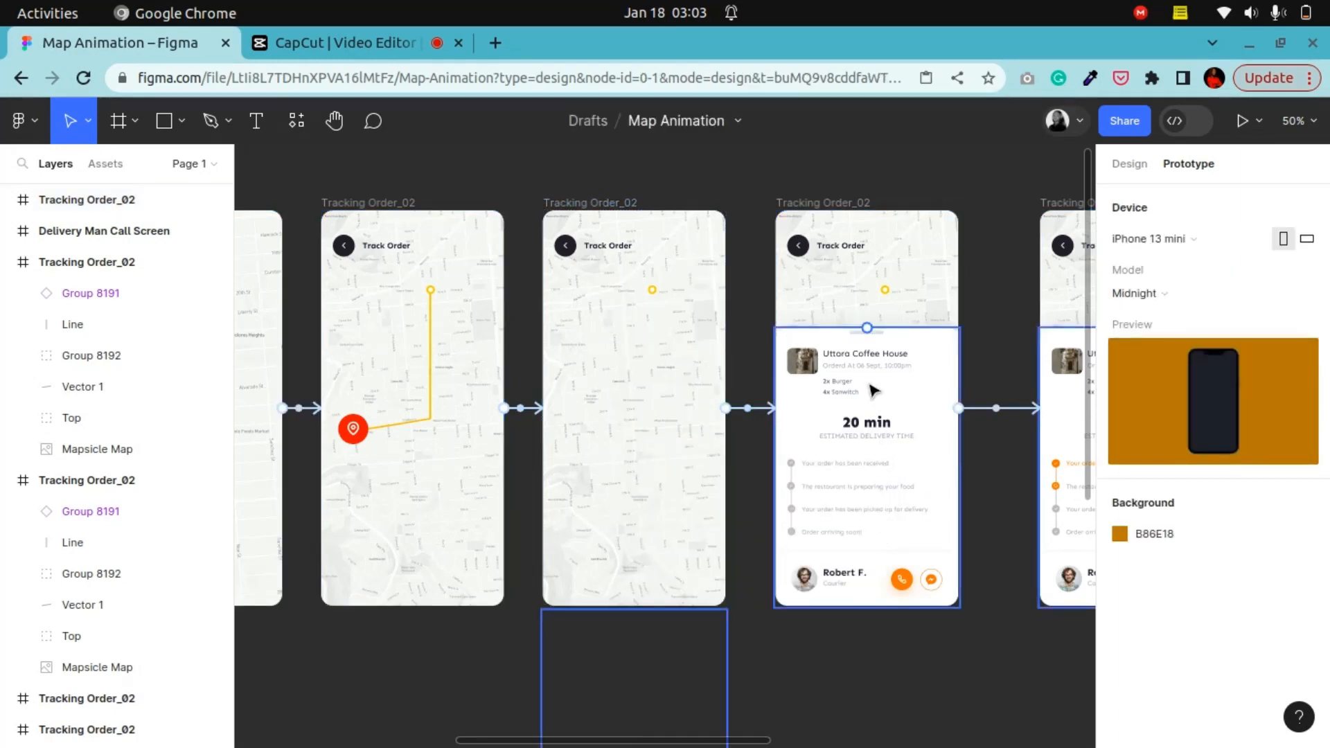
# Step: Select the order-details tracking frame and its Card group to review the card's layer properties
pyautogui.click(593, 204)
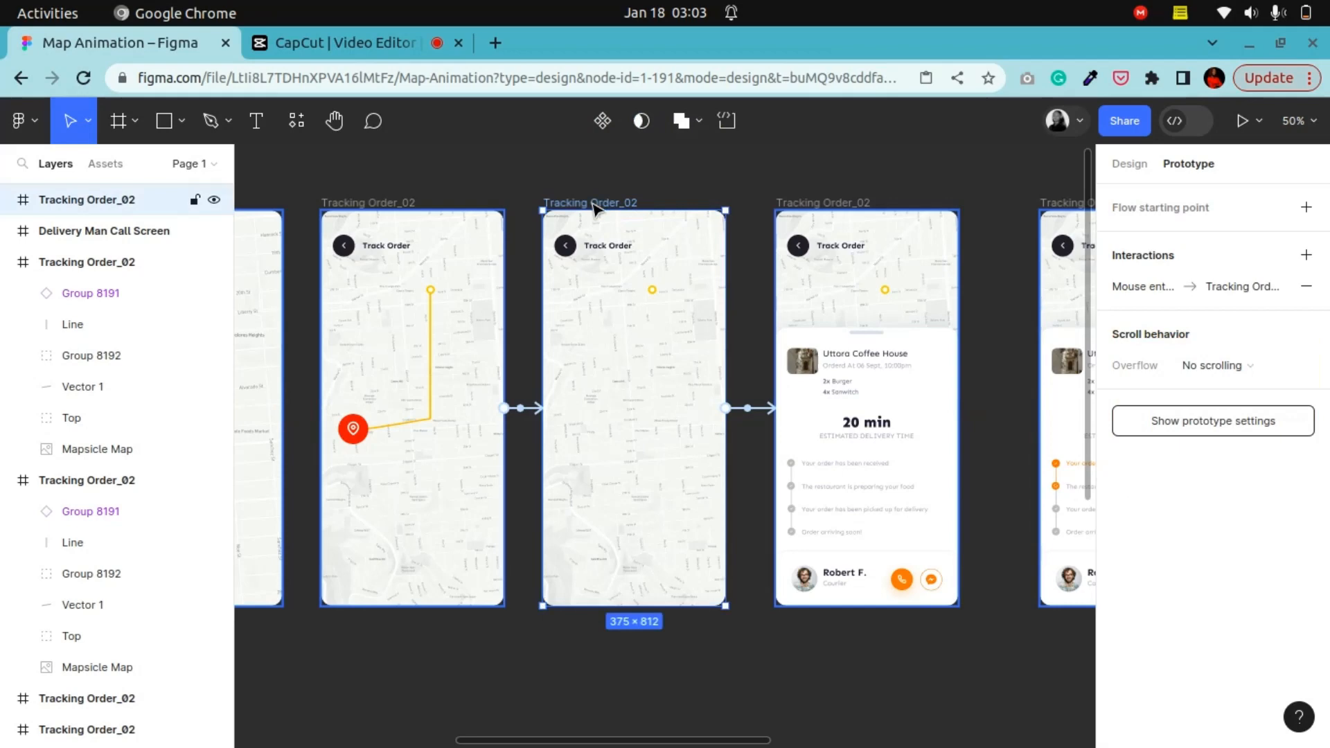
pyautogui.click(1123, 165)
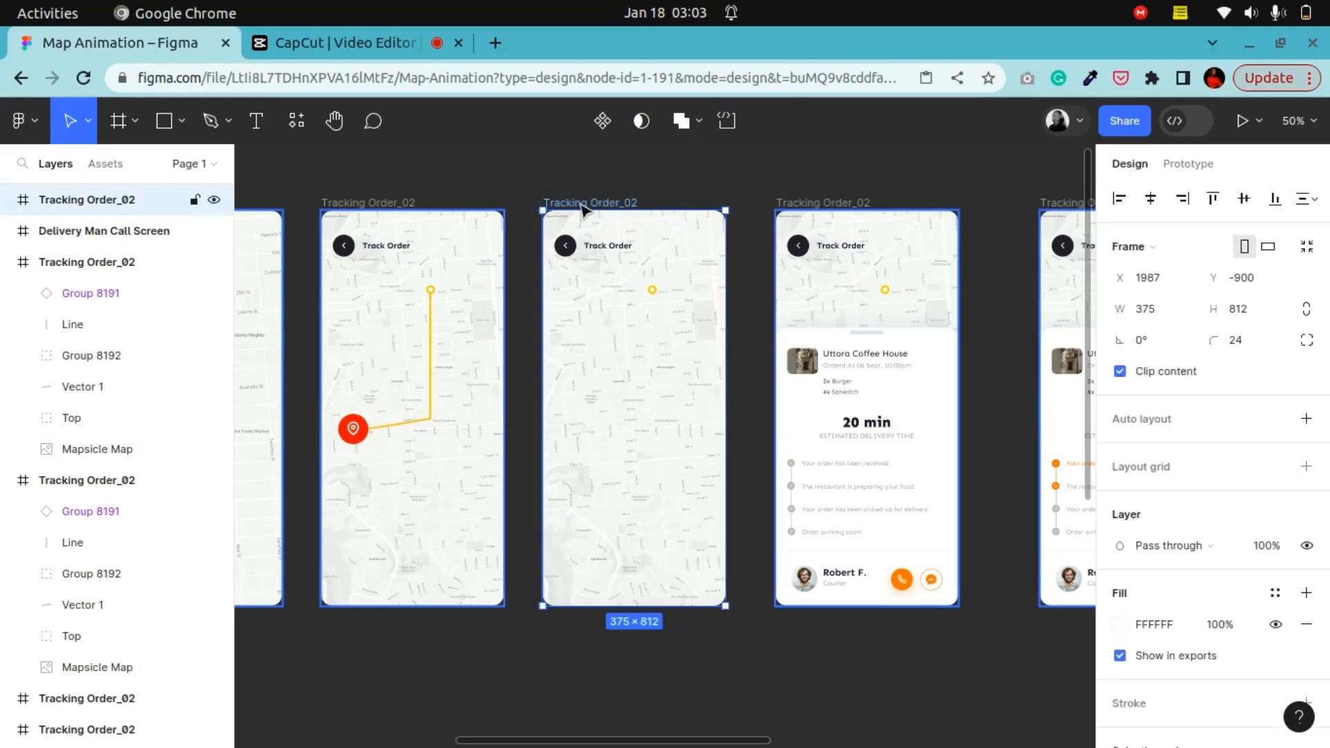
pyautogui.click(6, 263)
pyautogui.click(6, 293)
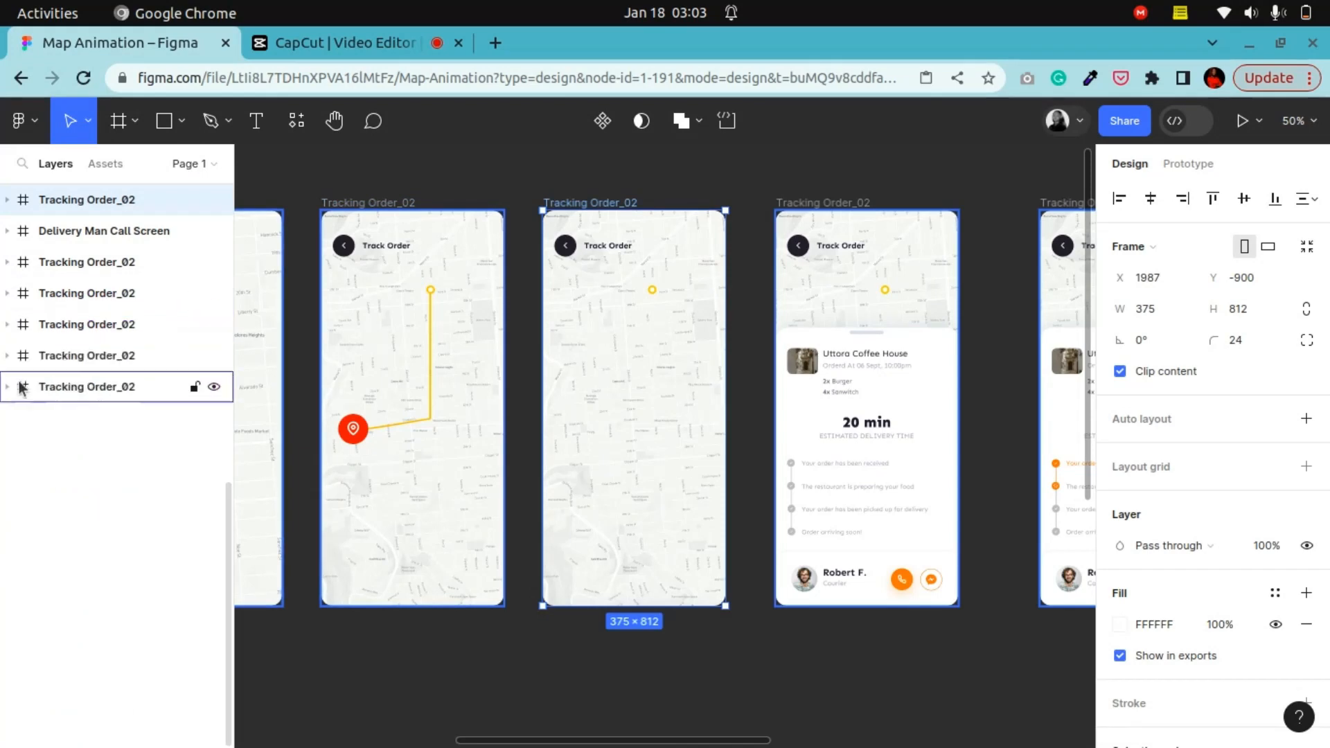
pyautogui.click(7, 199)
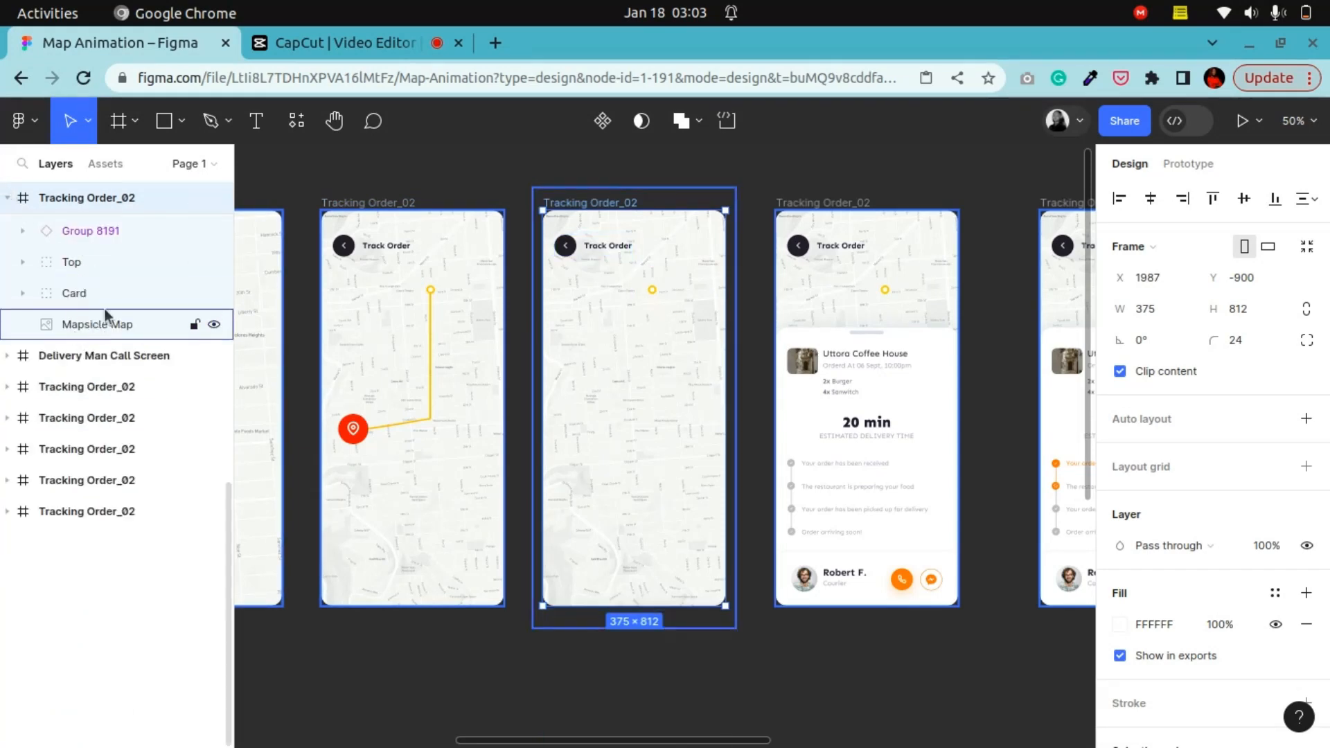
pyautogui.click(79, 296)
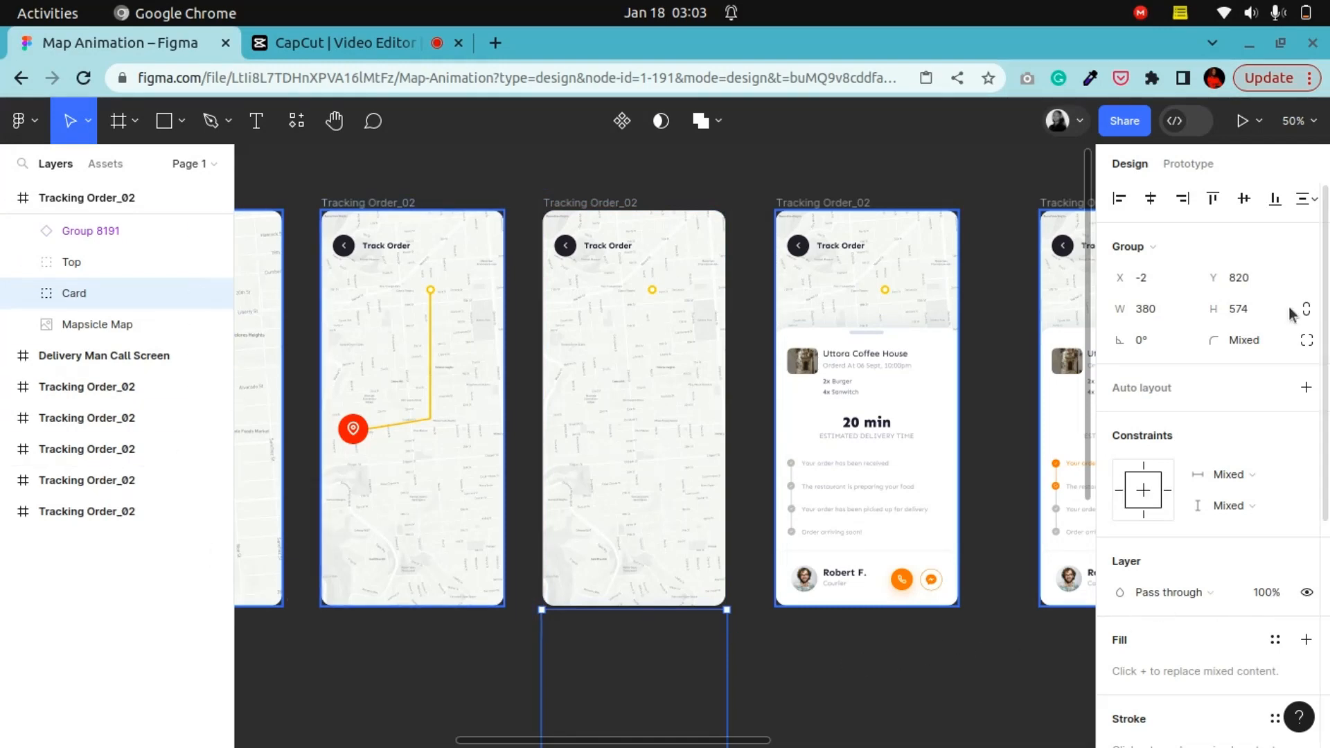
pyautogui.click(1273, 597)
# Step: Zoom in on the order card's delivery-status timeline and inspect the spinning loader icon beside the second status
pyautogui.scroll(-3, 1157, 466)
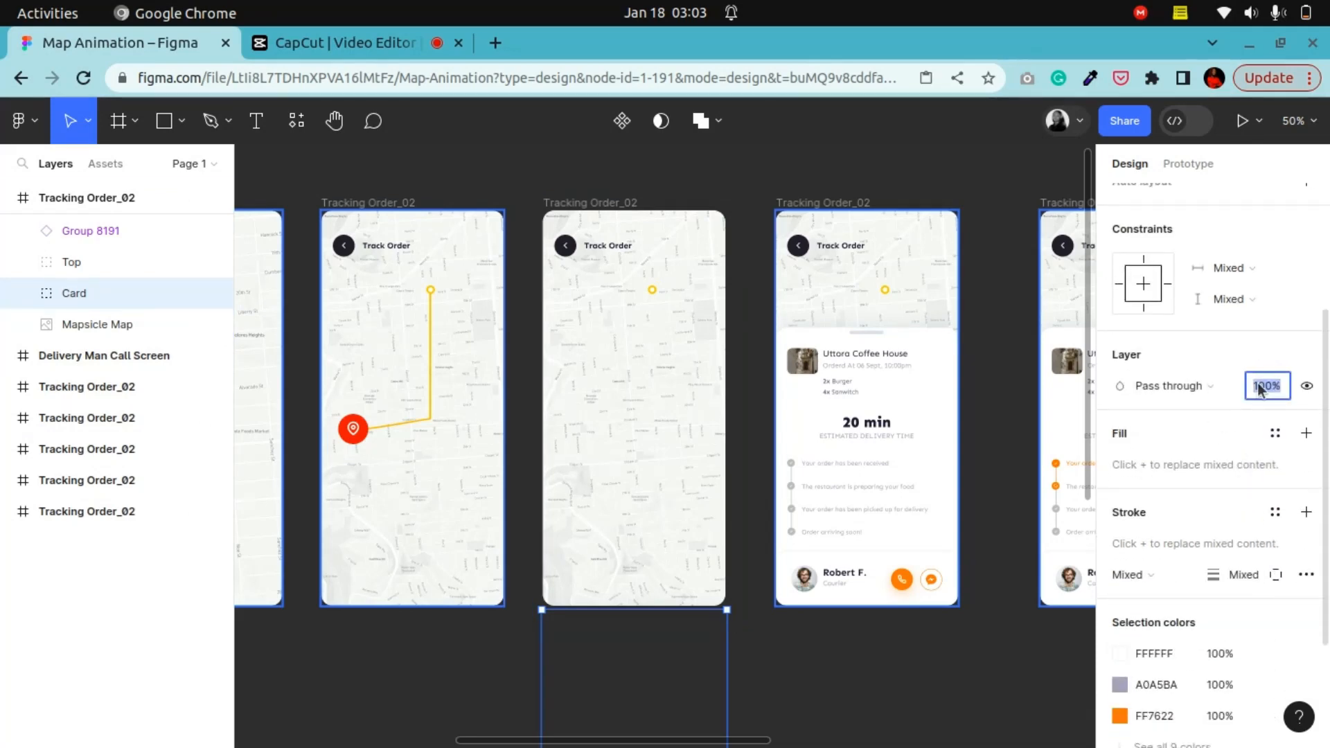
pyautogui.scroll(-3, 644, 633)
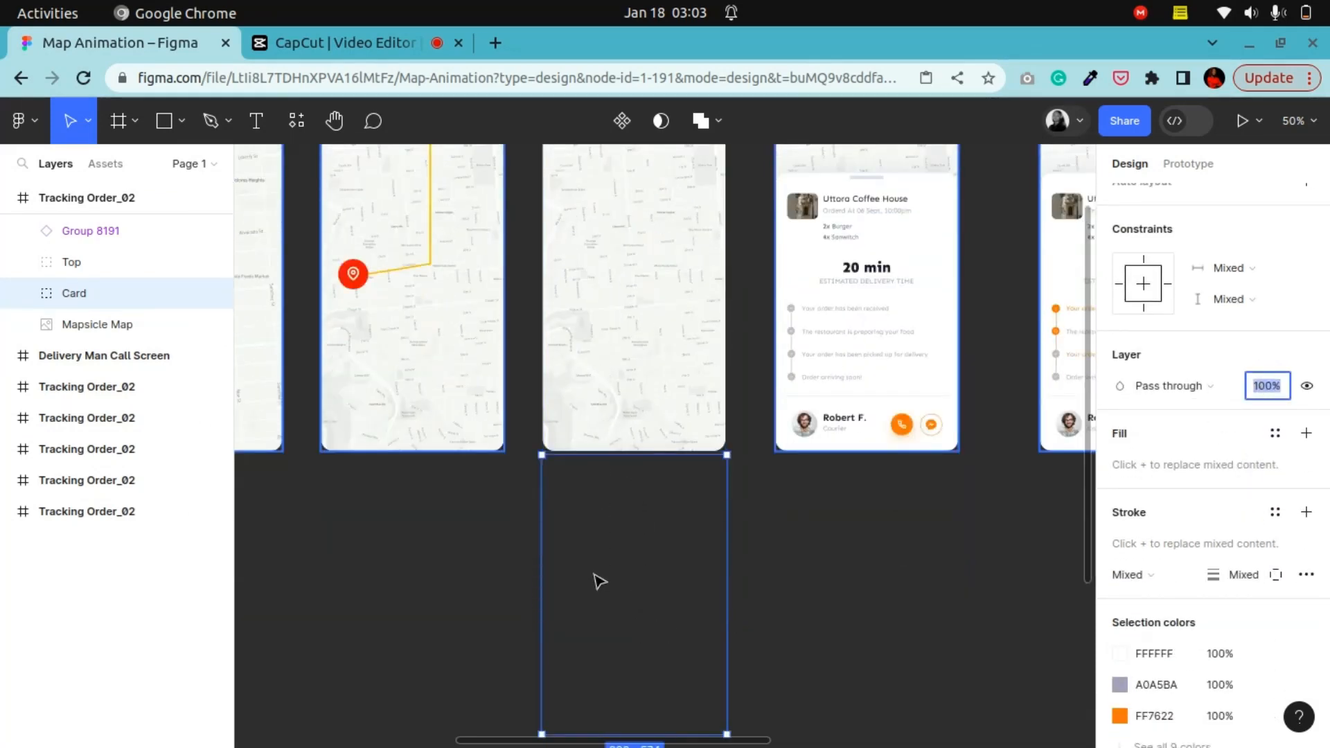
pyautogui.scroll(2, 606, 596)
pyautogui.scroll(-3, 608, 603)
pyautogui.scroll(4, 613, 602)
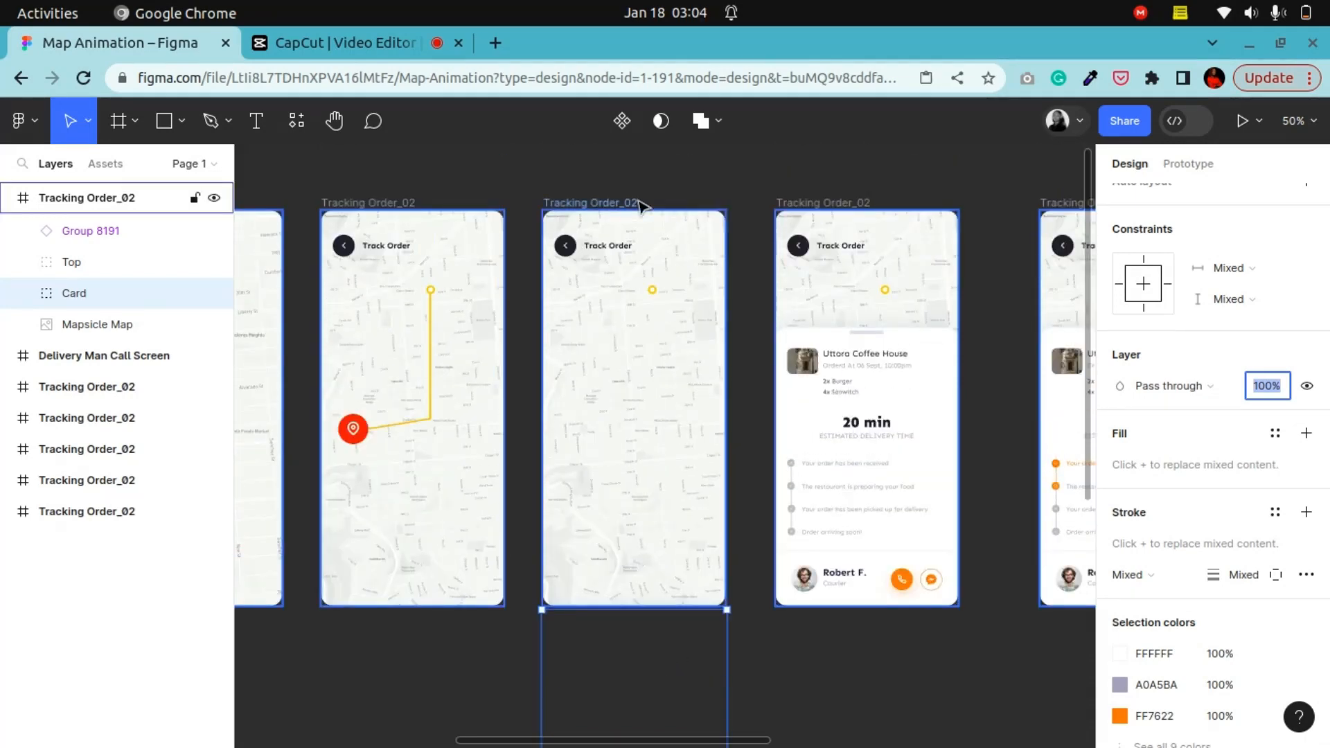
pyautogui.click(335, 120)
pyautogui.moveTo(802, 463); pyautogui.dragTo(497, 455)
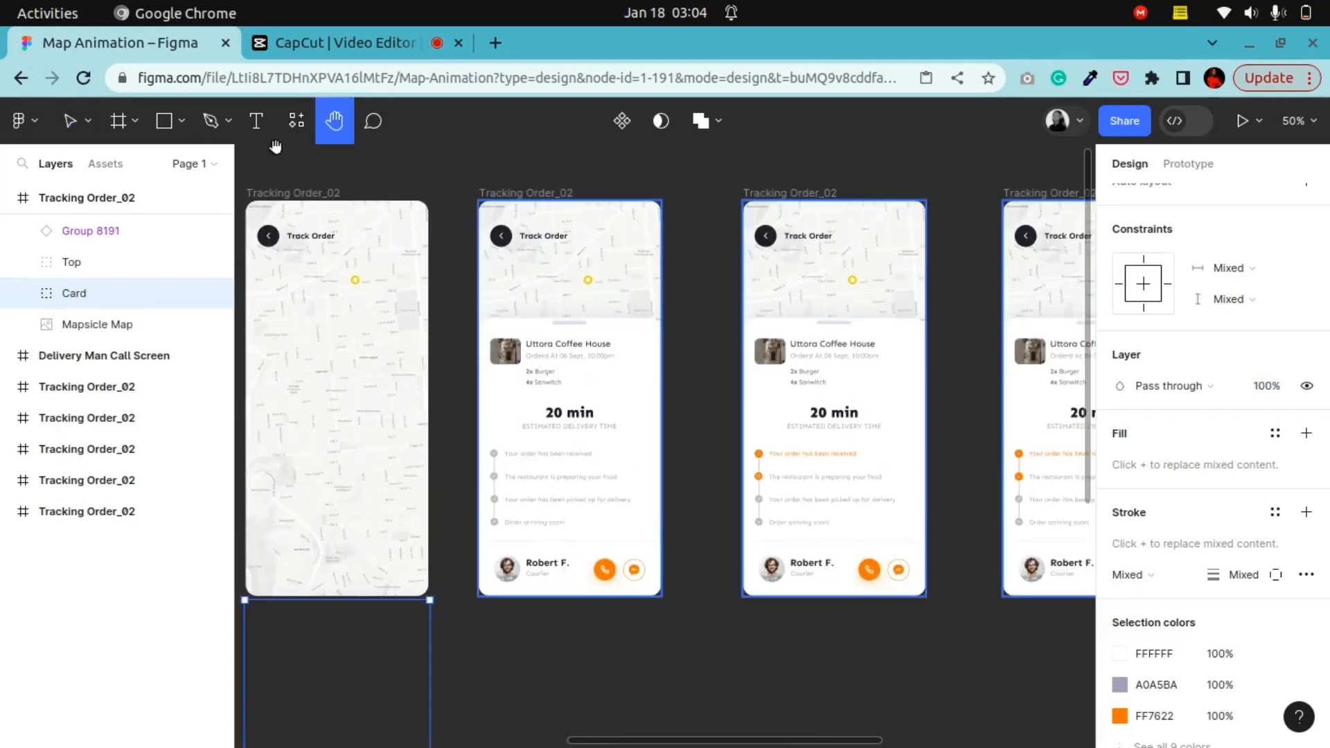
pyautogui.click(70, 120)
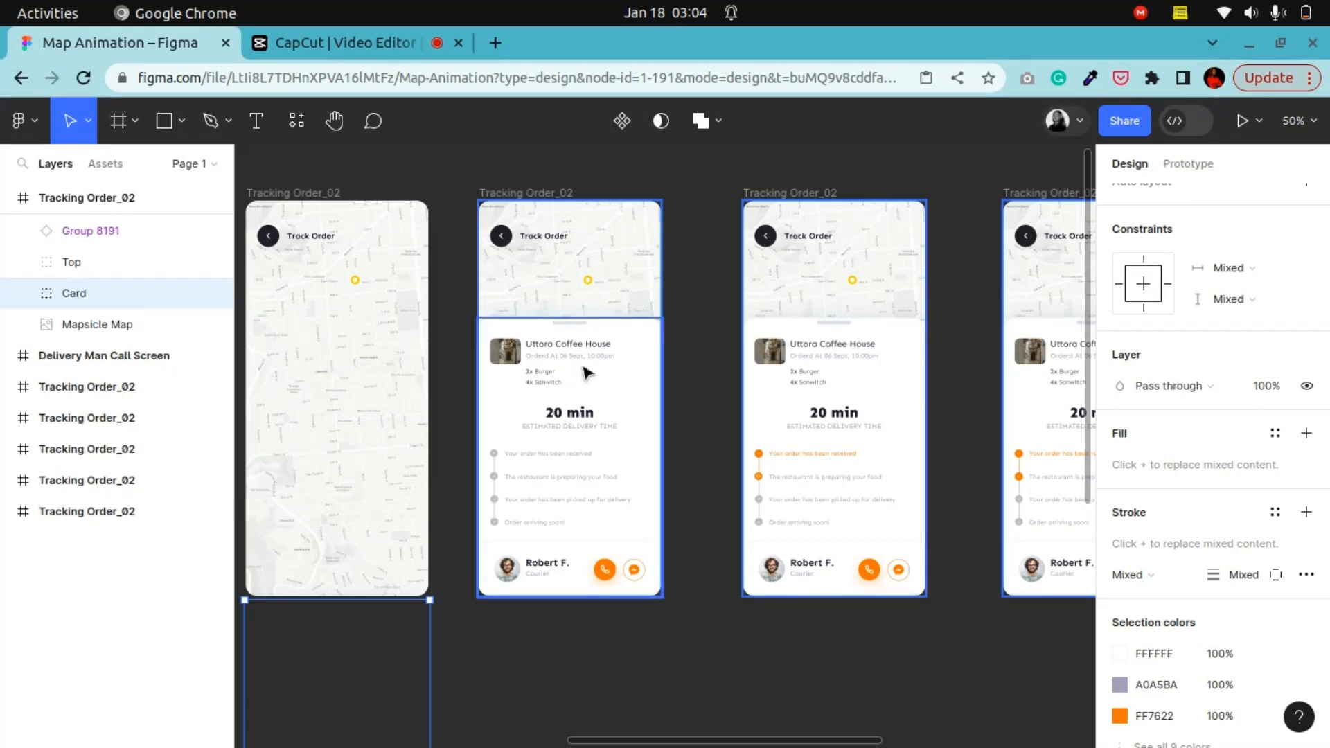
pyautogui.hotkey('shift', '0')
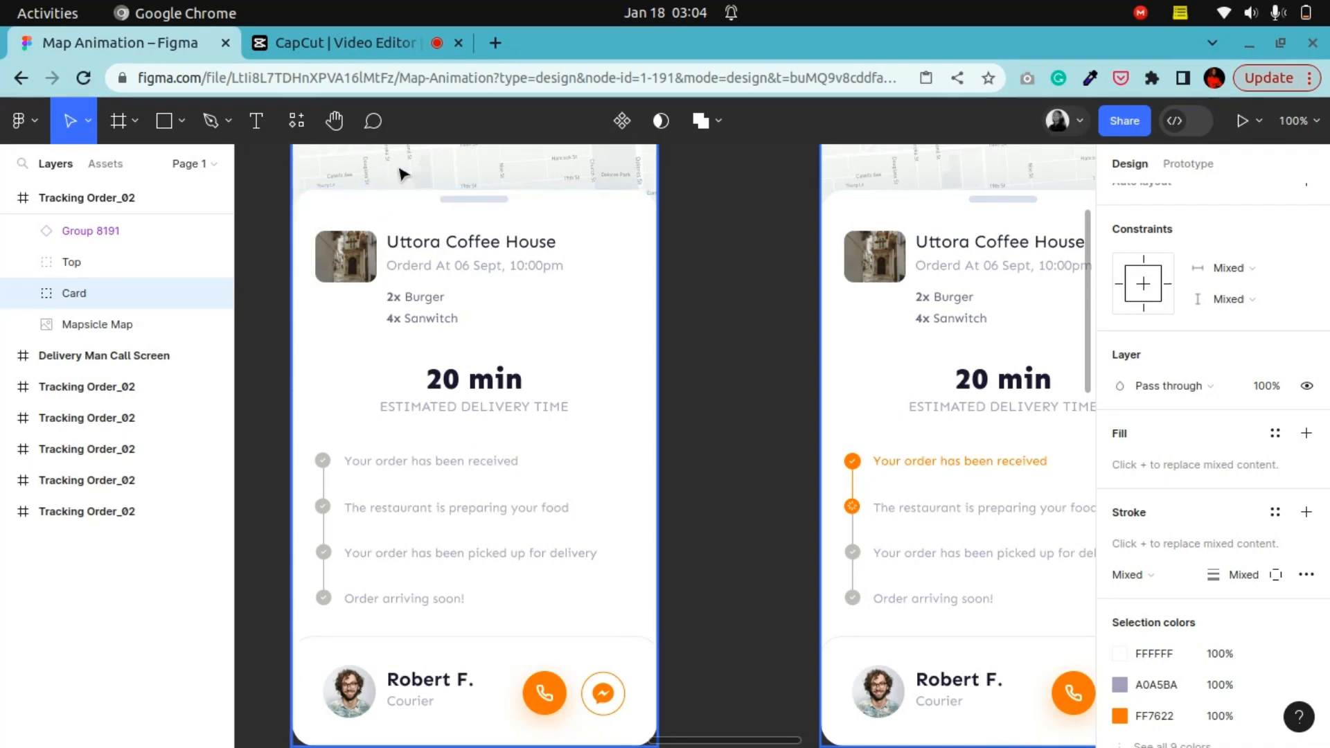
pyautogui.click(335, 120)
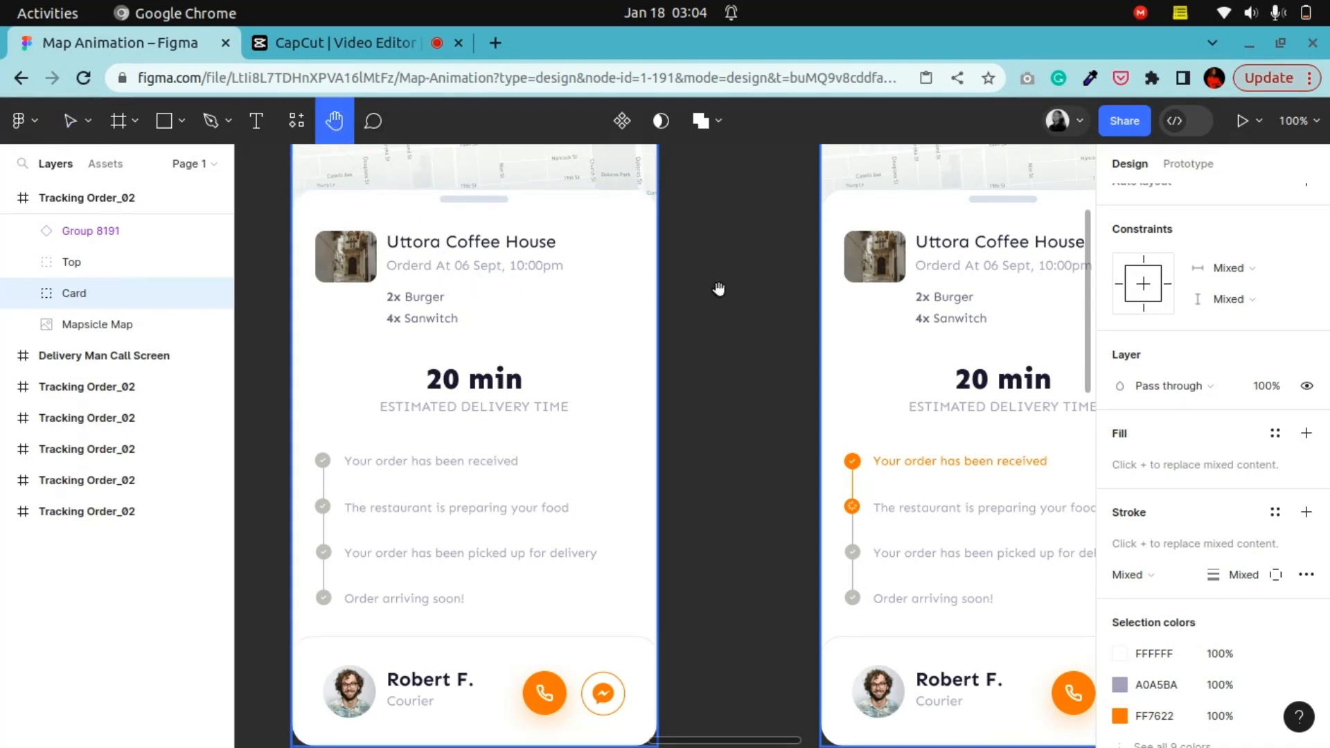
pyautogui.moveTo(781, 295); pyautogui.dragTo(460, 339)
pyautogui.moveTo(487, 401); pyautogui.dragTo(506, 307)
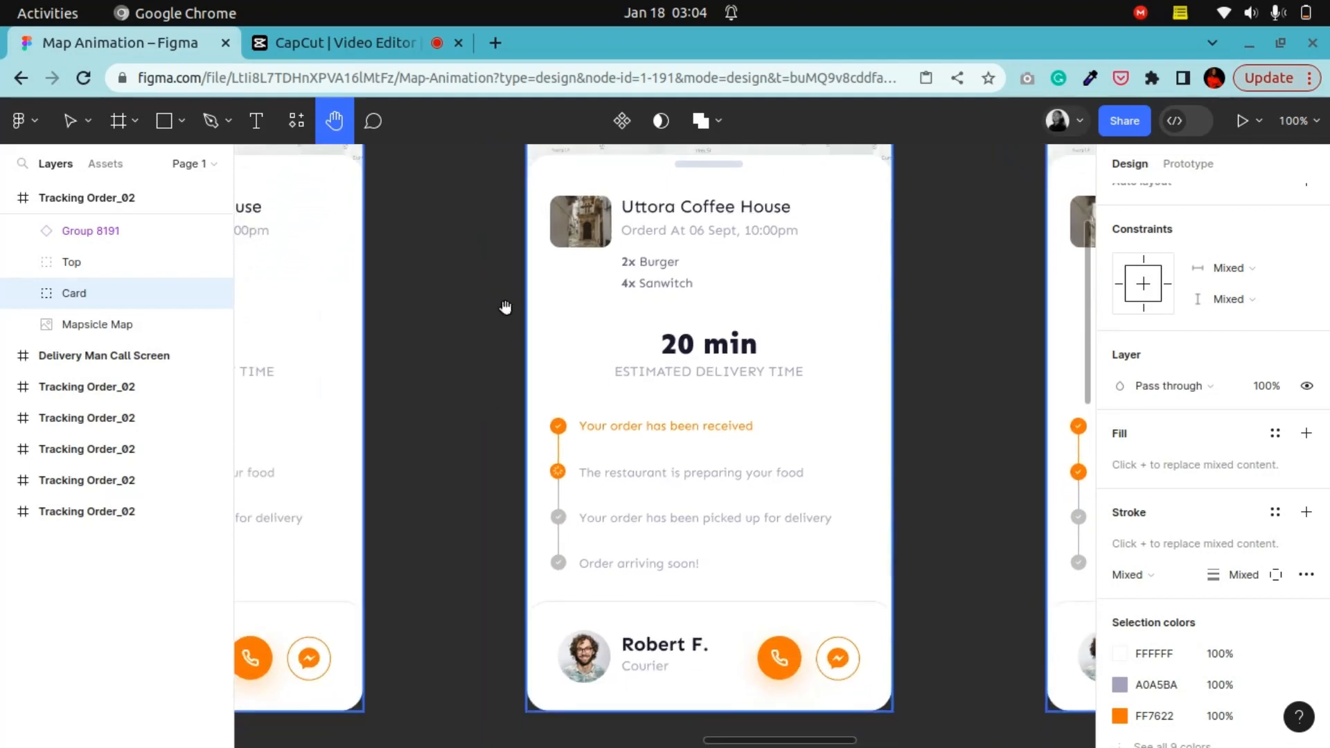
pyautogui.hotkey('ctrl', '-')
pyautogui.hotkey('ctrl', '-')
pyautogui.hotkey('ctrl', '+')
pyautogui.hotkey('ctrl', '+')
pyautogui.hotkey('ctrl', '+')
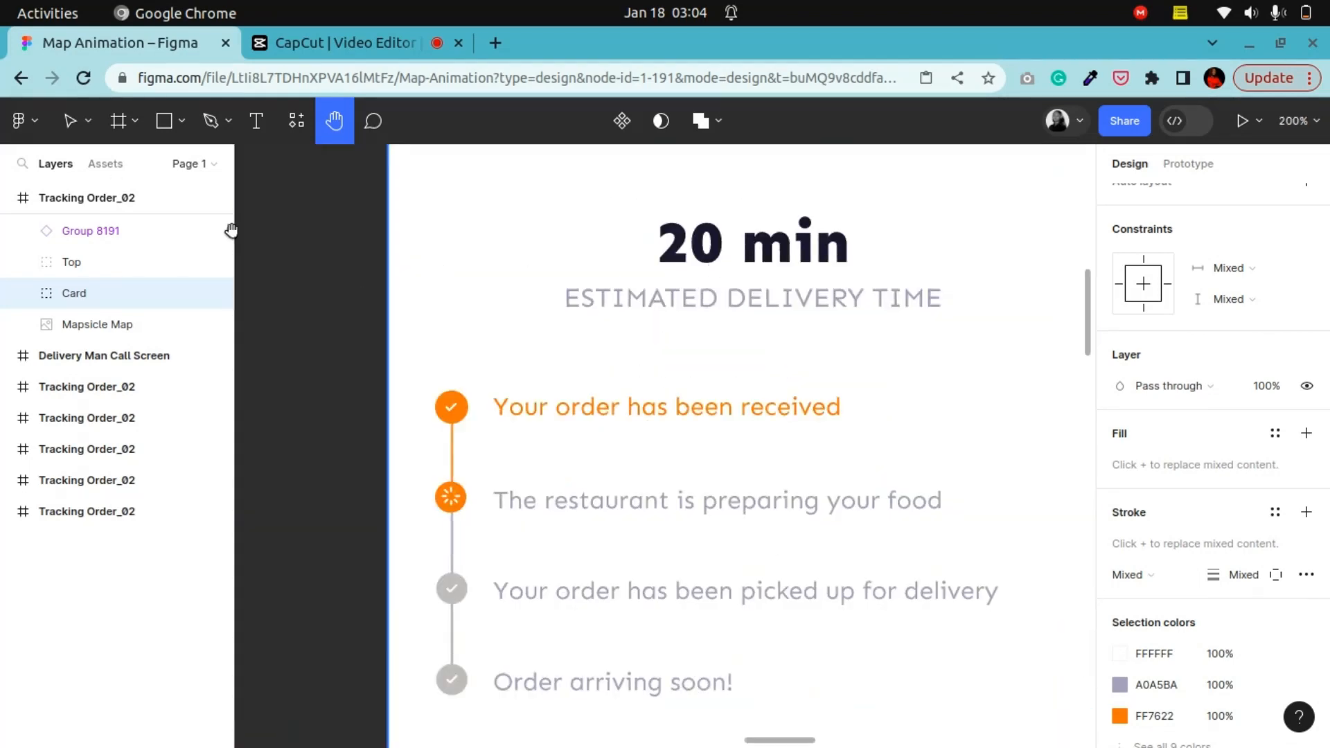
pyautogui.click(69, 120)
pyautogui.keyDown('ctrl'); pyautogui.click(450, 498); pyautogui.keyUp('ctrl')
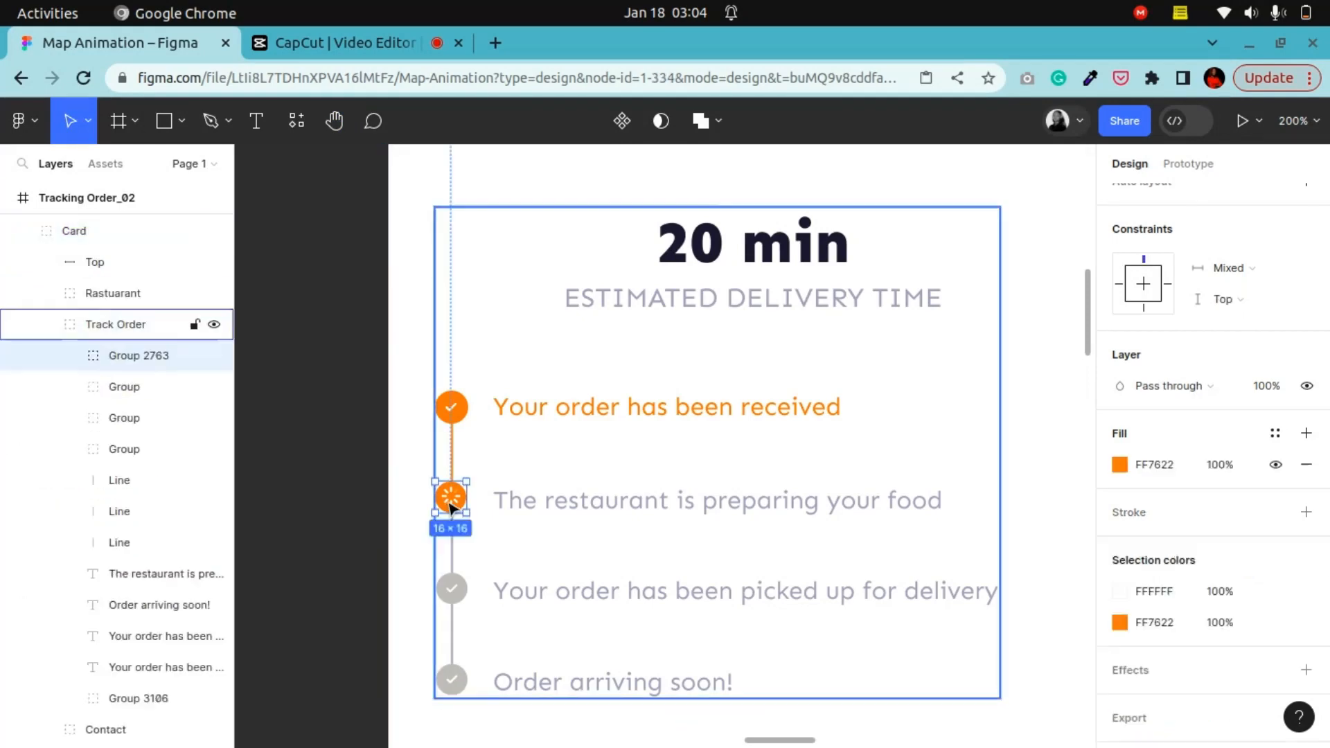
pyautogui.click(340, 354)
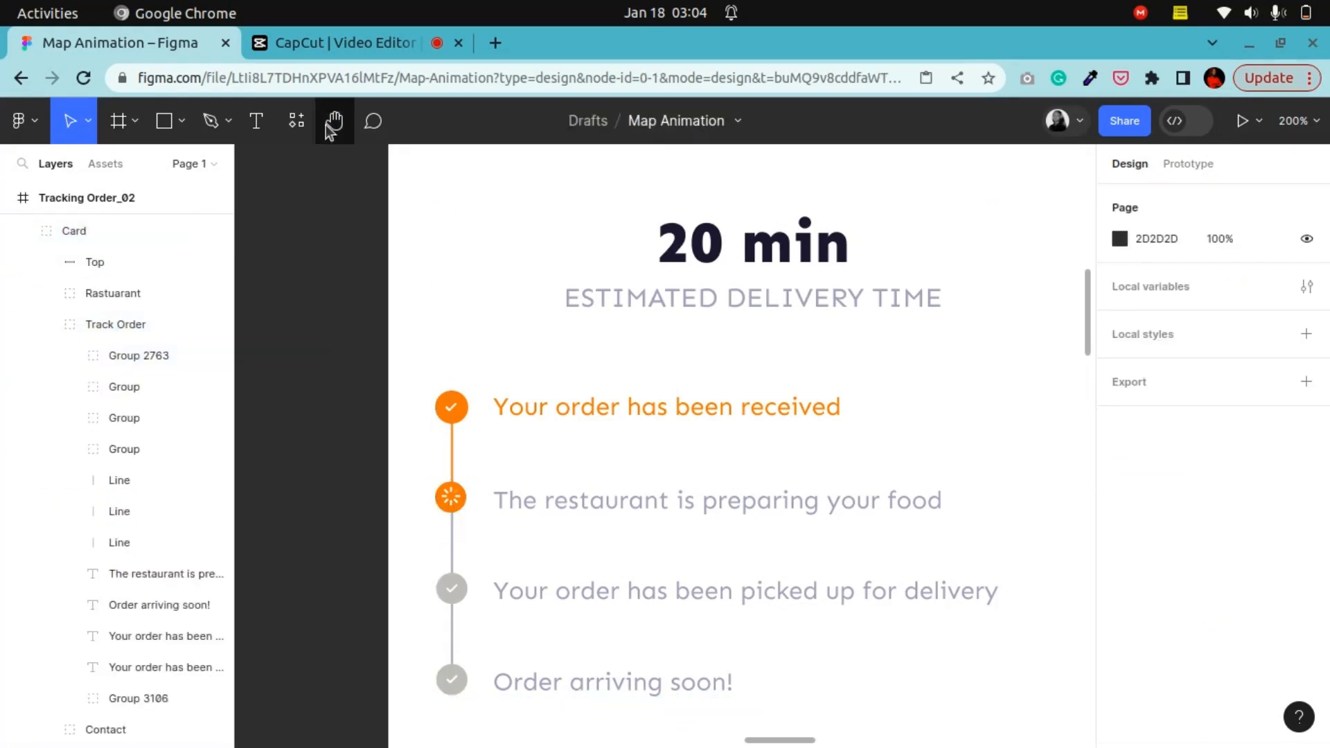
# Step: Navigate the canvas to the loader and marker component sets beside the plain map frame and zoom in on the loader variants
pyautogui.click(334, 120)
pyautogui.moveTo(416, 516); pyautogui.dragTo(907, 397)
pyautogui.scroll(-6, 907, 396)
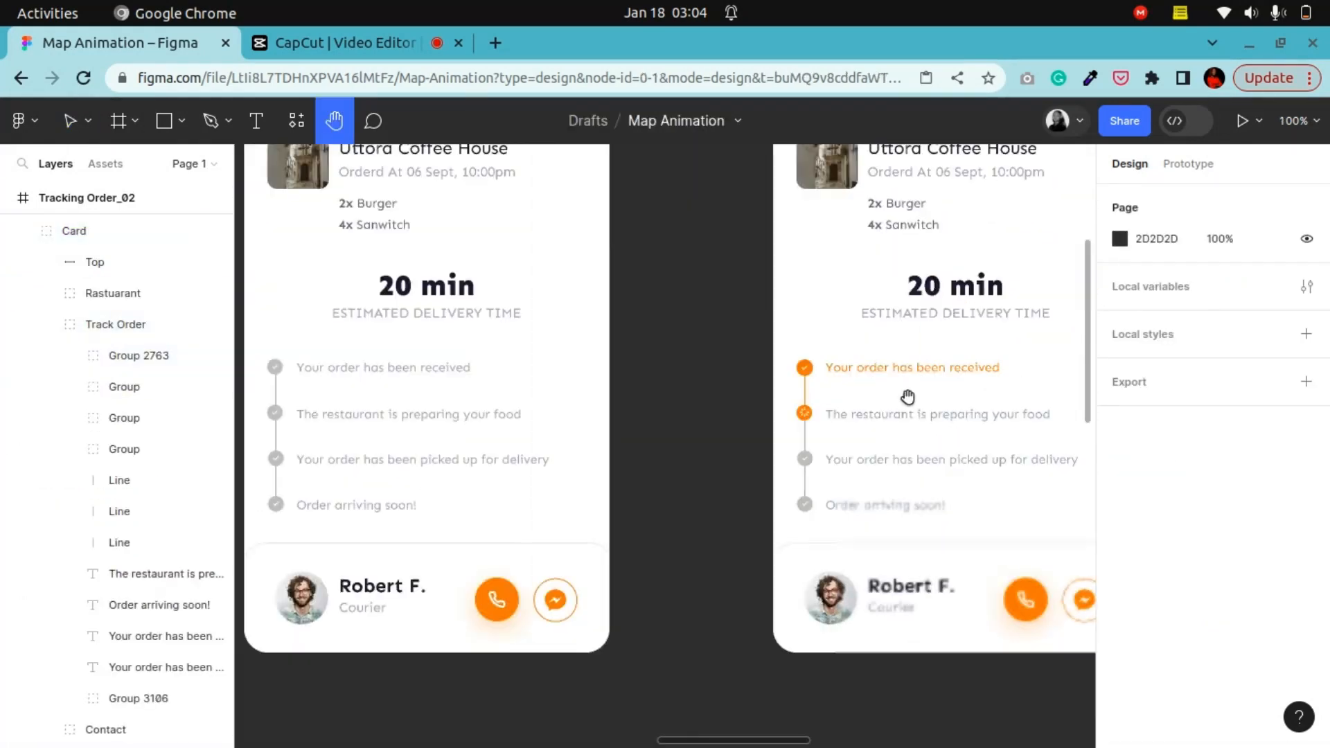
pyautogui.moveTo(561, 572); pyautogui.dragTo(926, 375)
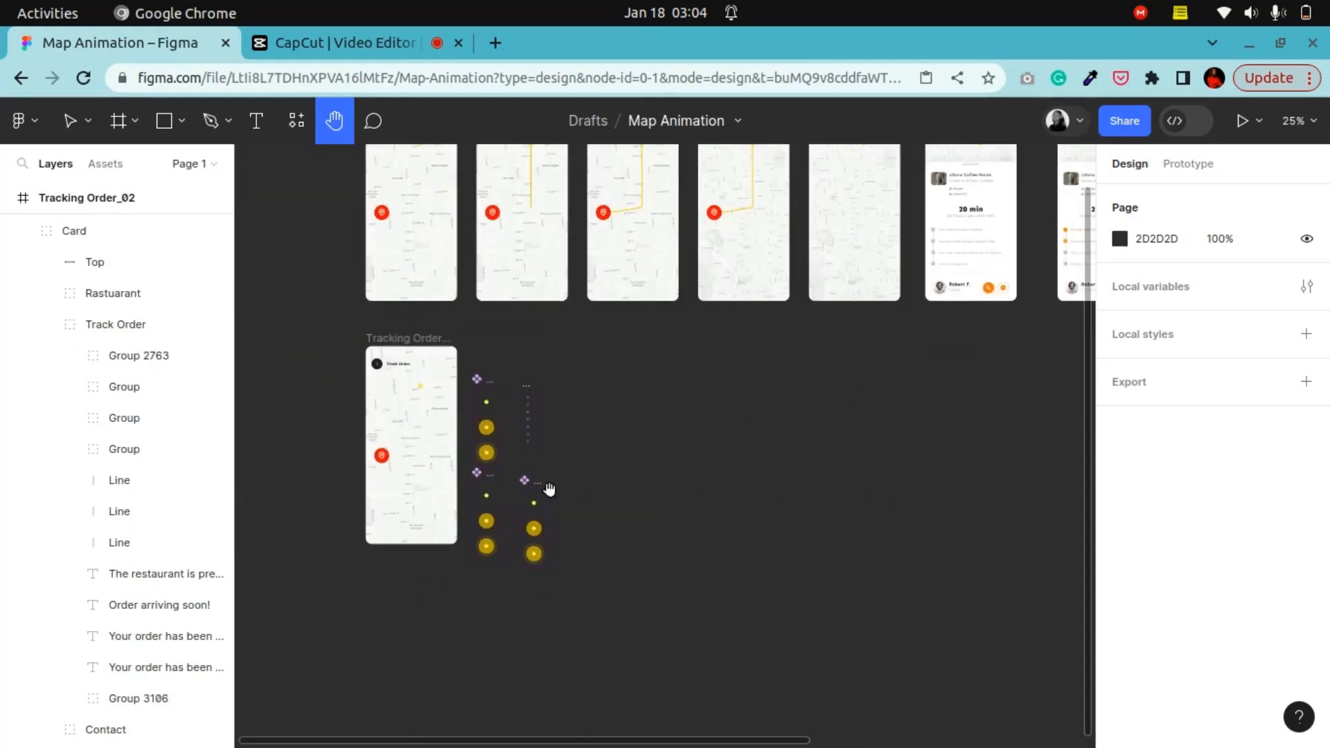
pyautogui.moveTo(468, 477); pyautogui.dragTo(667, 439)
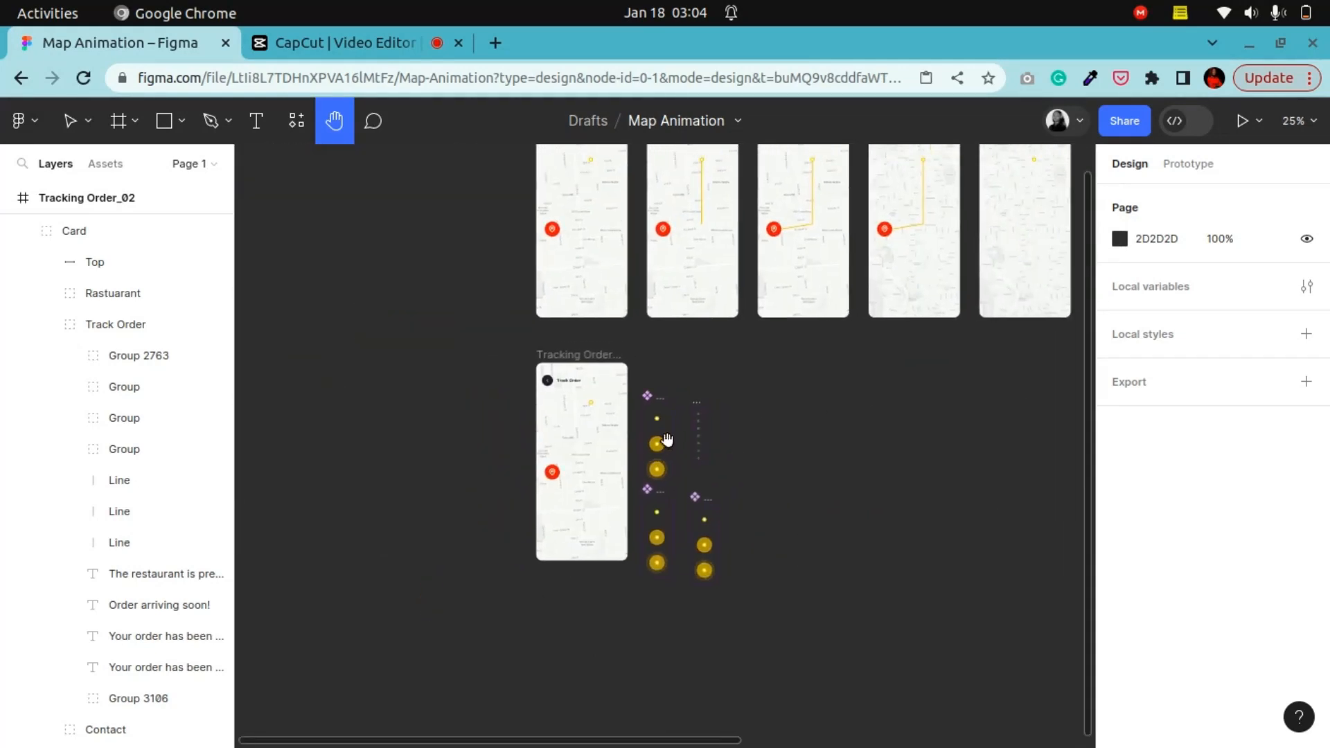
pyautogui.scroll(6, 667, 439)
pyautogui.moveTo(888, 444); pyautogui.dragTo(596, 656)
pyautogui.press('+')
pyautogui.press('+')
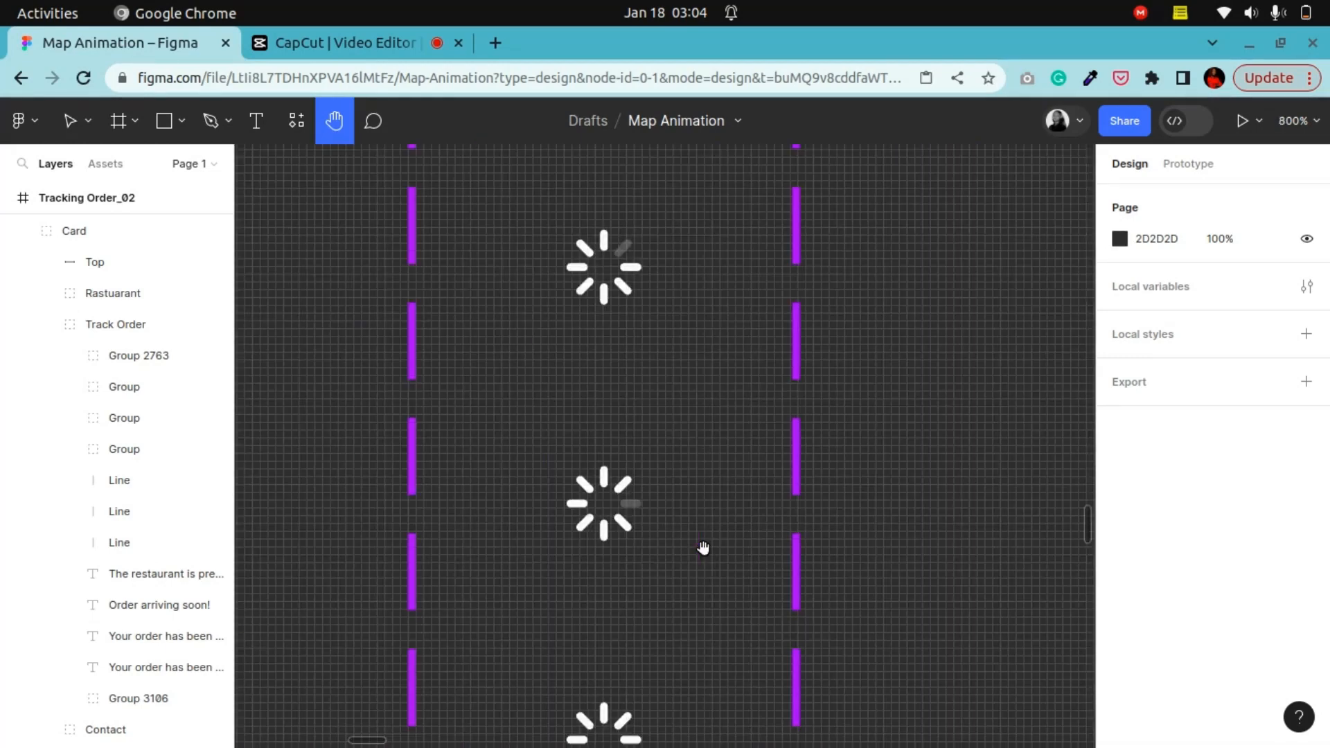
pyautogui.scroll(3, 436, 609)
pyautogui.scroll(-3, 554, 436)
pyautogui.moveTo(564, 430); pyautogui.dragTo(943, 416)
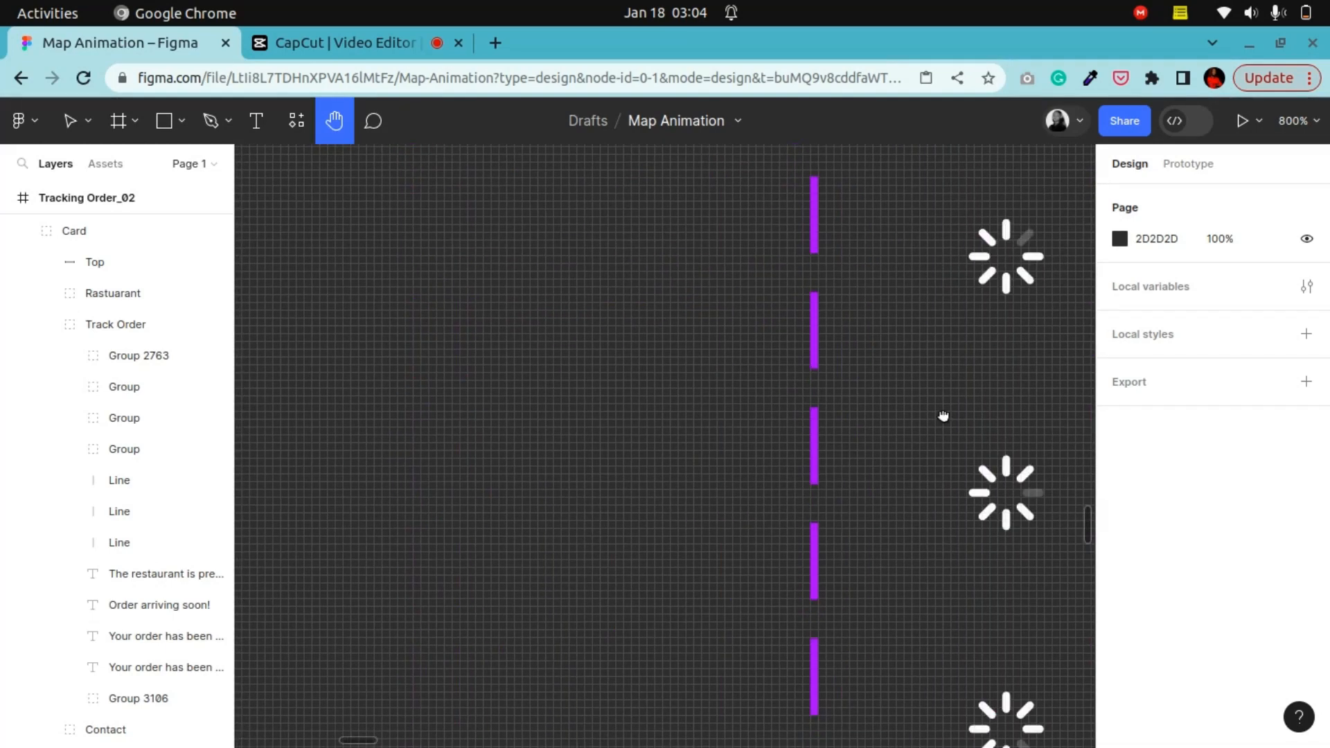
pyautogui.moveTo(504, 415); pyautogui.dragTo(892, 415)
pyautogui.press('-')
pyautogui.press('-')
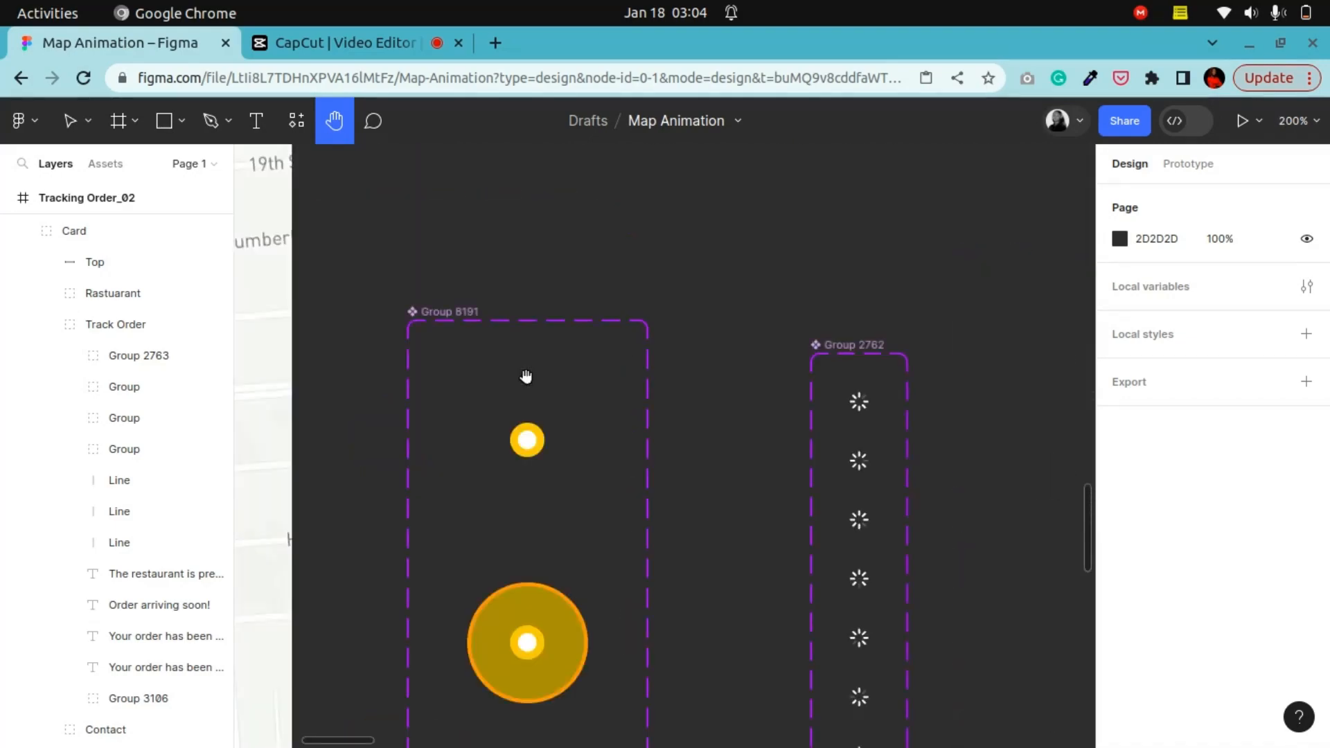
pyautogui.scroll(-3, 425, 472)
pyautogui.scroll(4, 725, 443)
pyautogui.hscroll(2, 724, 443)
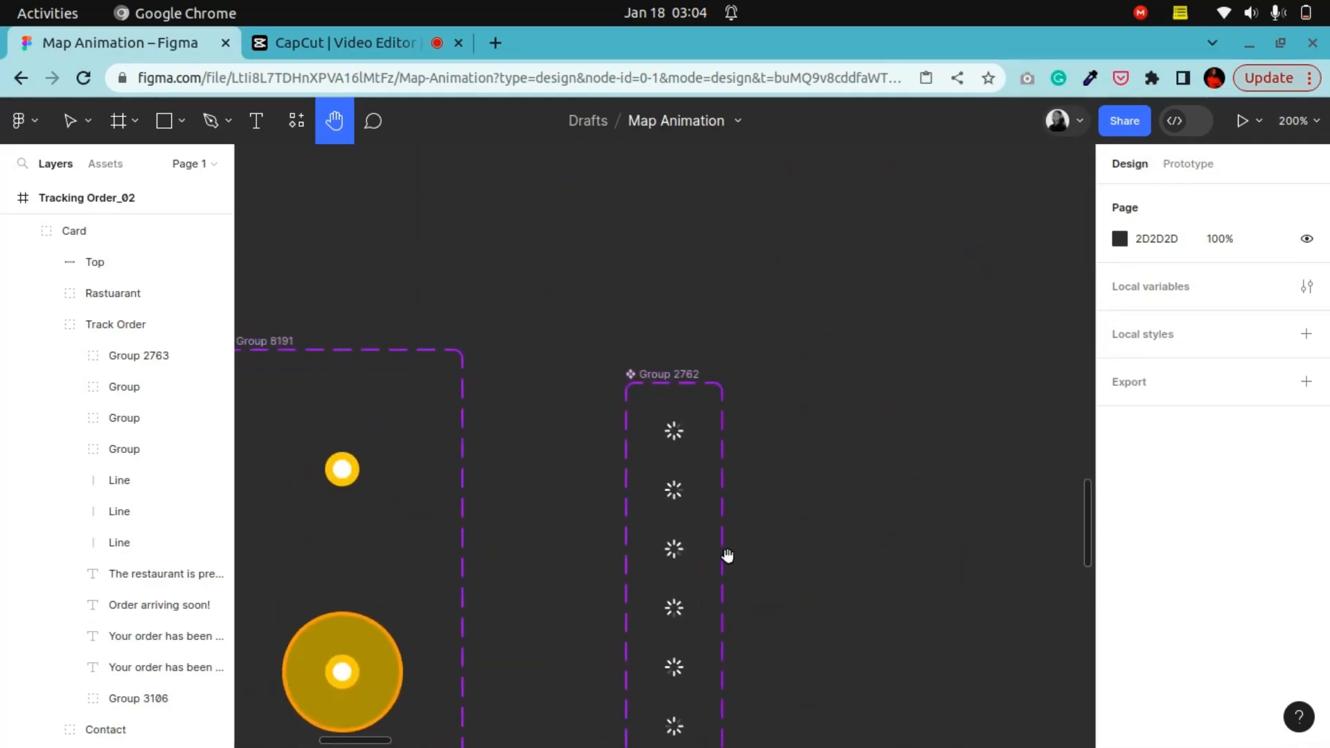
pyautogui.press('+')
pyautogui.press('+')
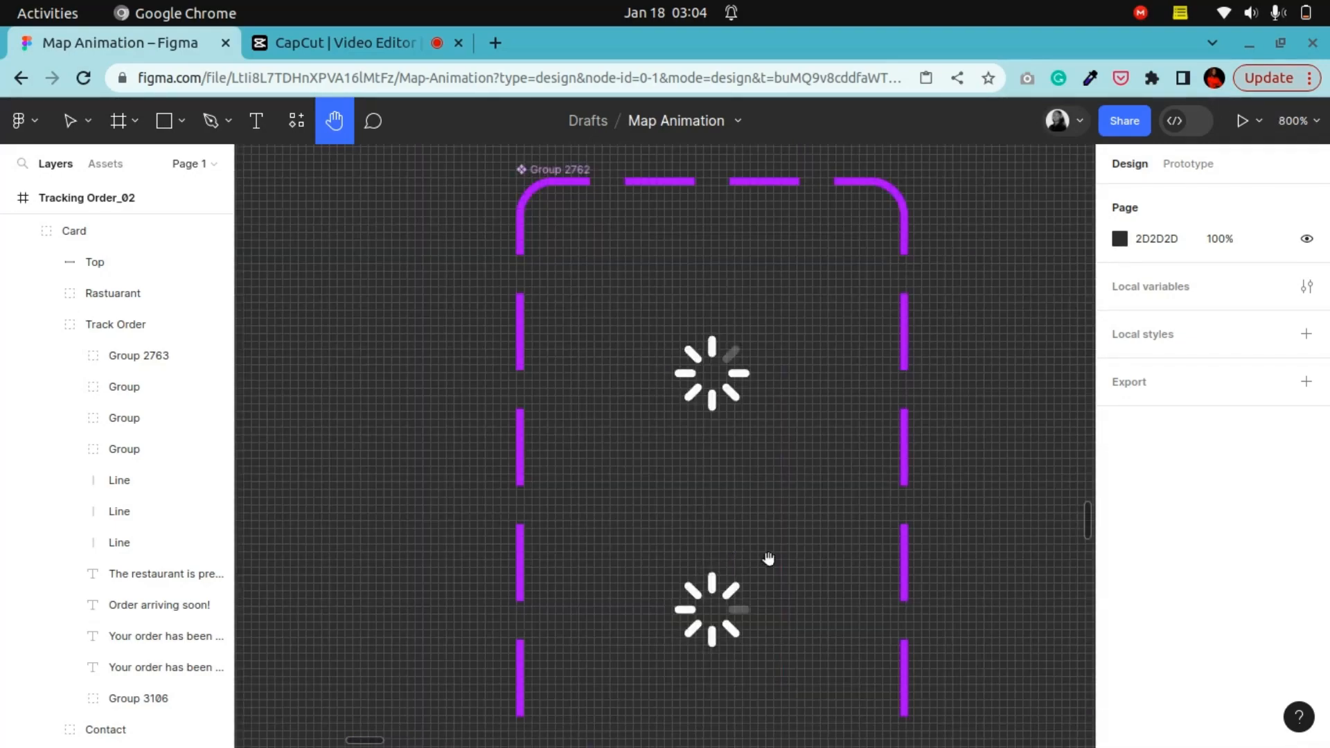
# Step: Inspect the loader component's Default and Variant2 vector strokes and their layer opacity, then zoom back out
pyautogui.click(73, 122)
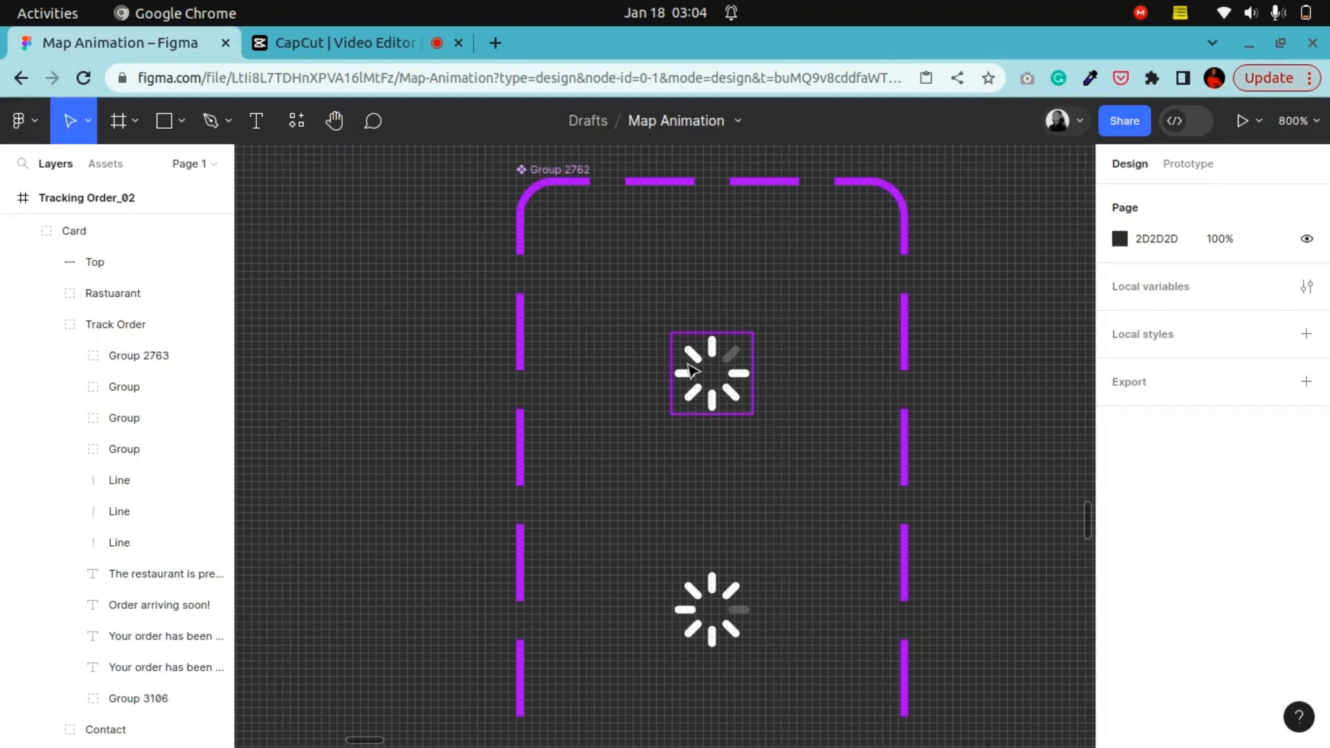
pyautogui.click(692, 370)
pyautogui.doubleClick(741, 371)
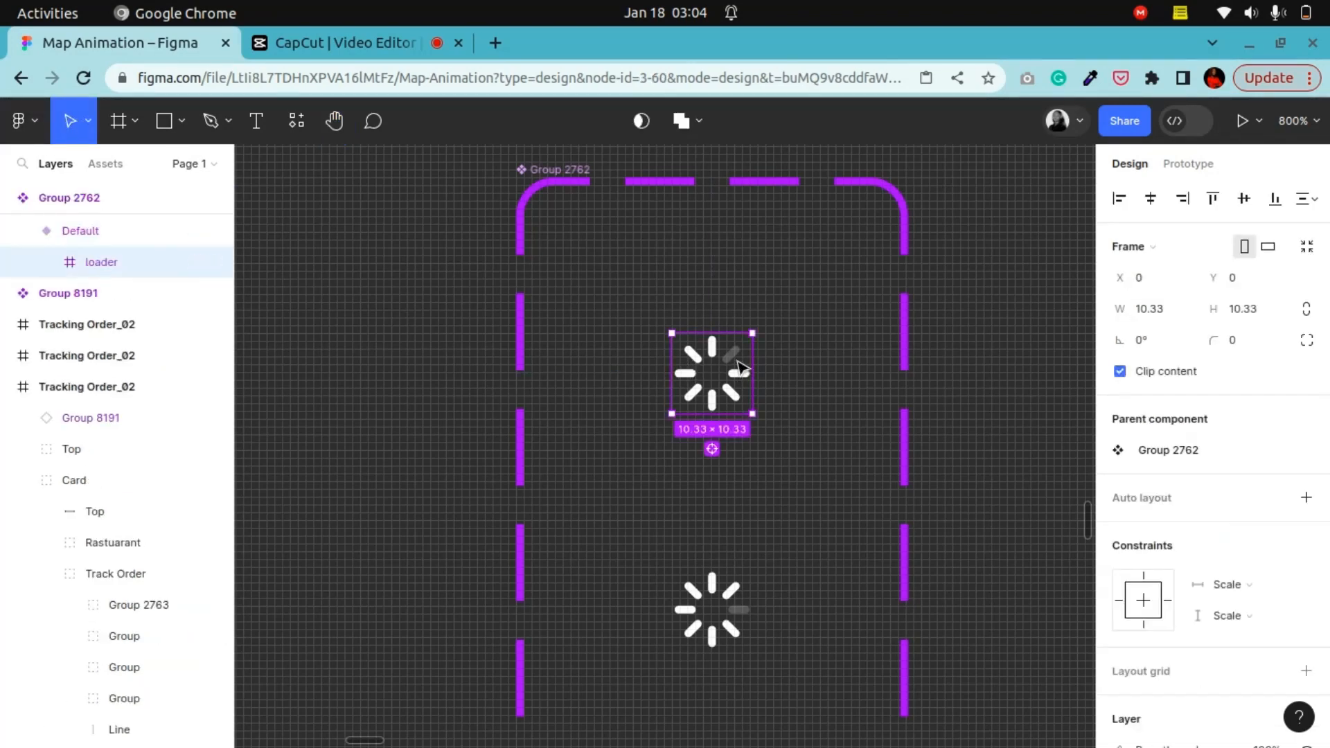
pyautogui.doubleClick(740, 369)
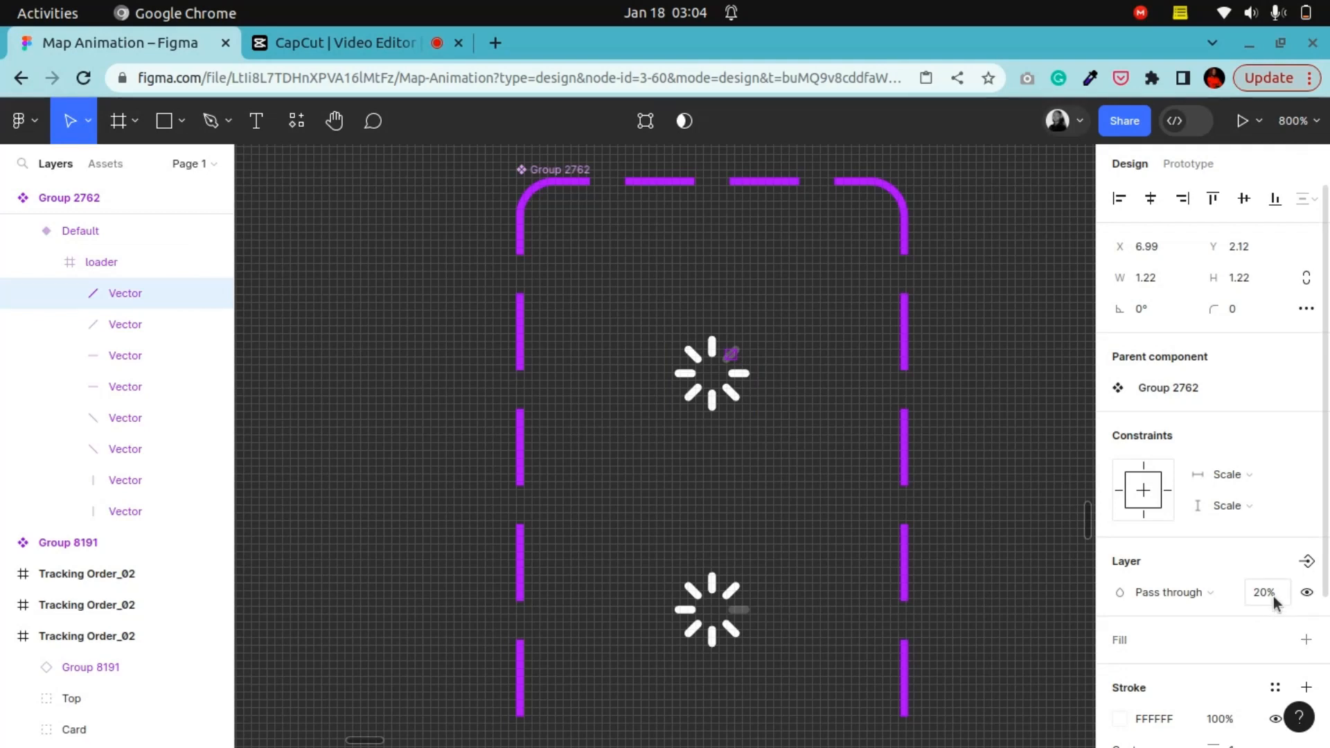
pyautogui.scroll(-3, 1275, 603)
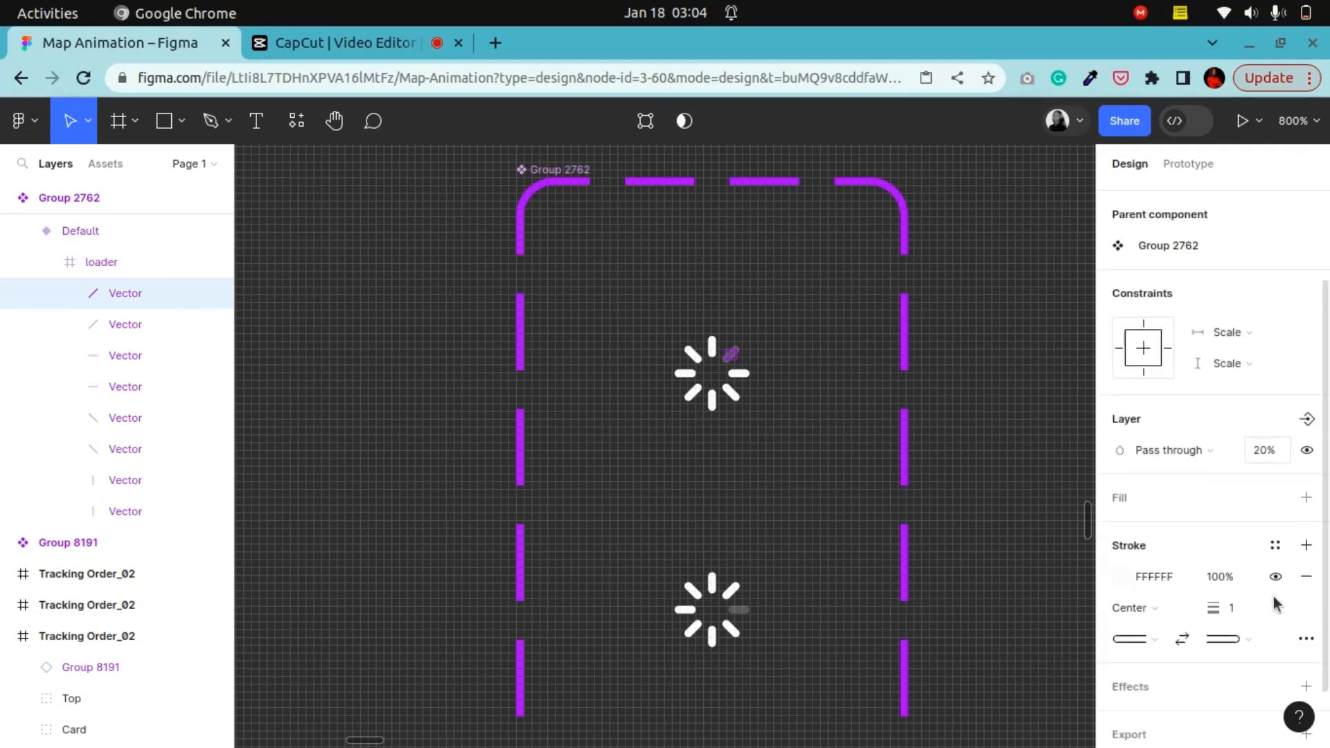
pyautogui.click(751, 615)
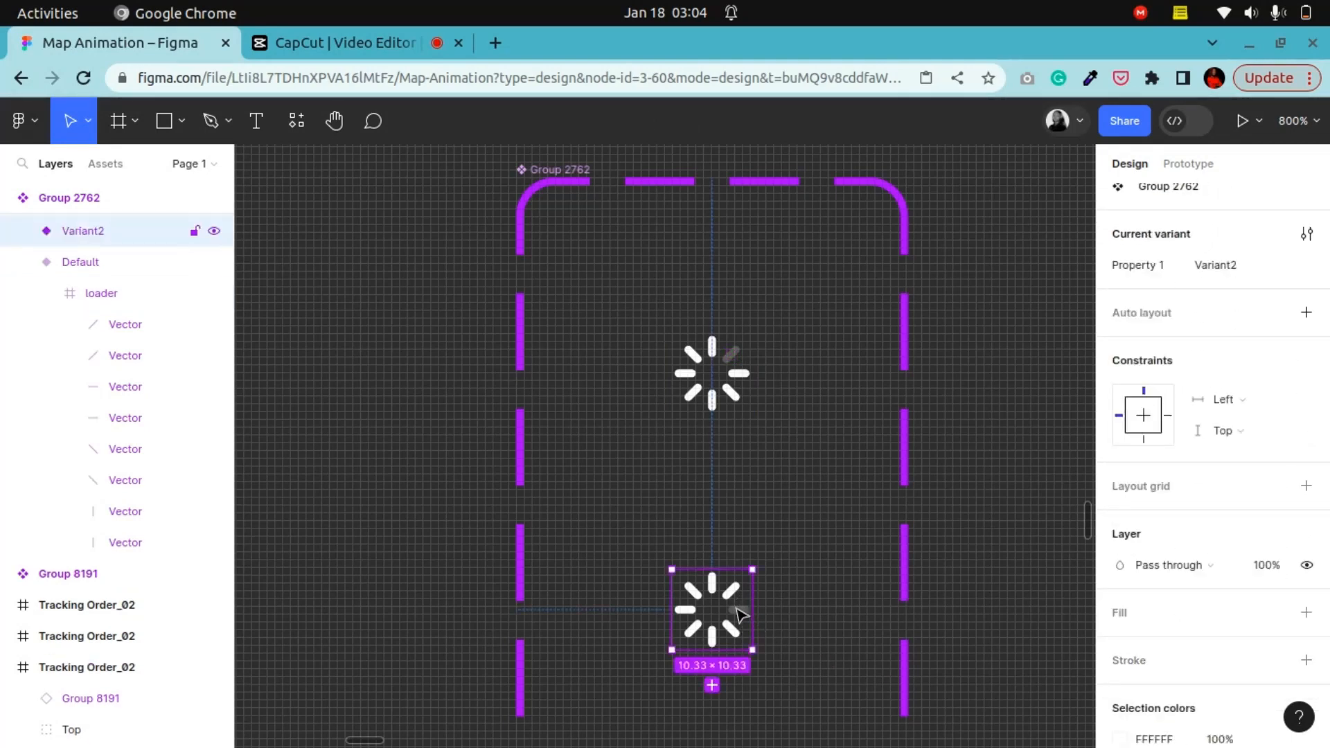
pyautogui.doubleClick(739, 614)
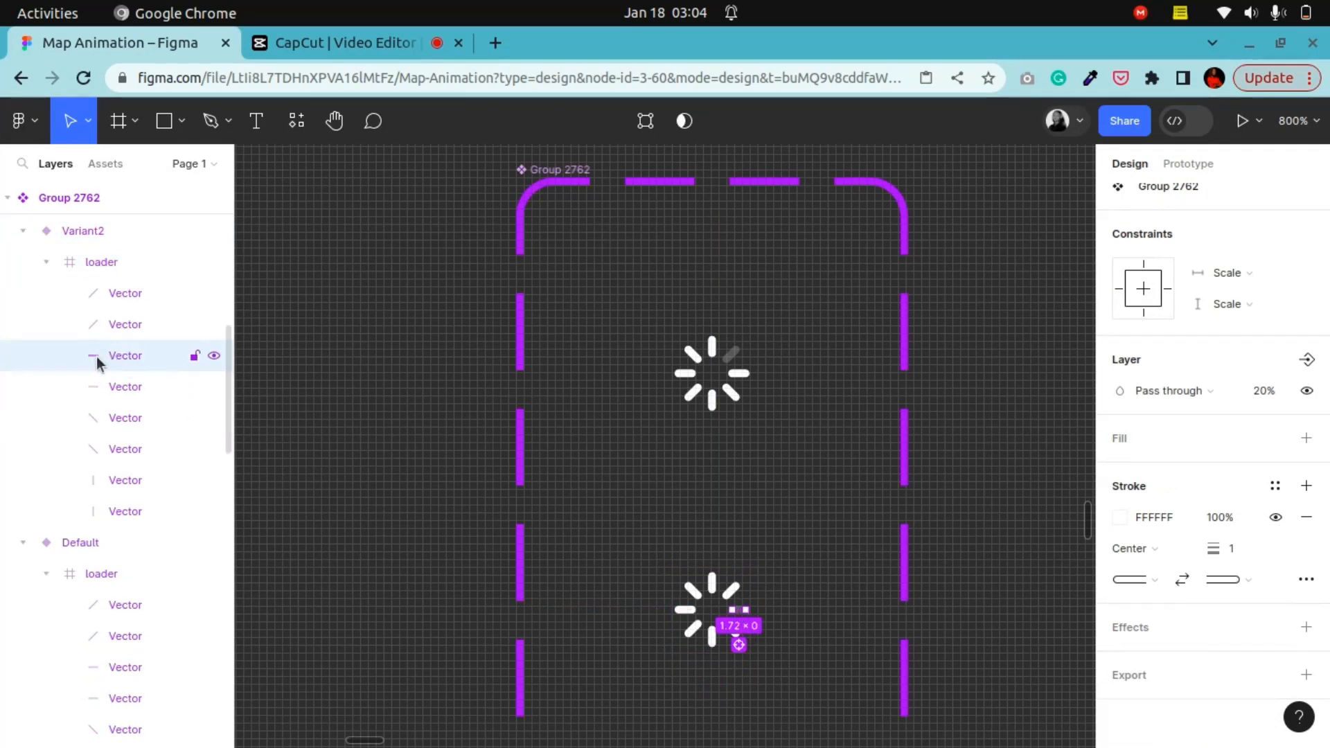
pyautogui.scroll(-6, 741, 613)
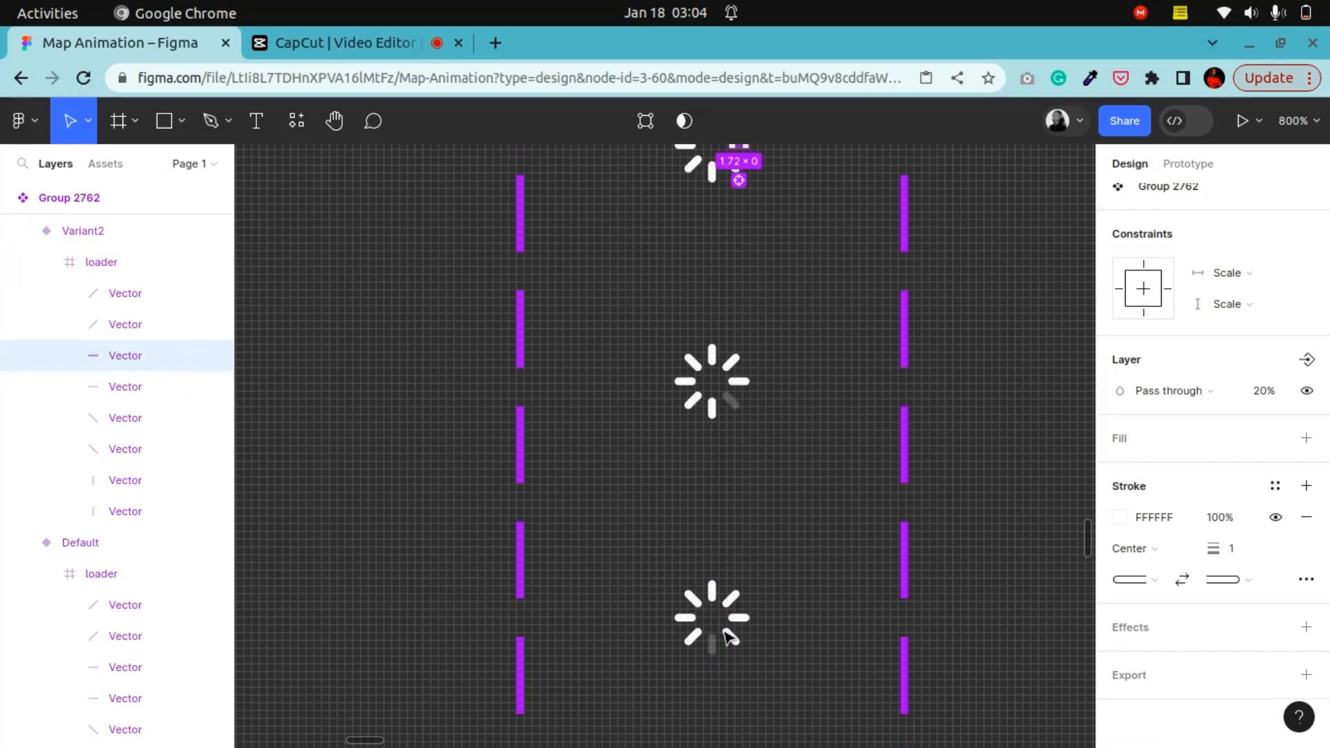
pyautogui.scroll(-1, 748, 650)
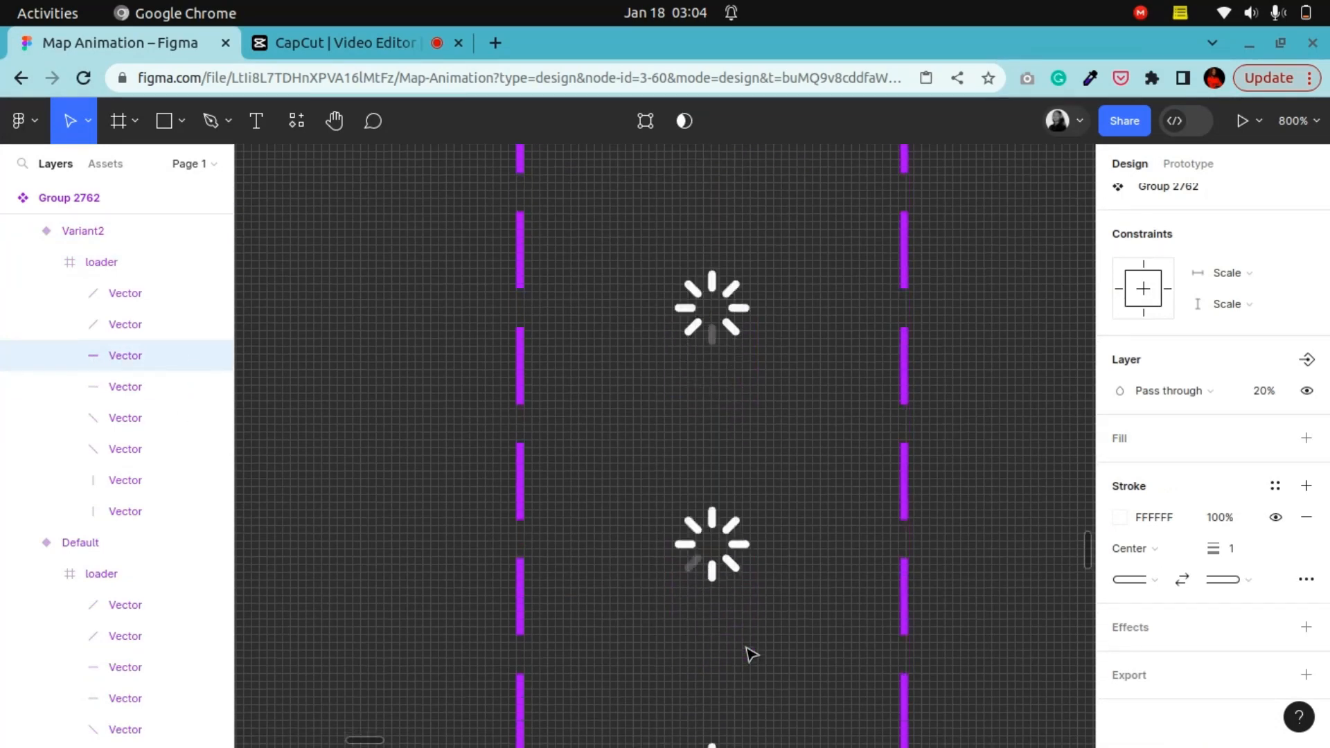
pyautogui.scroll(1, 751, 653)
pyautogui.scroll(-1, 749, 648)
pyautogui.scroll(-3, 752, 647)
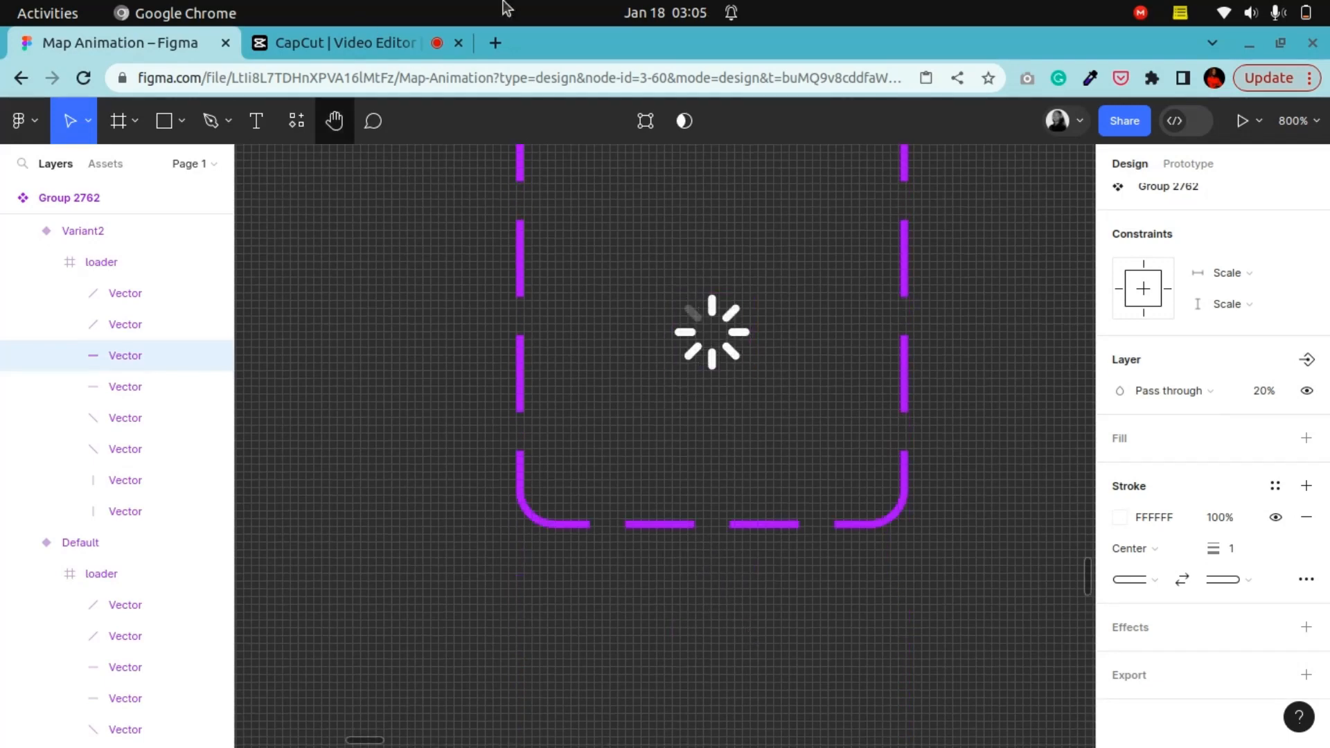
pyautogui.hotkey('shift', '0')
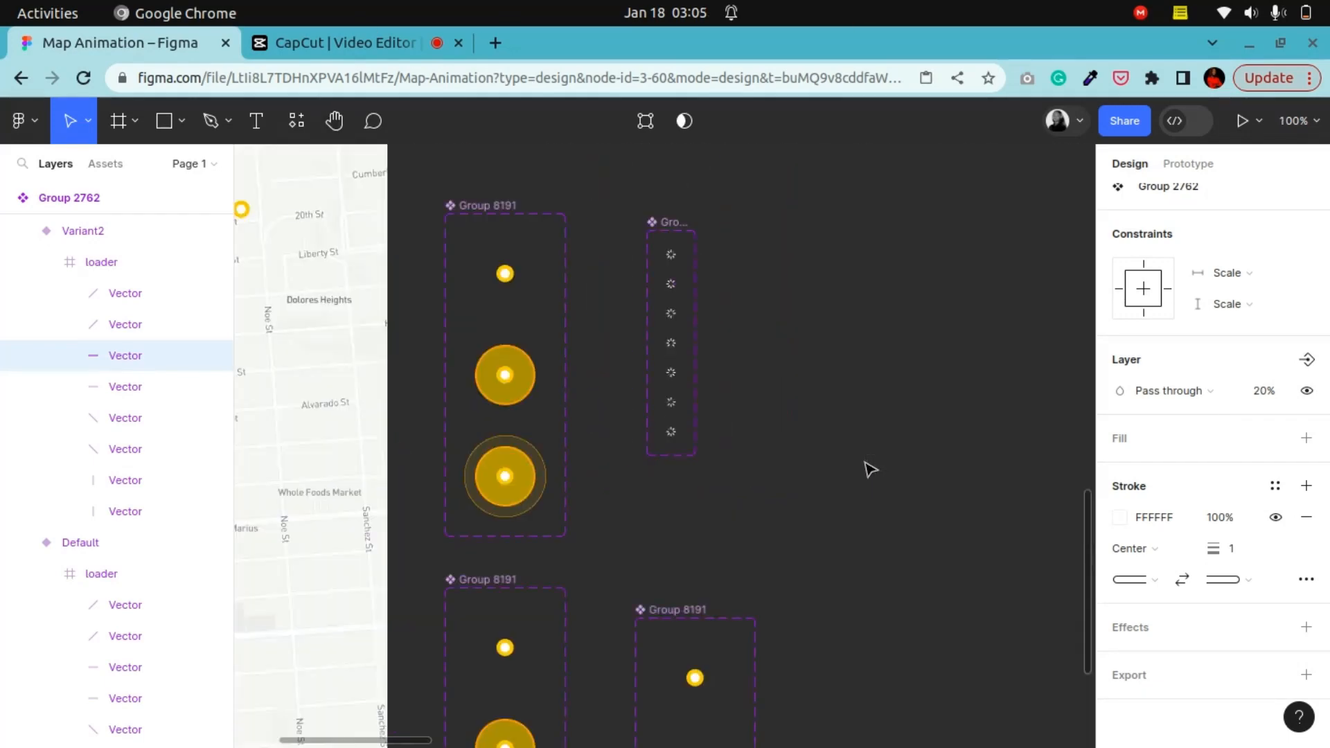
pyautogui.press('-')
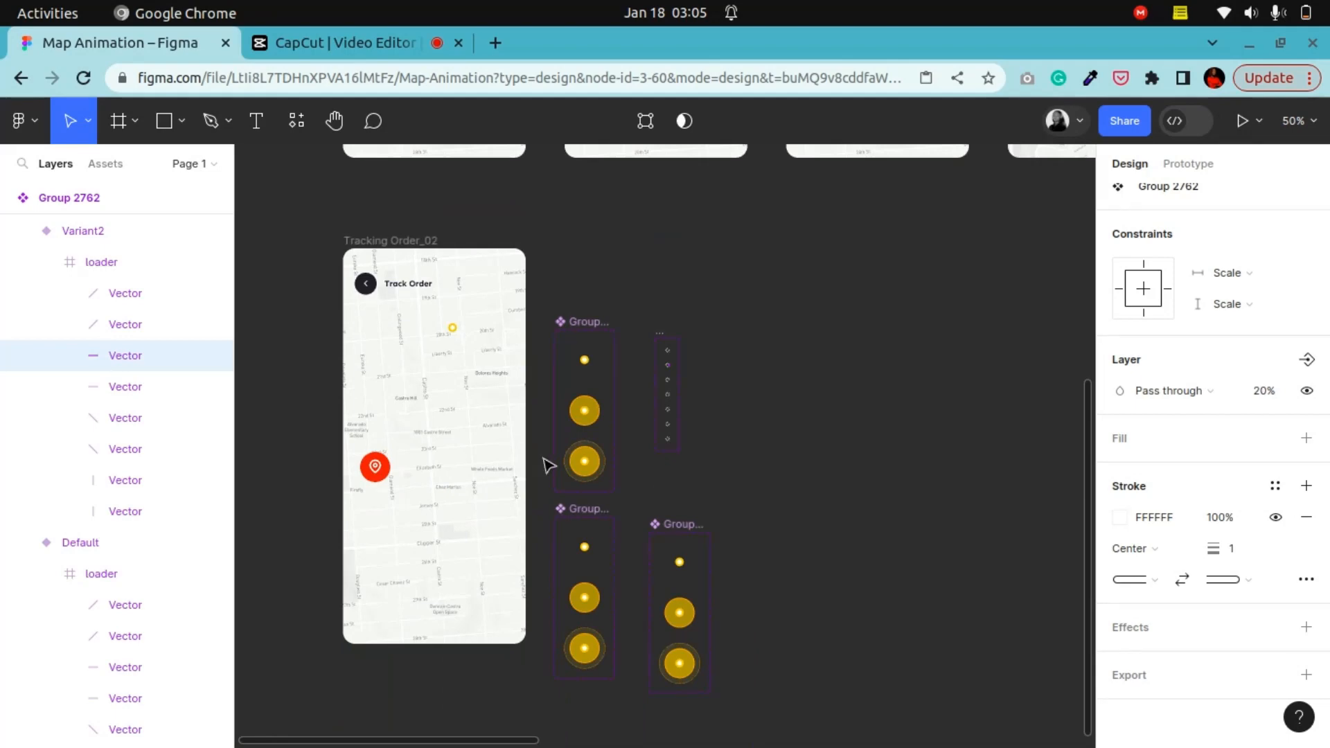
# Step: Select the first Tracking Order_02 frame, preview the prototype, and close the preview tab
pyautogui.scroll(8, 548, 465)
pyautogui.click(402, 270)
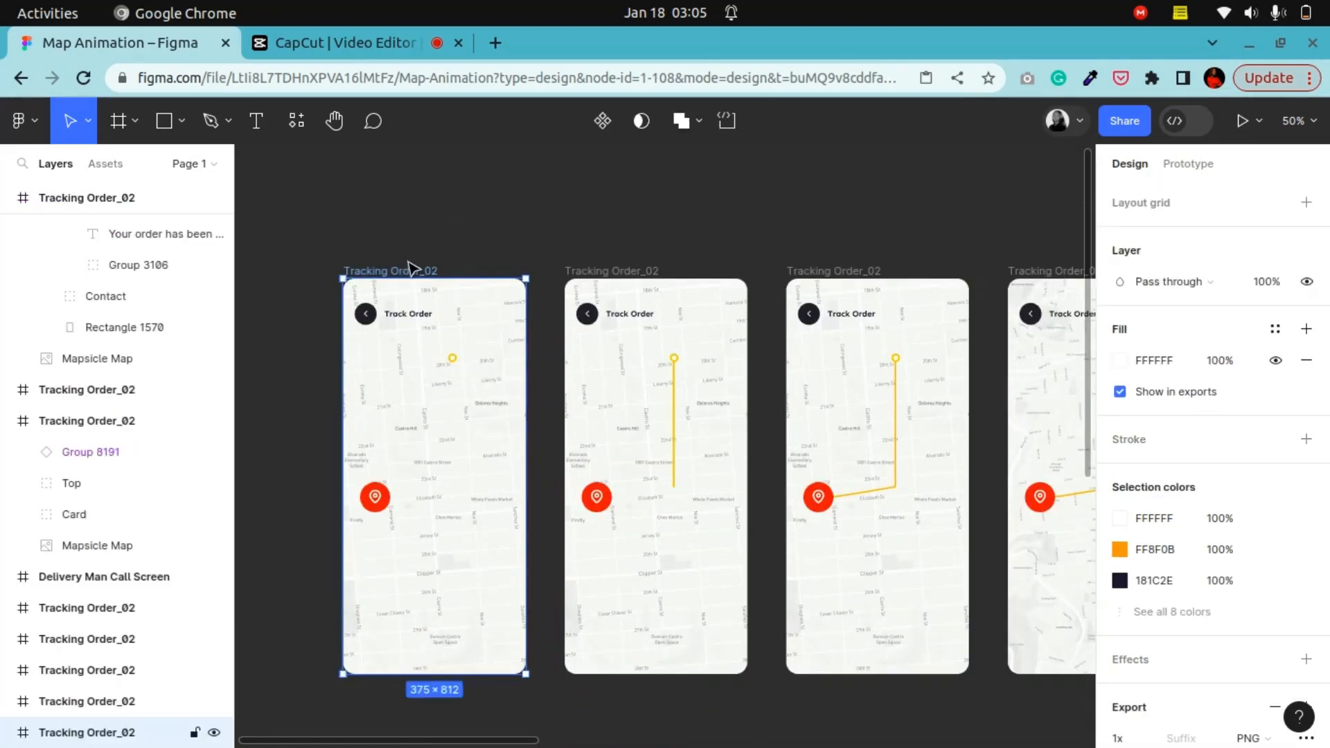
pyautogui.click(1244, 121)
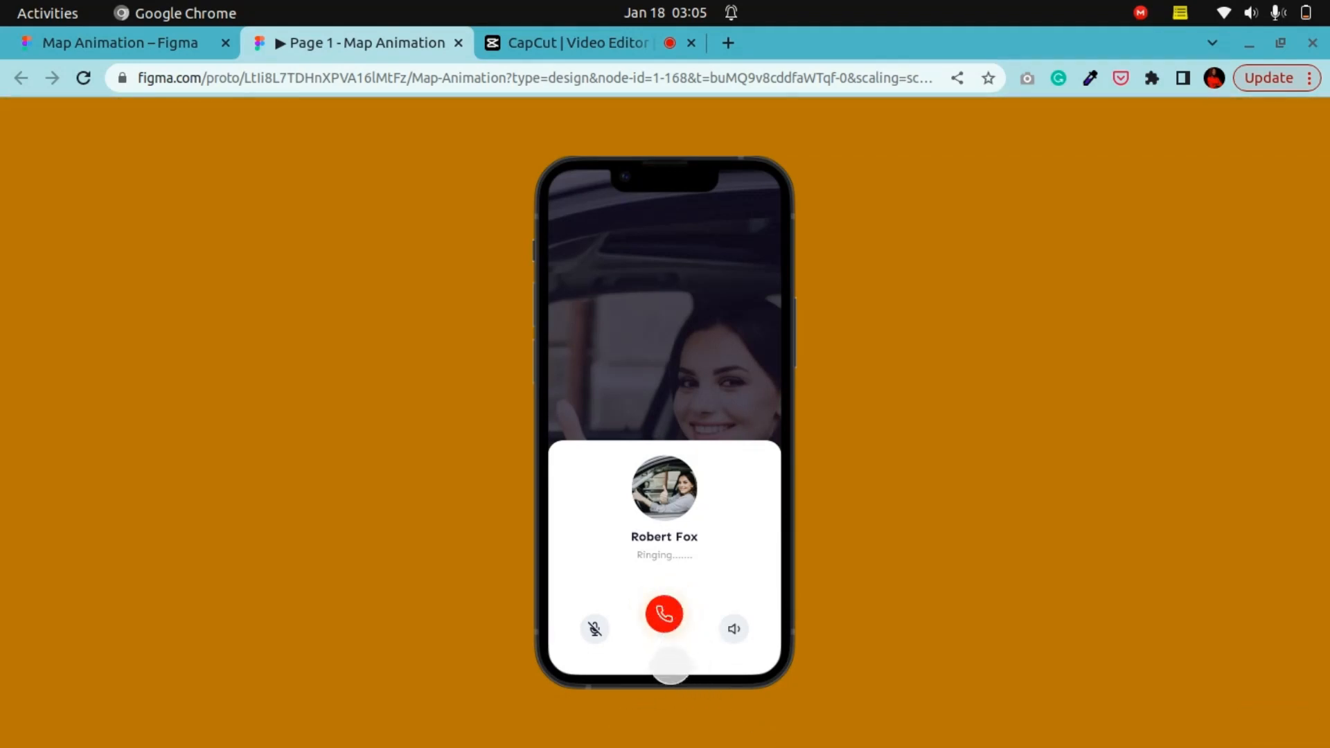
pyautogui.click(37, 39)
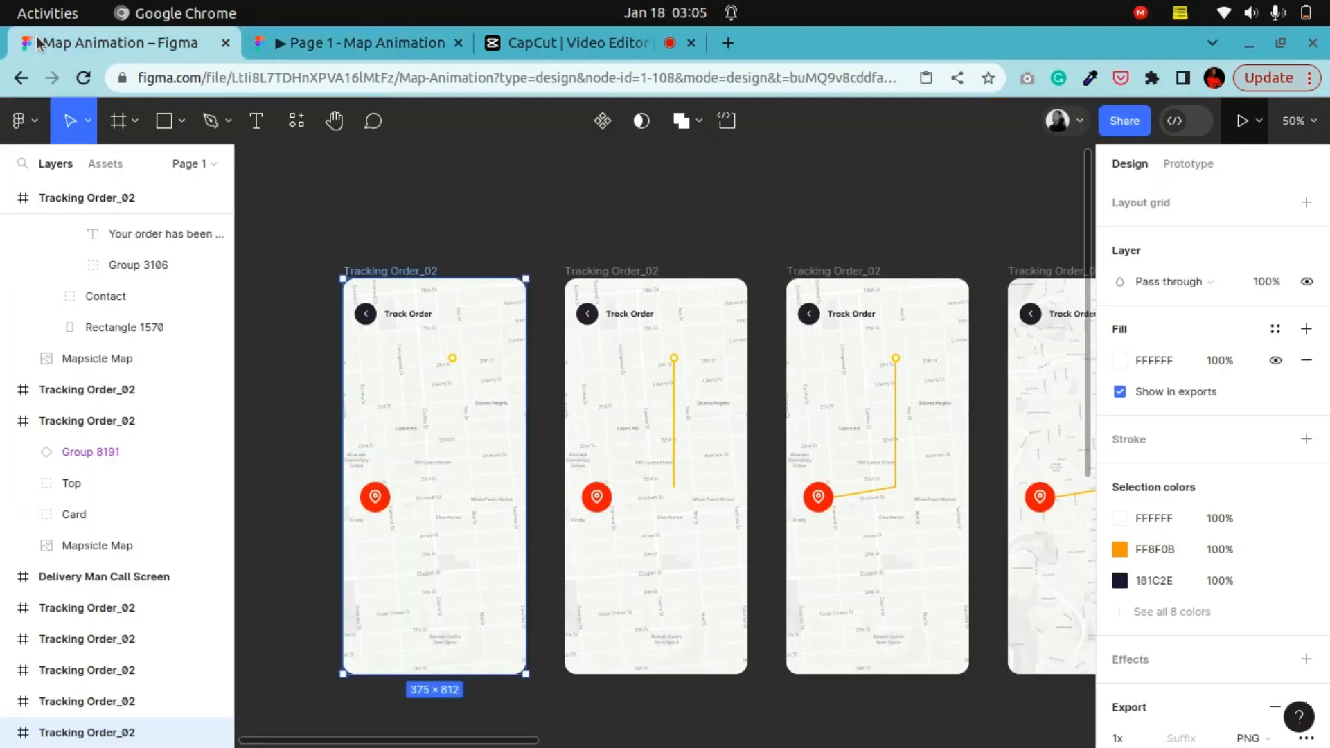
pyautogui.click(457, 43)
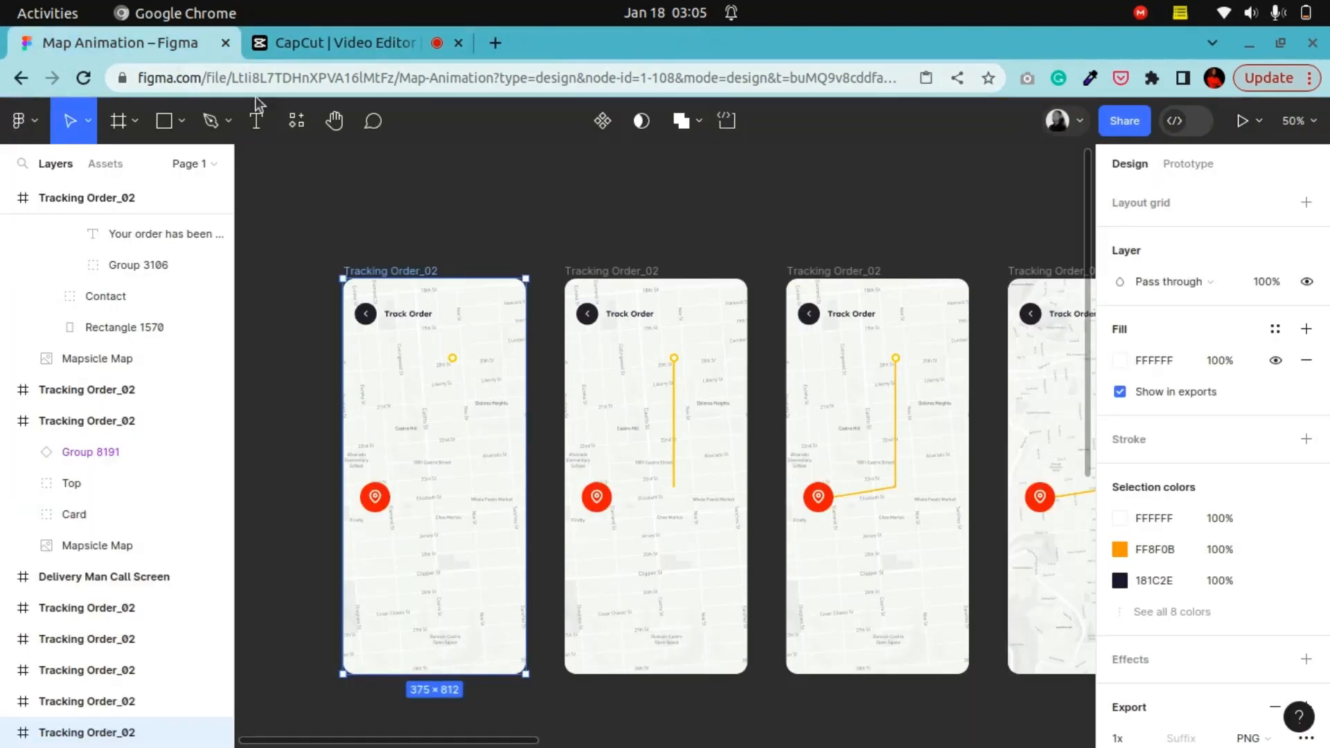
# Step: Pan the canvas across the marker component set and over to the Delivery Man Call Screen frame
pyautogui.click(335, 122)
pyautogui.scroll(-7, 768, 526)
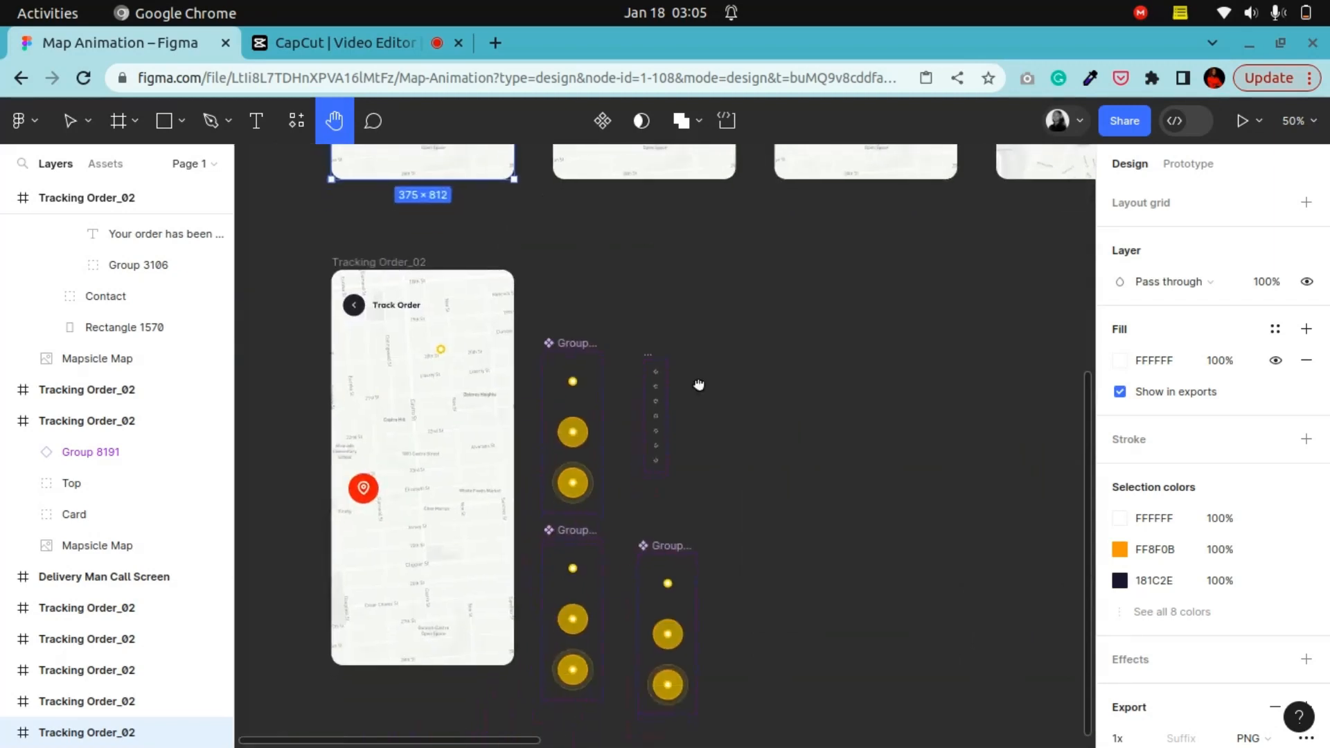
pyautogui.click(78, 126)
pyautogui.click(572, 343)
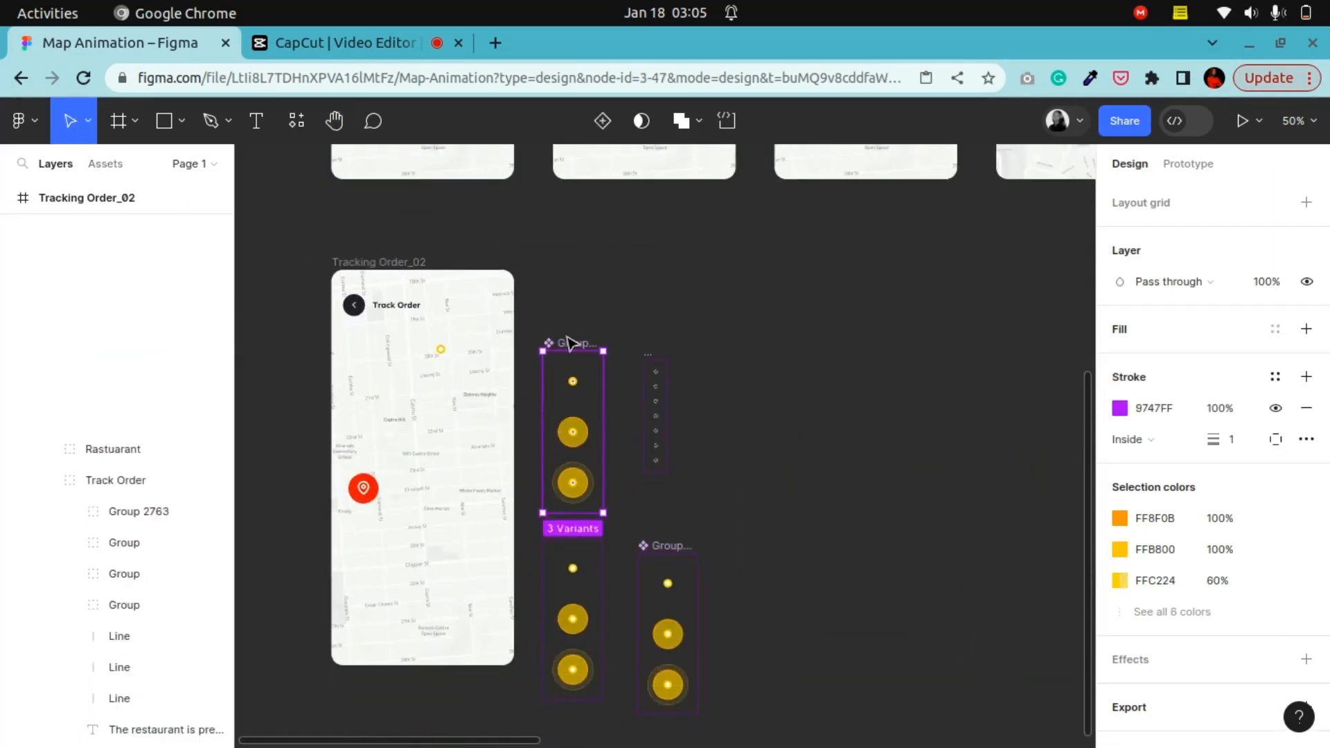
pyautogui.click(335, 122)
pyautogui.scroll(6, 609, 699)
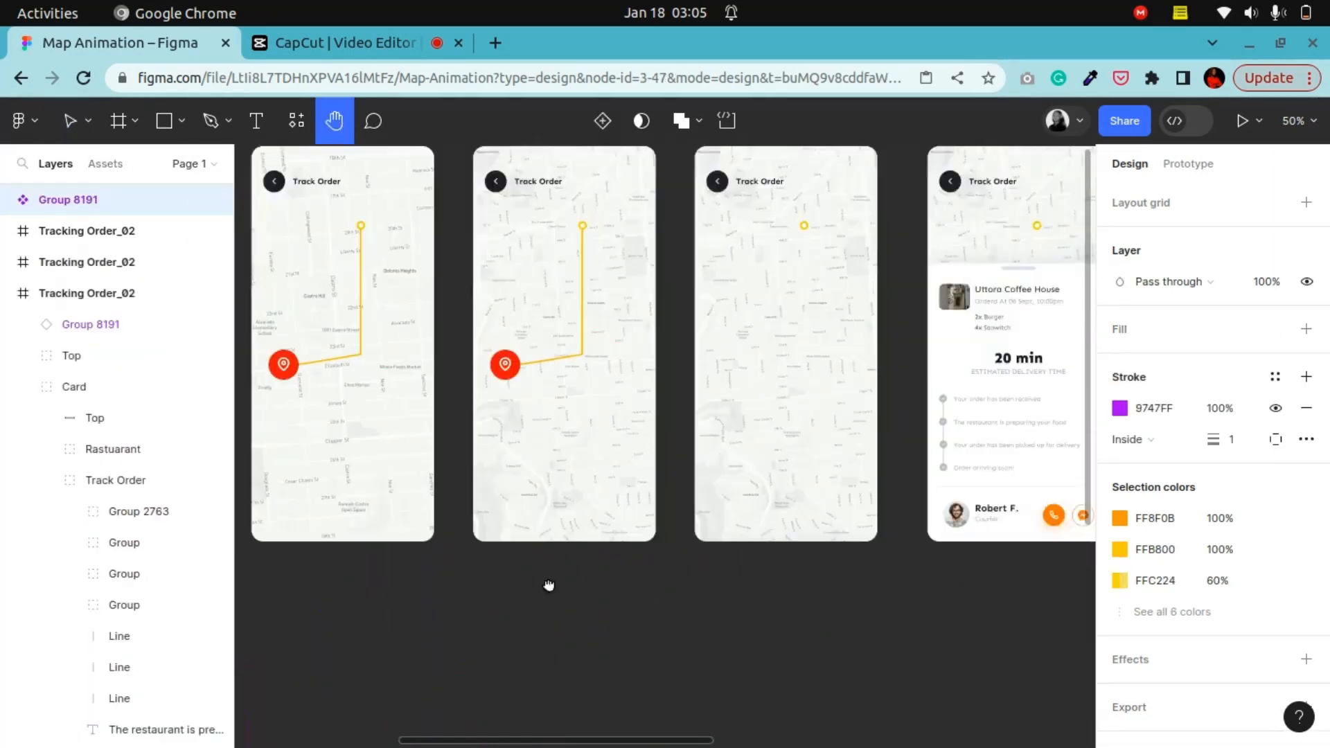
pyautogui.hscroll(10, 687, 552)
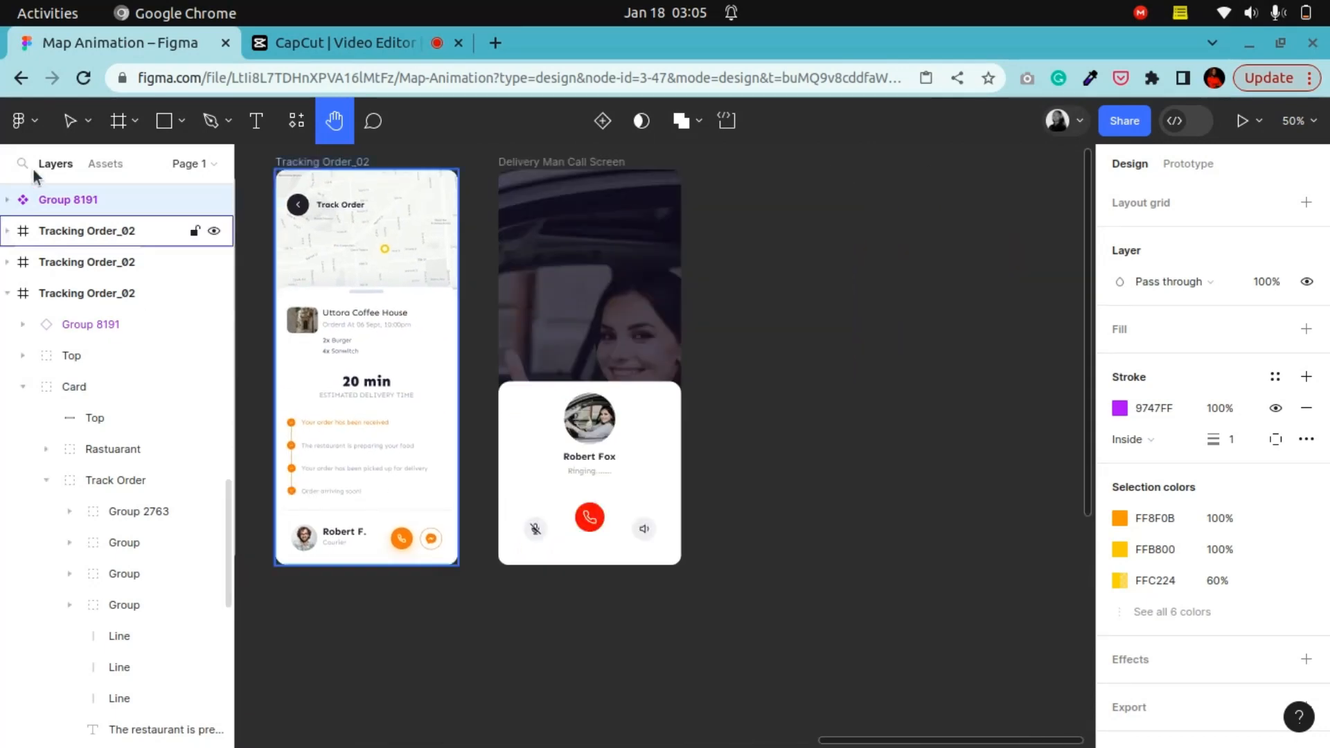
pyautogui.click(75, 125)
# Step: Copy the call screen's End Icon button, paste it onto the empty canvas beside it, and detach the instance
pyautogui.doubleClick(576, 525)
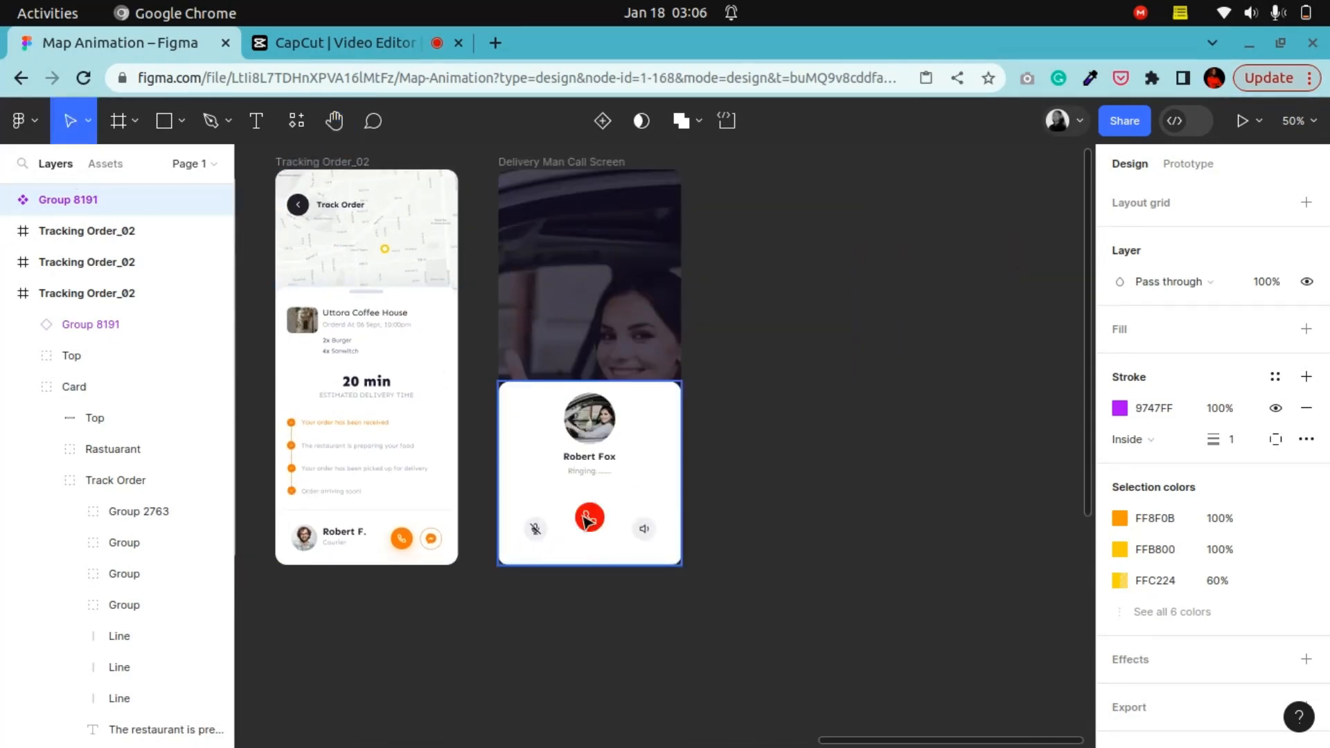
pyautogui.rightClick(576, 526)
pyautogui.moveTo(624, 221)
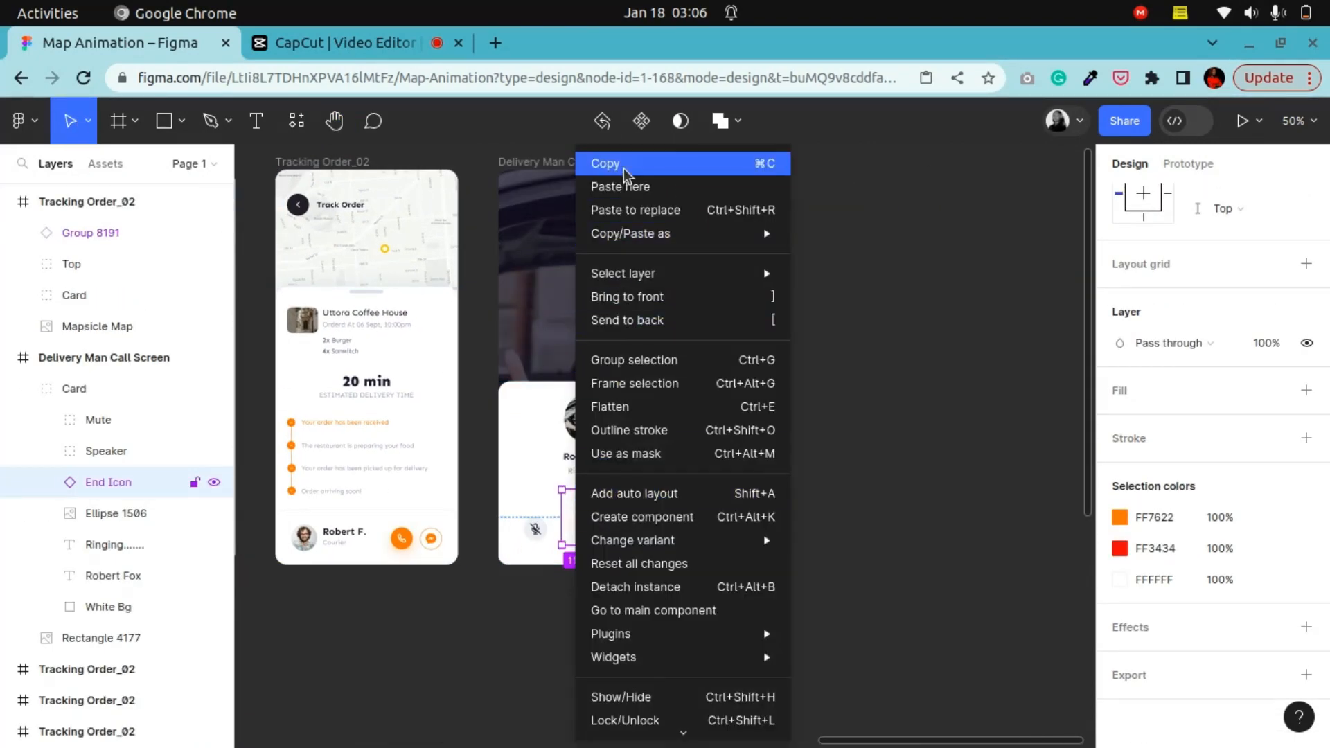
pyautogui.click(623, 165)
pyautogui.rightClick(824, 253)
pyautogui.click(840, 265)
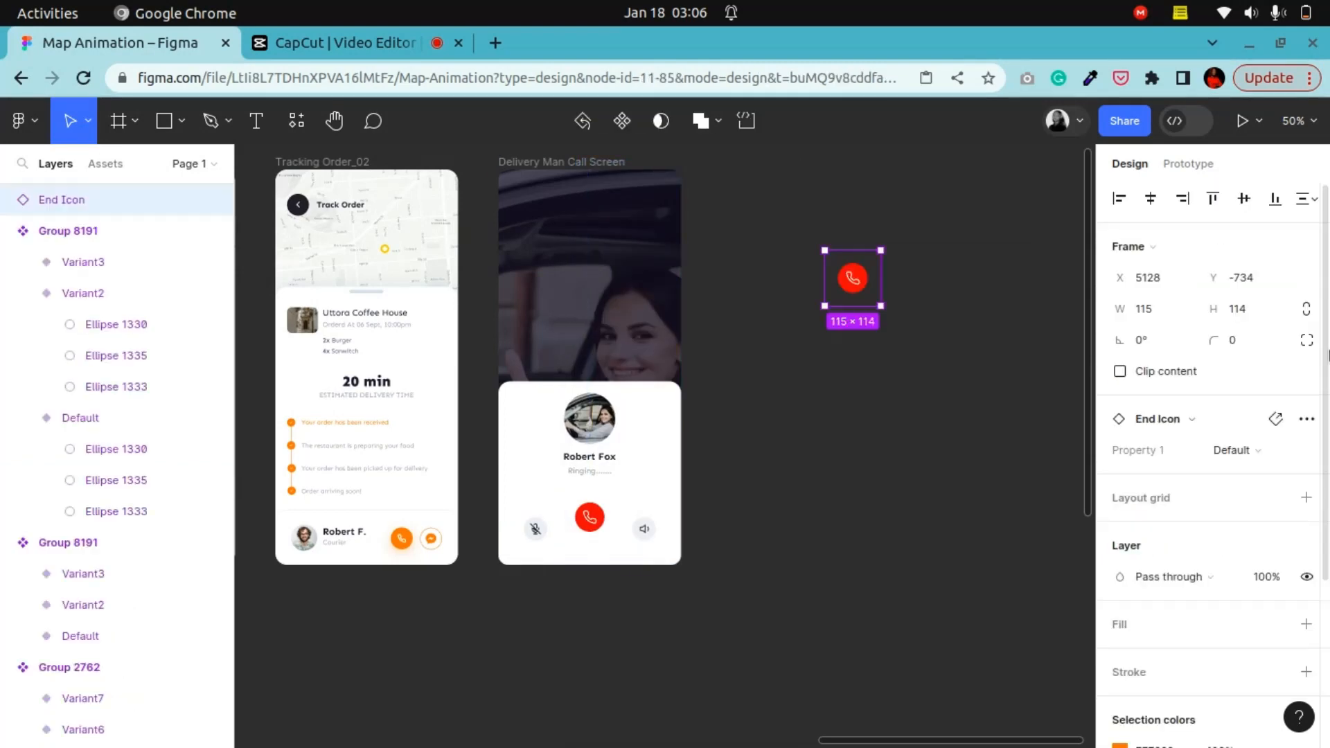
pyautogui.click(1297, 424)
pyautogui.click(1164, 462)
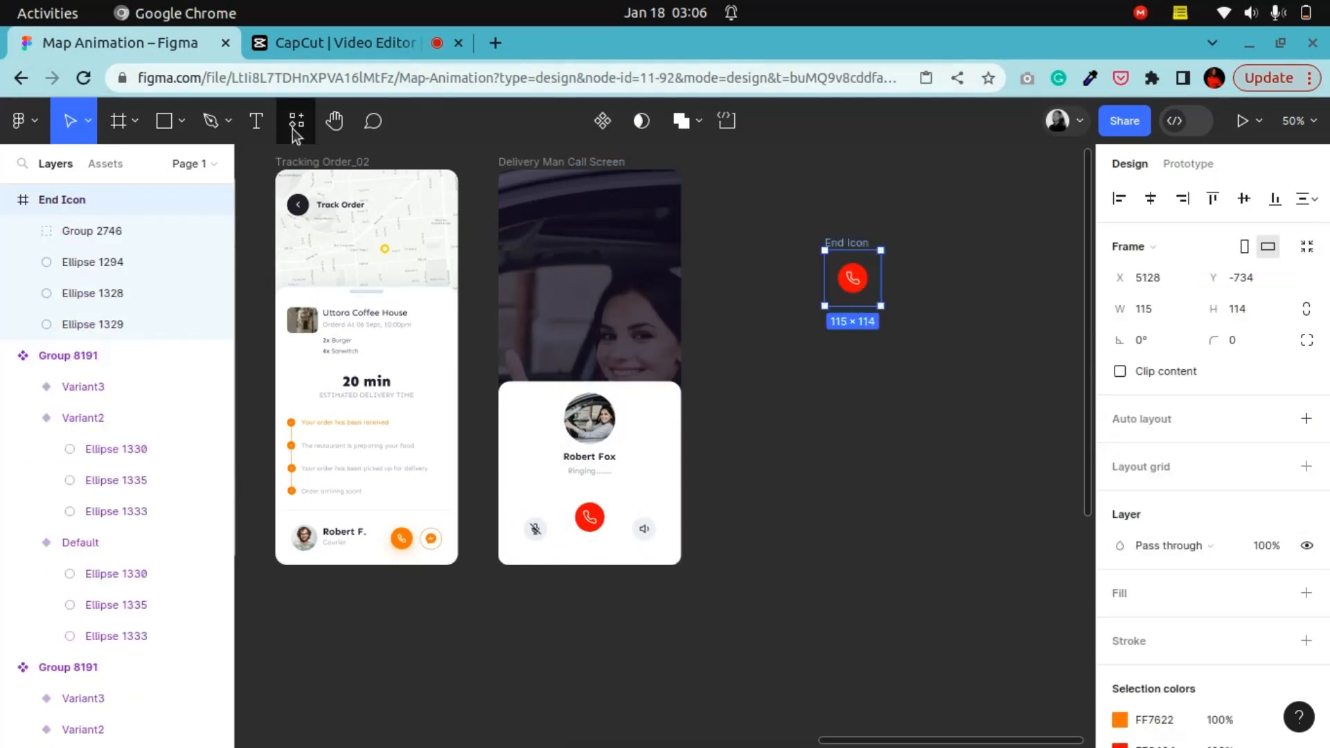
# Step: Zoom in on the pasted End Icon frame and convert it into a component
pyautogui.click(334, 121)
pyautogui.moveTo(917, 471); pyautogui.dragTo(779, 552)
pyautogui.hotkey('ctrl', '+')
pyautogui.hotkey('ctrl', '+')
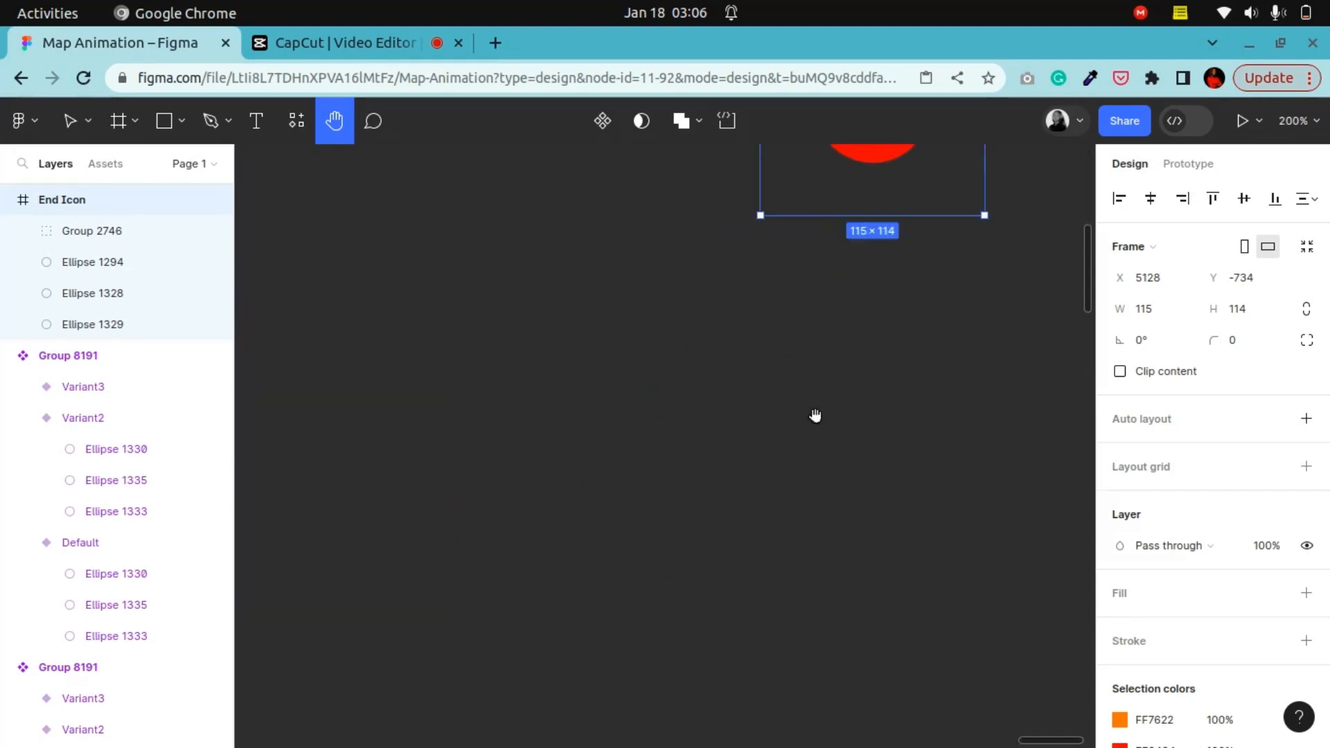
pyautogui.moveTo(815, 415); pyautogui.dragTo(434, 686)
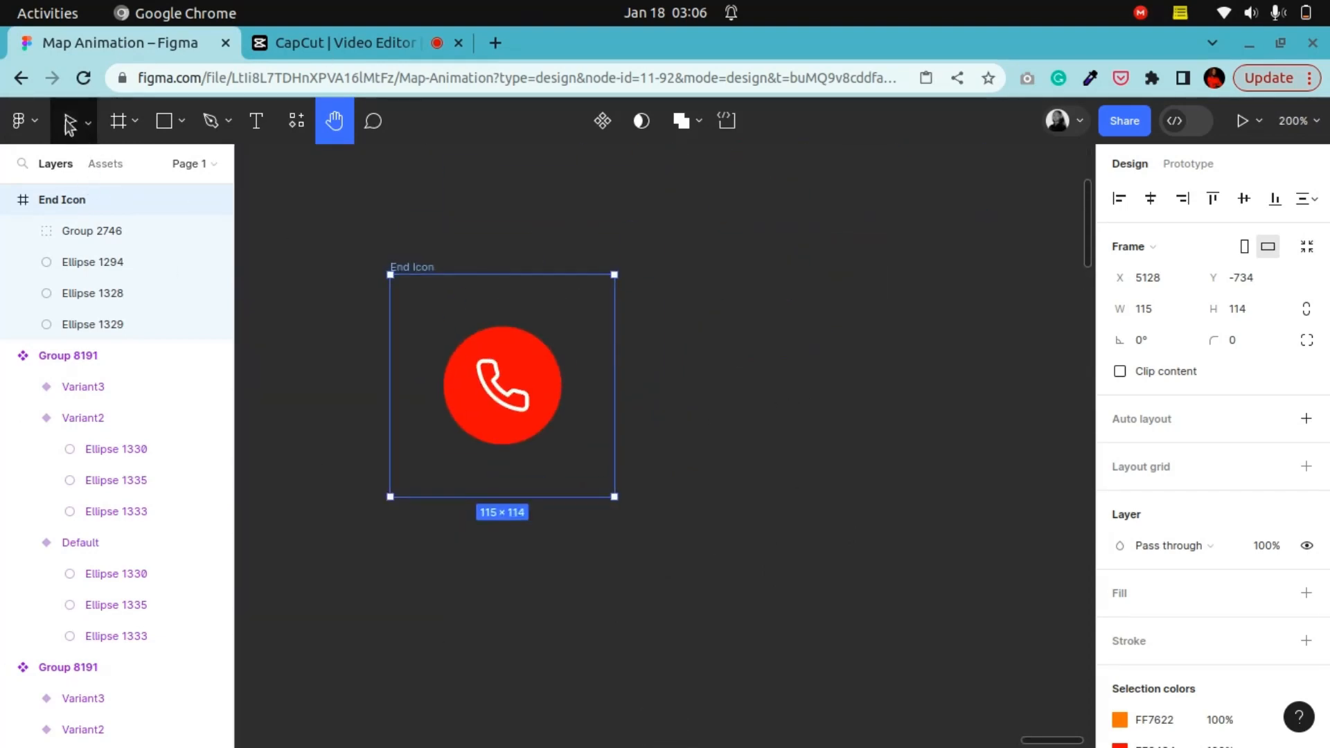
pyautogui.press('v')
pyautogui.click(602, 121)
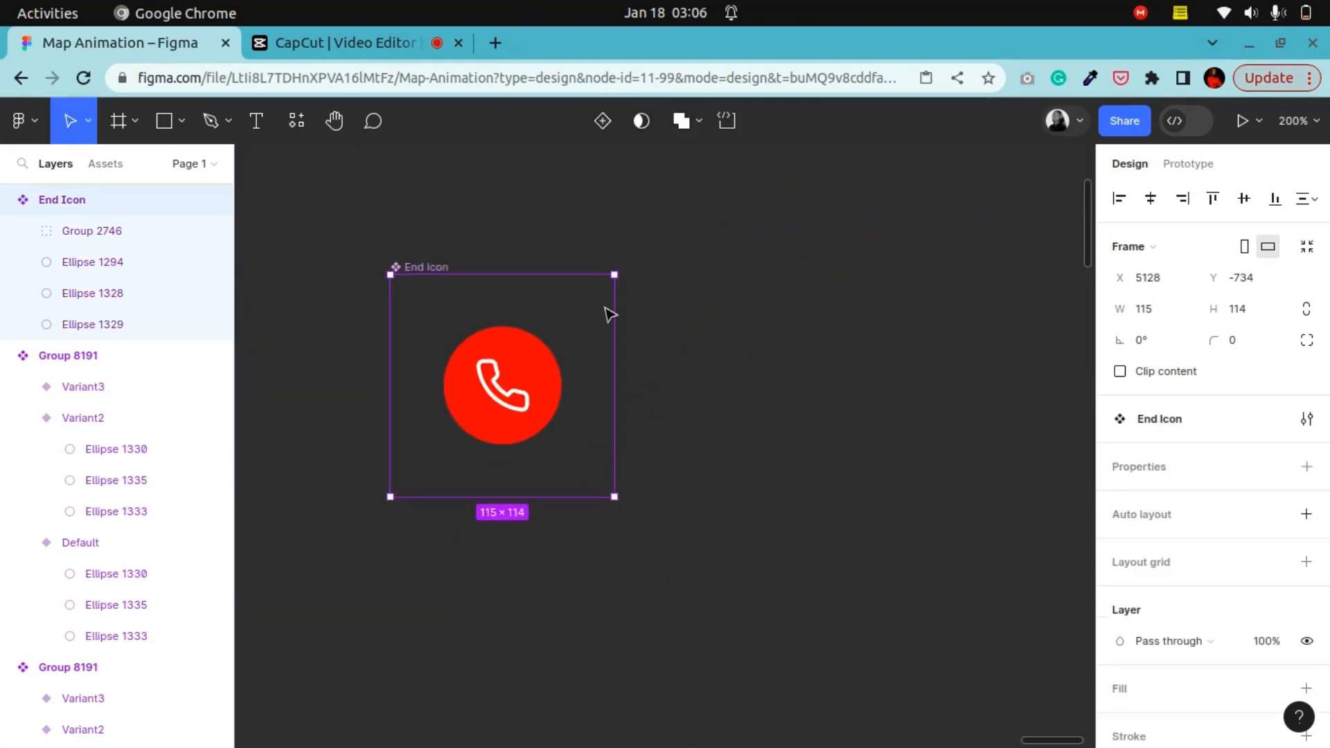
# Step: Add two variants to the End Icon component, creating Variant2 and Variant3
pyautogui.rightClick(447, 270)
pyautogui.moveTo(602, 581)
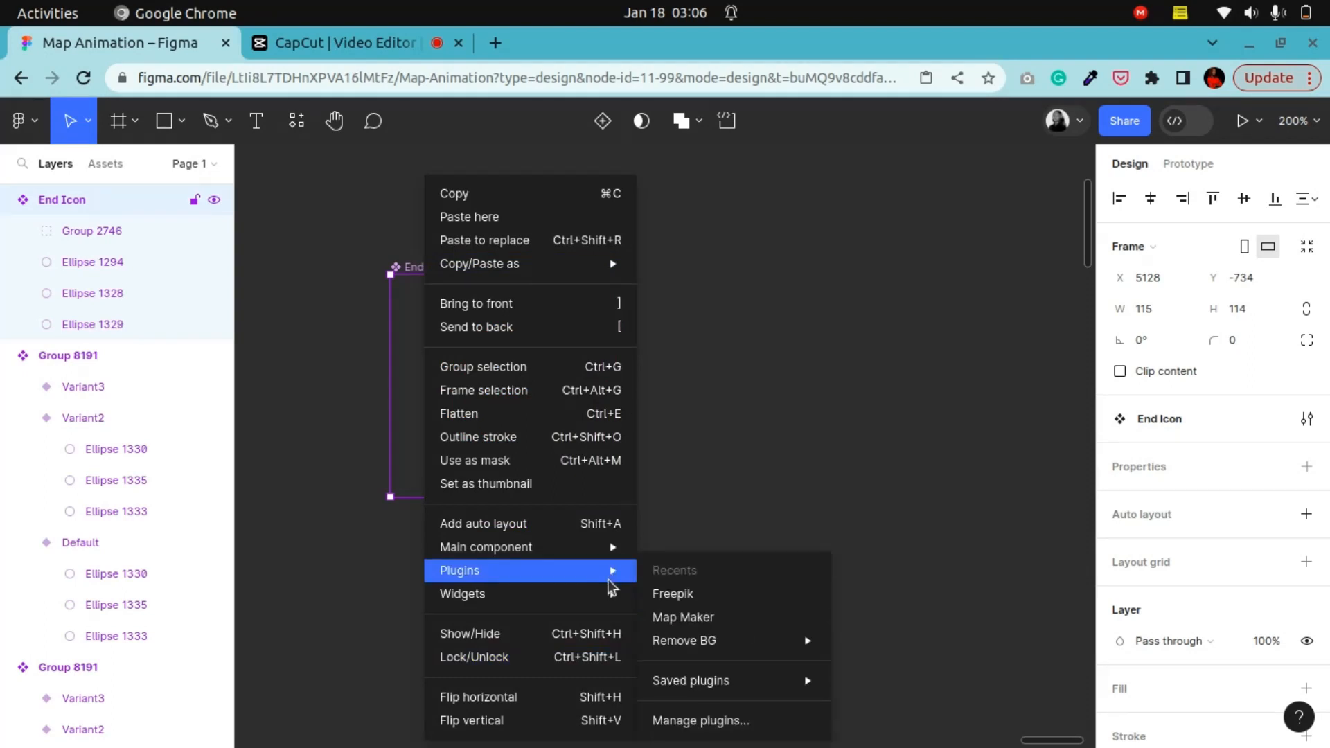
pyautogui.moveTo(611, 551)
pyautogui.click(661, 575)
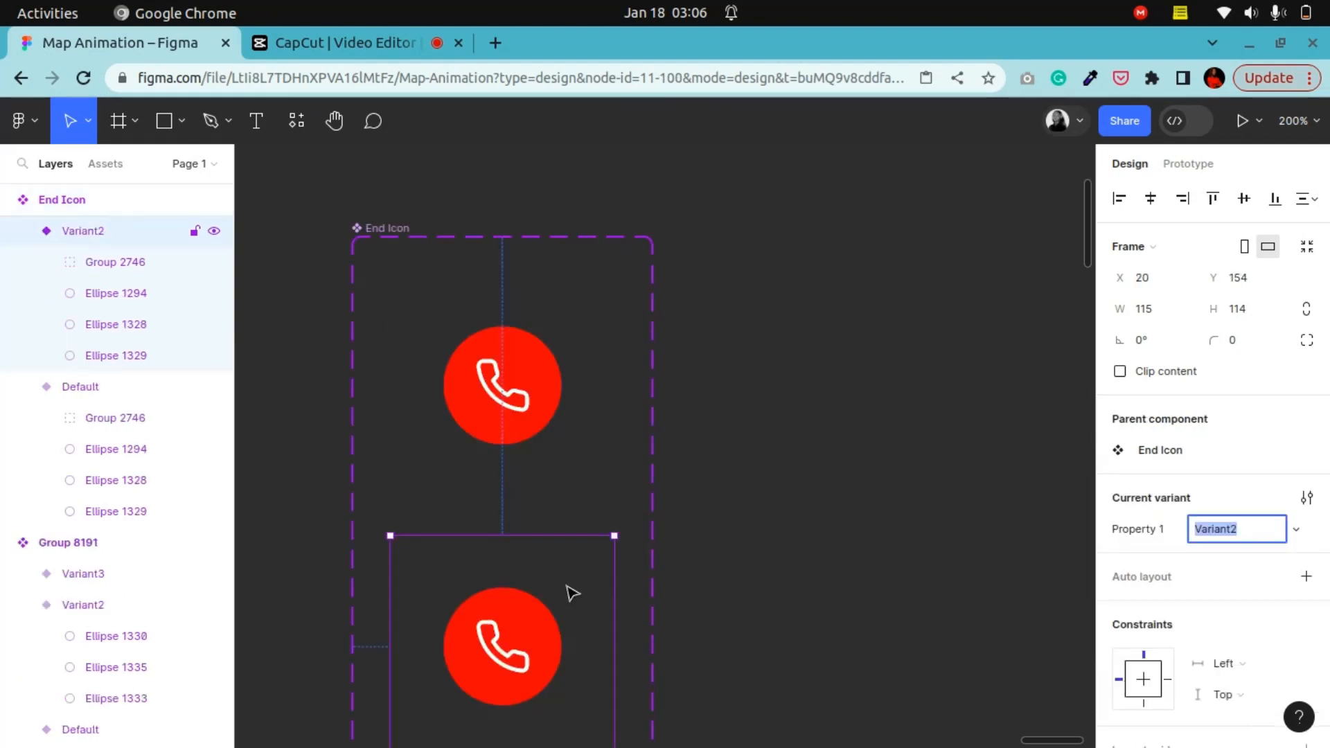
pyautogui.scroll(-3, 565, 584)
pyautogui.click(502, 638)
pyautogui.scroll(6, 510, 641)
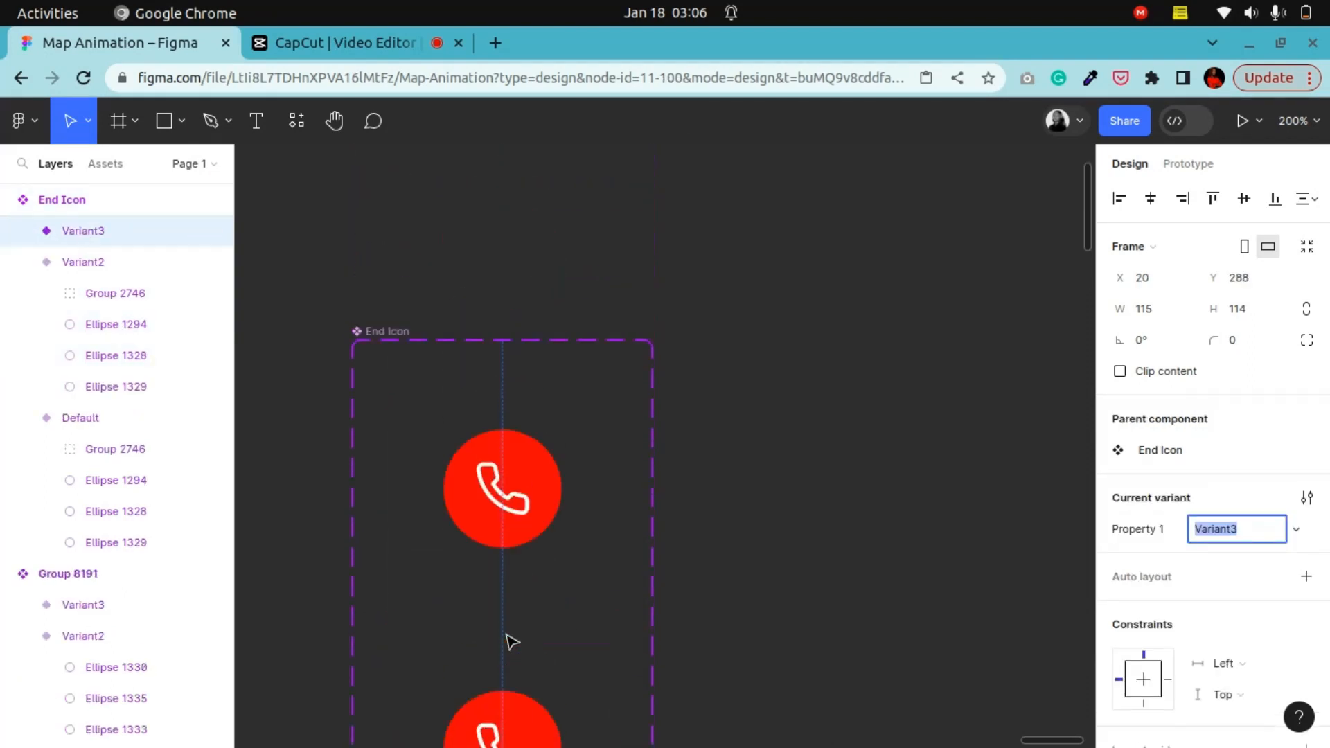
pyautogui.click(510, 638)
# Step: Set the opacity of Ellipse 1328 in the Variant2 End Icon to 5%
pyautogui.scroll(-5, 525, 564)
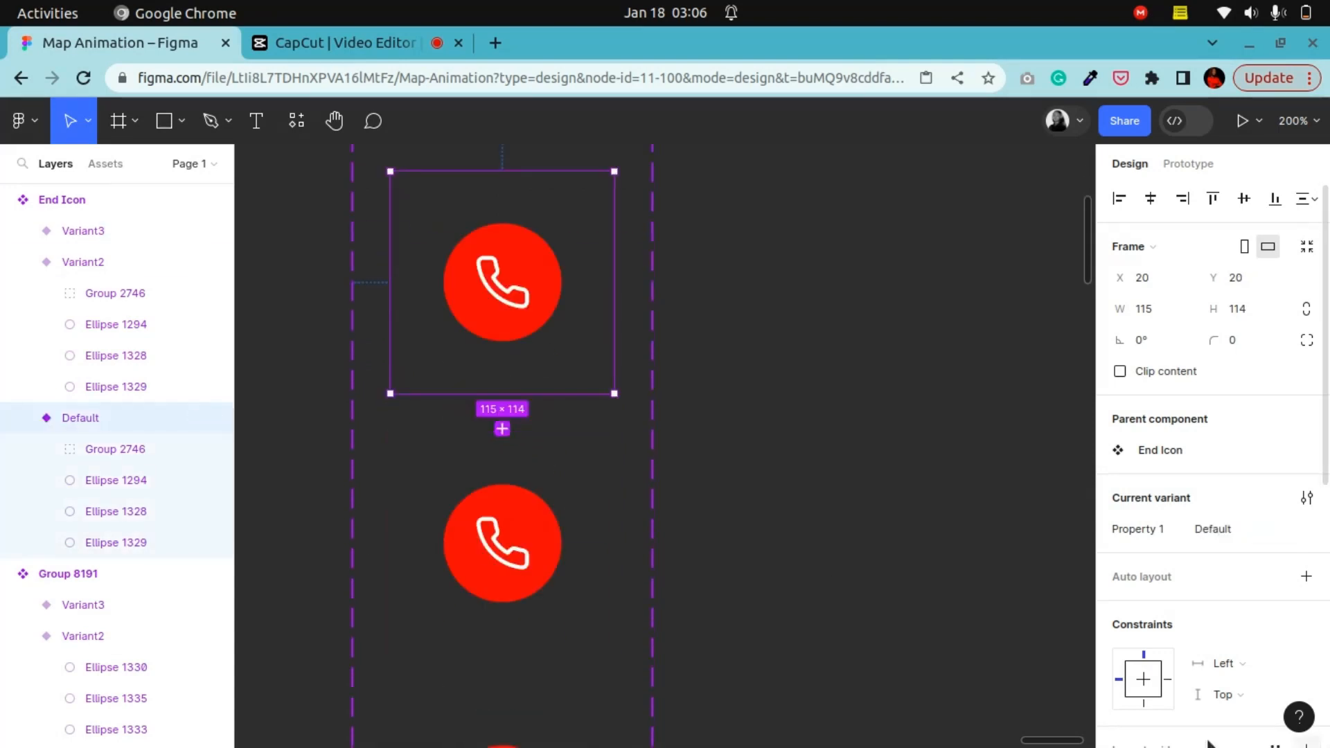
pyautogui.click(478, 463)
pyautogui.scroll(-4, 464, 463)
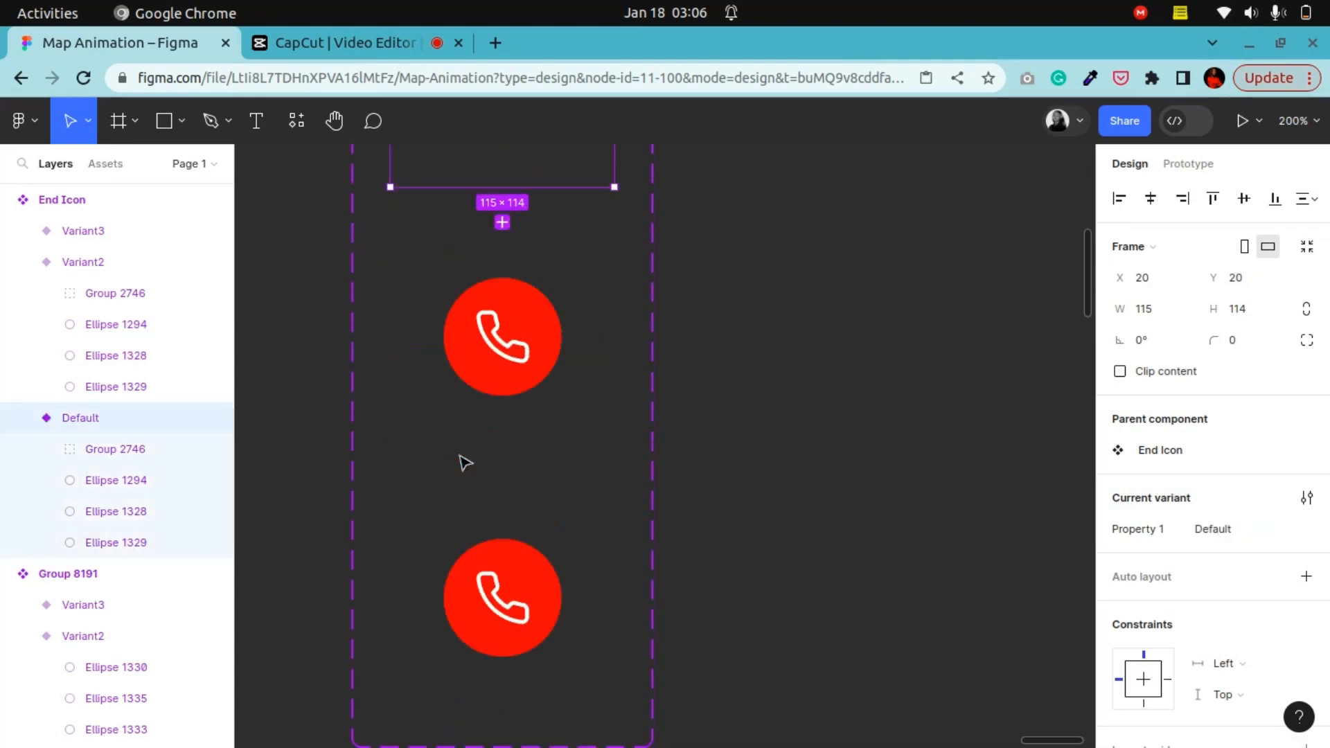
pyautogui.click(82, 296)
pyautogui.click(68, 331)
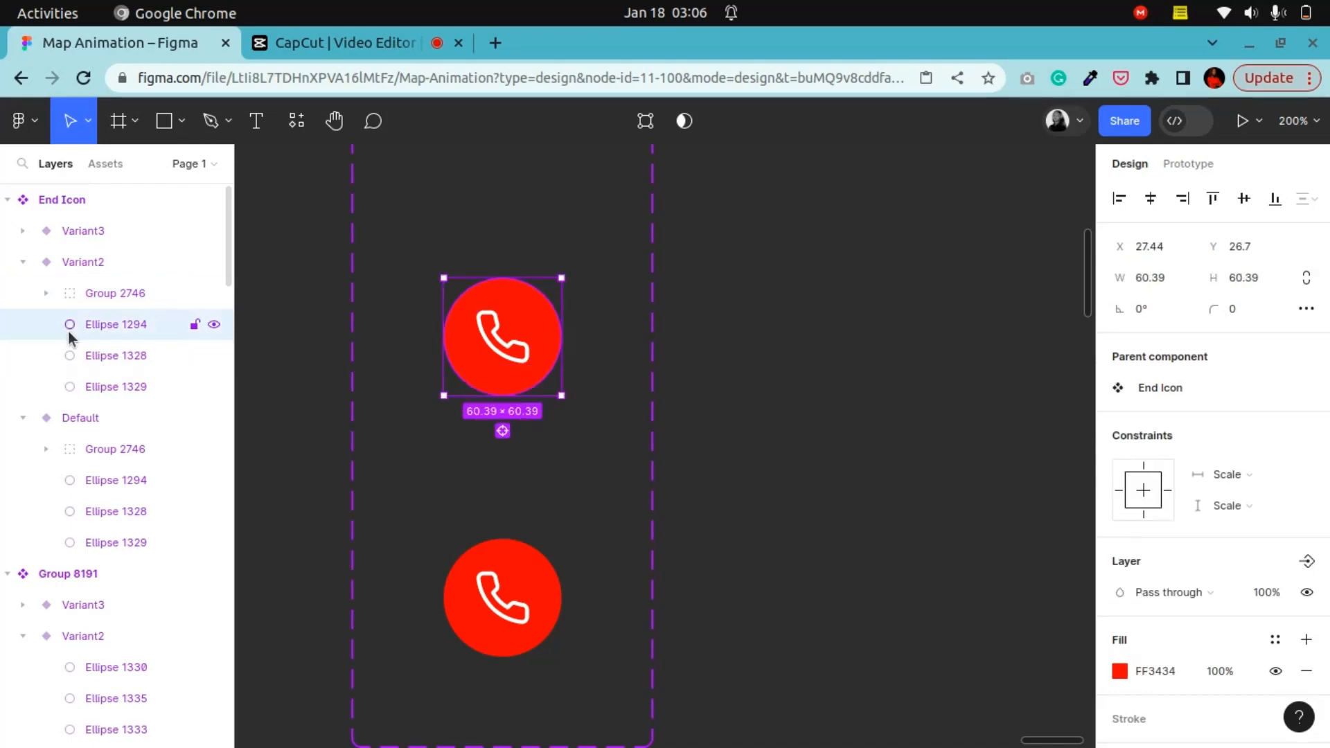
pyautogui.click(72, 353)
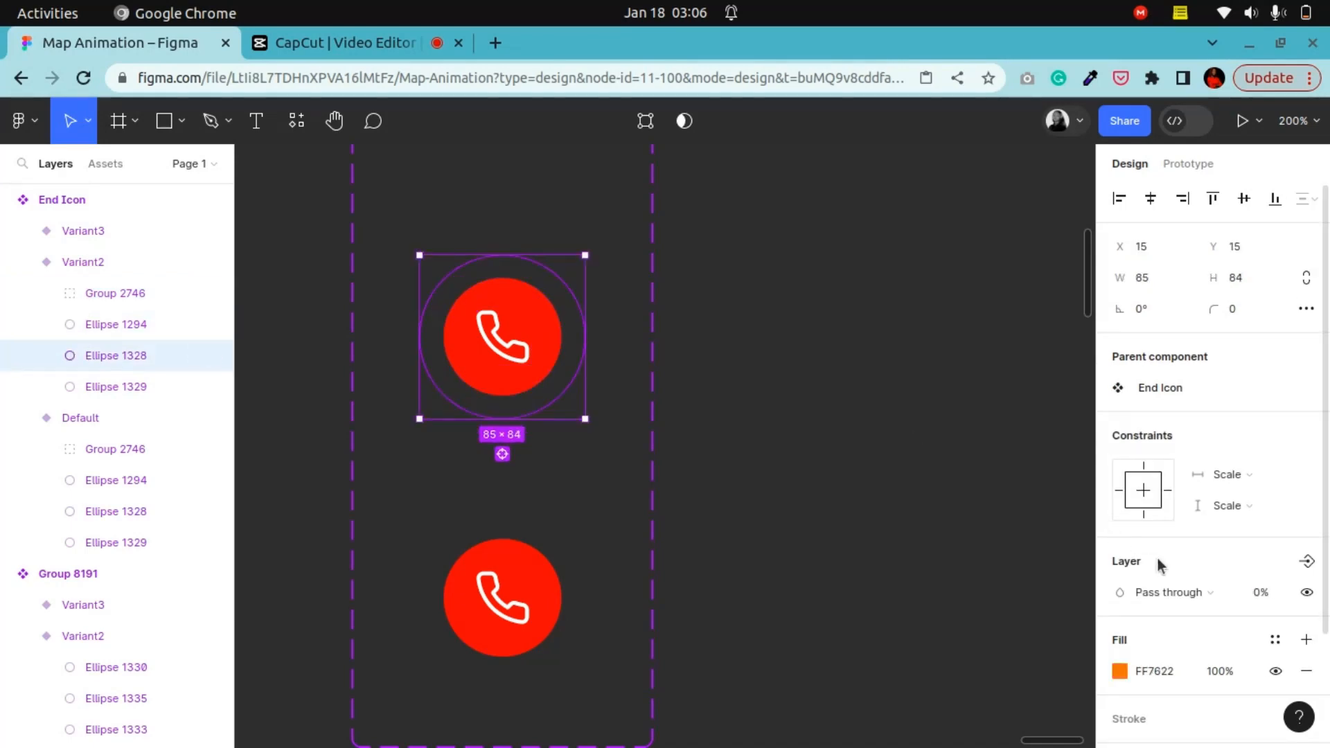
pyautogui.scroll(-3, 1264, 599)
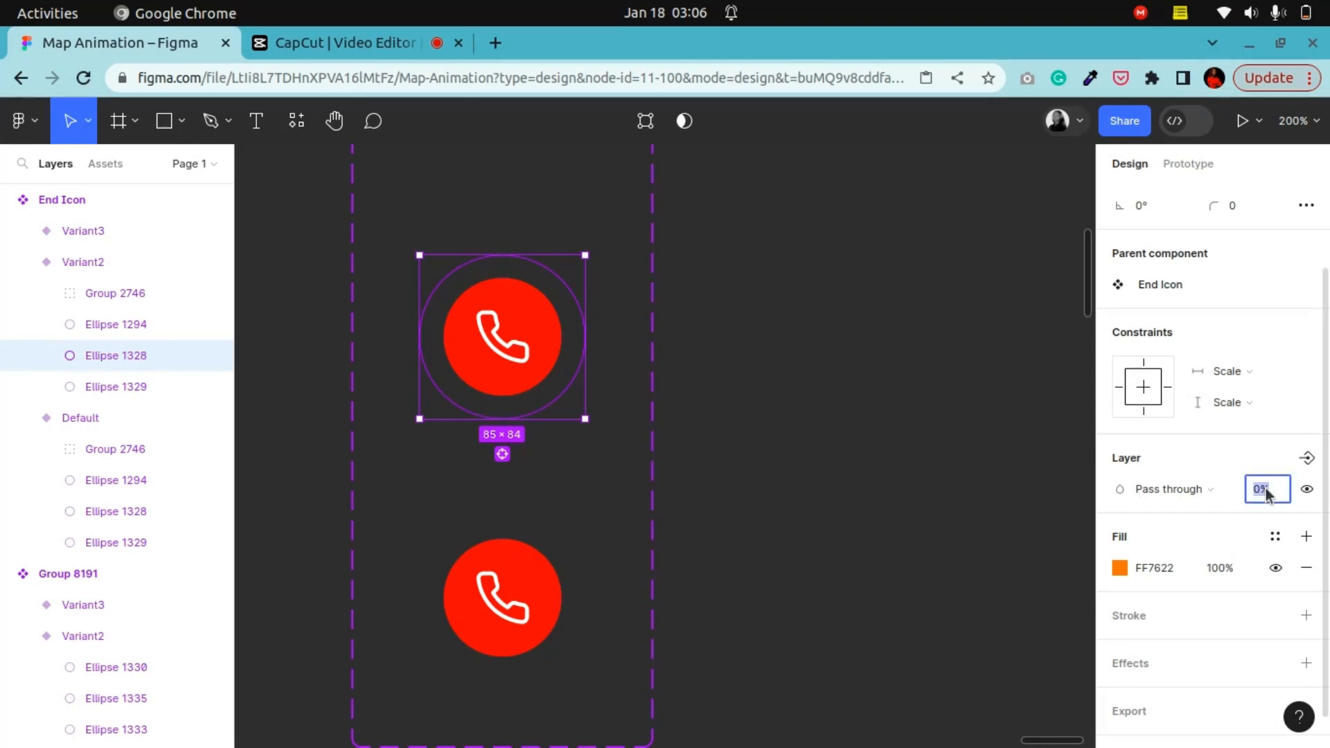
pyautogui.press('Return')
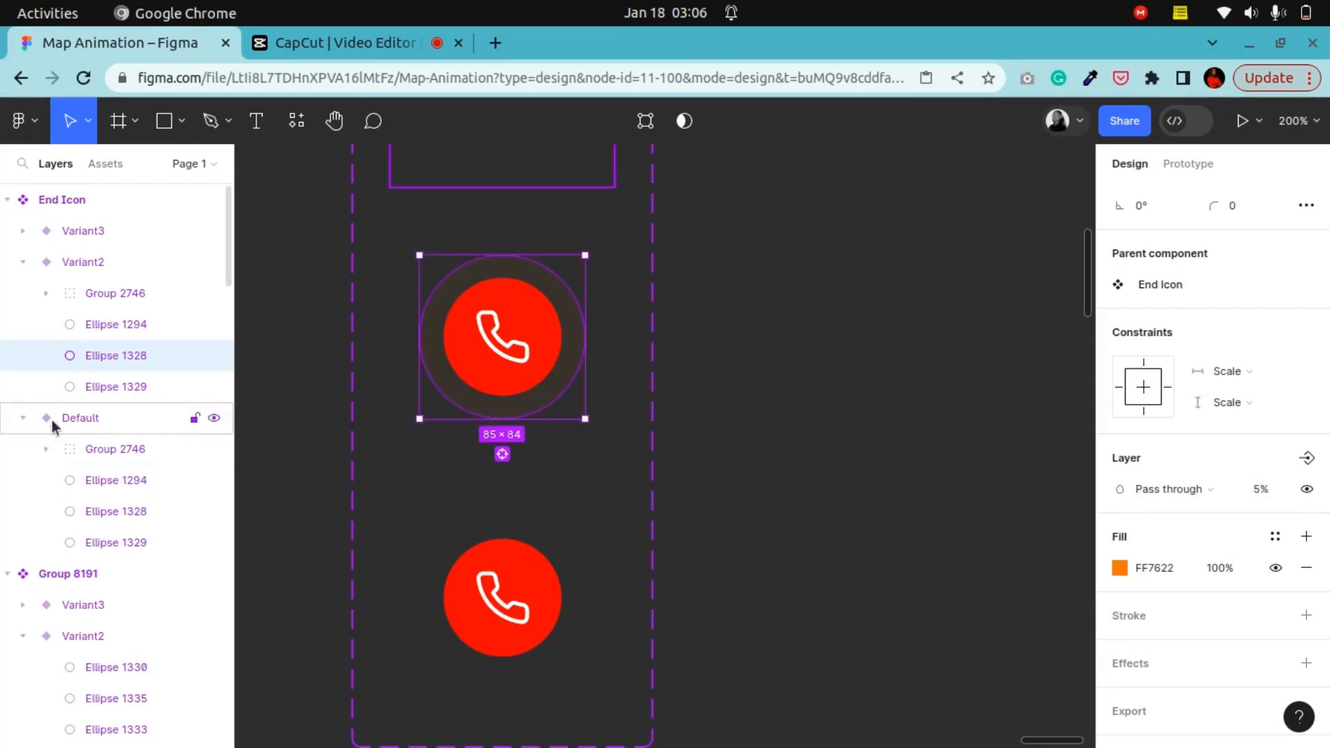
# Step: Set the opacity of Ellipse 1329 in the Variant3 End Icon to 10%
pyautogui.click(878, 498)
pyautogui.click(83, 231)
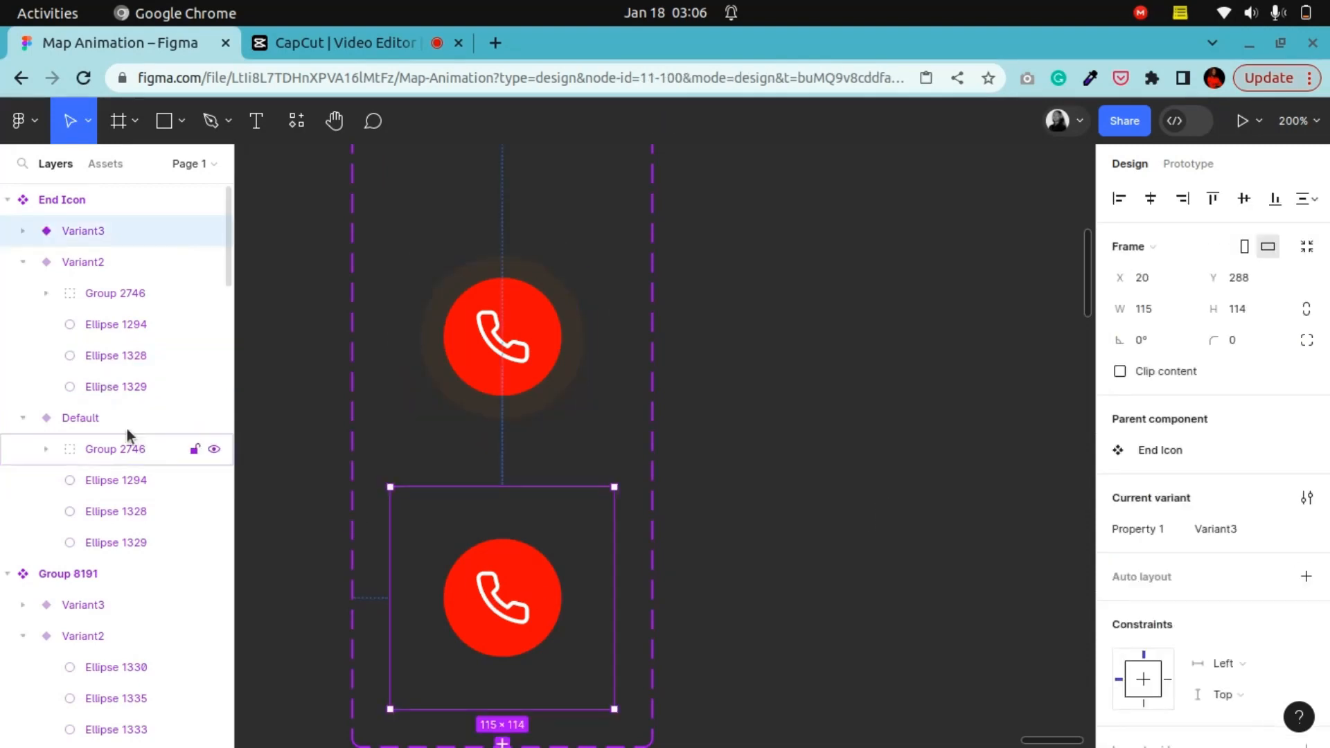
pyautogui.click(23, 230)
pyautogui.click(113, 336)
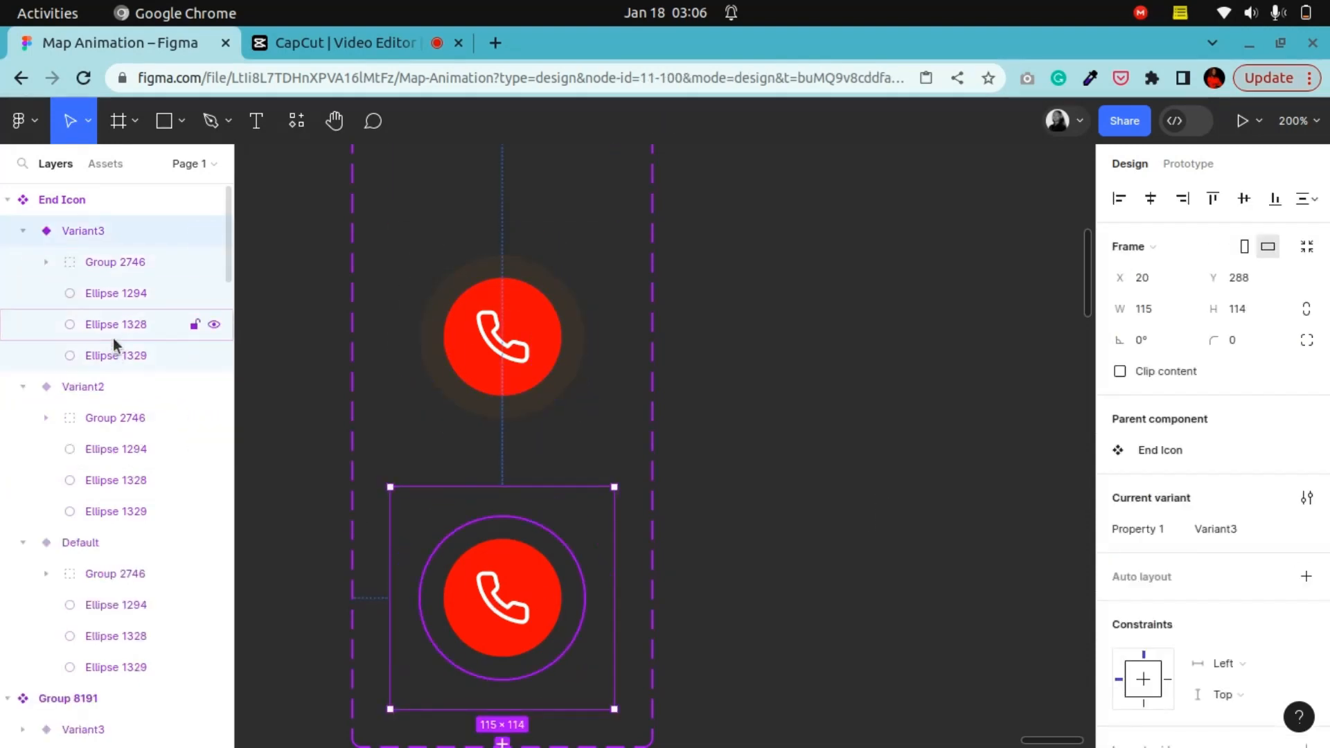
pyautogui.click(115, 299)
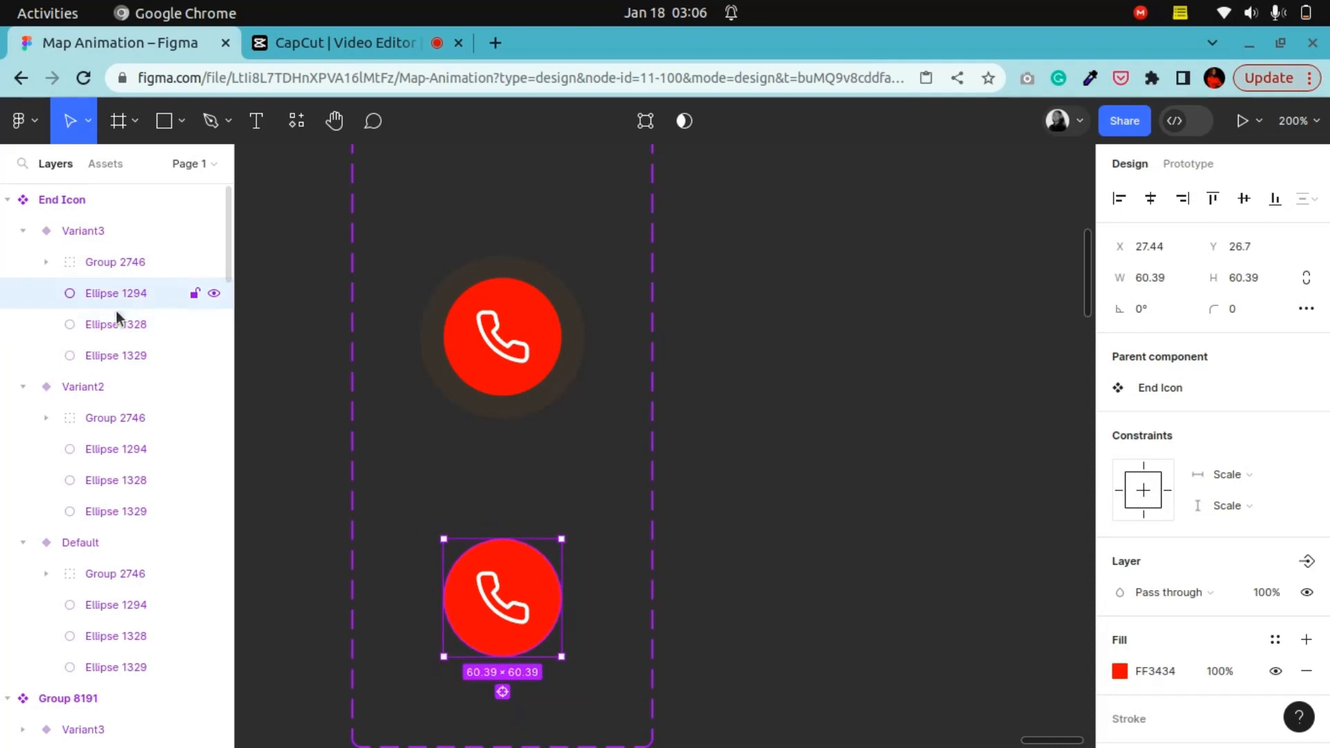
pyautogui.click(106, 349)
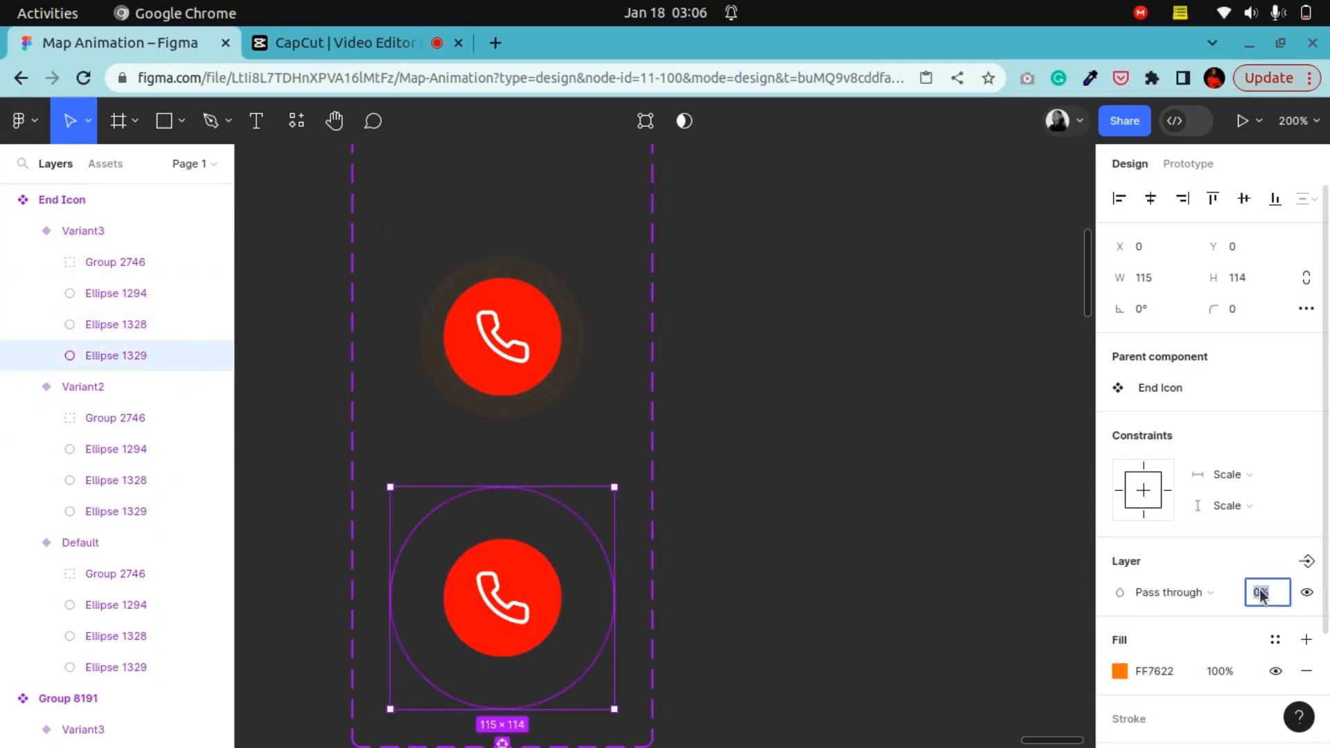
pyautogui.press('Return')
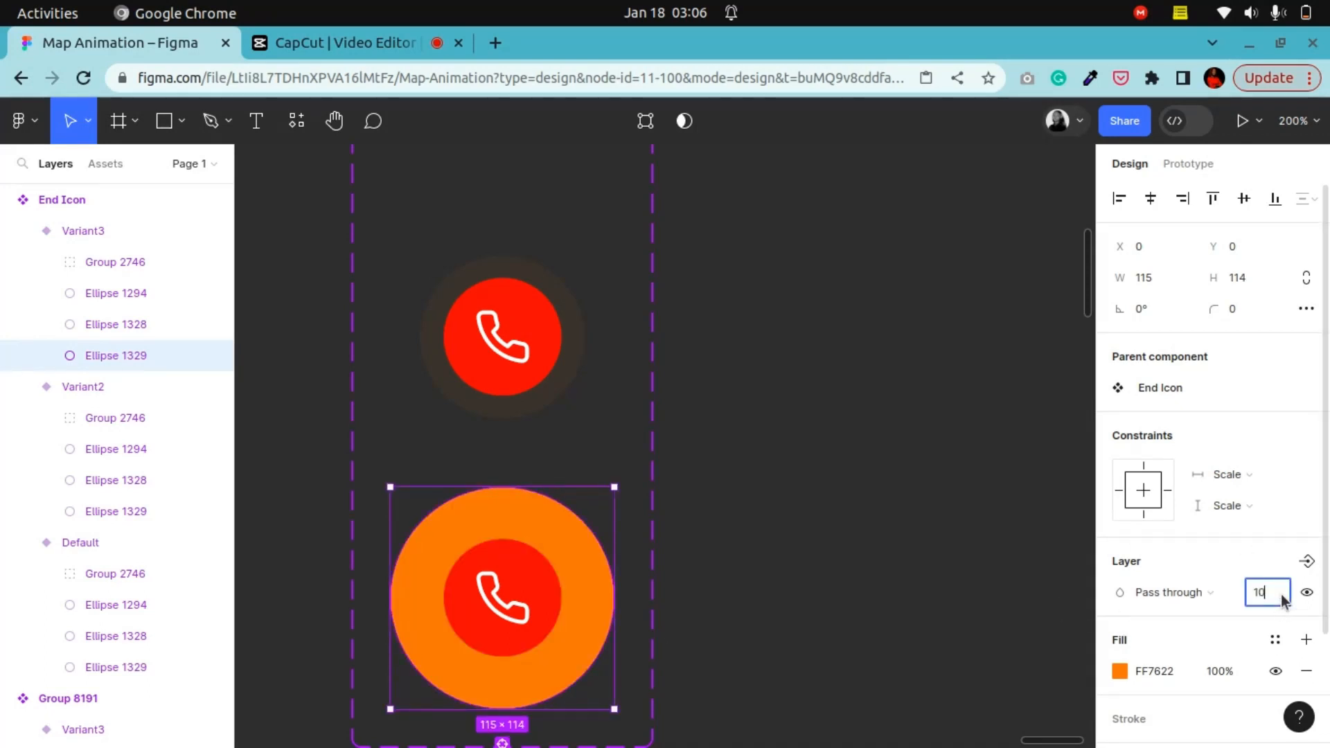
pyautogui.press('Return')
# Step: Set the opacity of Ellipse 1328 in the Variant3 End Icon to 5%
pyautogui.click(119, 328)
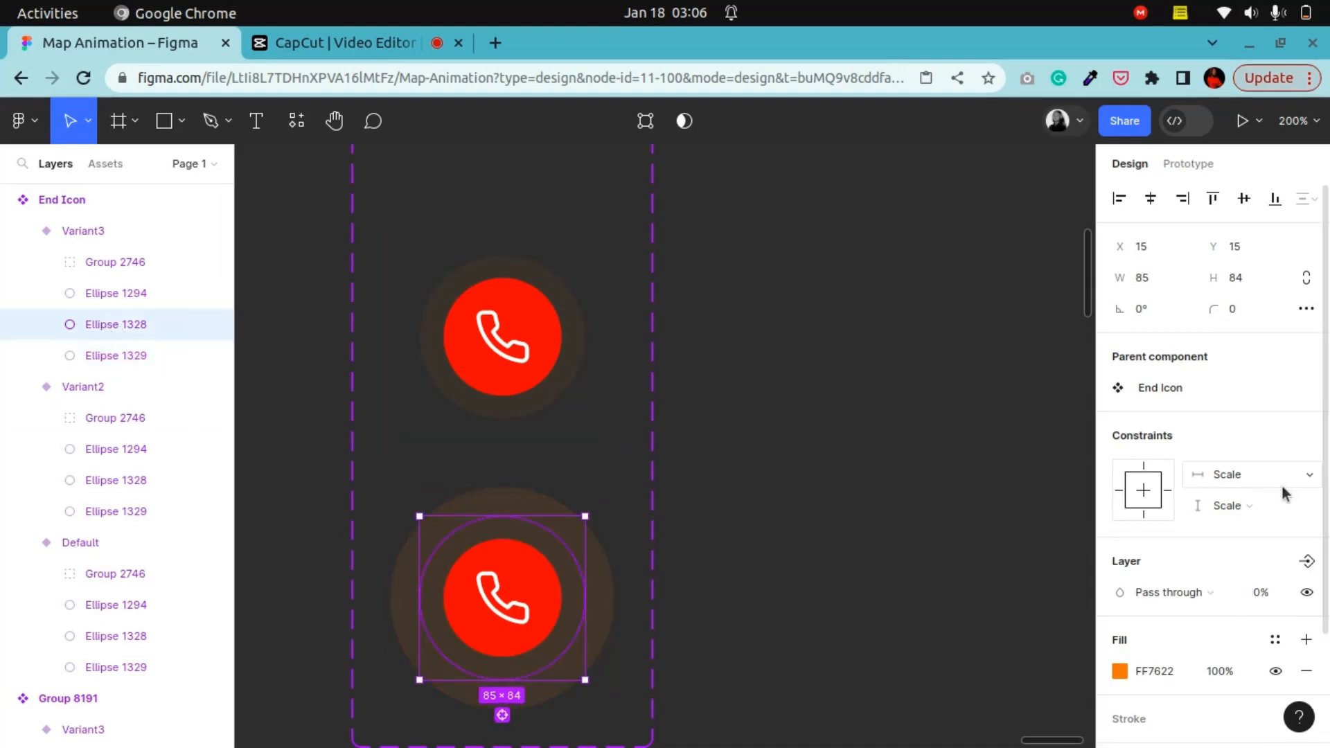
pyautogui.click(1267, 594)
pyautogui.write('5')
pyautogui.press('Return')
pyautogui.click(798, 493)
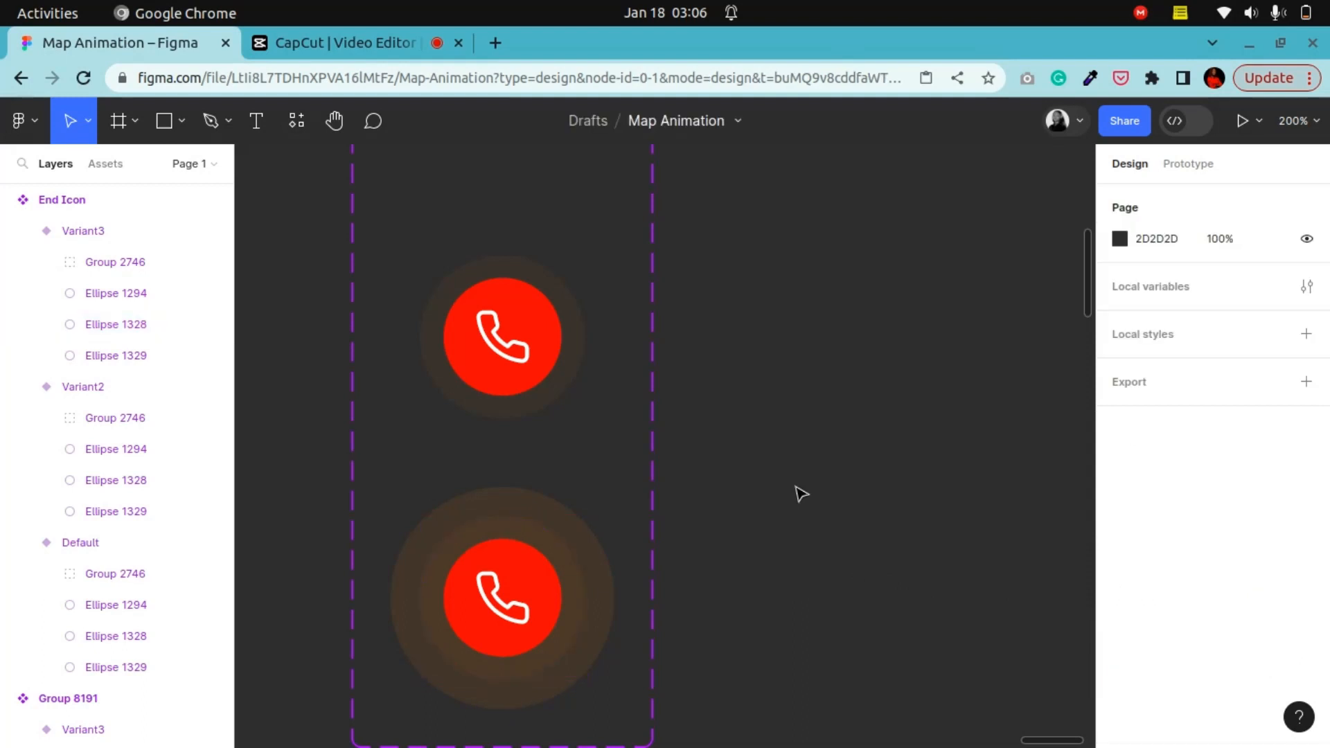
# Step: Add a prototype interaction on the Default End Icon variant that changes to Variant2 after an 800 ms delay
pyautogui.hotkey('shift', '0')
pyautogui.scroll(3, 658, 531)
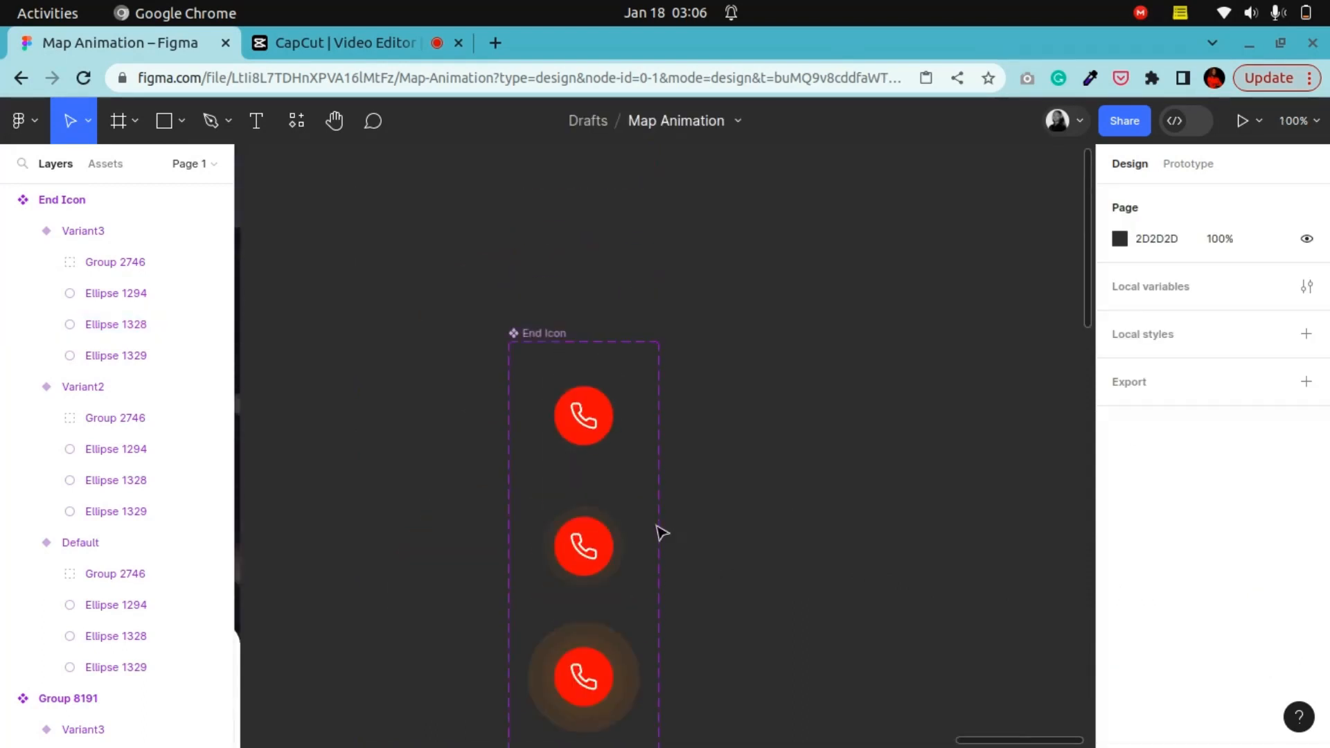
pyautogui.click(592, 433)
pyautogui.click(1186, 164)
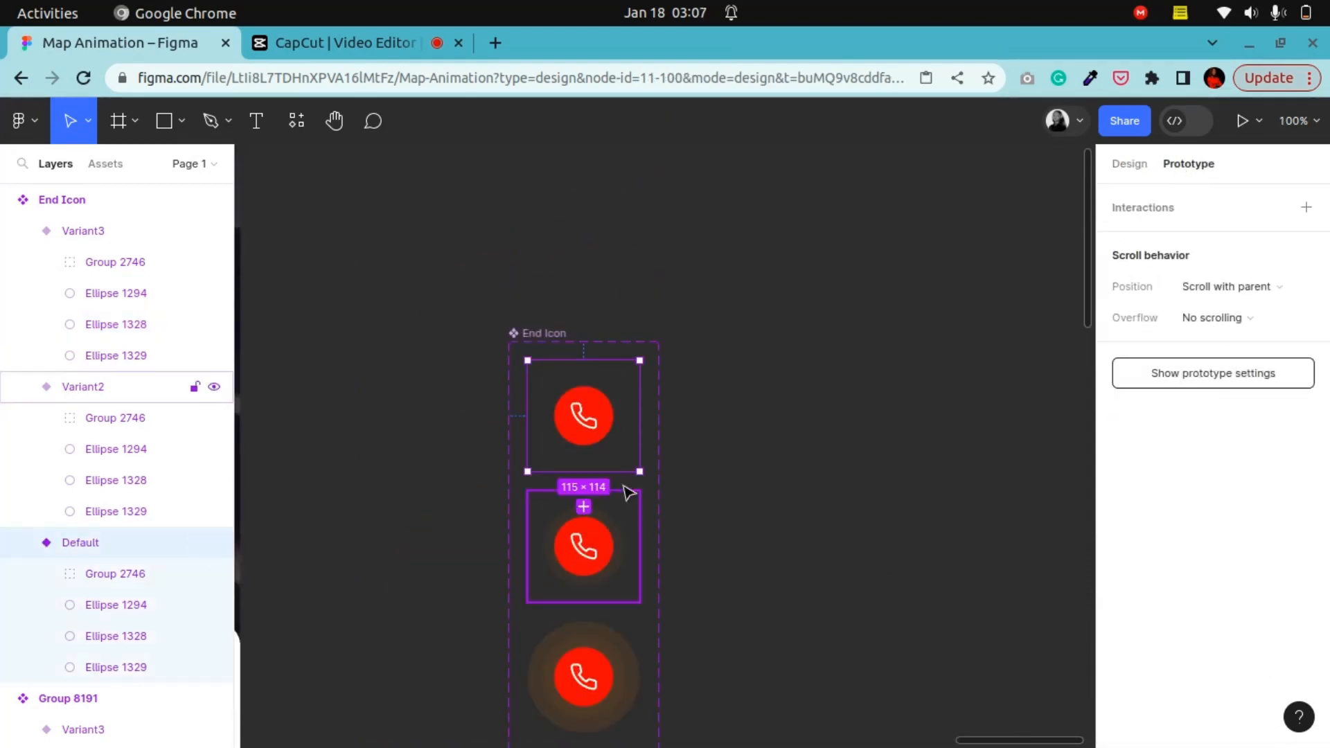
pyautogui.click(586, 516)
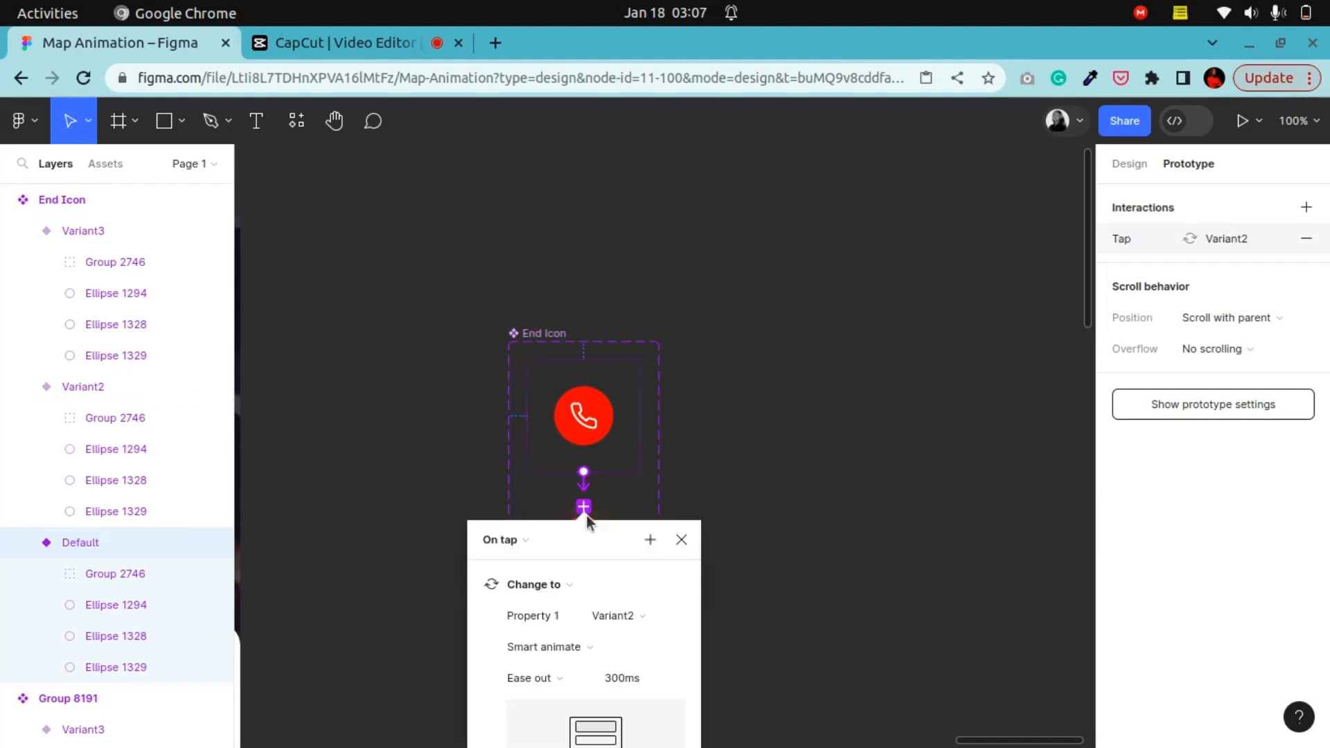
pyautogui.click(526, 538)
pyautogui.click(532, 717)
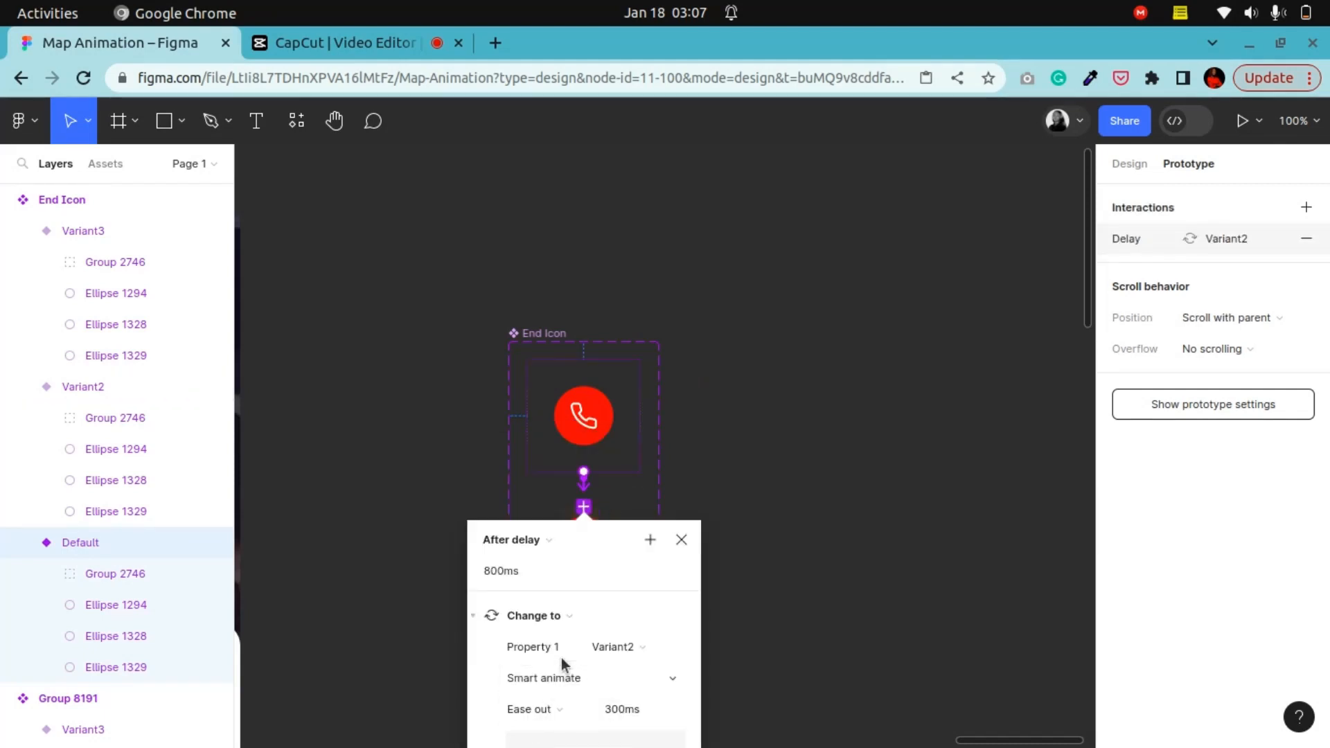
# Step: Change the Default variant's after-delay interaction delay to 1 ms
pyautogui.scroll(-3, 562, 664)
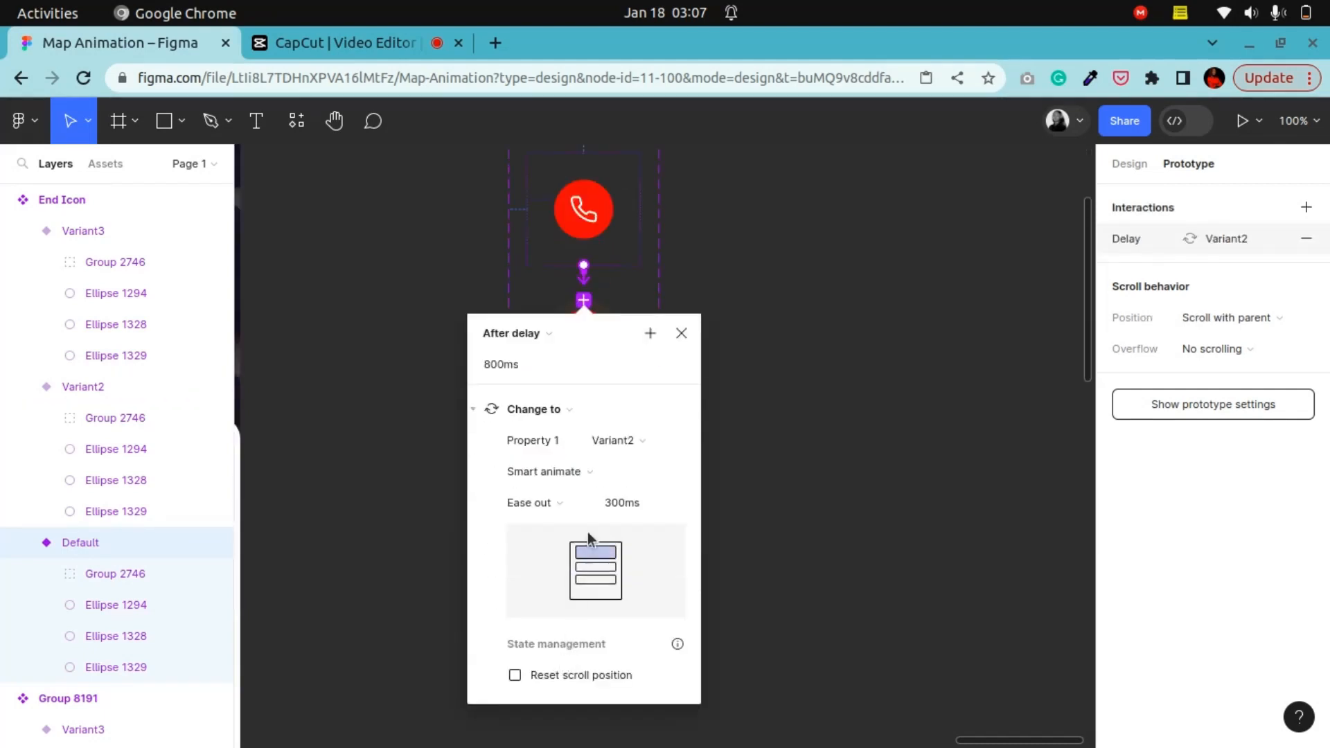
pyautogui.click(522, 363)
pyautogui.write('1')
pyautogui.press('Return')
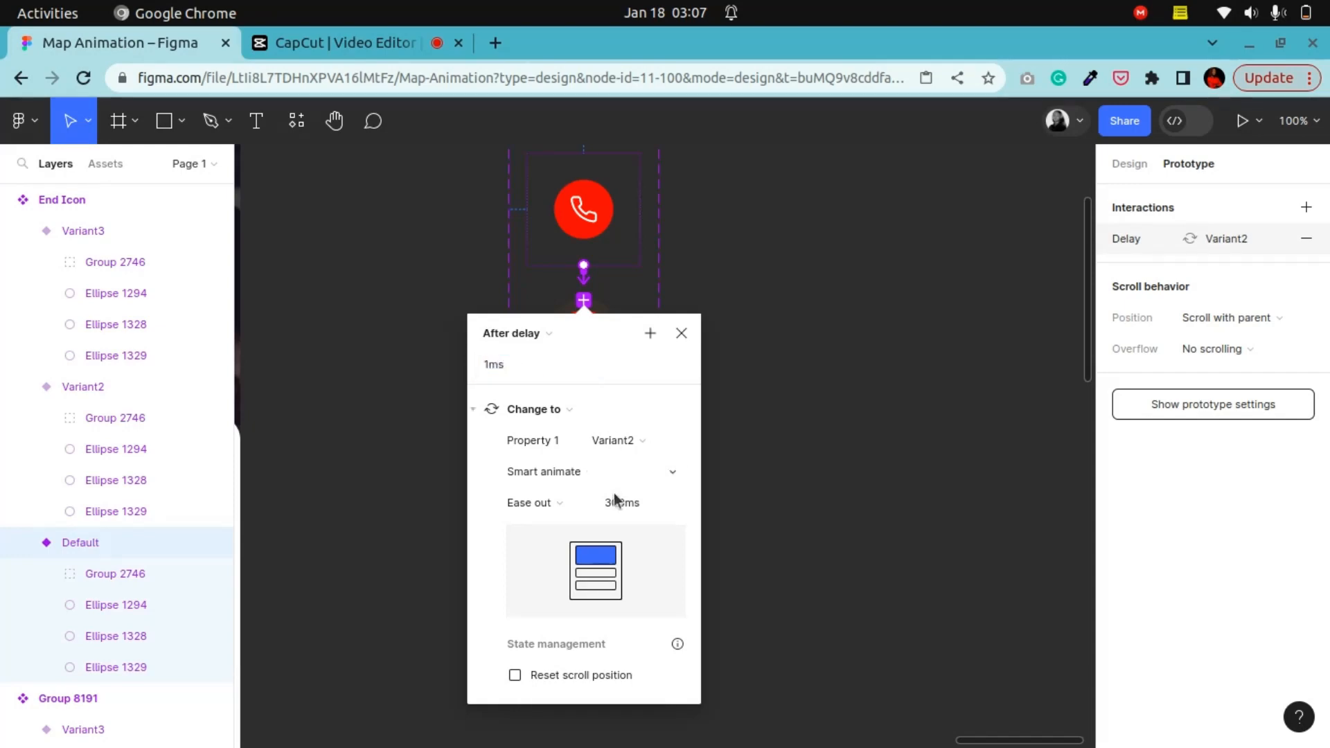
pyautogui.click(634, 513)
pyautogui.click(718, 388)
# Step: Connect Variant2 to Variant3 with an After delay interaction of 1 ms using Smart animate
pyautogui.click(606, 378)
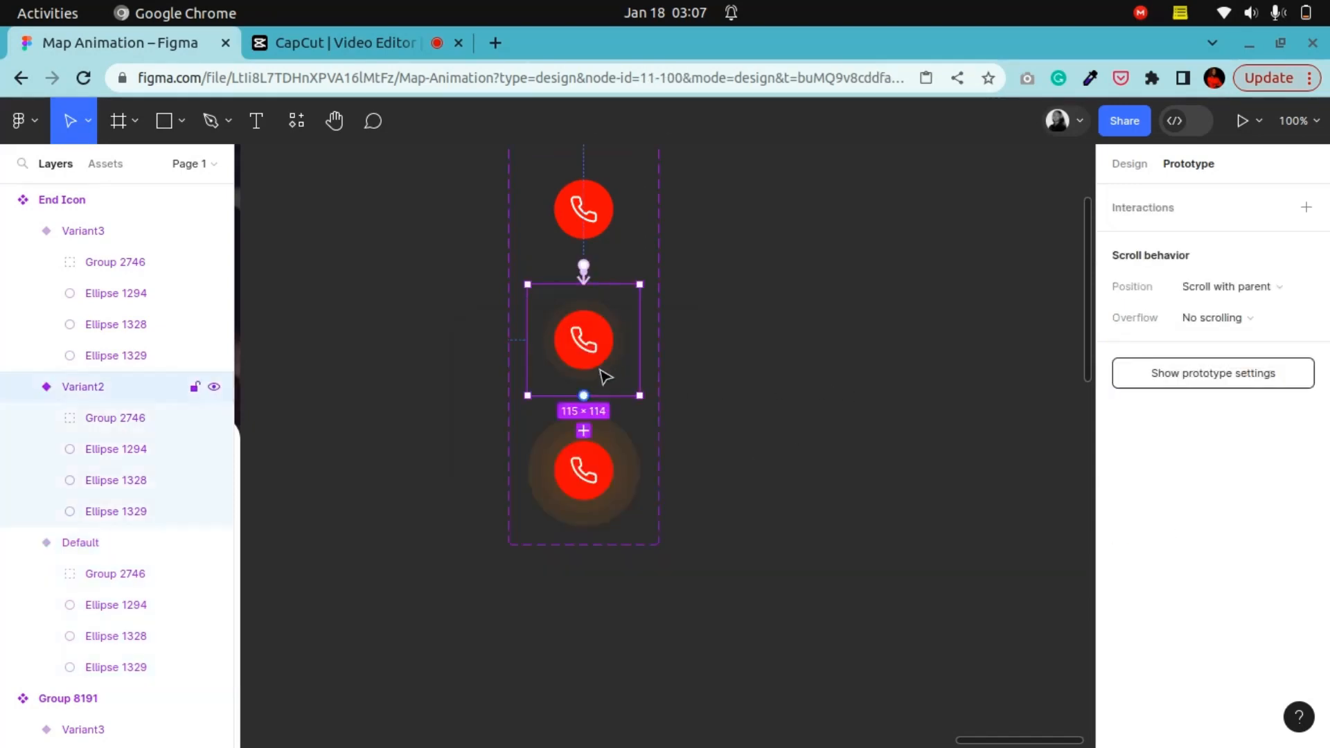
pyautogui.moveTo(586, 398); pyautogui.dragTo(584, 471)
pyautogui.scroll(-3, 613, 568)
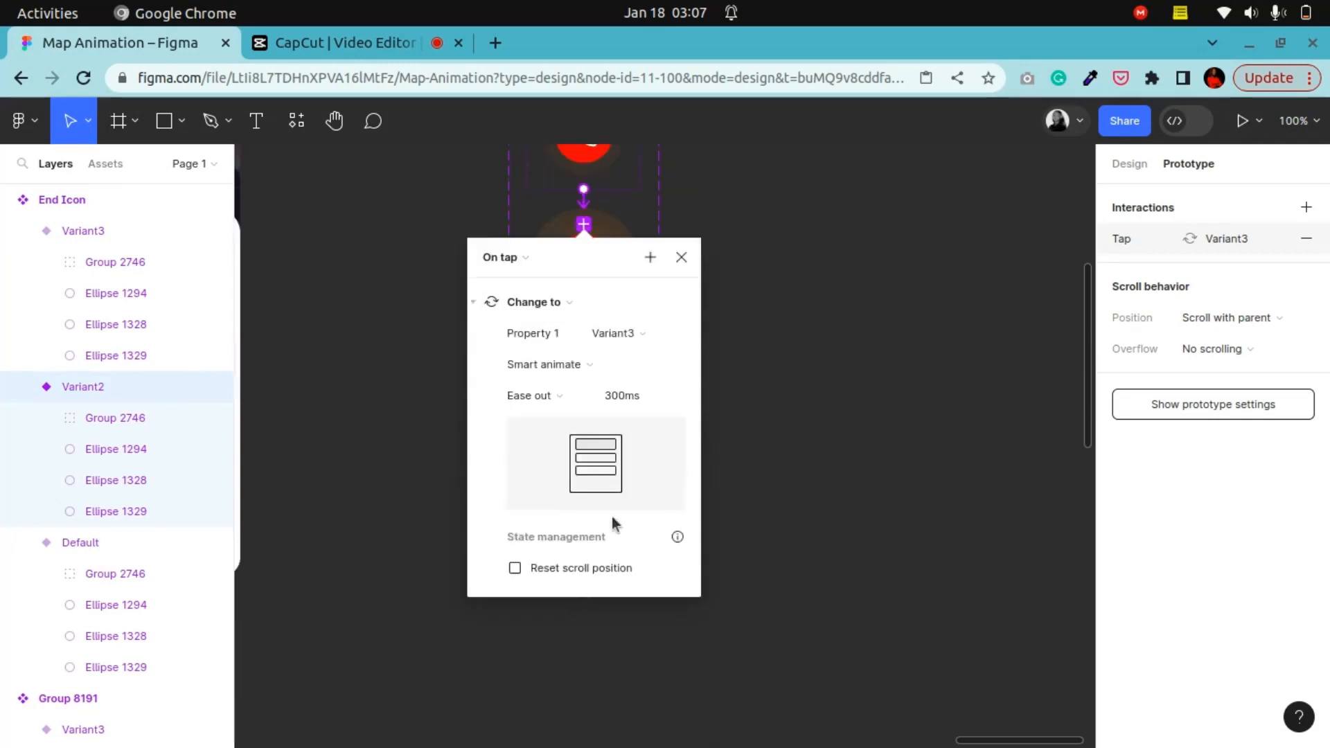
pyautogui.click(513, 257)
pyautogui.click(513, 499)
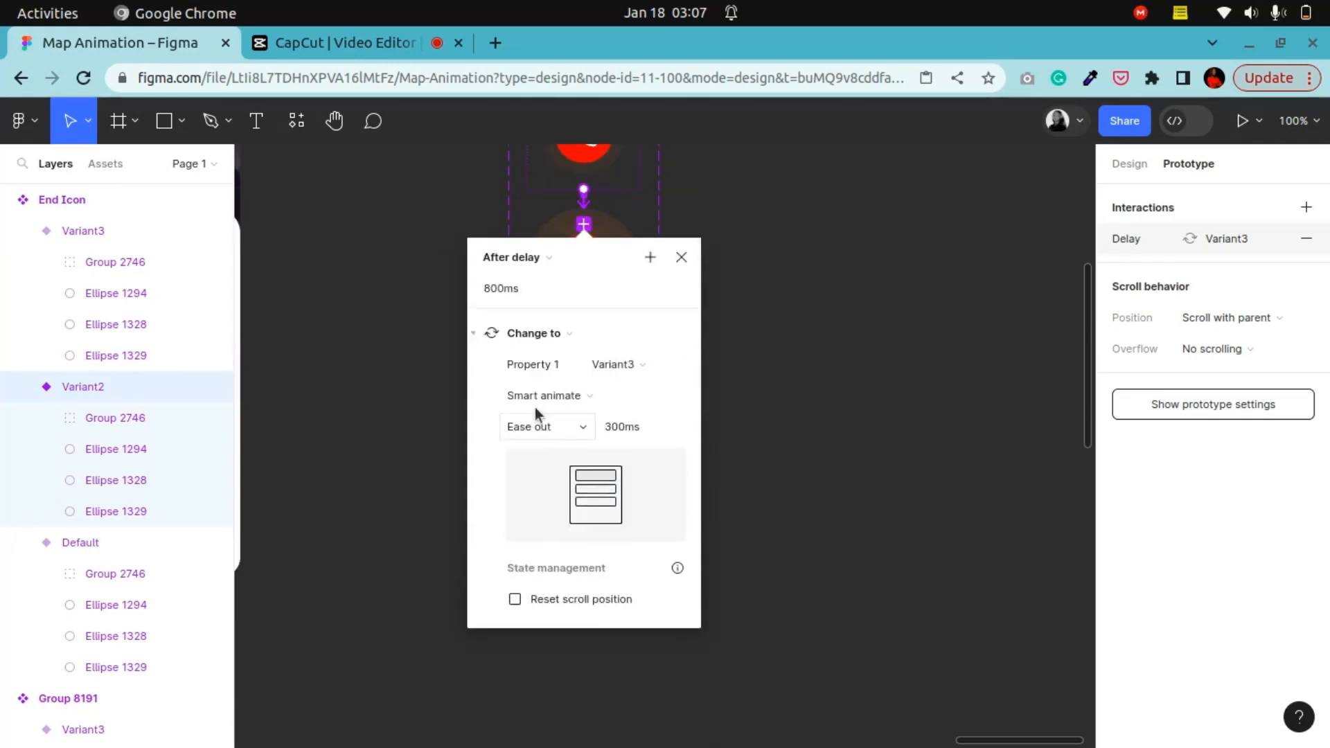
pyautogui.click(512, 293)
pyautogui.write('1')
pyautogui.press('Return')
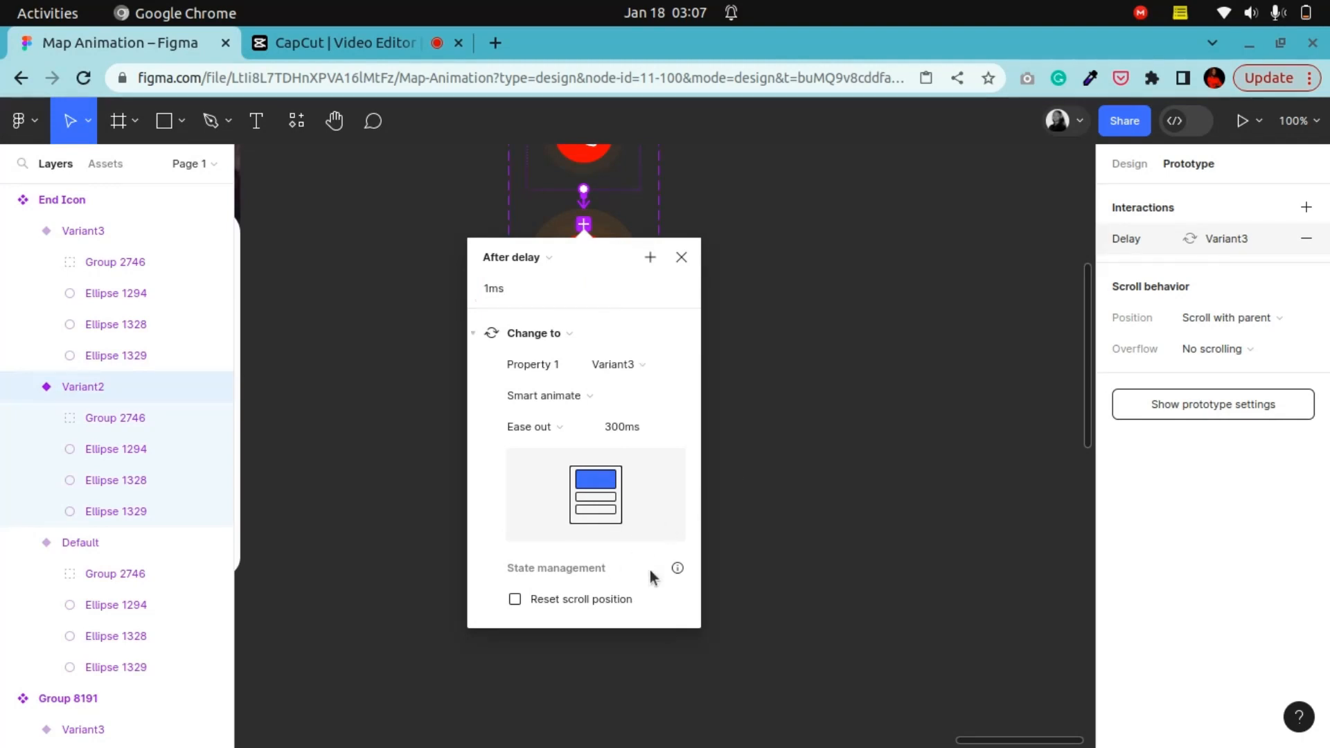
# Step: Place an instance of the End Icon component from the local components onto the canvas
pyautogui.click(838, 384)
pyautogui.scroll(5, 638, 425)
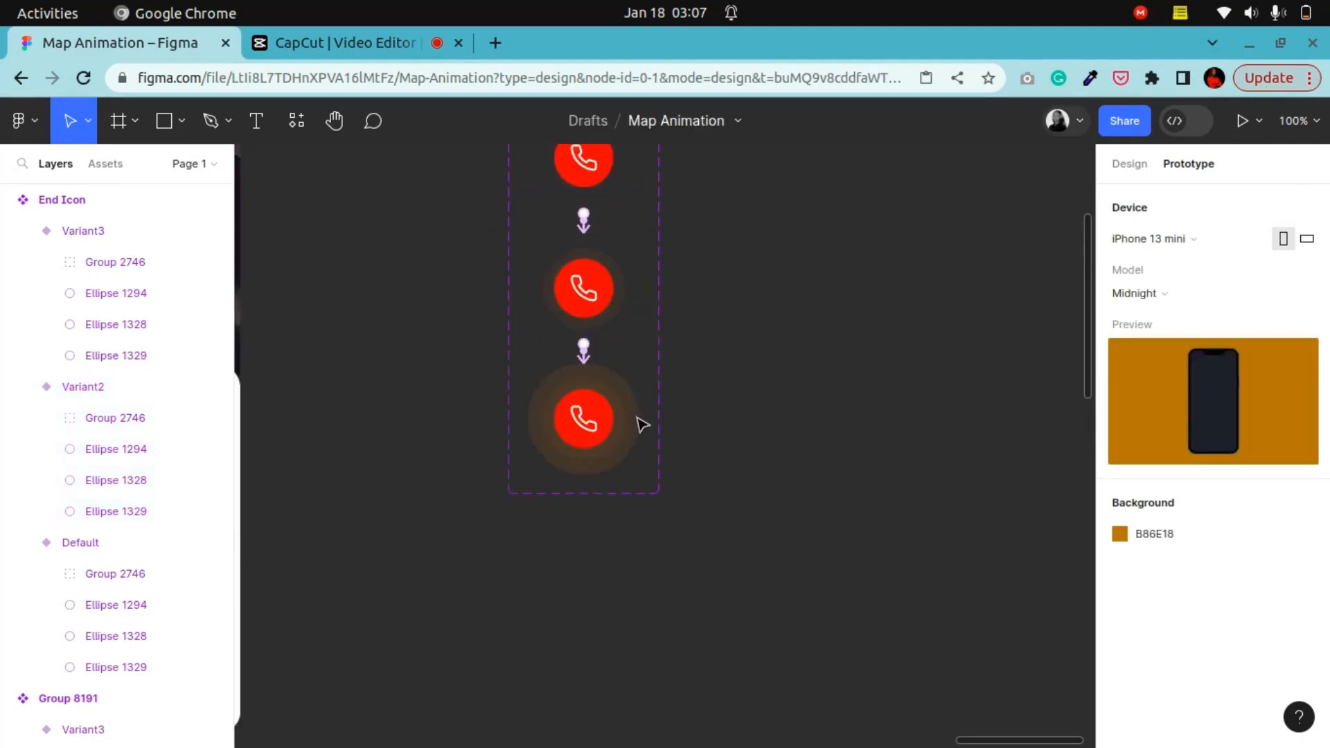
pyautogui.click(1146, 164)
pyautogui.click(117, 167)
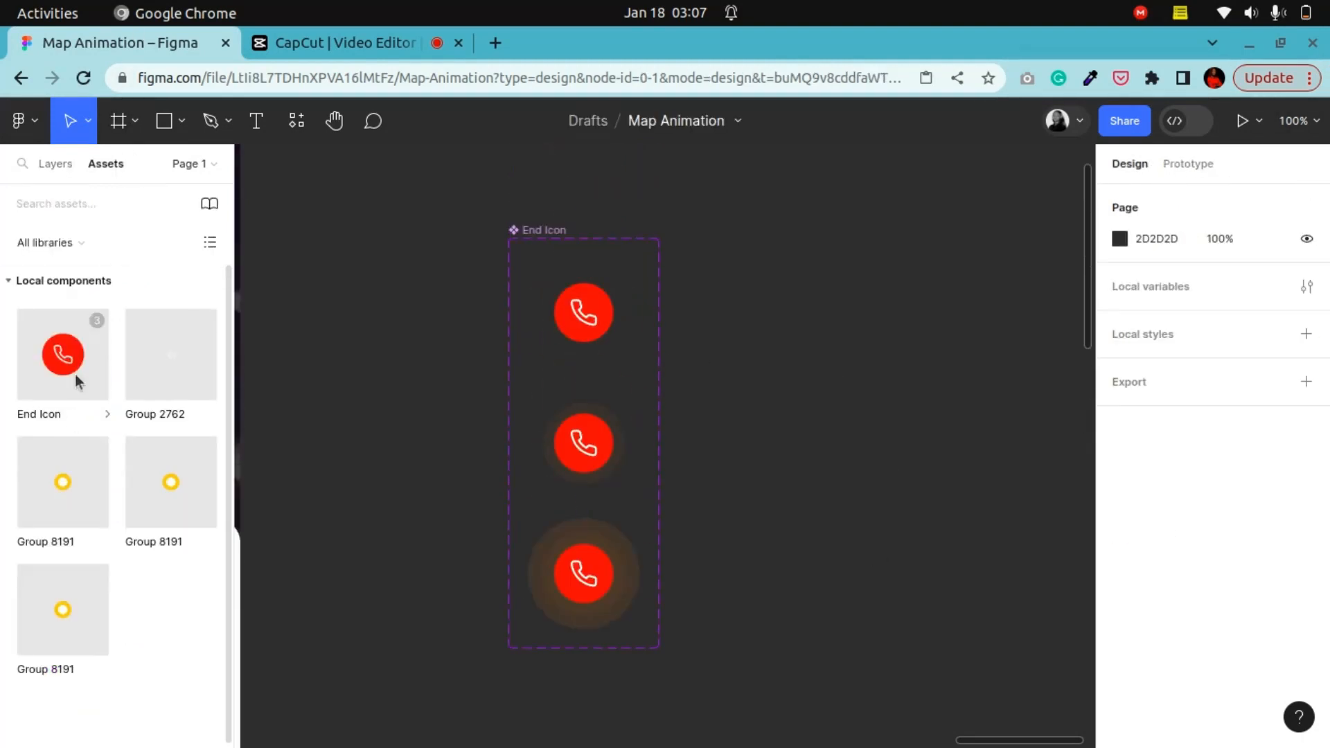
pyautogui.moveTo(75, 374); pyautogui.dragTo(371, 346)
# Step: Select the first Tracking Order_02 frame and open the prototype presentation
pyautogui.click(334, 121)
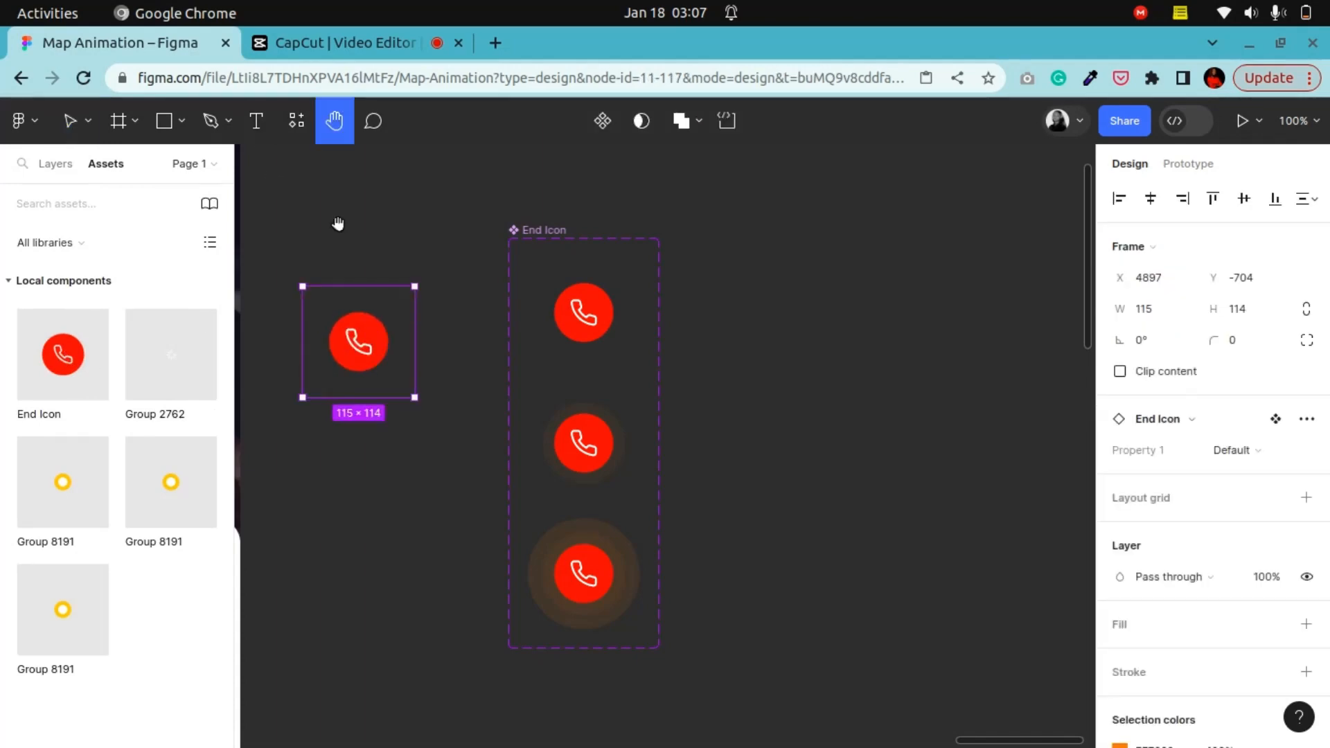
pyautogui.moveTo(338, 232); pyautogui.dragTo(822, 508)
pyautogui.scroll(-2, 740, 541)
pyautogui.hscroll(5, 740, 541)
pyautogui.scroll(-3, 740, 541)
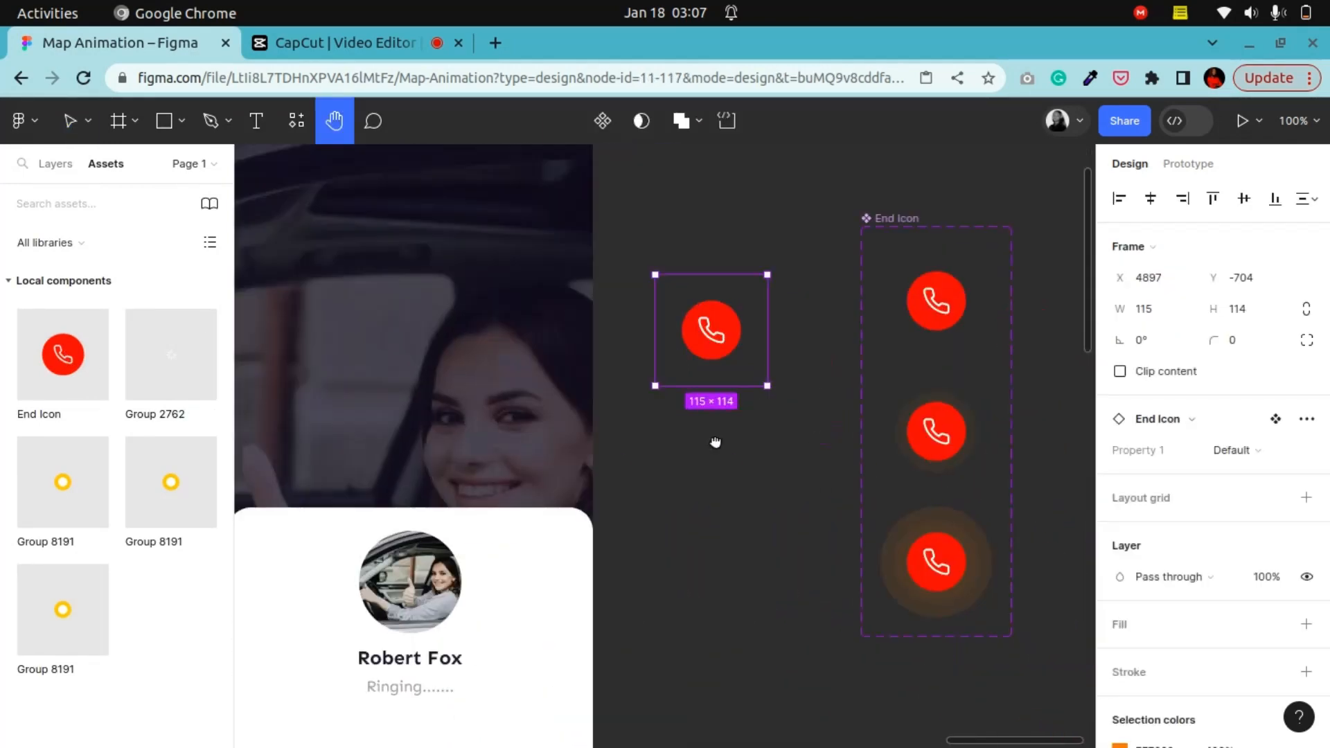
pyautogui.moveTo(528, 507); pyautogui.dragTo(629, 394)
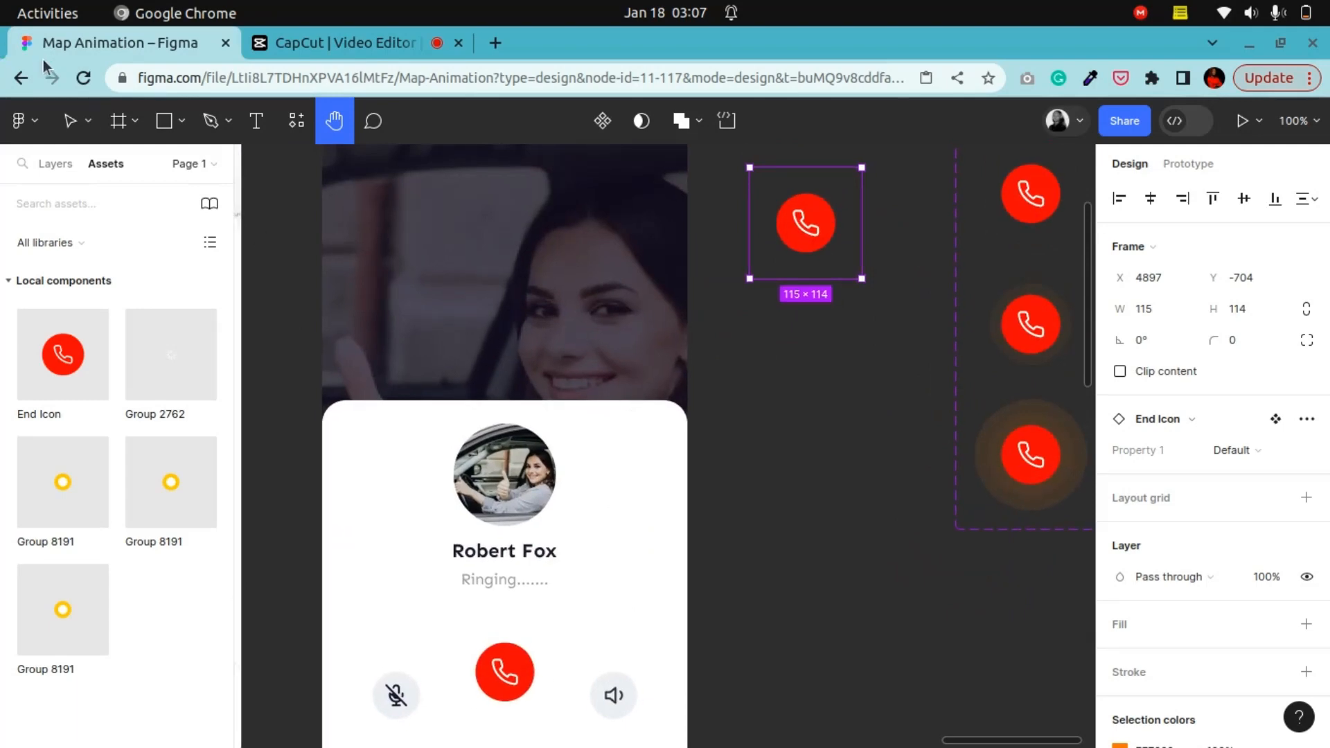
pyautogui.press('v')
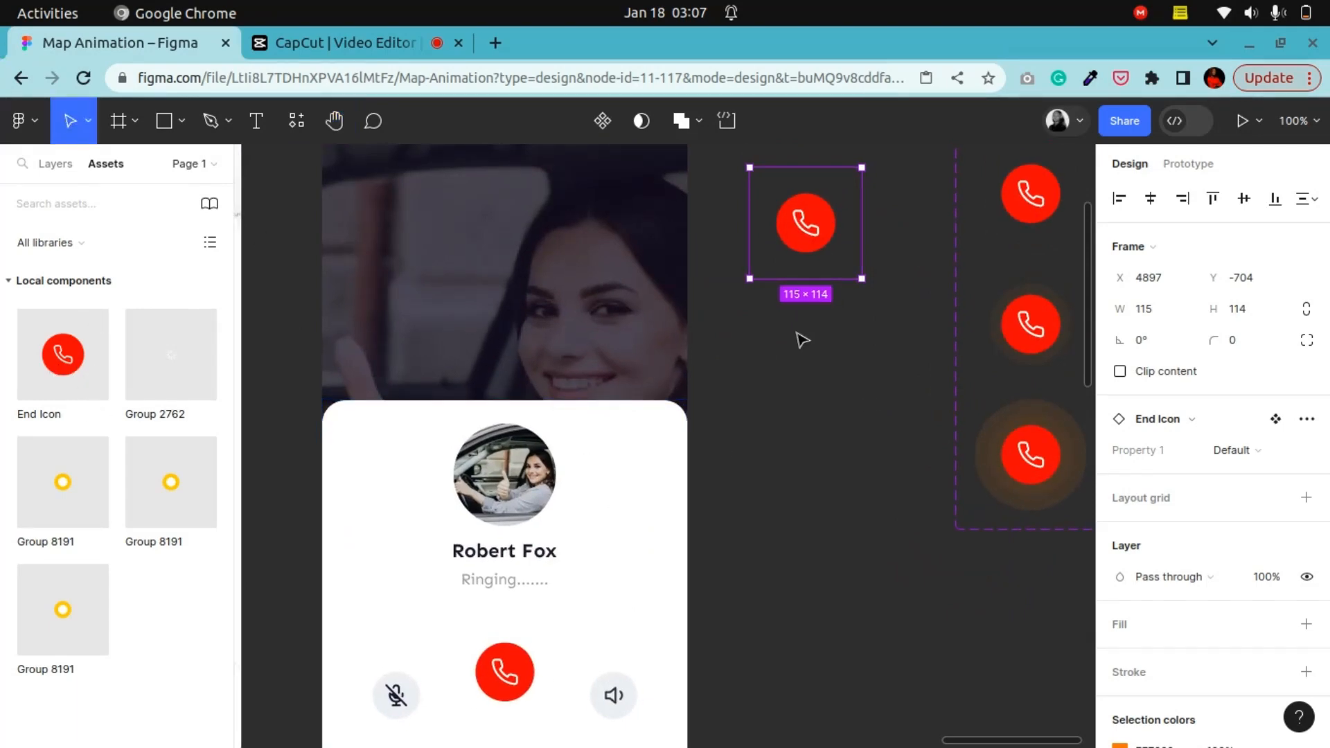
pyautogui.press('-')
pyautogui.press('-')
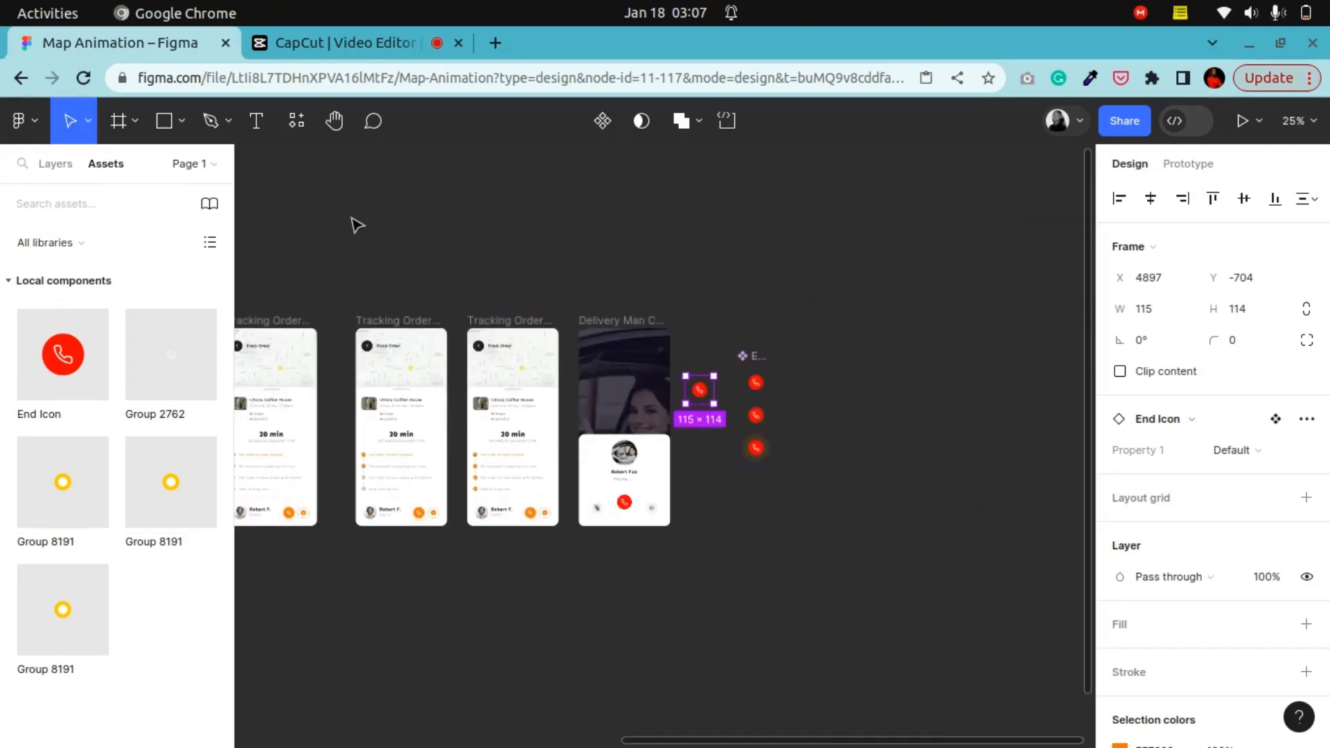
pyautogui.click(334, 121)
pyautogui.moveTo(472, 374); pyautogui.dragTo(845, 347)
pyautogui.moveTo(508, 364); pyautogui.dragTo(811, 353)
pyautogui.moveTo(394, 363); pyautogui.dragTo(744, 362)
pyautogui.moveTo(656, 388); pyautogui.dragTo(664, 447)
pyautogui.press('+')
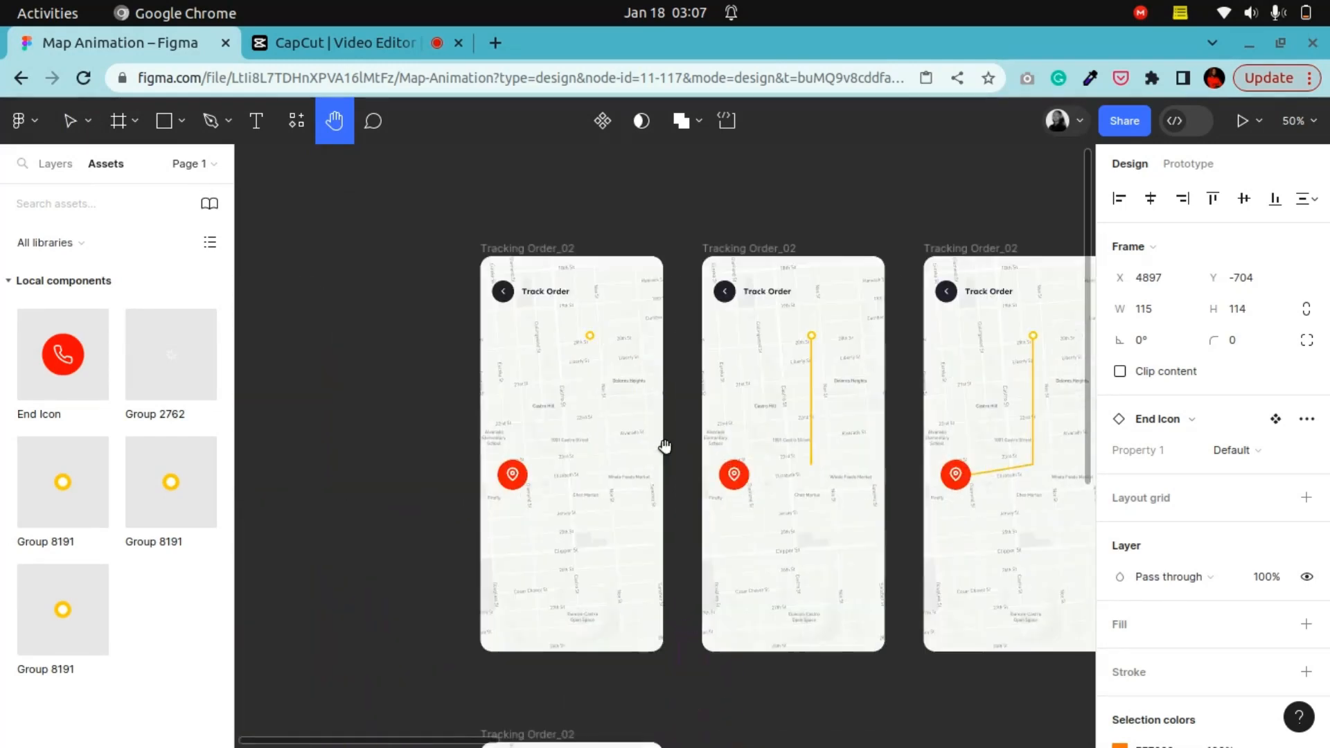
pyautogui.click(69, 121)
pyautogui.click(589, 265)
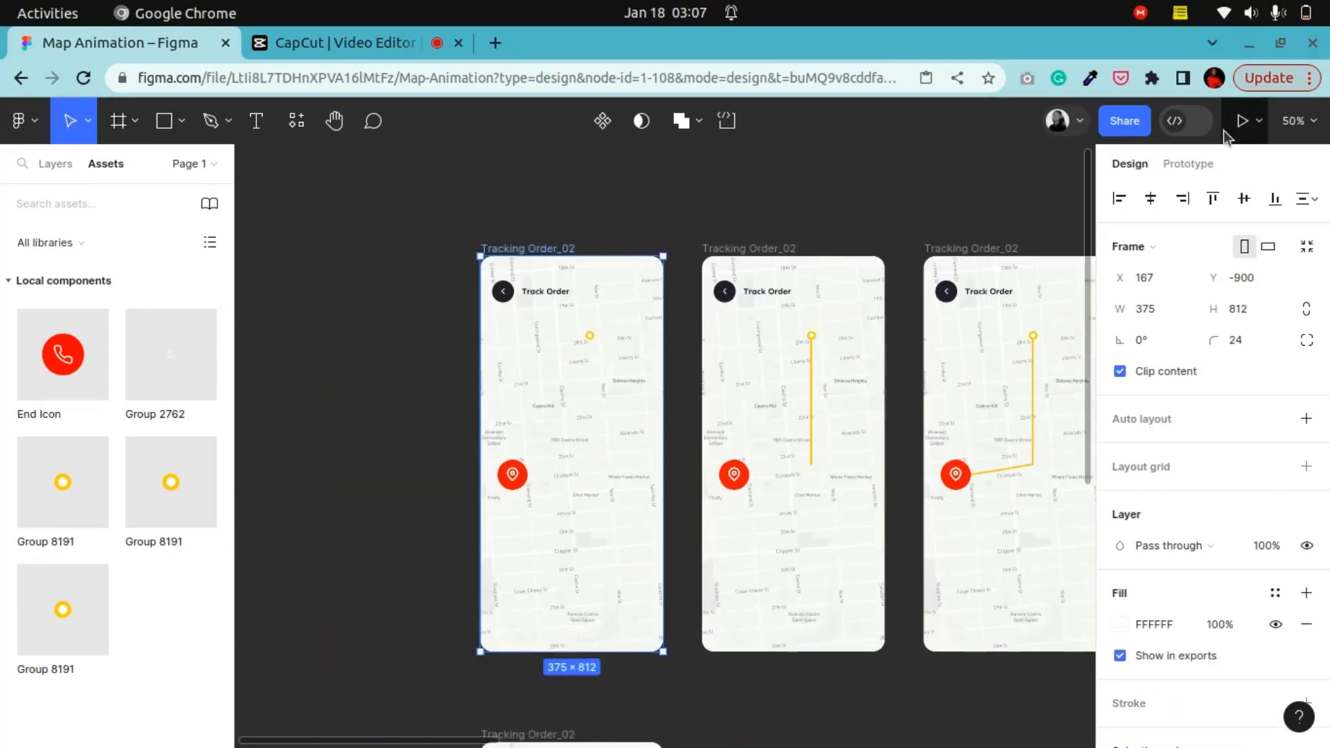
pyautogui.click(1231, 129)
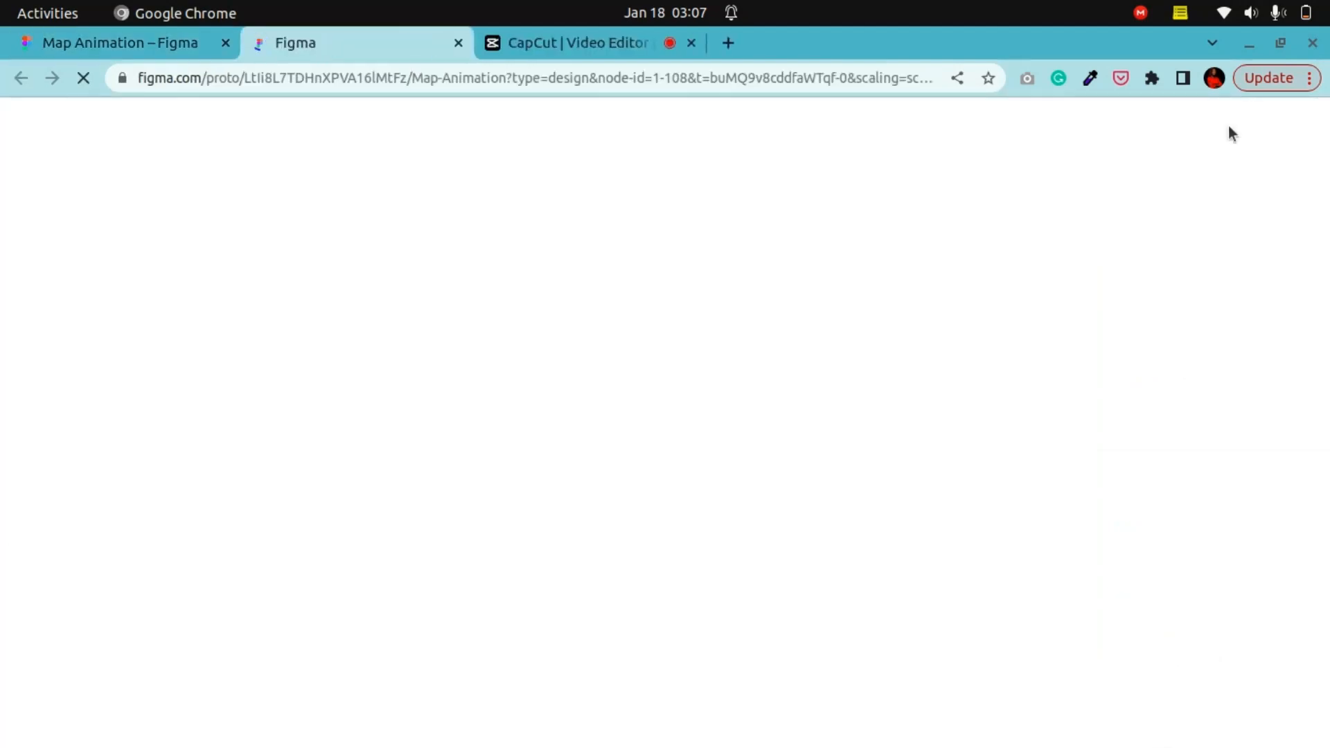